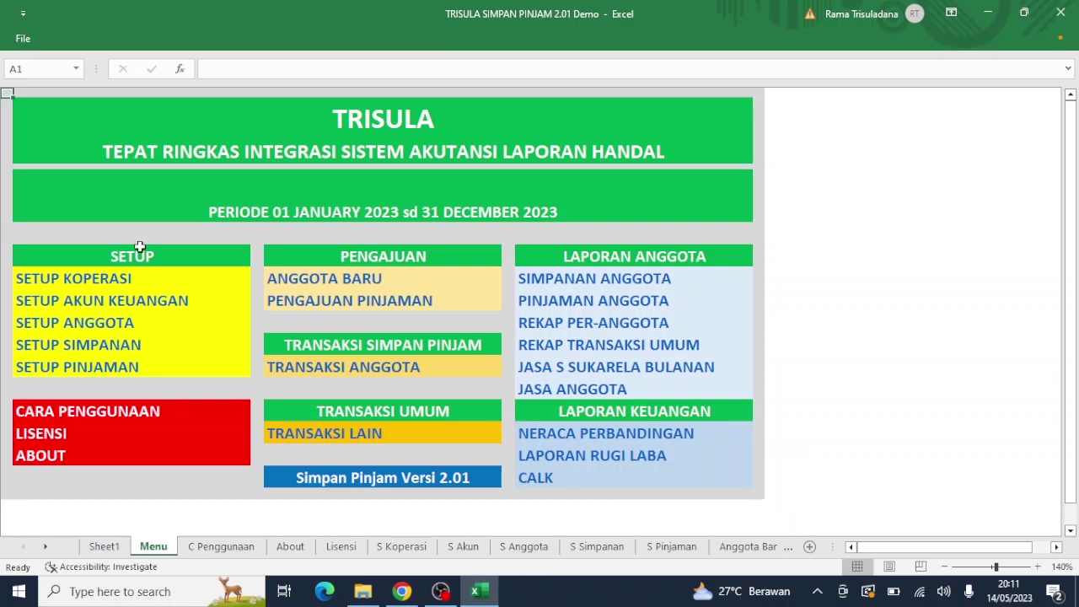
Step: In Setup Koperasi, confirm bookkeeping year 2023 and enter KPRI Sejahtera as the cooperative name
{"action": "left_click", "coordinate": [80, 280]}
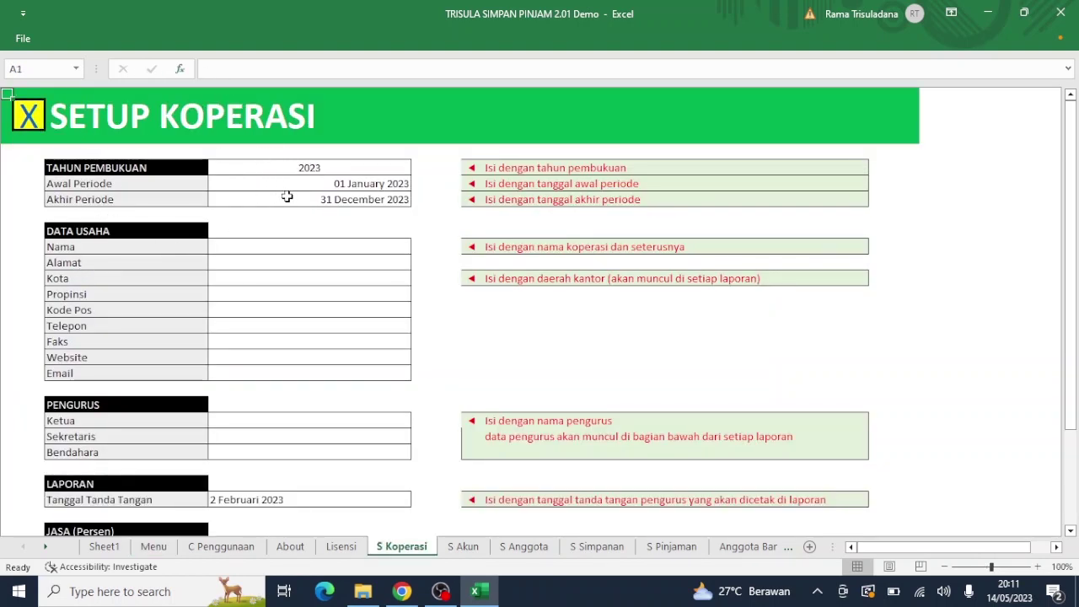
{"action": "left_click", "coordinate": [315, 164]}
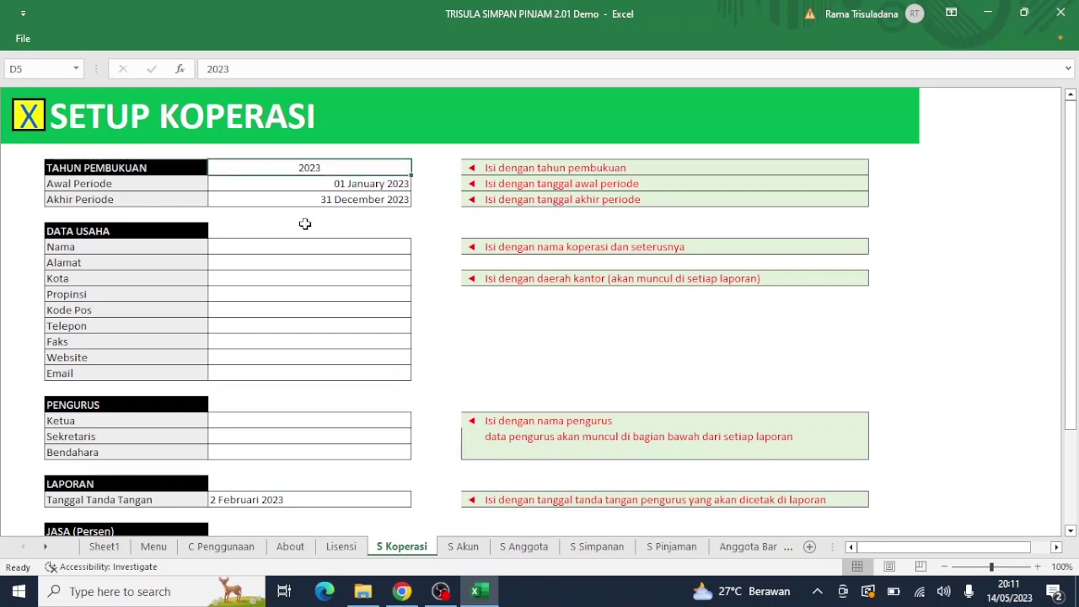
{"action": "type", "text": "2023"}
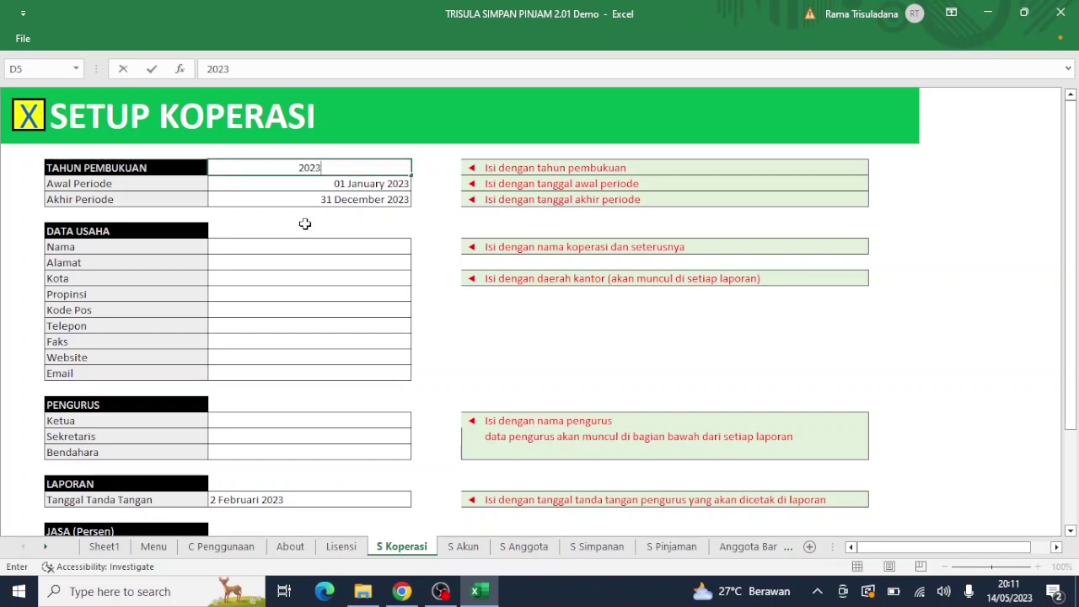
{"action": "key", "text": "Return"}
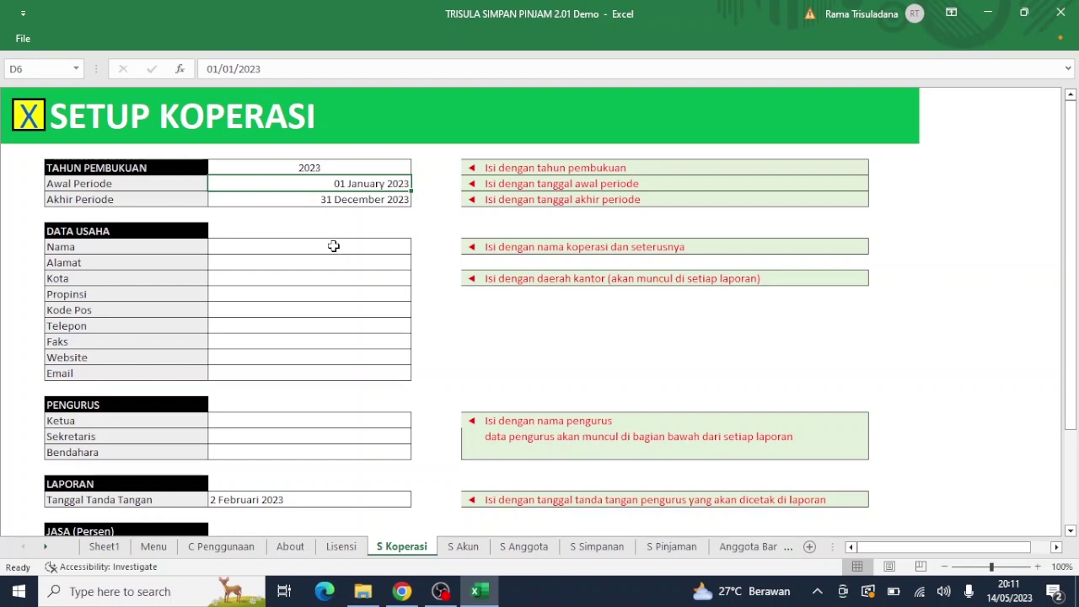
{"action": "left_click", "coordinate": [334, 246]}
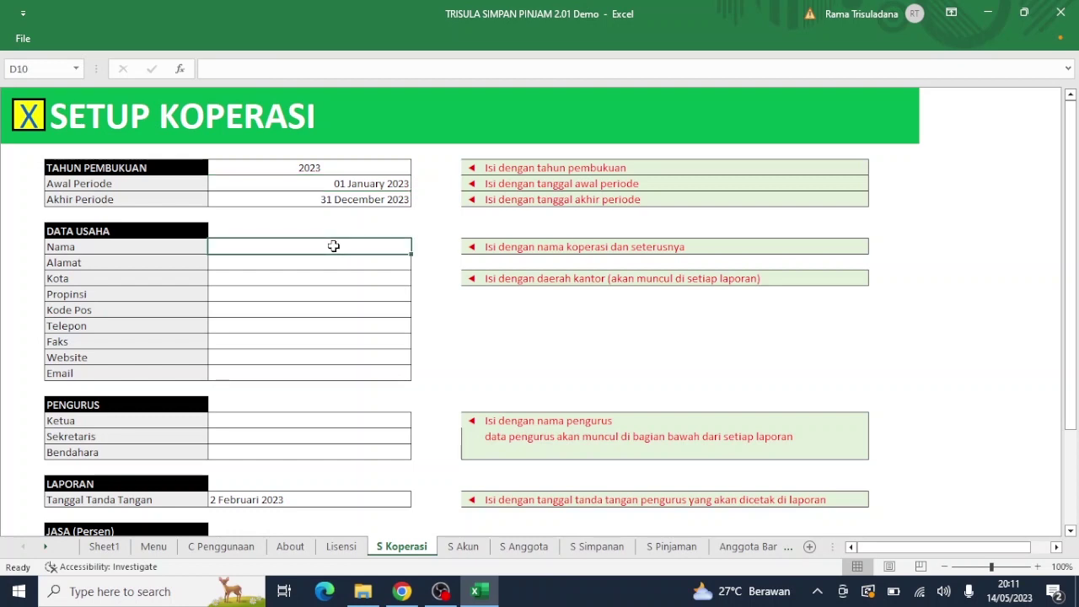
{"action": "type", "text": "KPRI "}
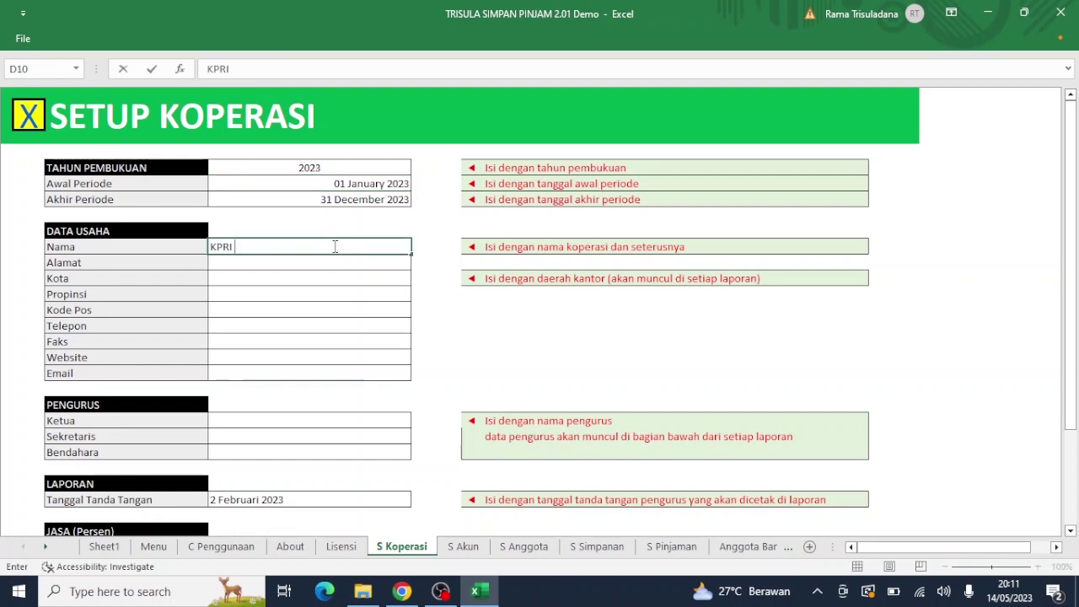
{"action": "type", "text": "Sejahtera"}
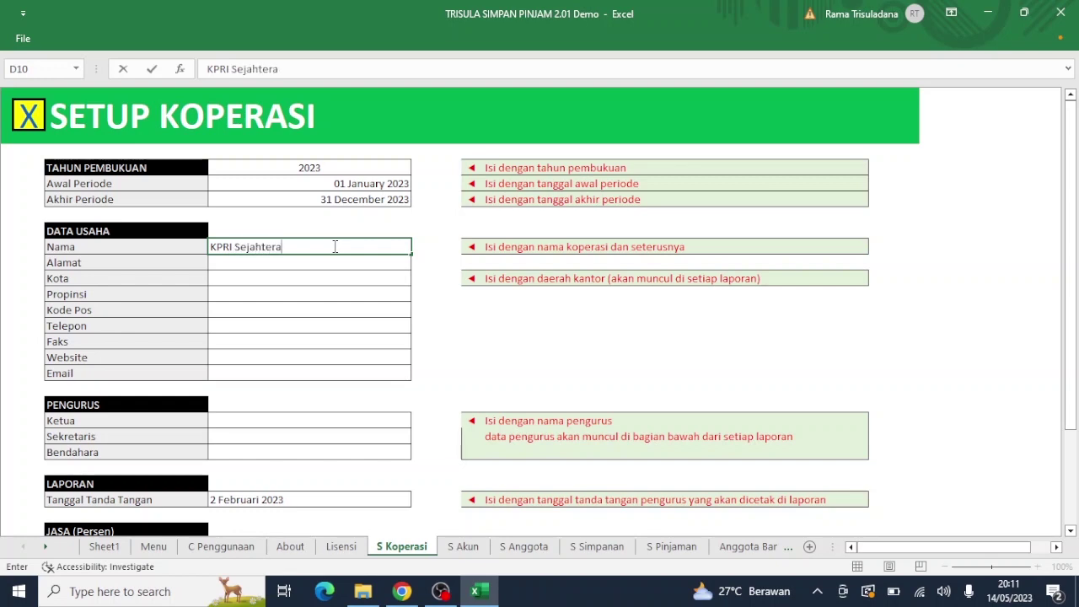
{"action": "key", "text": "Return"}
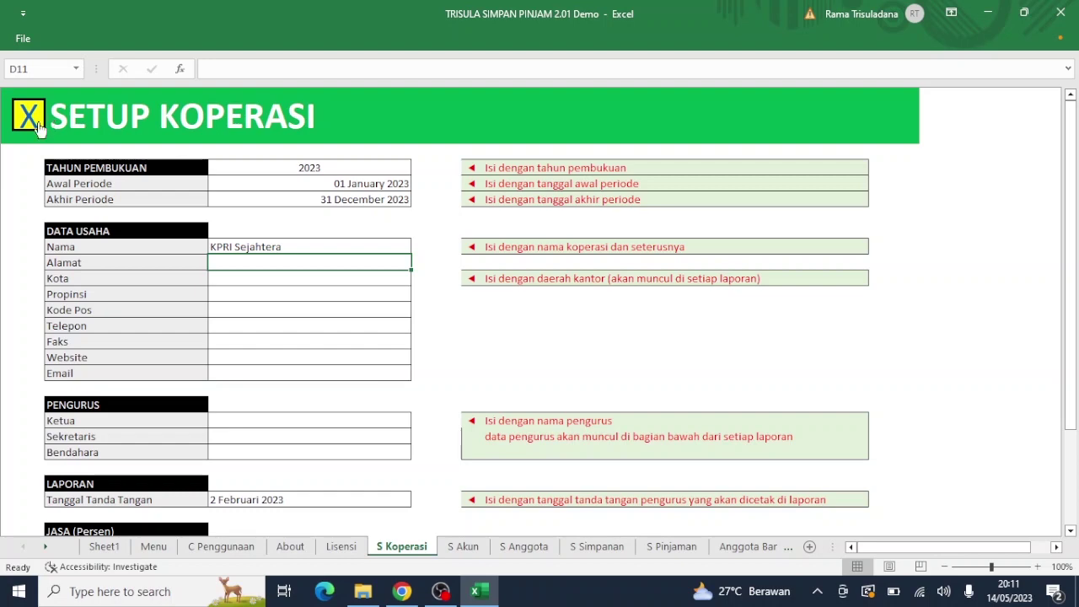
{"action": "left_click", "coordinate": [28, 119]}
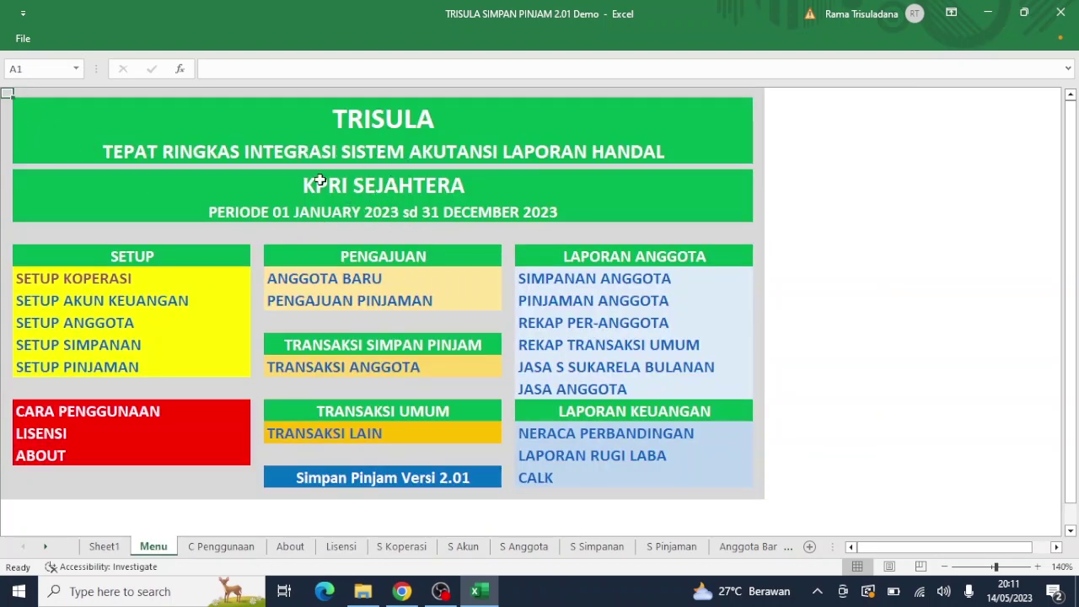
Step: In Setup Koperasi's JASA (Persen) section, change the Piutang SP Menurun rate in D29 to 2
{"action": "left_click", "coordinate": [106, 280]}
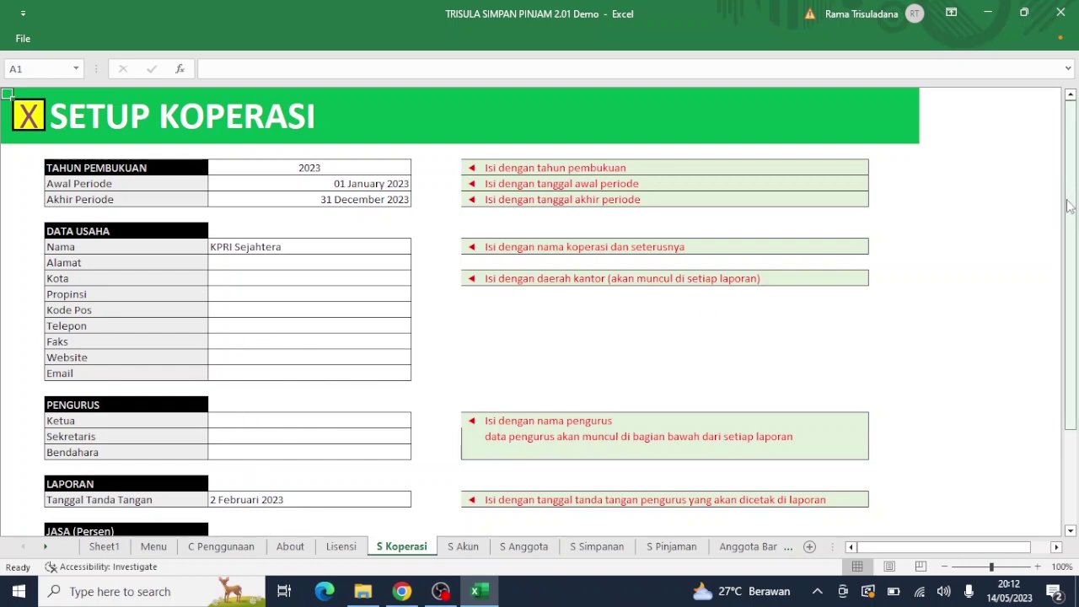
{"action": "left_click_drag", "start_coordinate": [1069, 206], "coordinate": [1062, 327]}
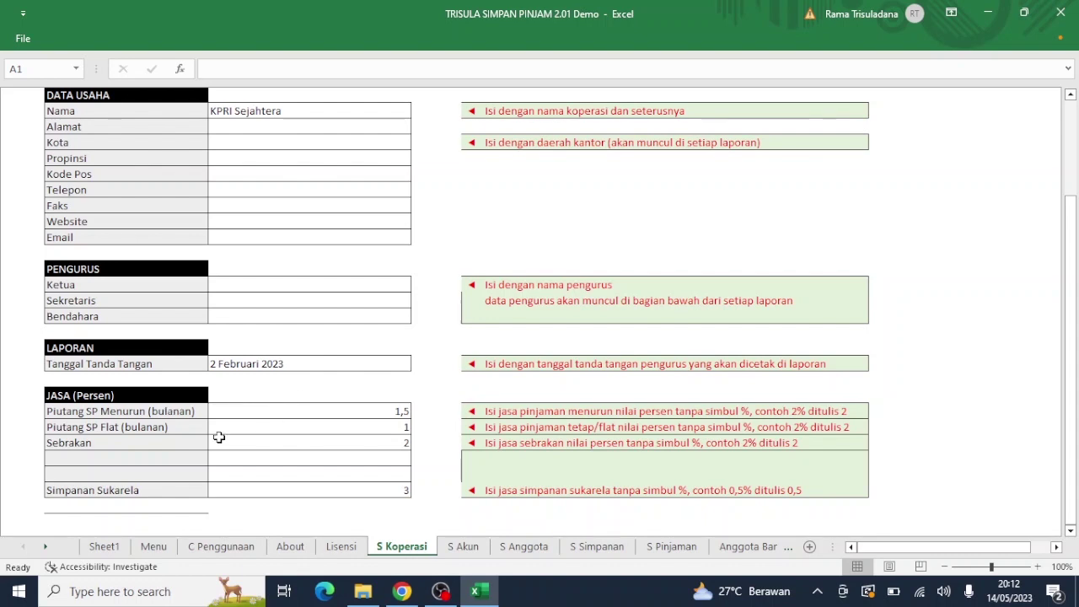
{"action": "left_click", "coordinate": [378, 409]}
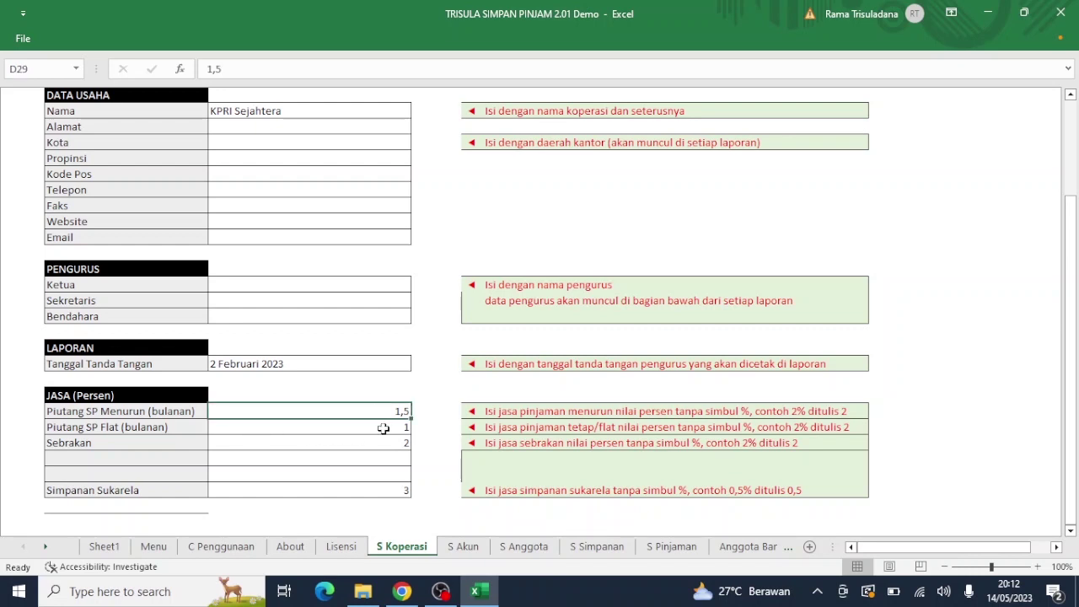
{"action": "left_click", "coordinate": [384, 429]}
{"action": "left_click", "coordinate": [376, 412]}
{"action": "type", "text": "2"}
{"action": "key", "text": "Return"}
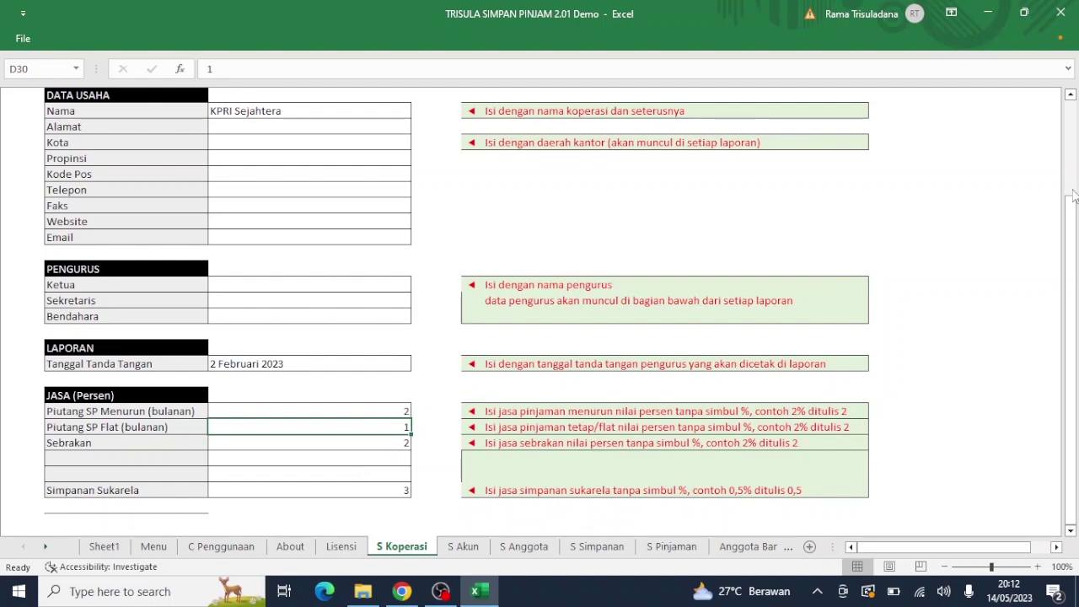
{"action": "left_click_drag", "start_coordinate": [1072, 206], "coordinate": [1072, 101]}
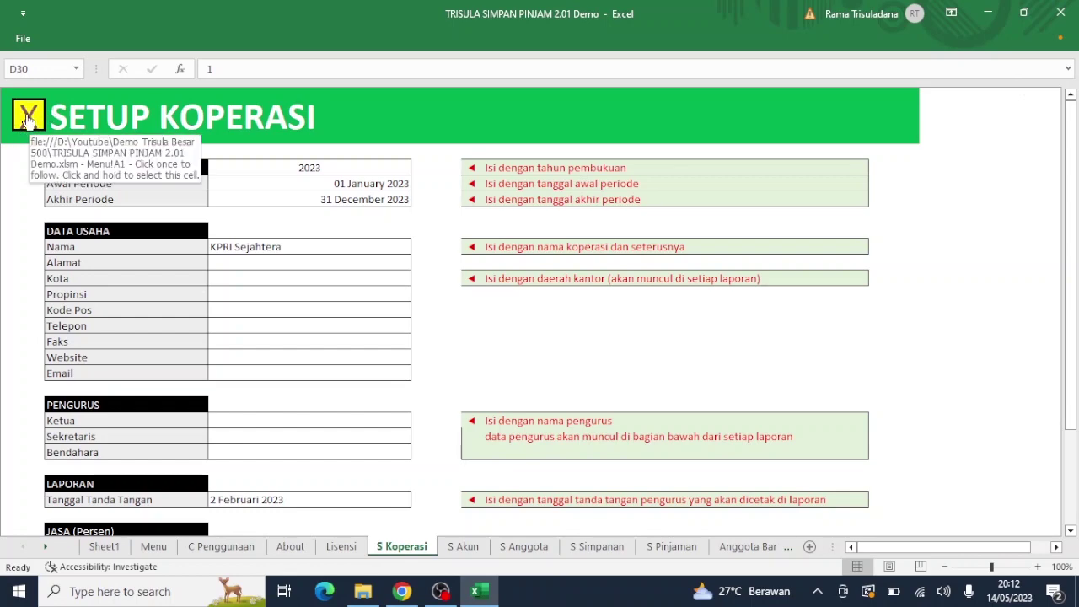
{"action": "left_click", "coordinate": [28, 120]}
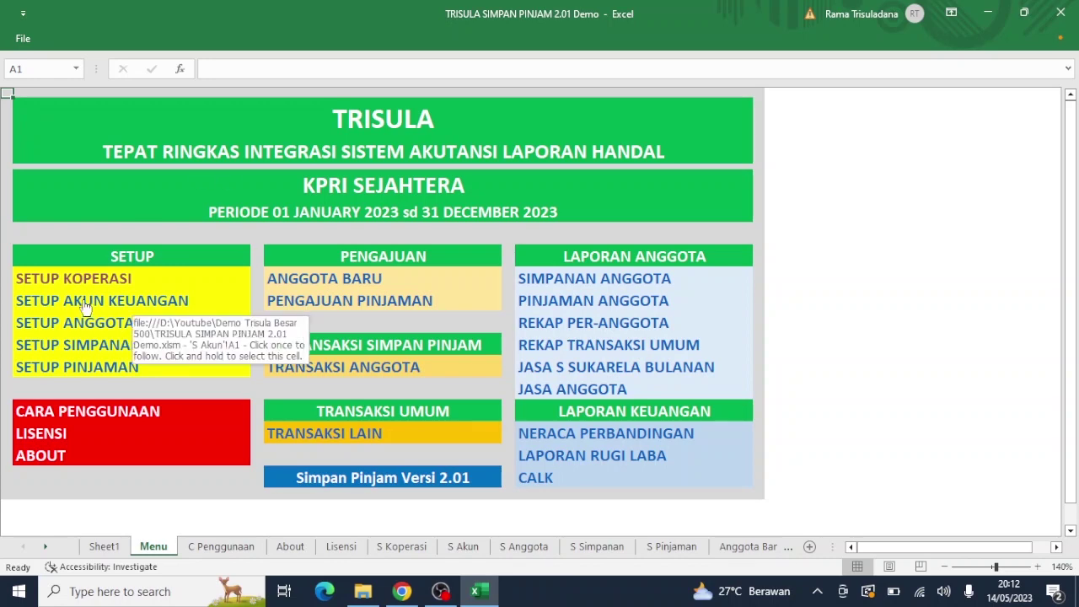
Step: Type Kas Kecil into the empty first current-asset account name, cell D9, of Setup Akun Keuangan
{"action": "left_click", "coordinate": [84, 305]}
{"action": "left_click", "coordinate": [83, 300]}
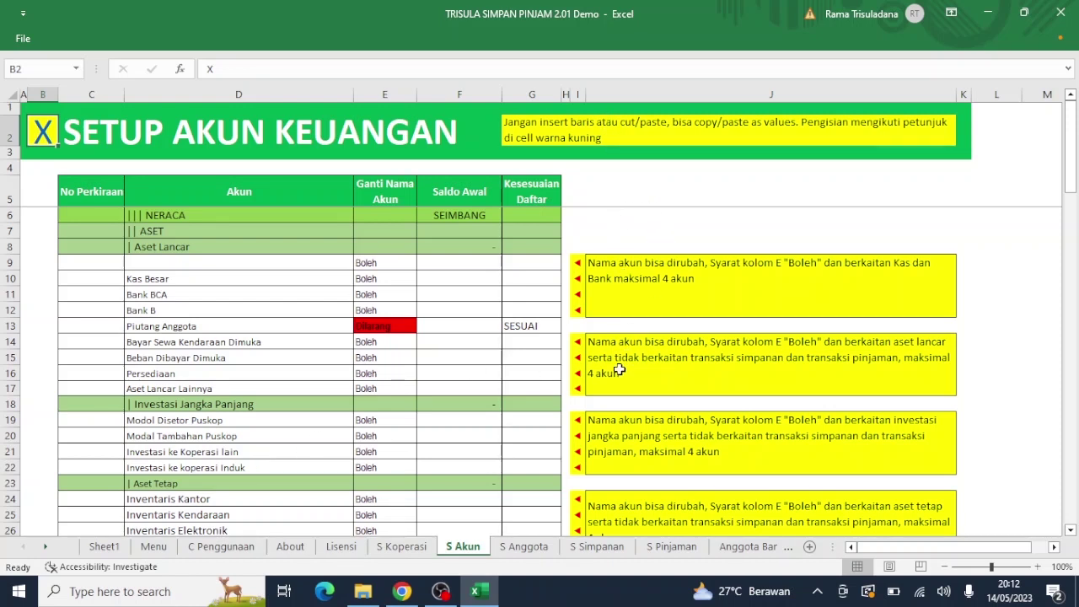
{"action": "left_click", "coordinate": [142, 265]}
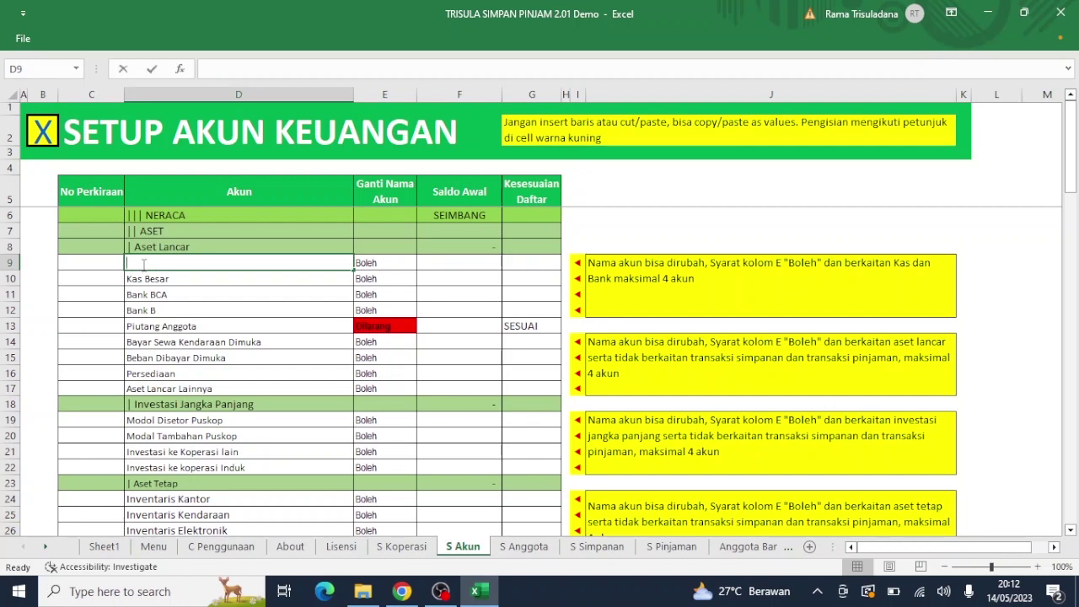
{"action": "type", "text": "Kas "}
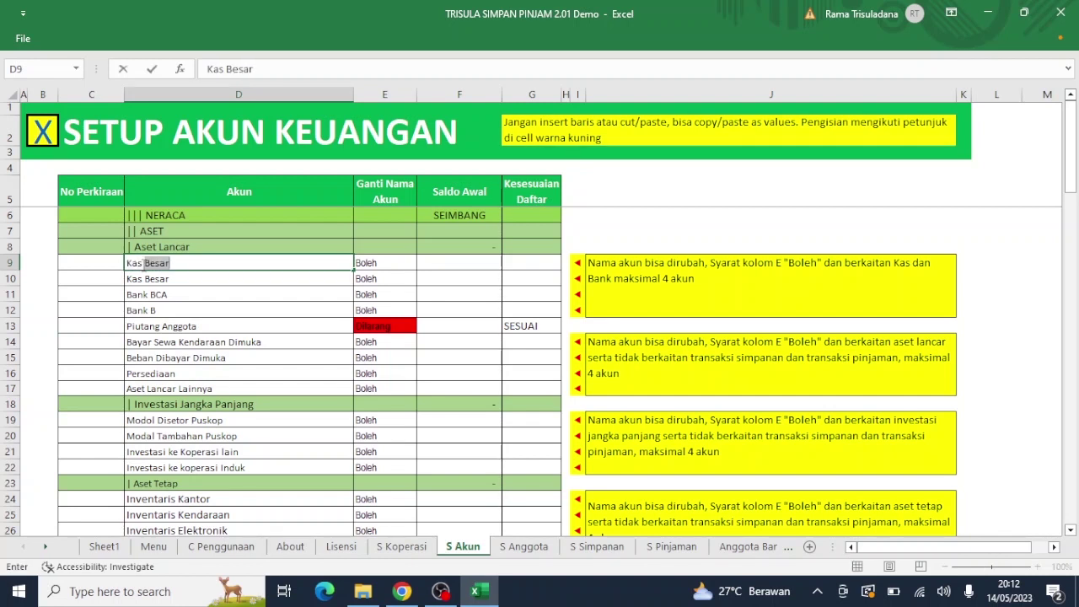
{"action": "type", "text": "KEcil"}
{"action": "key", "text": "Return"}
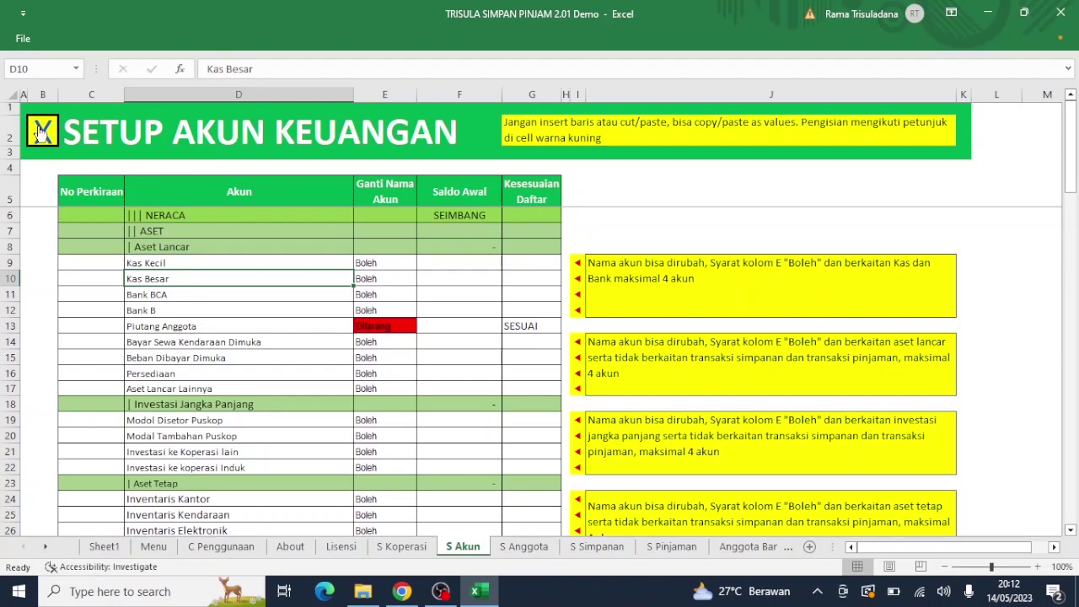
{"action": "left_click", "coordinate": [39, 131]}
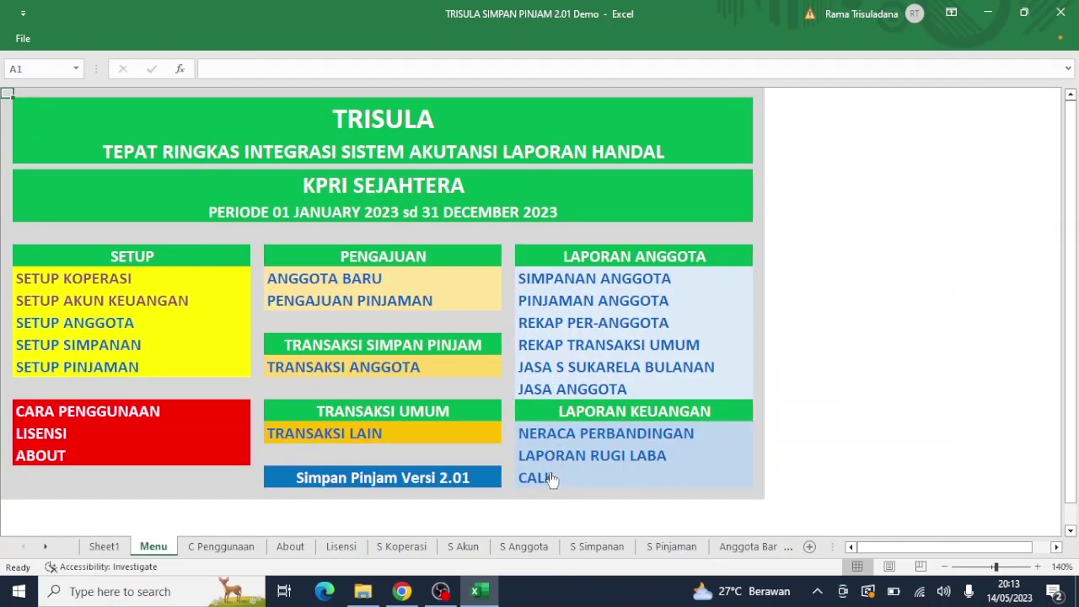
Step: After viewing the comparative balance sheet, rename the Bank BCA account in D11 to Bank BTN
{"action": "left_click", "coordinate": [557, 440]}
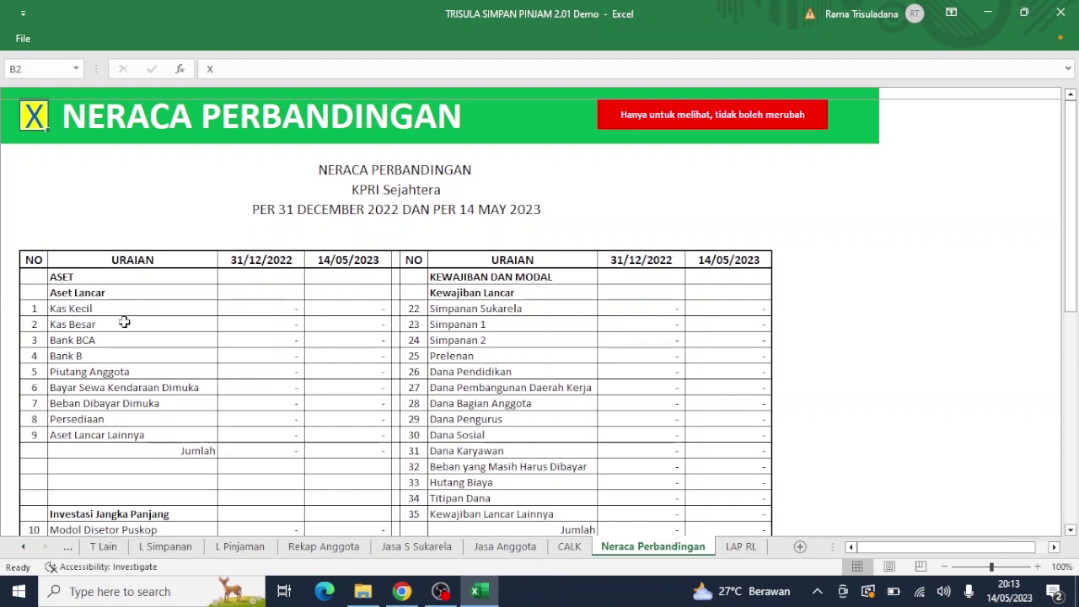
{"action": "left_click", "coordinate": [28, 125]}
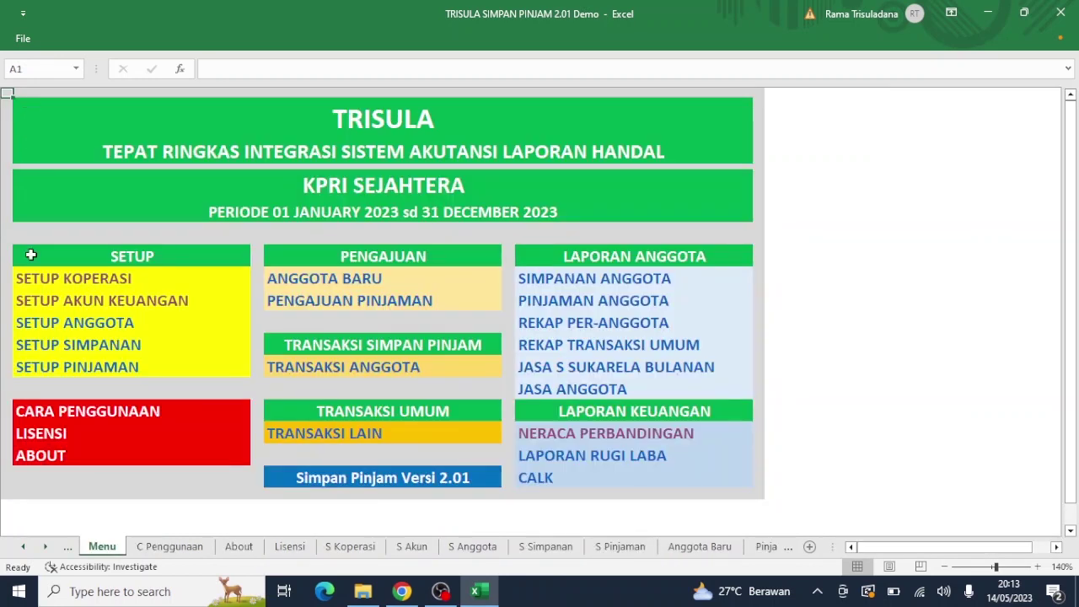
{"action": "left_click", "coordinate": [79, 303]}
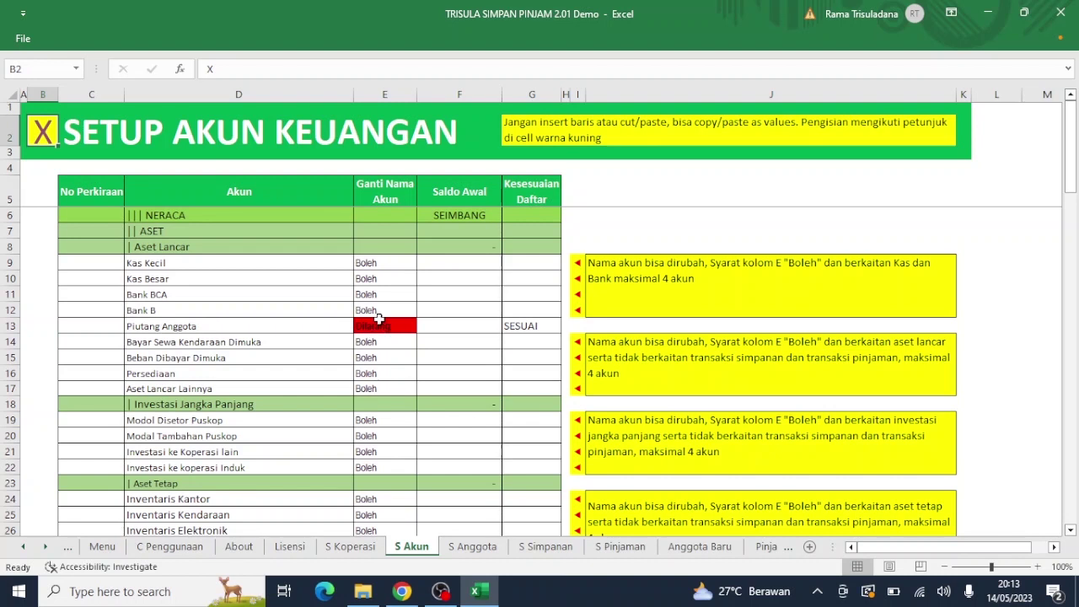
{"action": "left_click", "coordinate": [173, 297]}
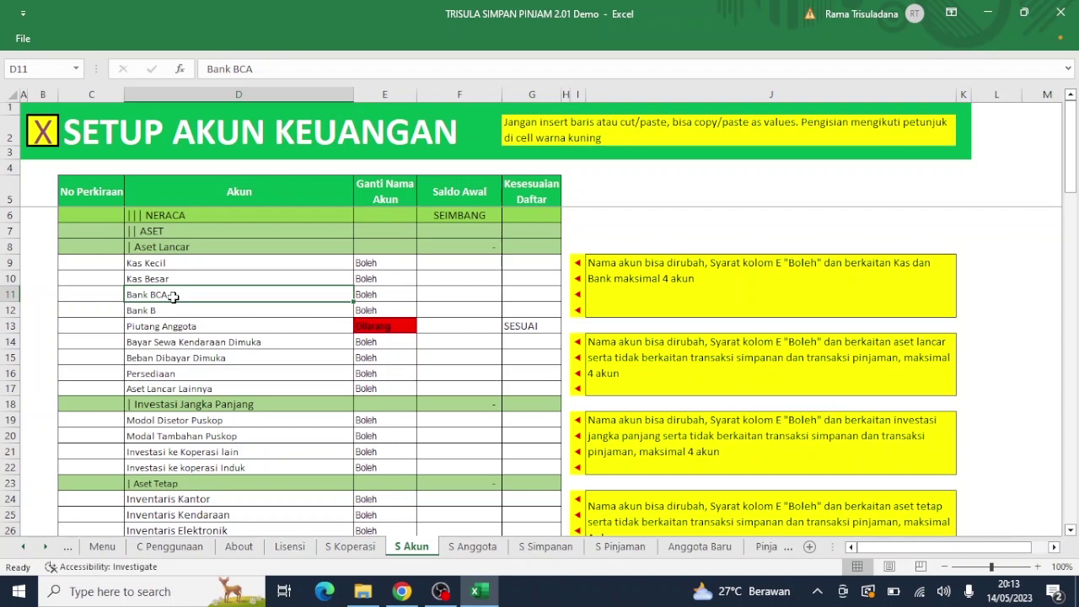
{"action": "double_click", "coordinate": [173, 297]}
{"action": "key", "text": "BackSpace"}
{"action": "key", "text": "BackSpace"}
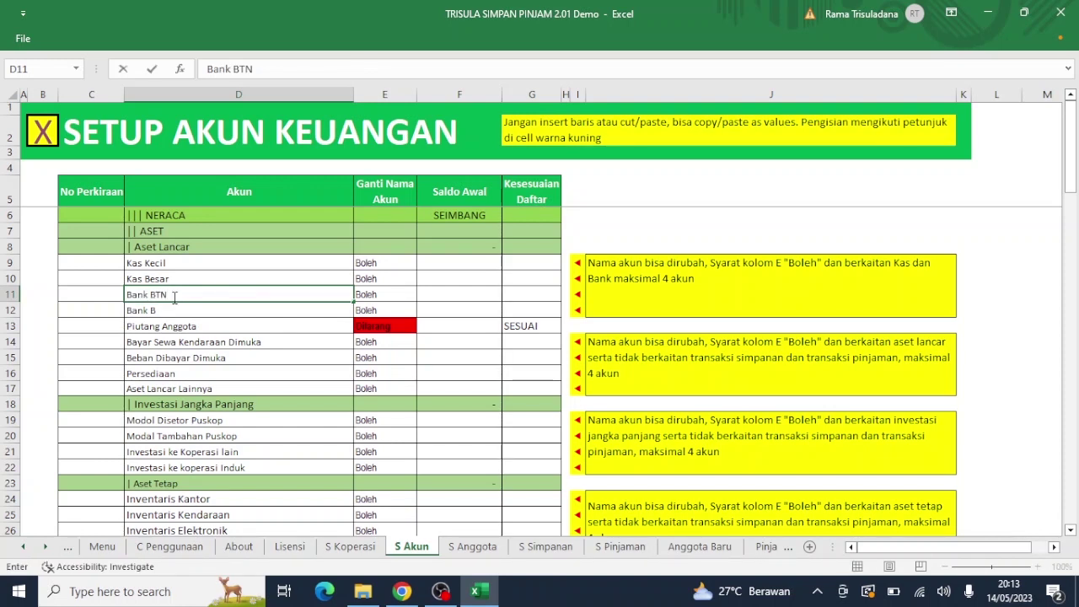
{"action": "type", "text": "TN"}
{"action": "key", "text": "Return"}
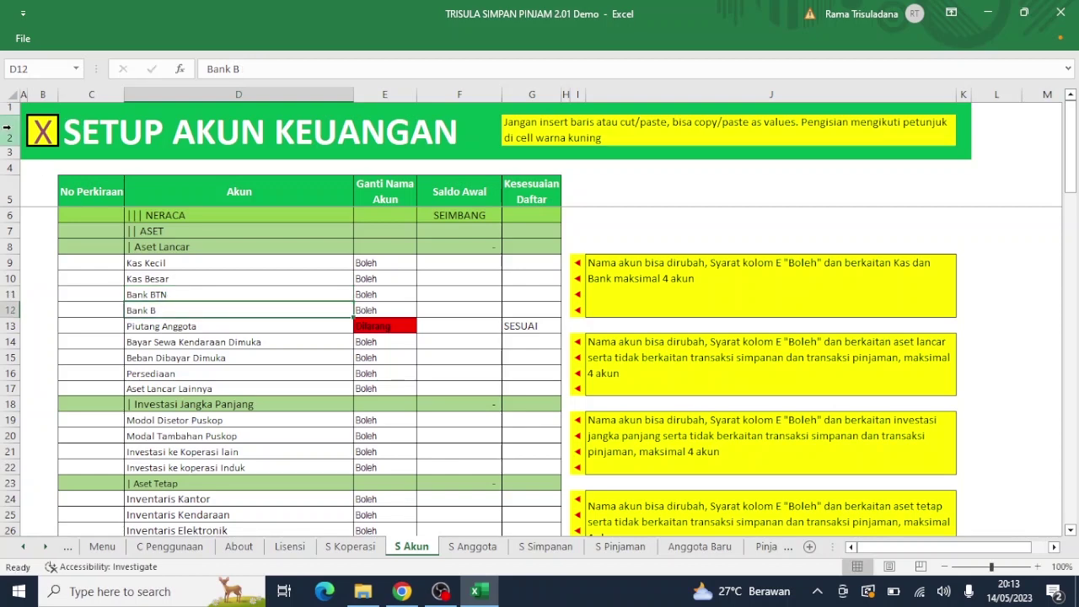
{"action": "left_click", "coordinate": [42, 137]}
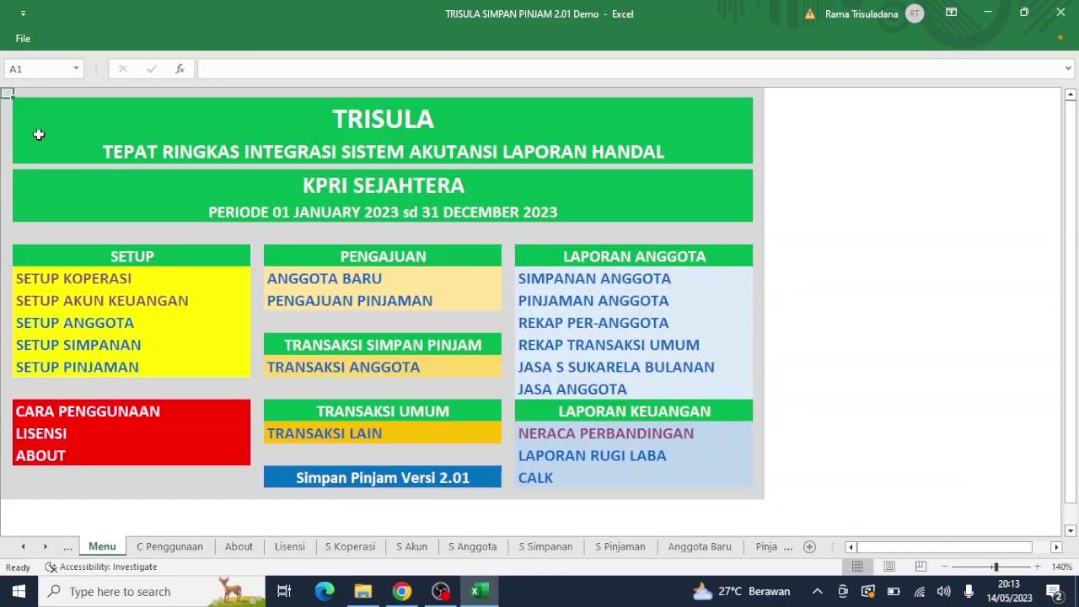
Step: Check the Neraca Perbandingan and CALK reports for the updated account names
{"action": "left_click", "coordinate": [552, 433]}
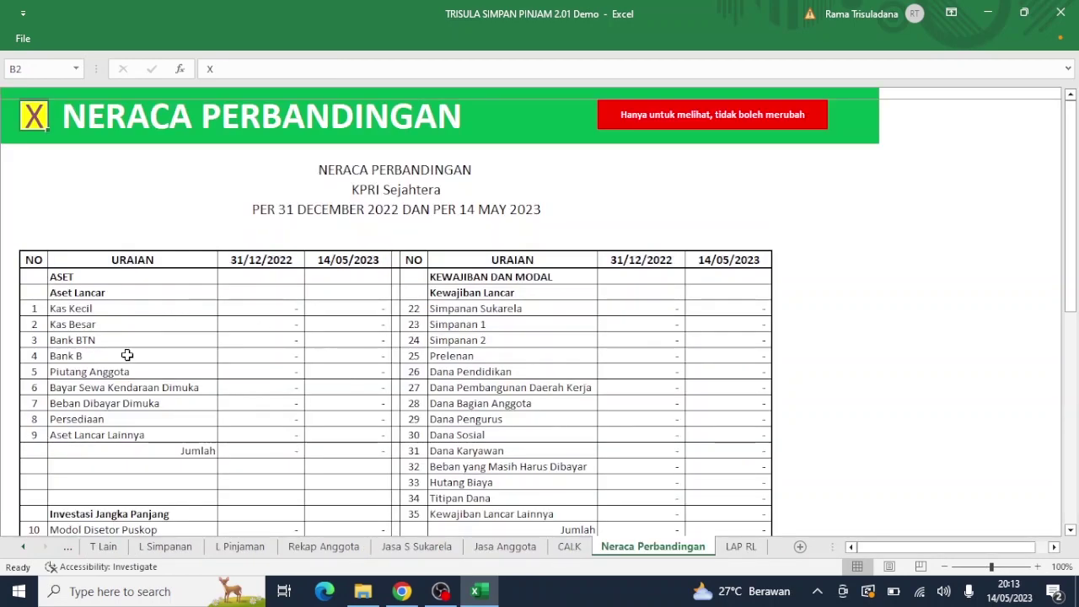
{"action": "left_click", "coordinate": [34, 117]}
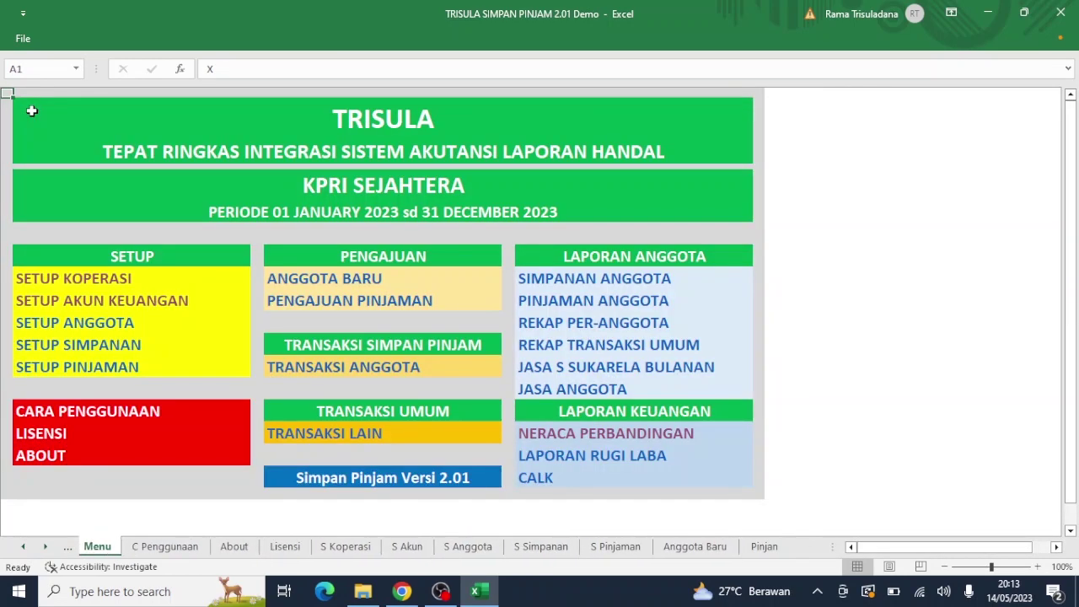
{"action": "left_click", "coordinate": [537, 479]}
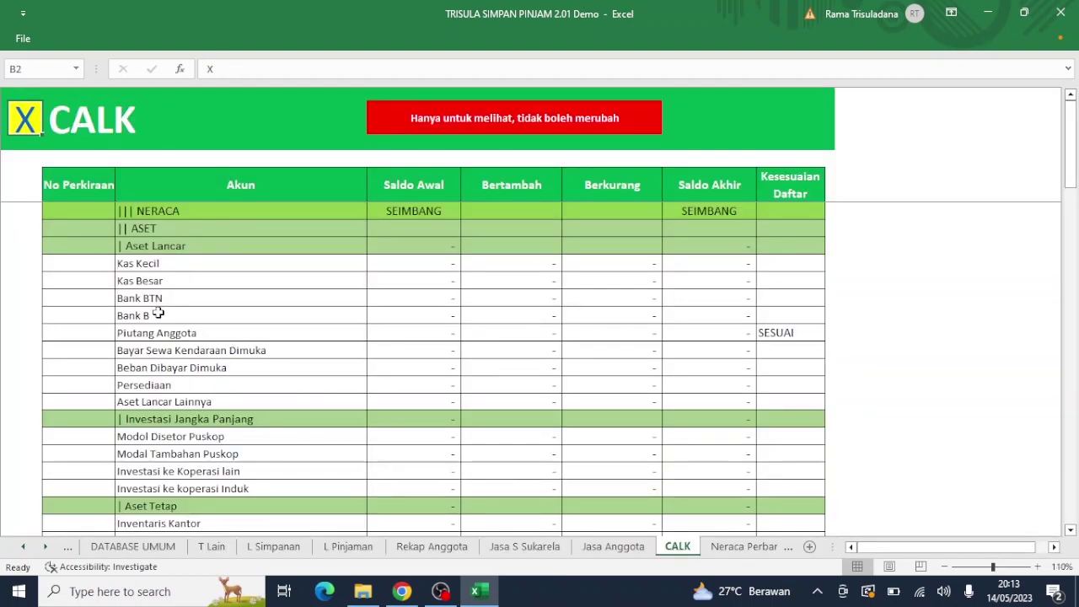
{"action": "left_click", "coordinate": [24, 117]}
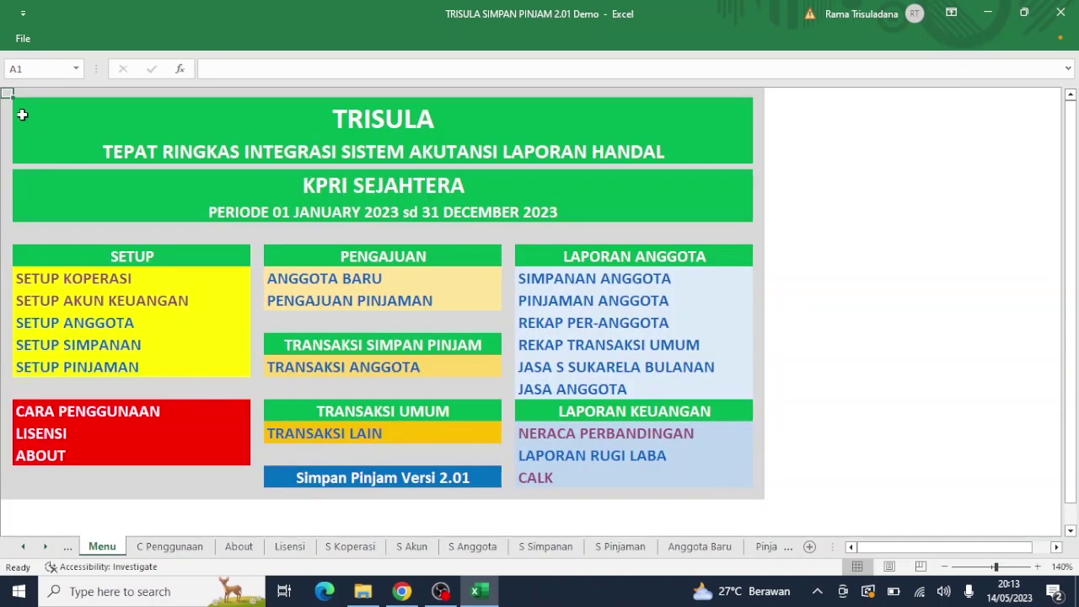
Step: Scroll Setup Anggota down to row 218 and enter the last member's name again in D218
{"action": "left_click", "coordinate": [97, 327]}
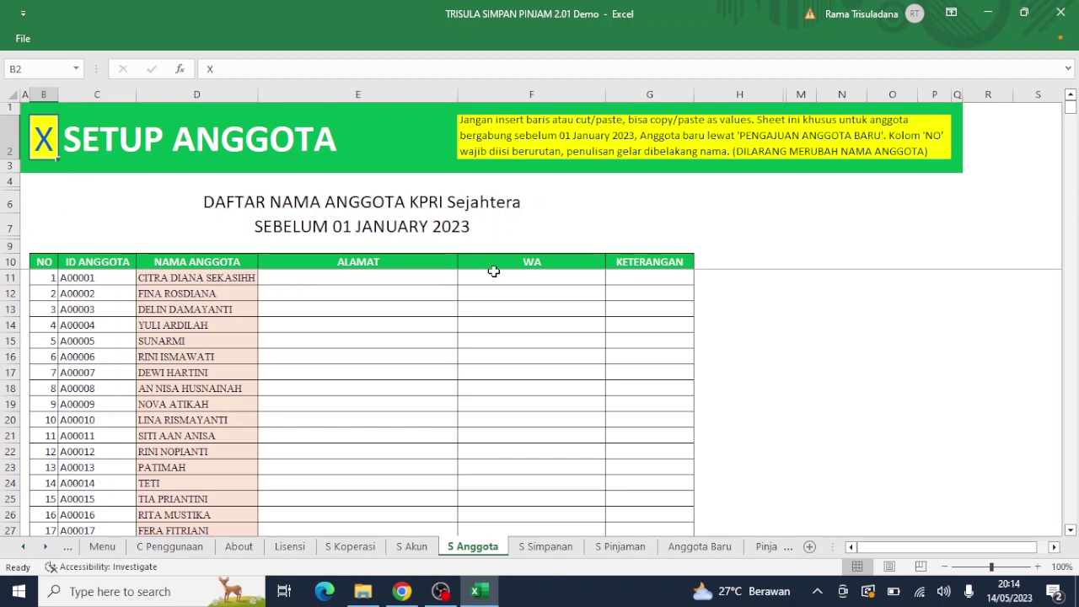
{"action": "left_click", "coordinate": [1071, 530]}
{"action": "left_click", "coordinate": [1071, 530]}
{"action": "left_click", "coordinate": [1071, 531]}
{"action": "left_click", "coordinate": [1071, 531]}
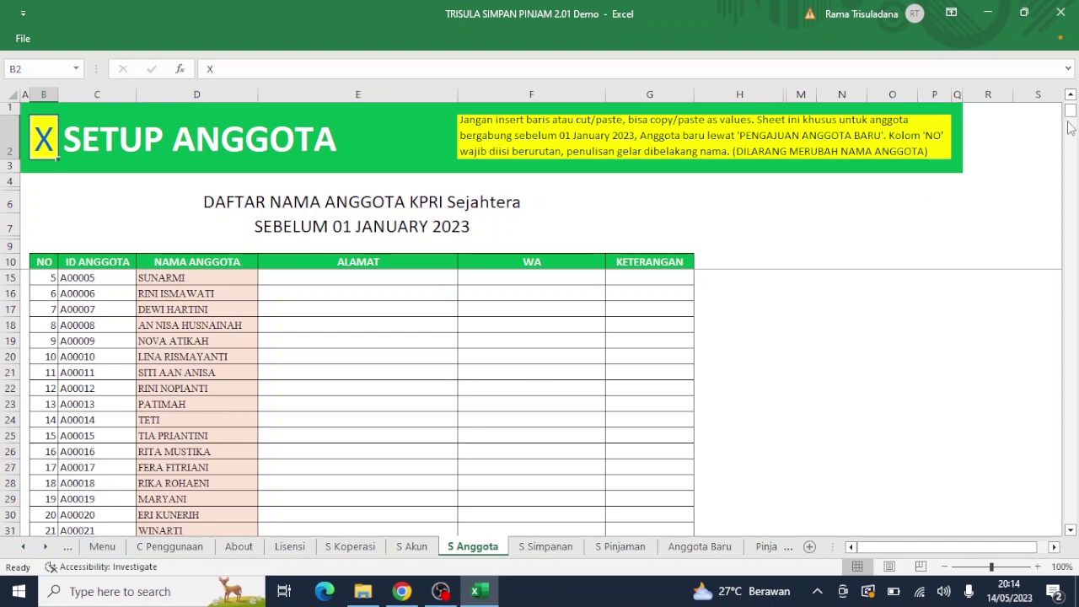
{"action": "left_click_drag", "start_coordinate": [1070, 123], "coordinate": [1067, 277]}
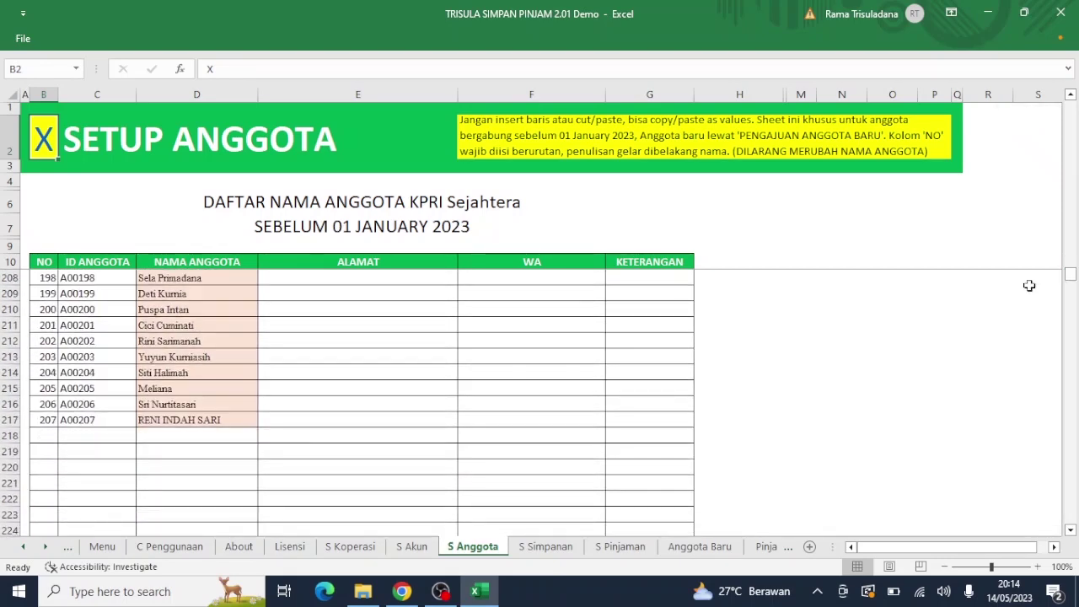
{"action": "left_click", "coordinate": [216, 437]}
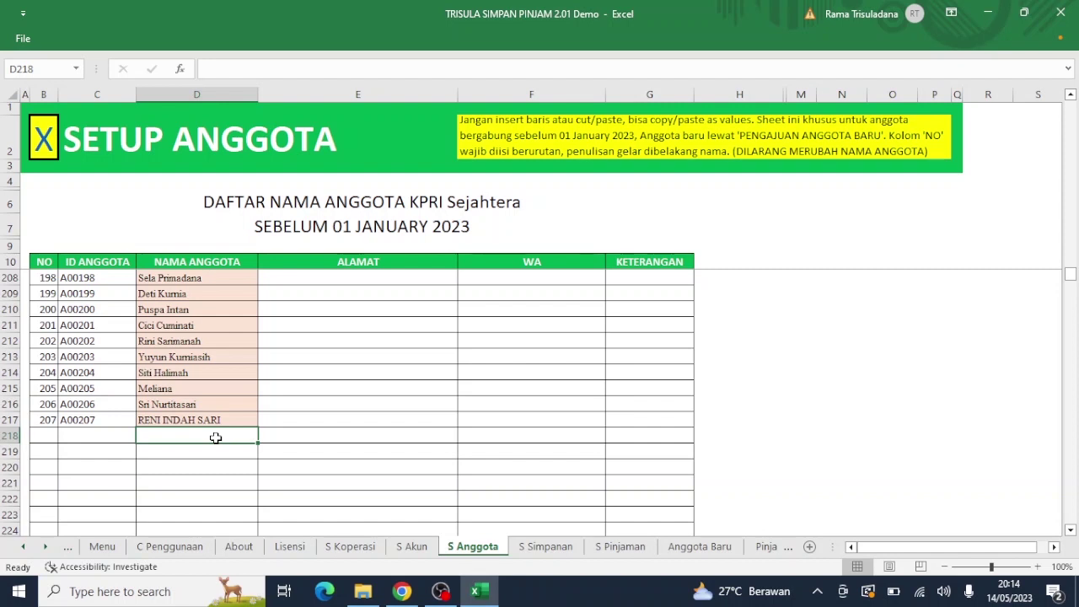
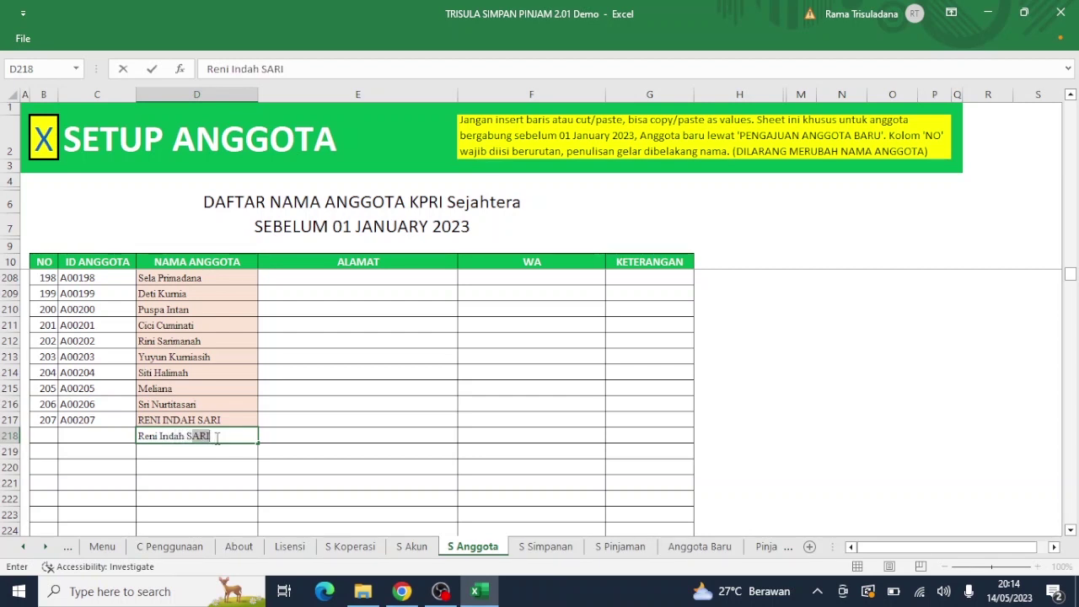
{"action": "key", "text": "Return"}
{"action": "key", "text": "Return"}
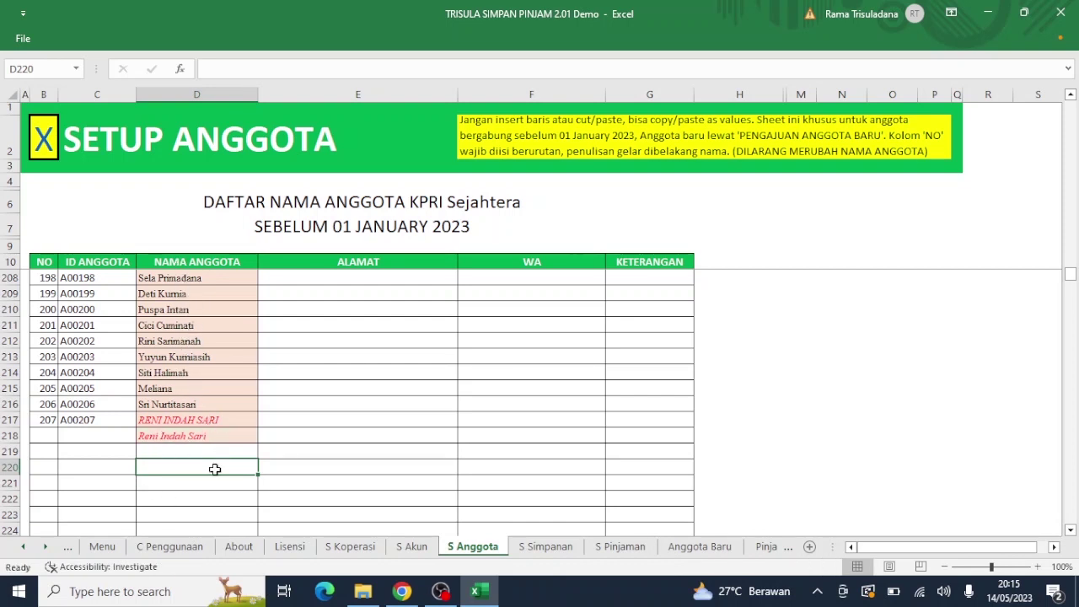
{"action": "left_click", "coordinate": [230, 439]}
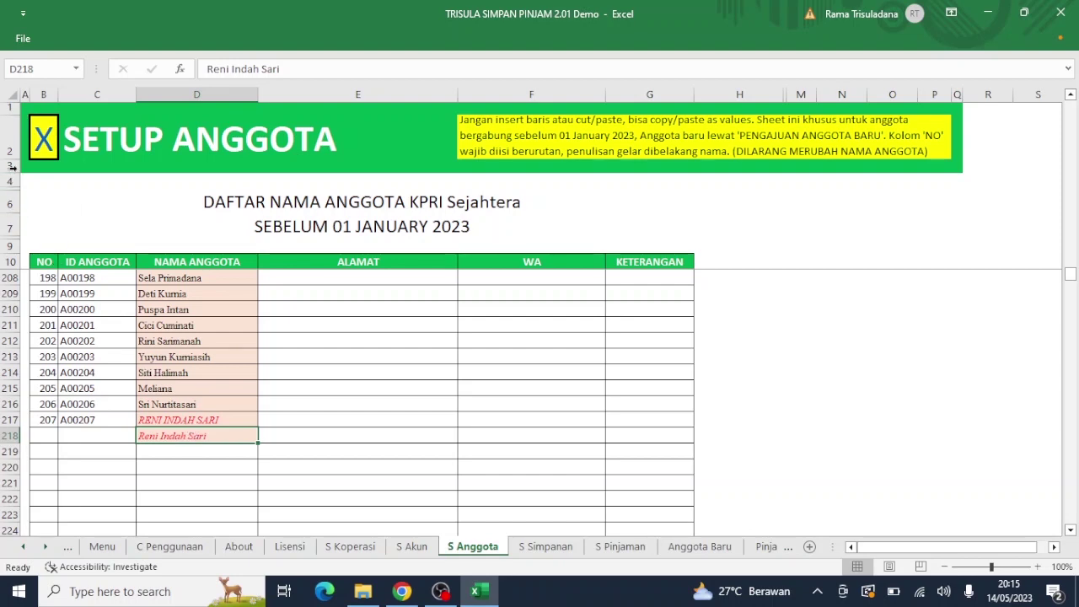
{"action": "left_click", "coordinate": [32, 144]}
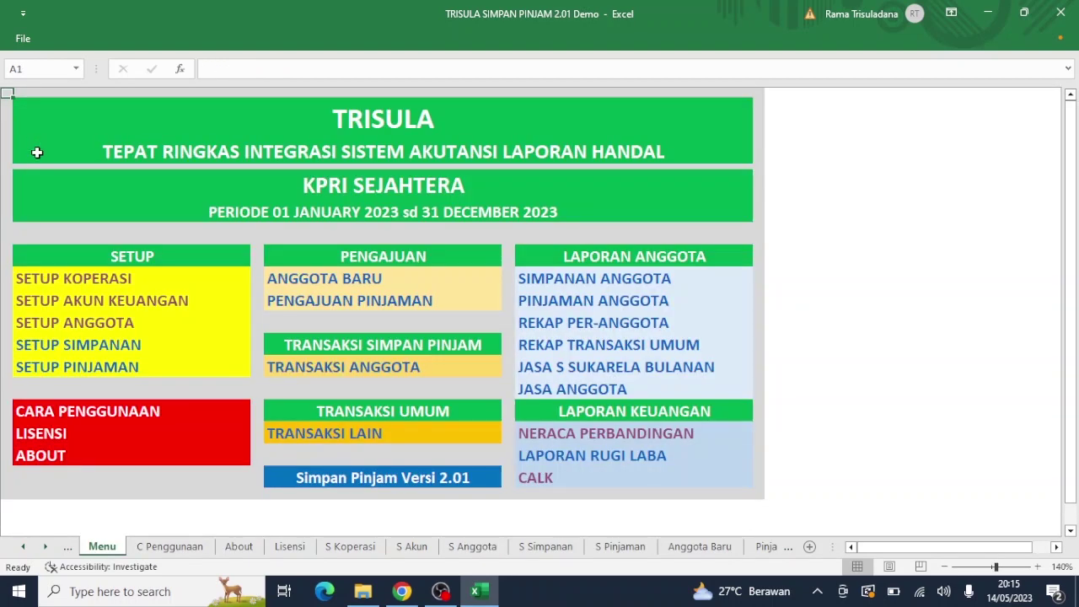
Step: View the About sheet, then clear the duplicate member name from D218 in Setup Anggota
{"action": "left_click", "coordinate": [46, 457]}
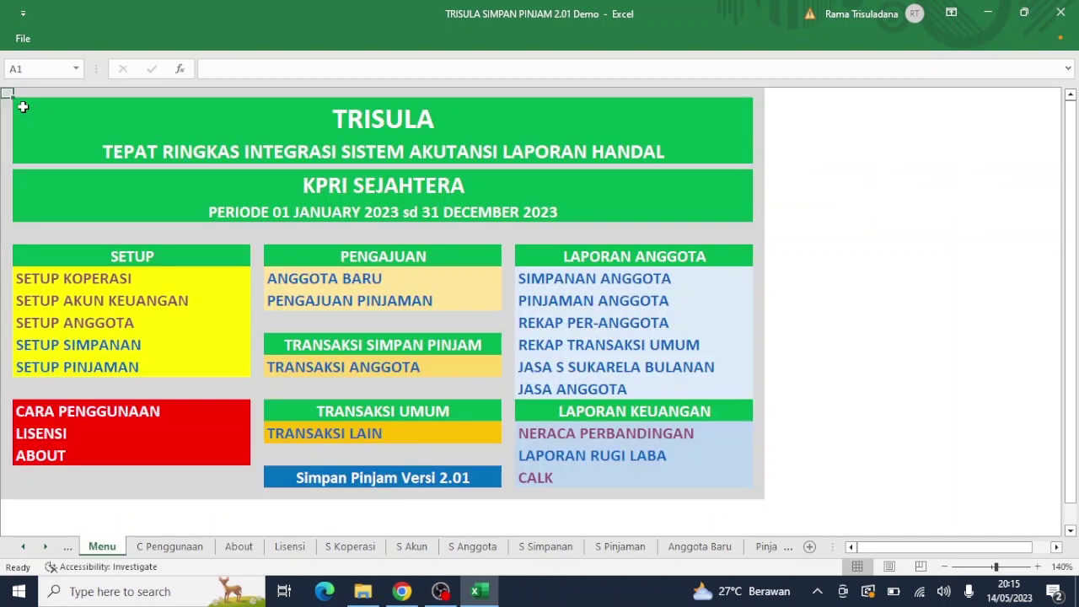
{"action": "left_click", "coordinate": [24, 113]}
{"action": "left_click", "coordinate": [88, 324]}
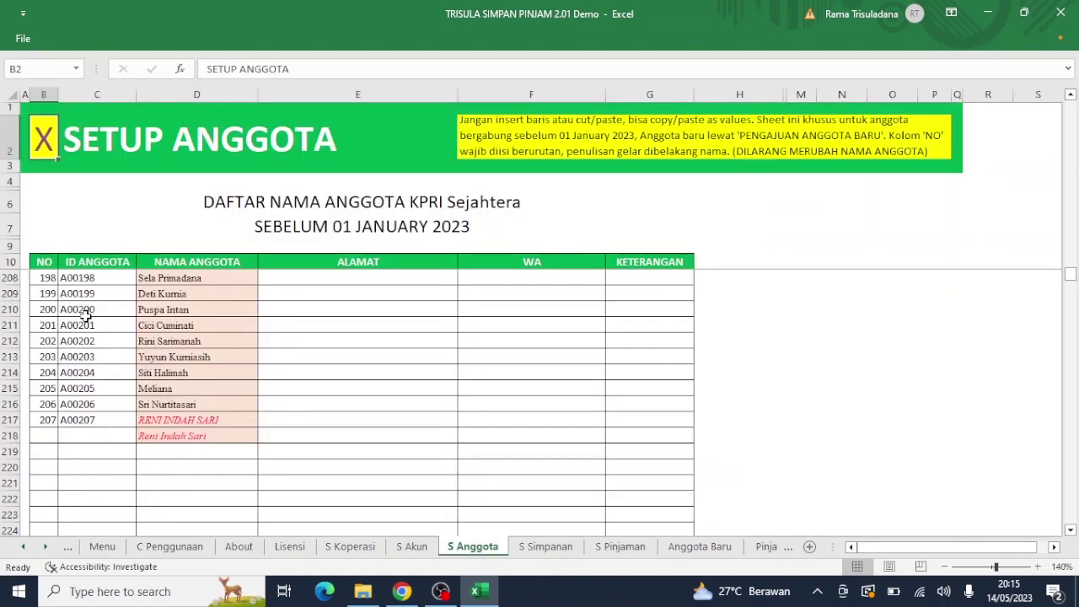
{"action": "left_click", "coordinate": [161, 439]}
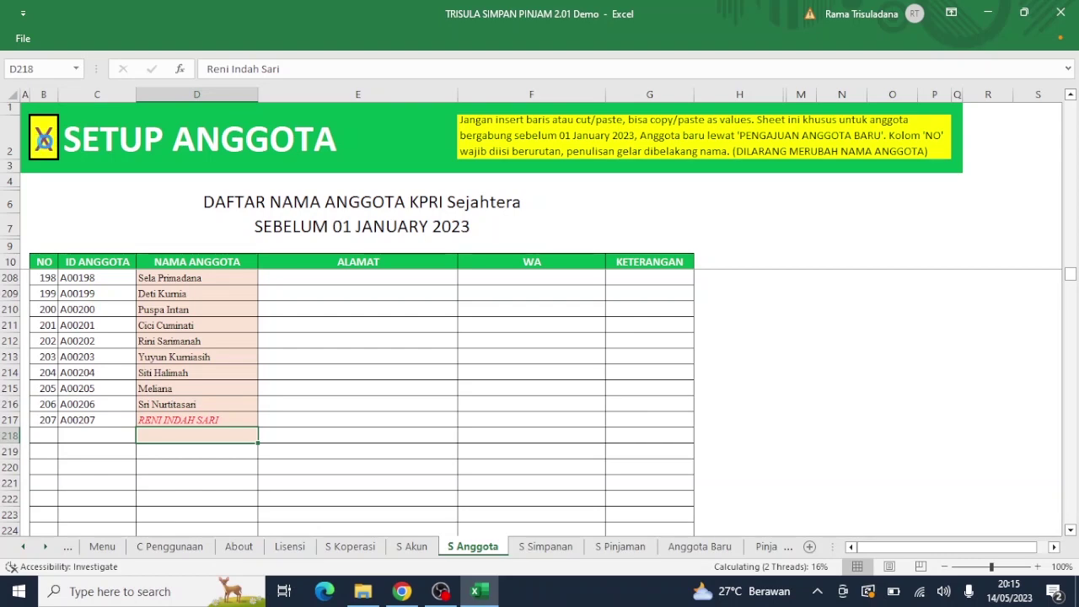
{"action": "left_click", "coordinate": [44, 140]}
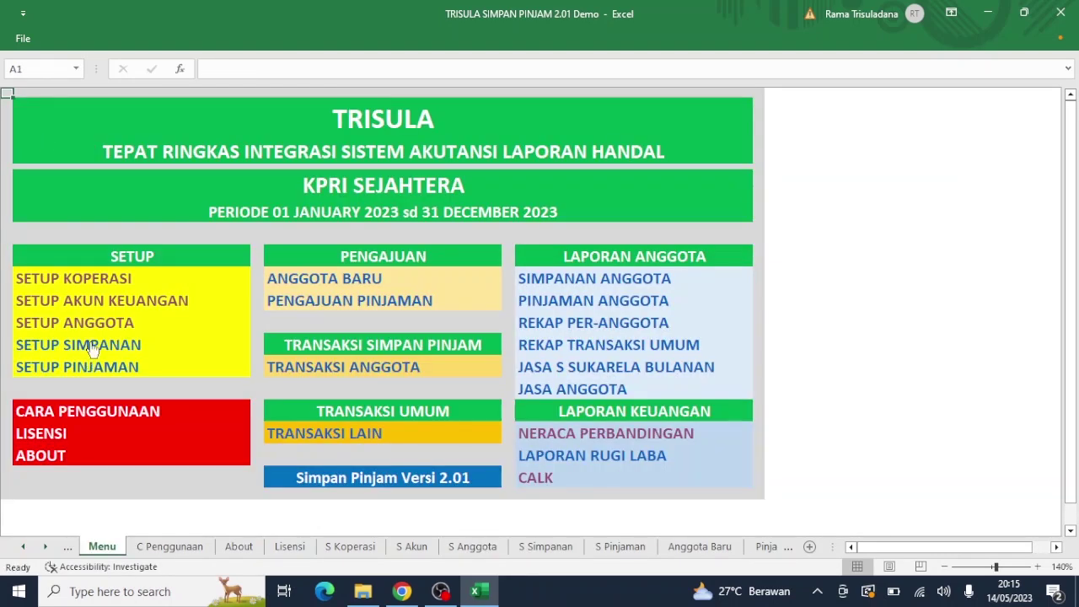
Step: Scroll through the Setup Simpanan sheet, then view the Setup Pinjaman sheet
{"action": "left_click", "coordinate": [93, 347]}
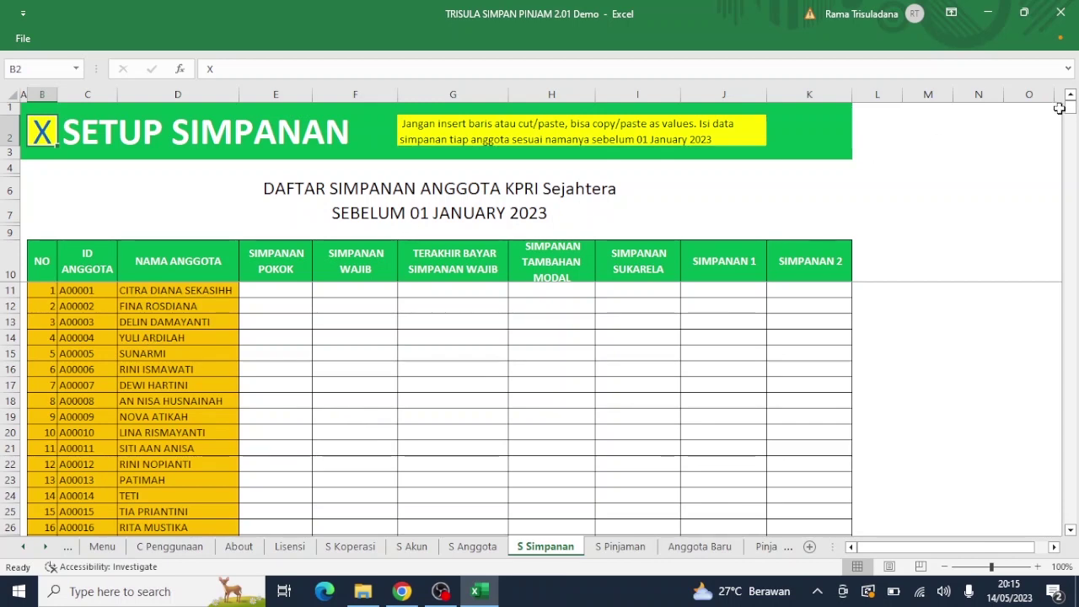
{"action": "left_click_drag", "start_coordinate": [1070, 112], "coordinate": [1068, 516]}
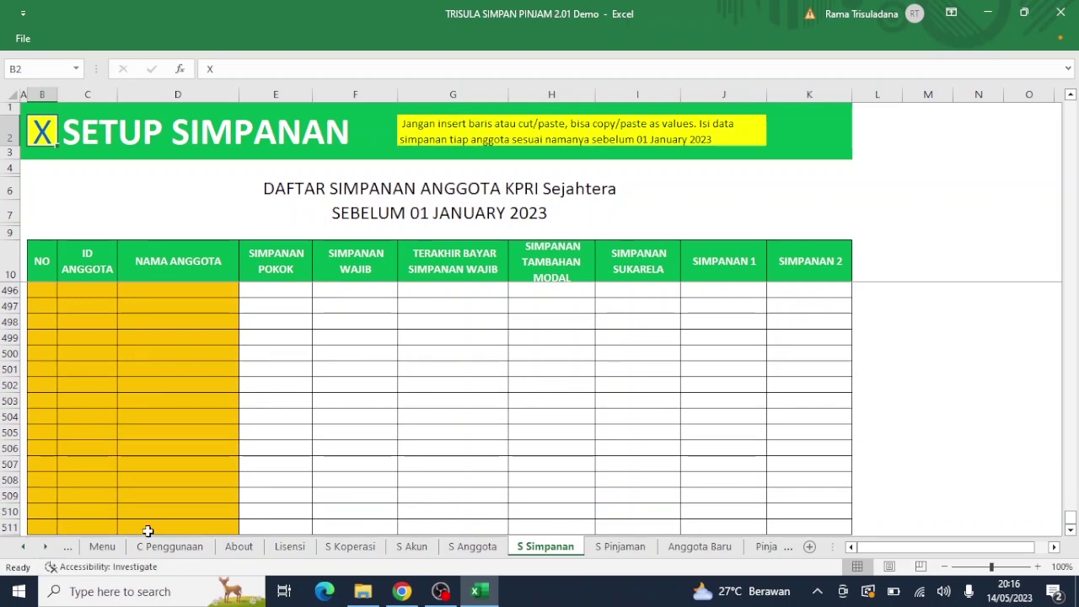
{"action": "left_click", "coordinate": [34, 128]}
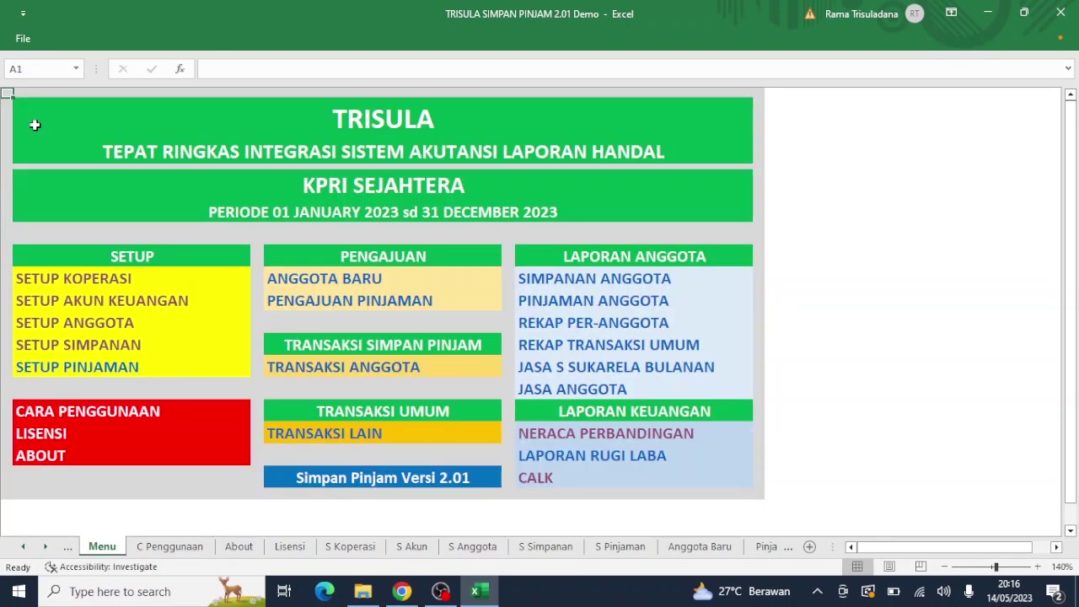
{"action": "left_click", "coordinate": [94, 368]}
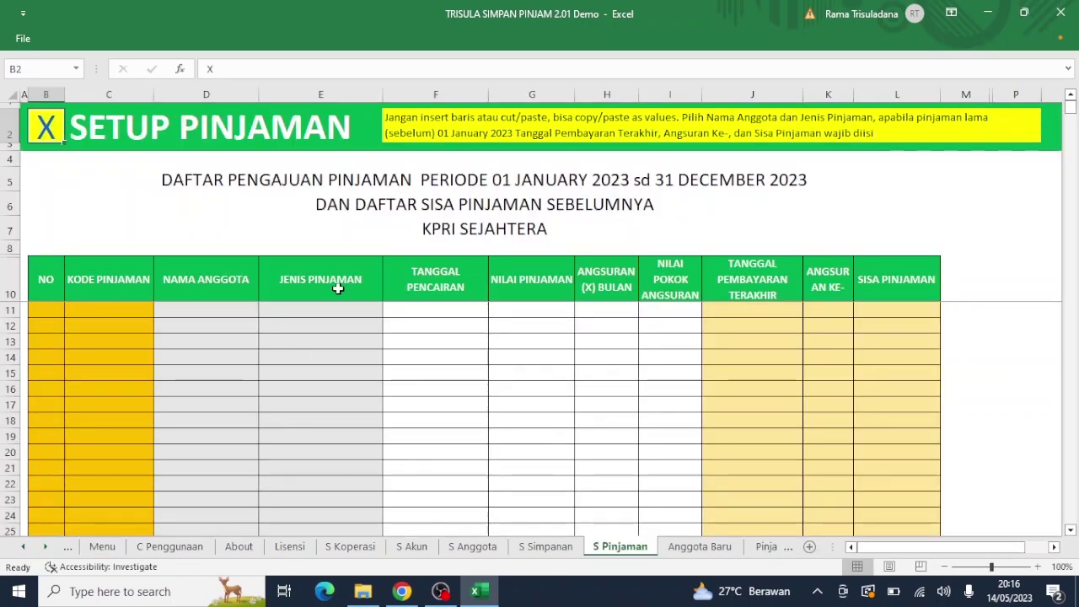
{"action": "left_click", "coordinate": [48, 133]}
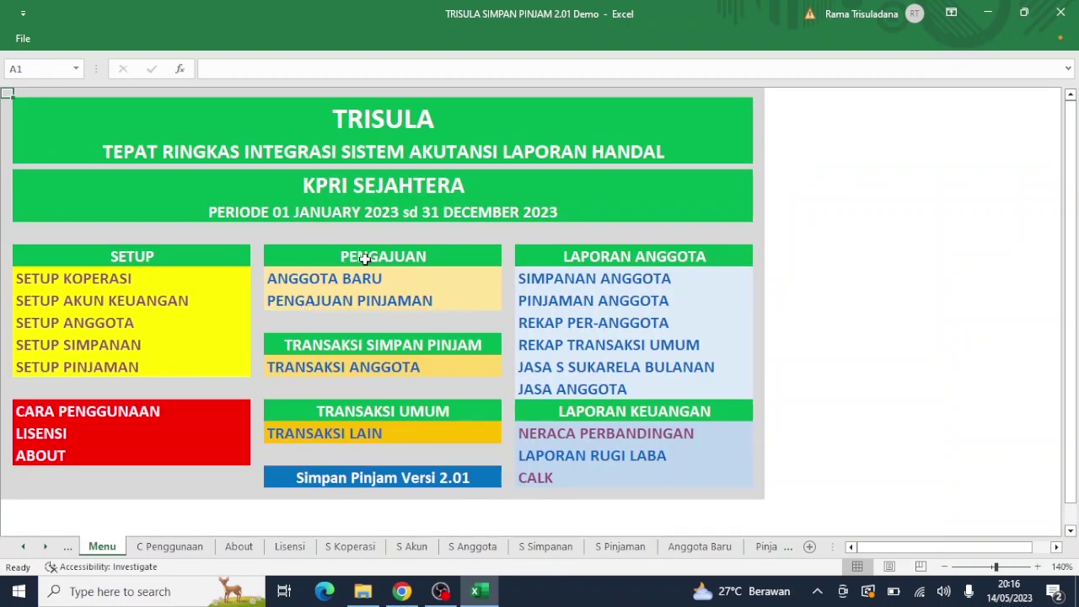
Step: After a quick look at Setup Anggota, open the Anggota Baru form and select the ID ANGGOTA cell E7
{"action": "left_click", "coordinate": [308, 278]}
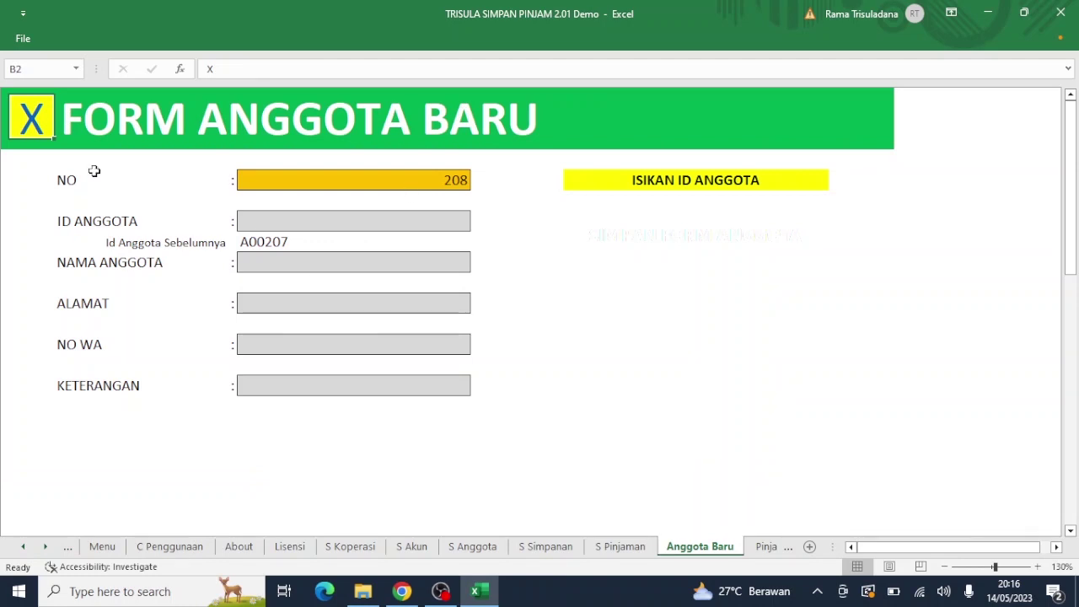
{"action": "left_click", "coordinate": [35, 123]}
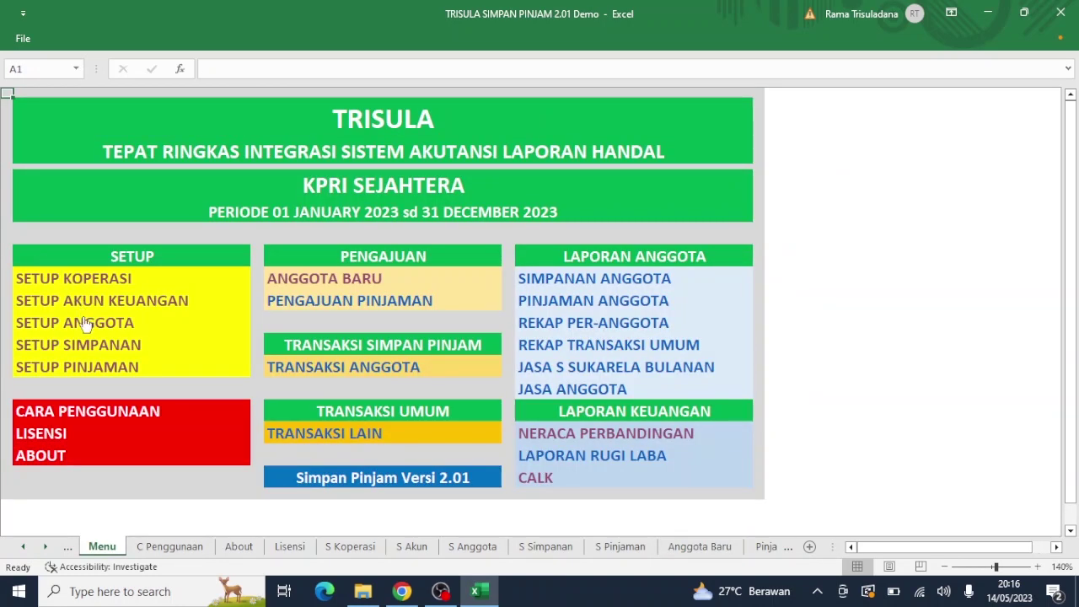
{"action": "left_click", "coordinate": [86, 325]}
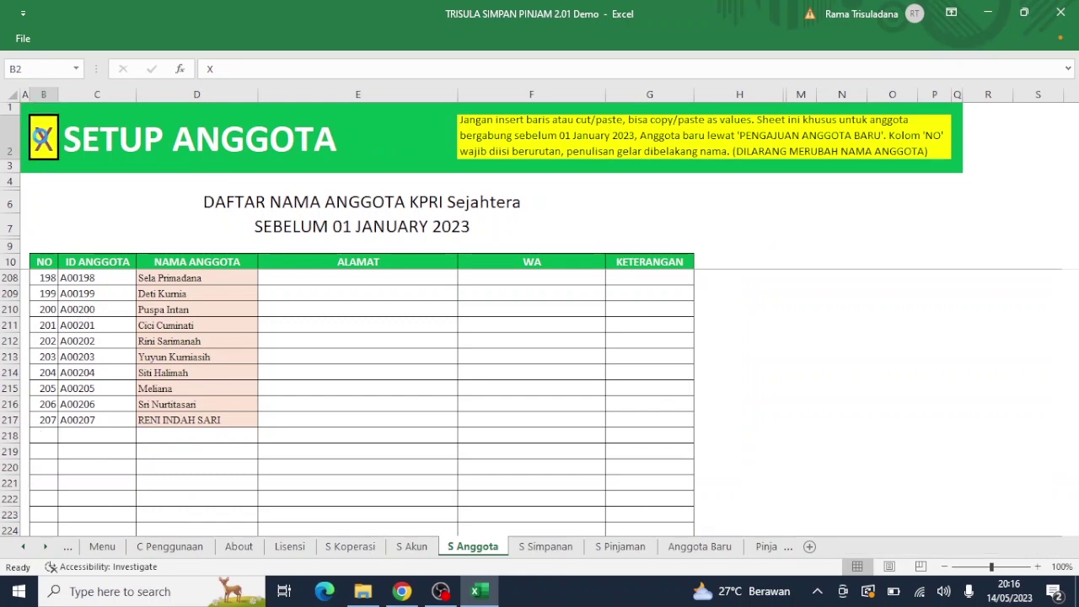
{"action": "left_click", "coordinate": [42, 137]}
{"action": "left_click", "coordinate": [295, 277]}
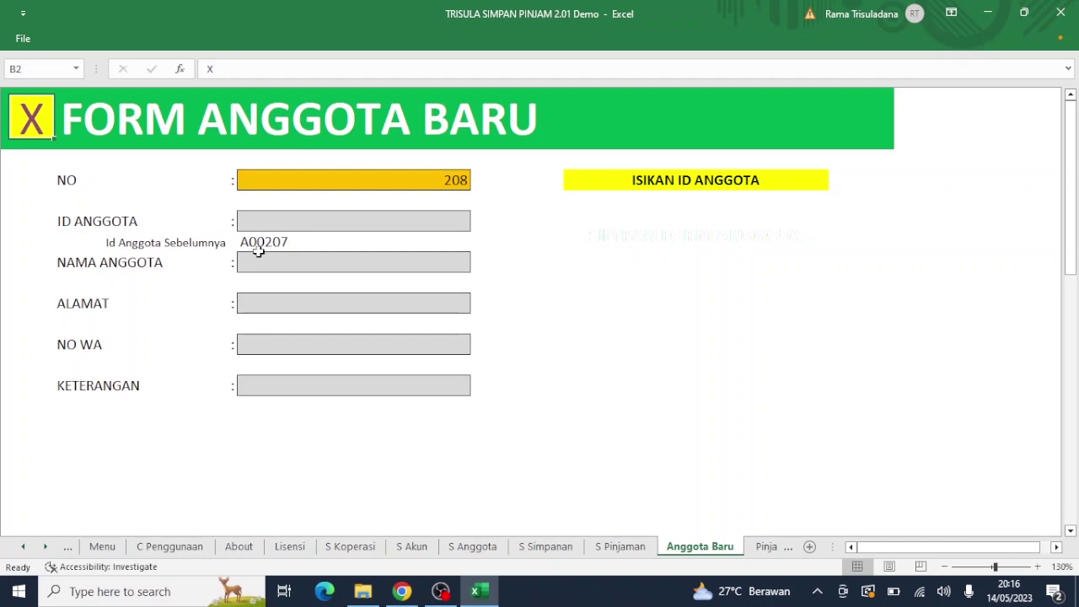
{"action": "left_click", "coordinate": [289, 222]}
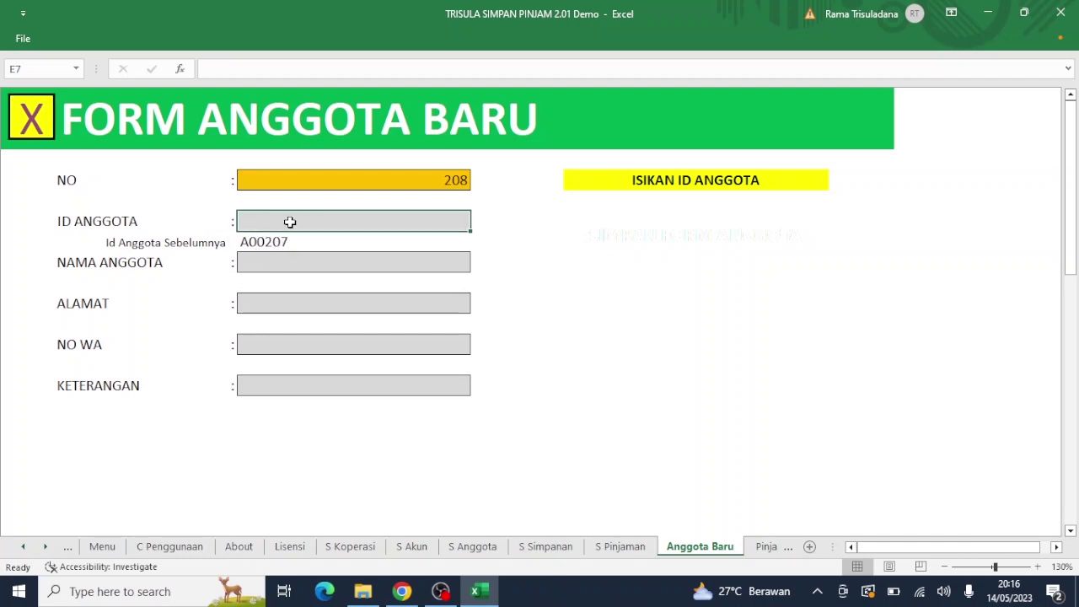
Step: Enter member ID A00208 and the new member's name on the form
{"action": "type", "text": "A00207"}
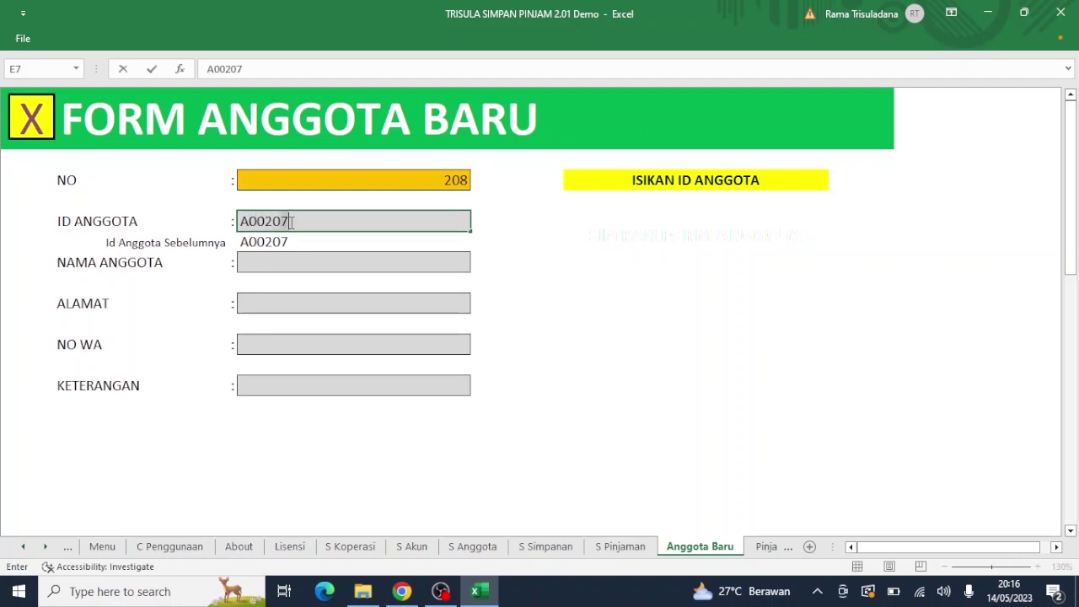
{"action": "key", "text": "BackSpace"}
{"action": "type", "text": "8"}
{"action": "key", "text": "Return"}
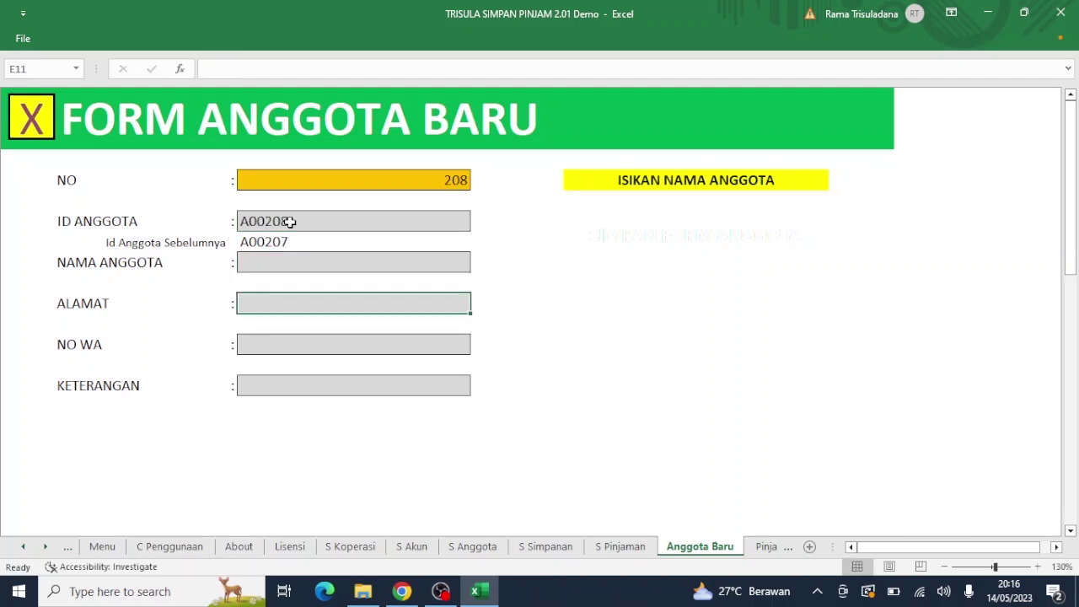
{"action": "key", "text": "Up"}
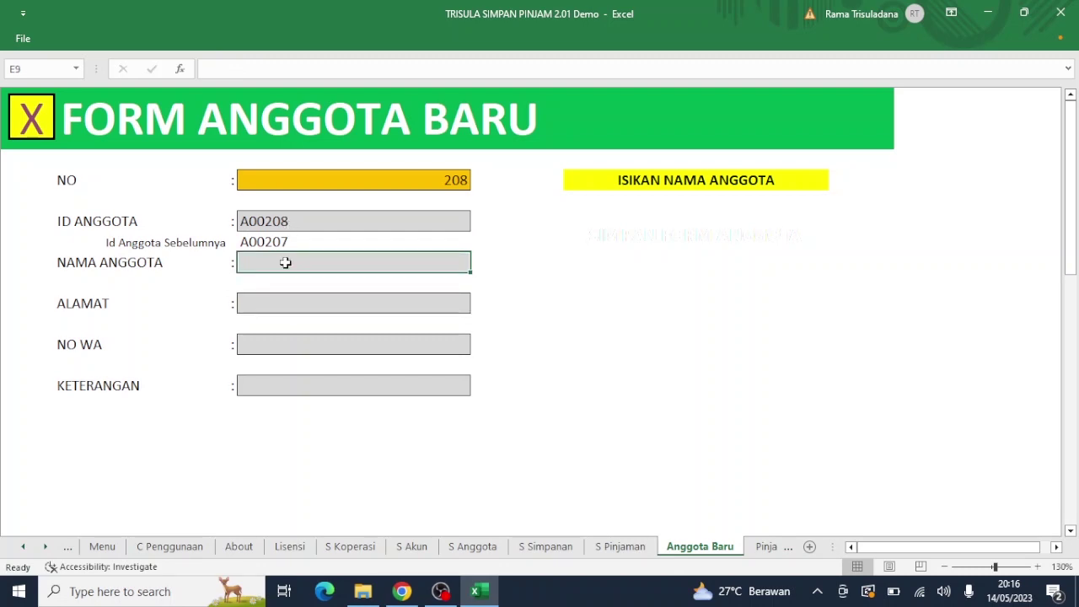
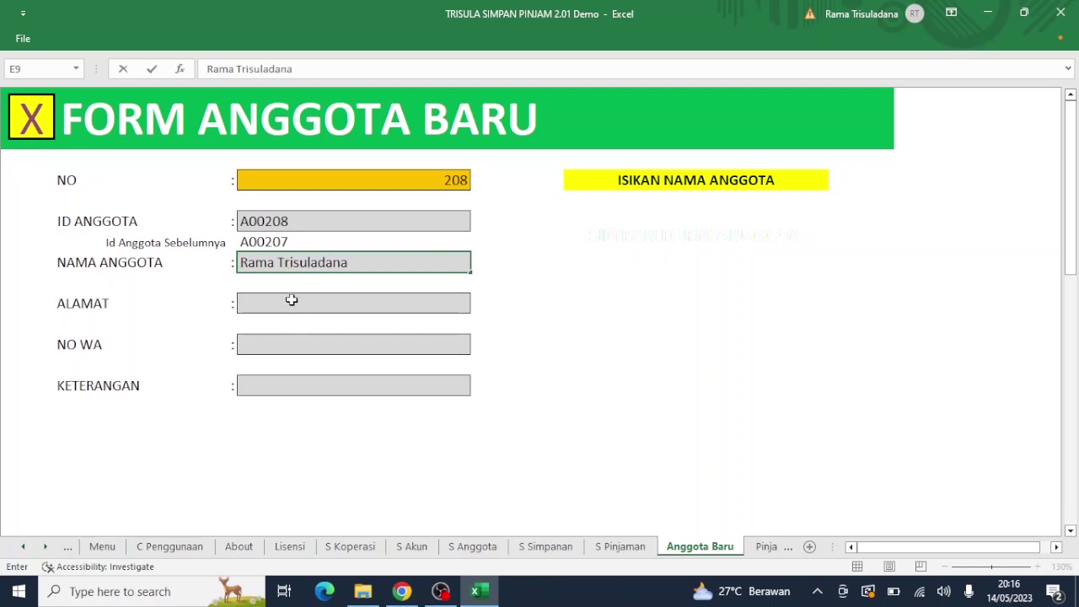
{"action": "left_click", "coordinate": [291, 300]}
Step: Fill in the member's address, WhatsApp number and note Baru, then save the record
{"action": "type", "text": "No"}
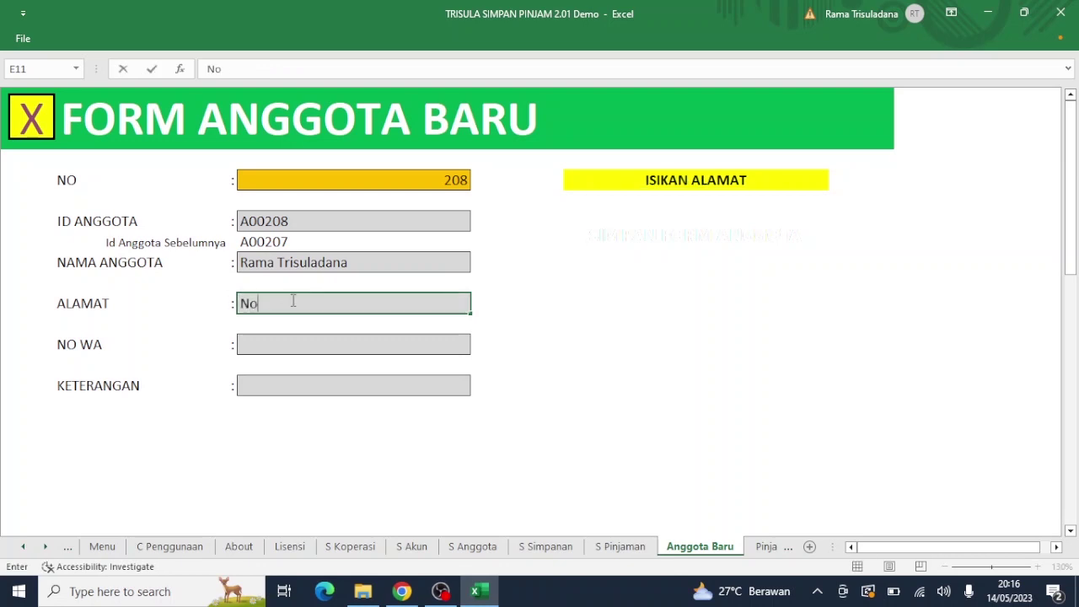
{"action": "type", "text": "gotirto"}
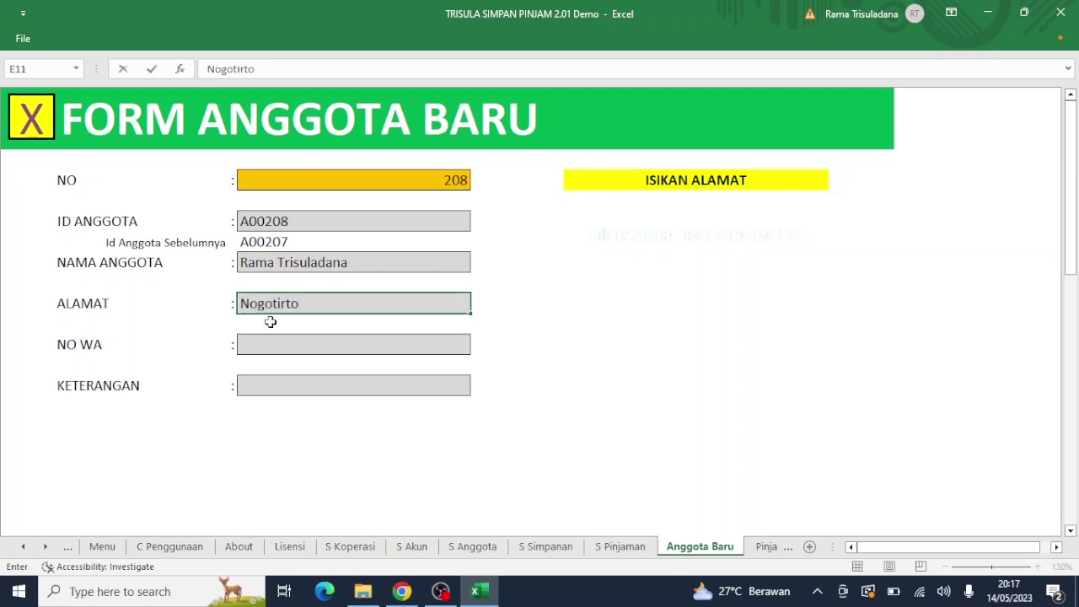
{"action": "left_click", "coordinate": [281, 343]}
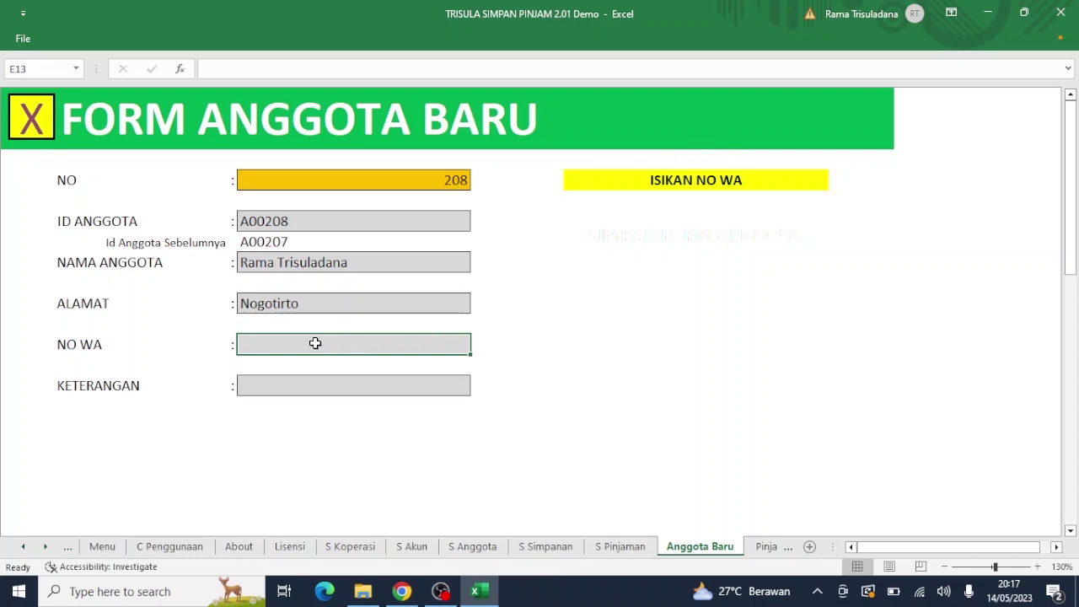
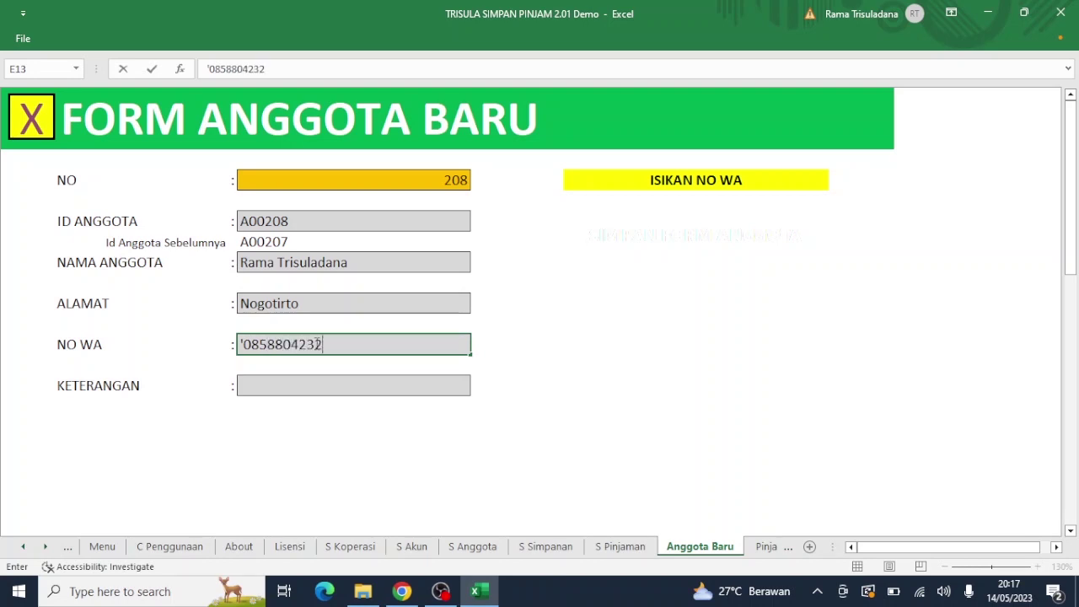
{"action": "left_click", "coordinate": [319, 388]}
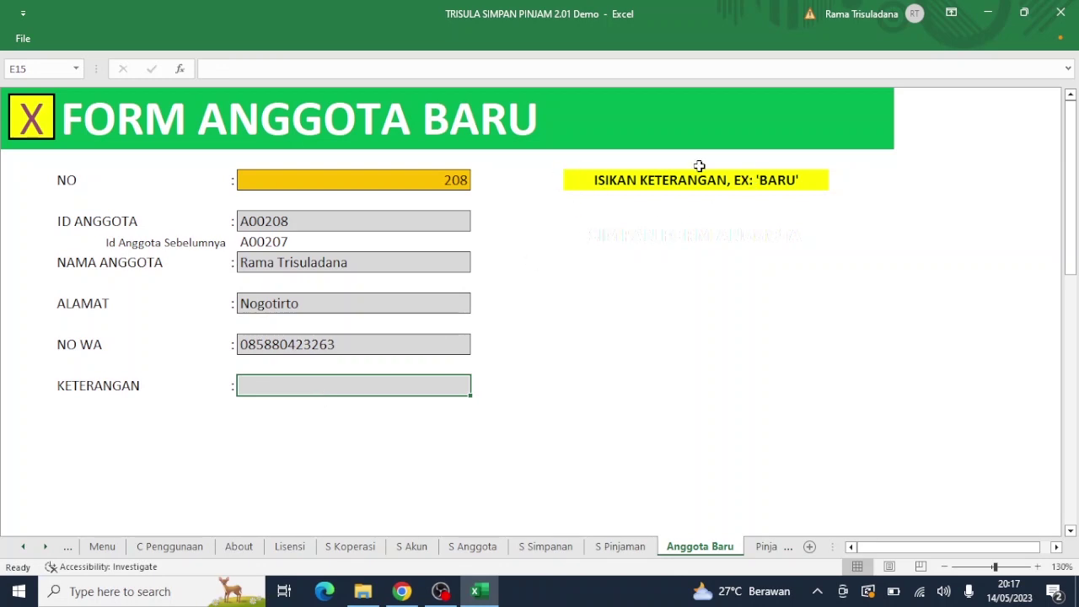
{"action": "type", "text": "Baru"}
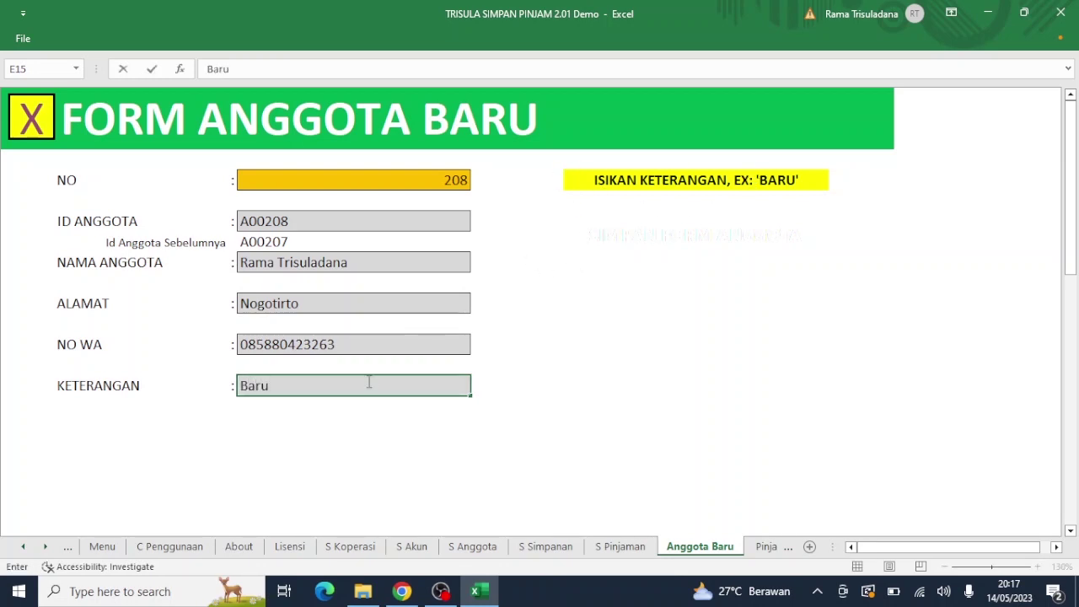
{"action": "key", "text": "Return"}
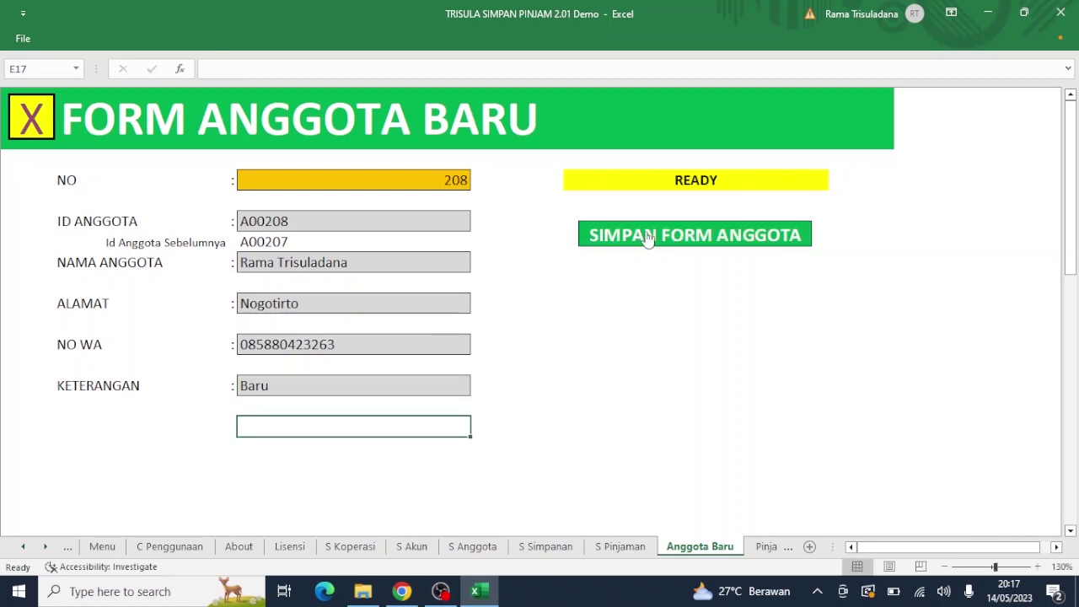
{"action": "left_click", "coordinate": [647, 240]}
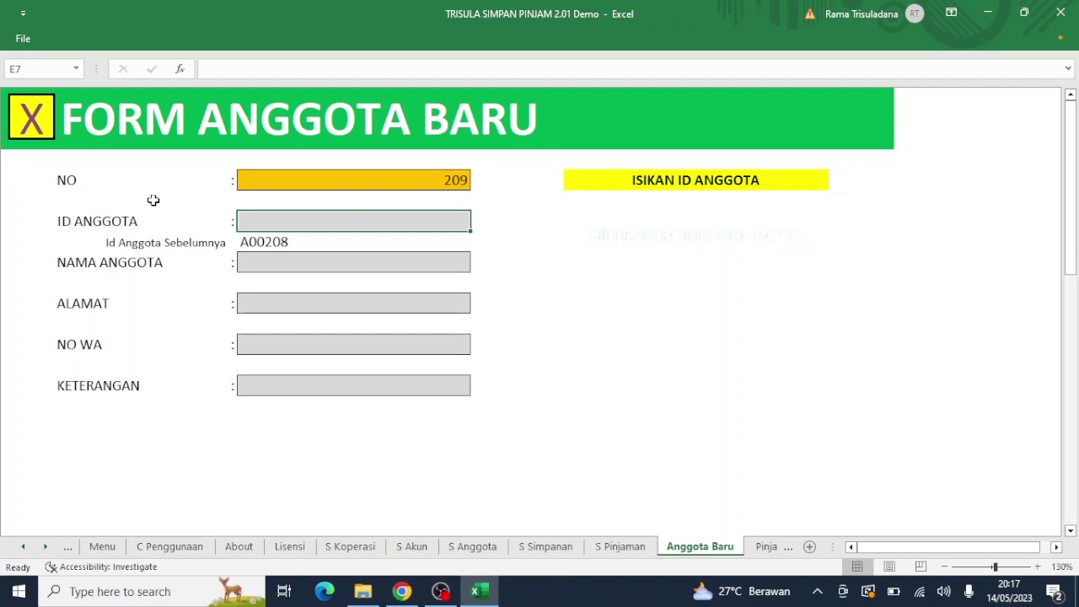
{"action": "left_click", "coordinate": [36, 114]}
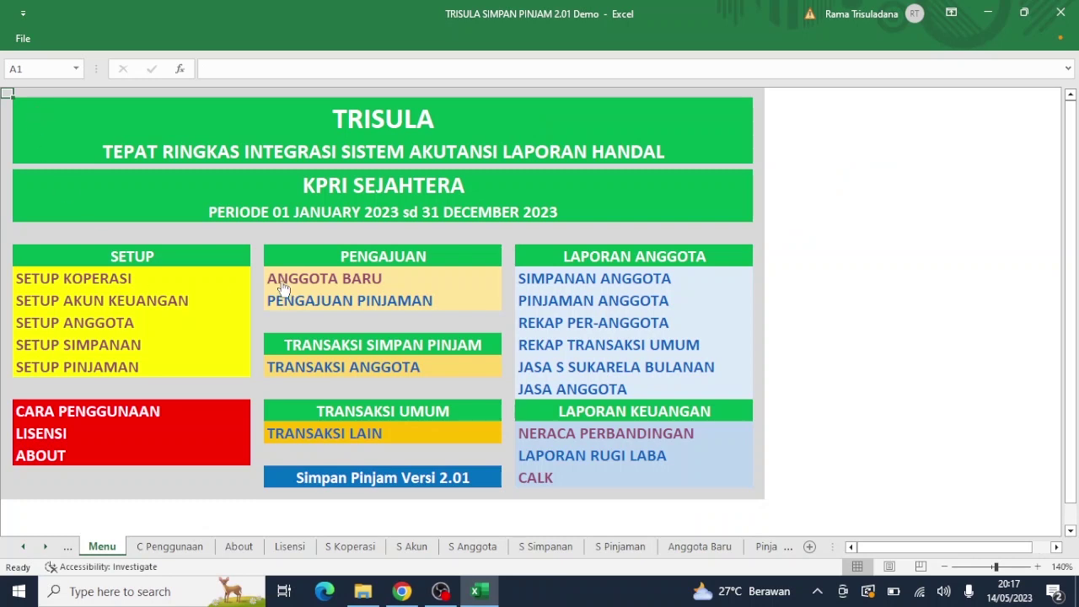
Step: On the Pengajuan Pinjaman form, pick the new member's name and choose the Sebrakan loan type
{"action": "left_click", "coordinate": [329, 307]}
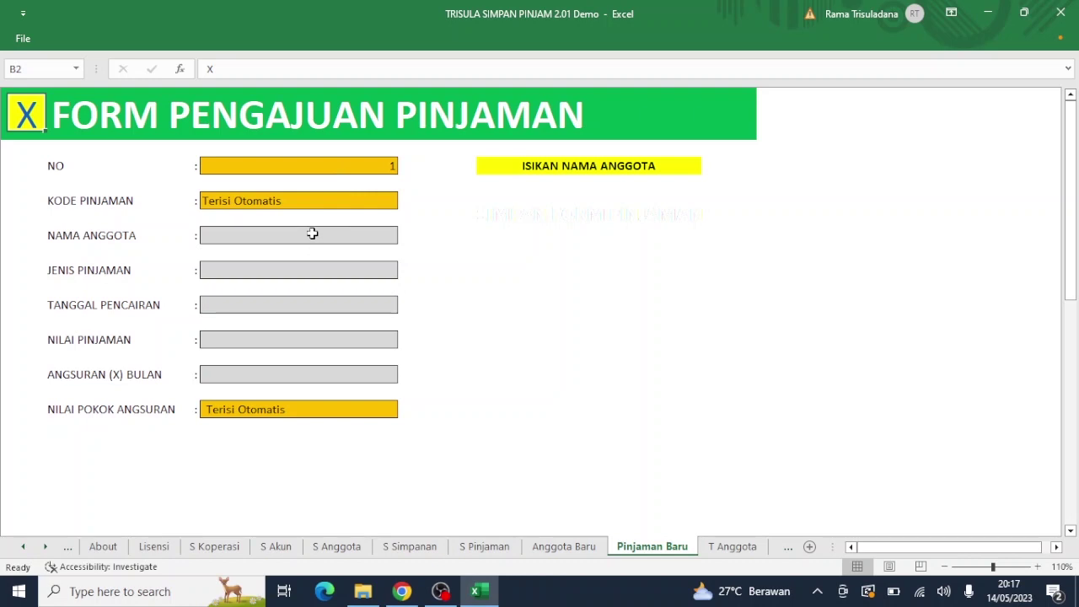
{"action": "left_click", "coordinate": [312, 234]}
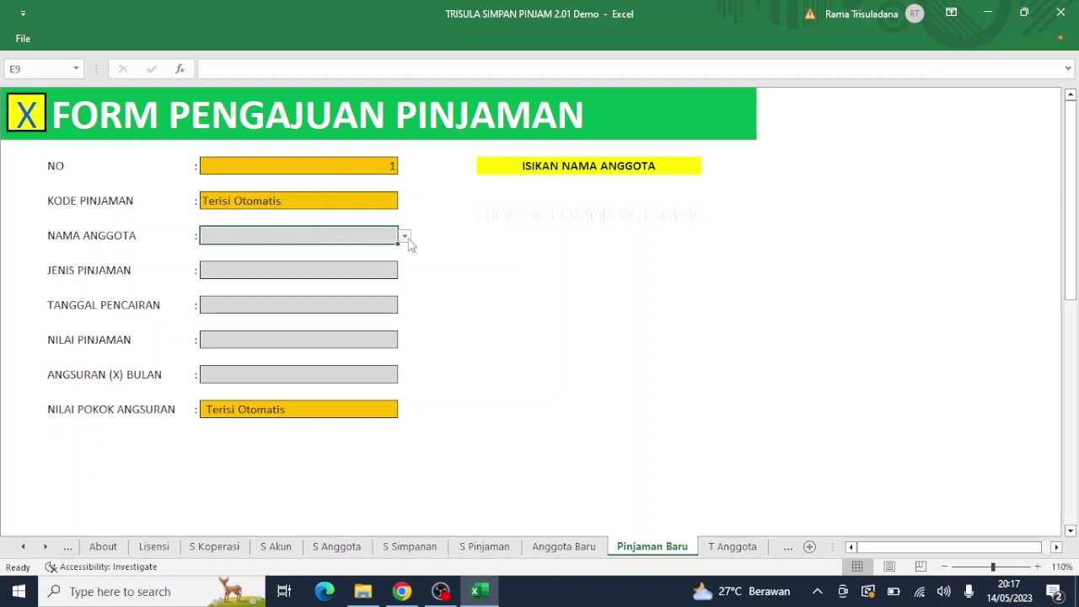
{"action": "left_click", "coordinate": [406, 237]}
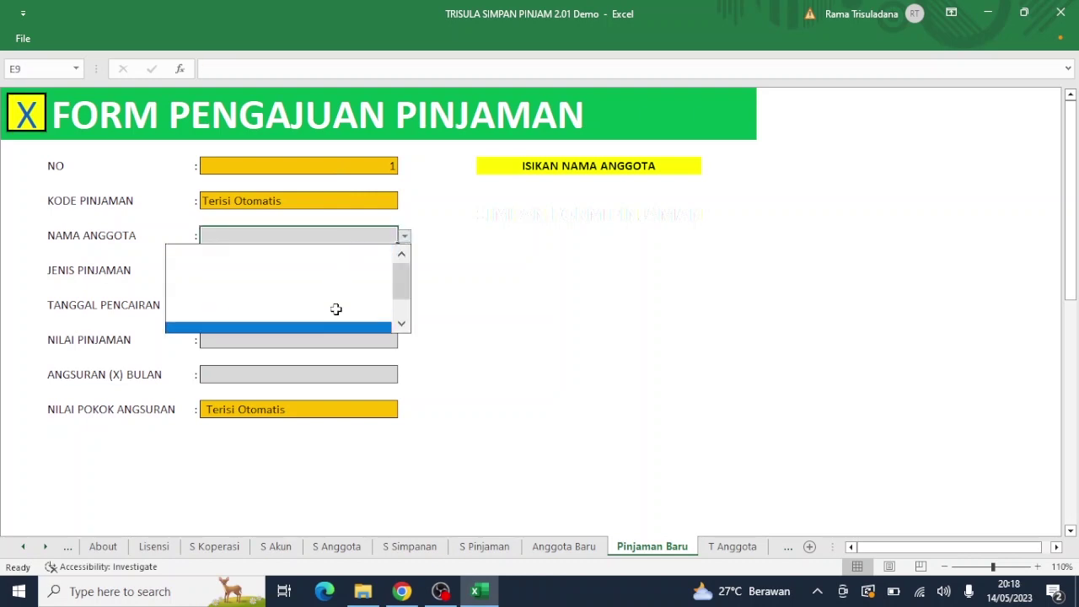
{"action": "left_click", "coordinate": [321, 230]}
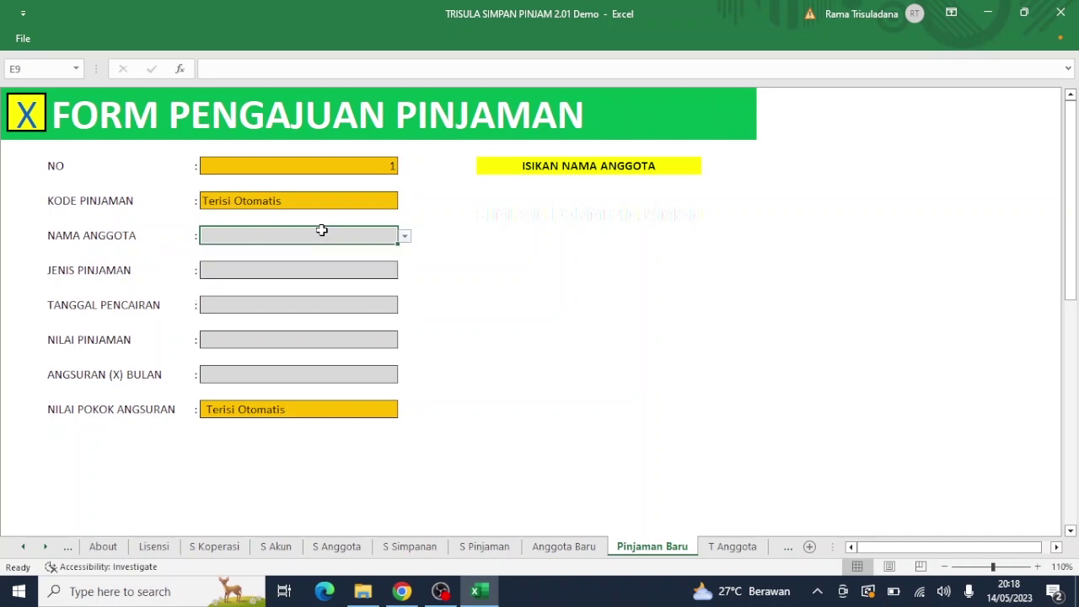
{"action": "type", "text": "R"}
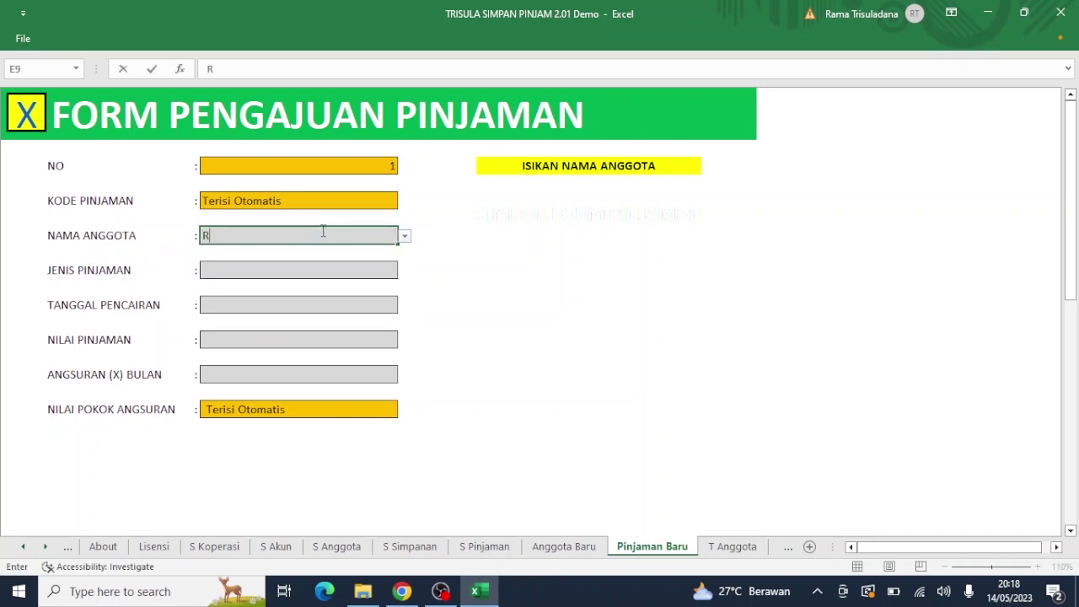
{"action": "type", "text": "am"}
{"action": "left_click", "coordinate": [405, 238]}
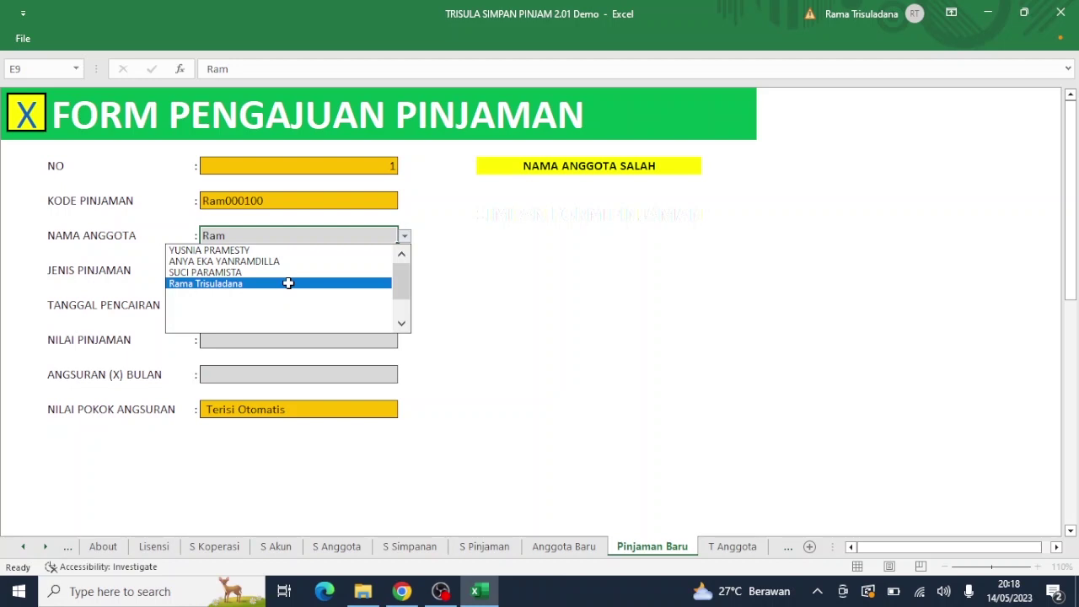
{"action": "left_click", "coordinate": [288, 283]}
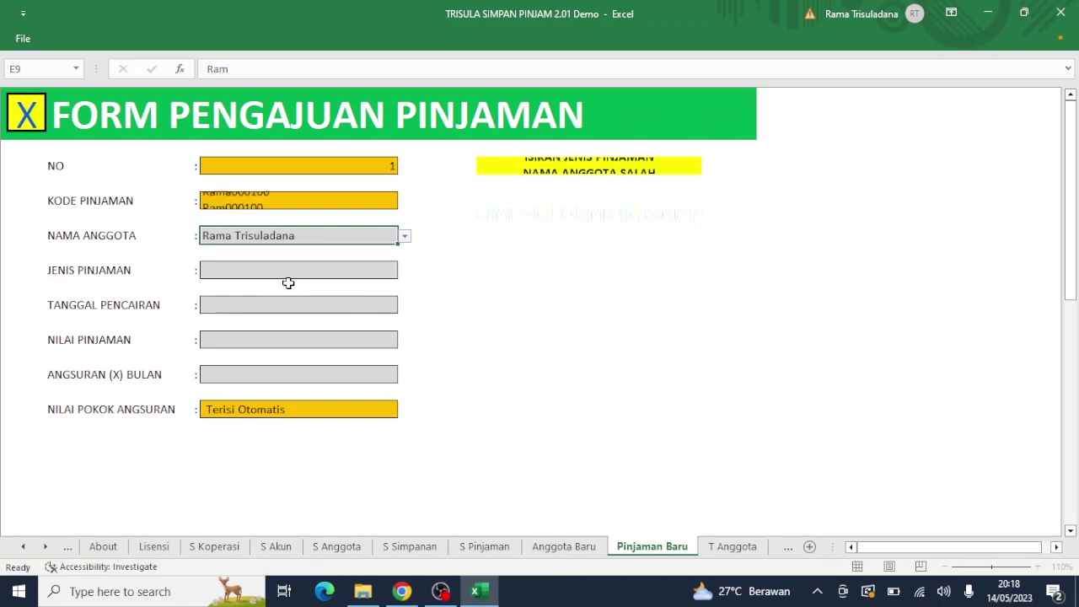
{"action": "left_click", "coordinate": [288, 268]}
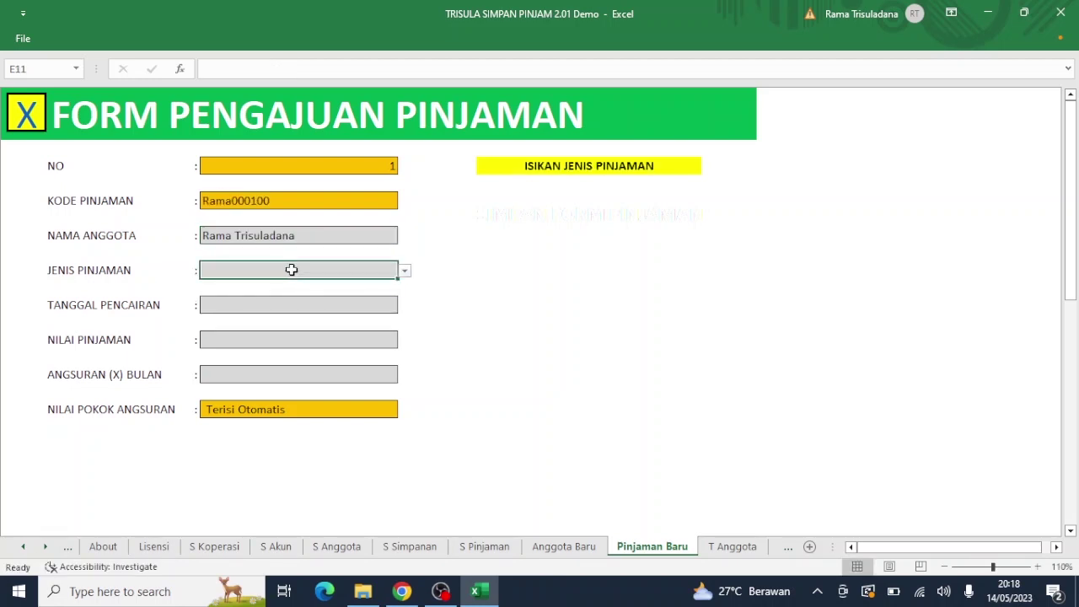
{"action": "left_click", "coordinate": [404, 271]}
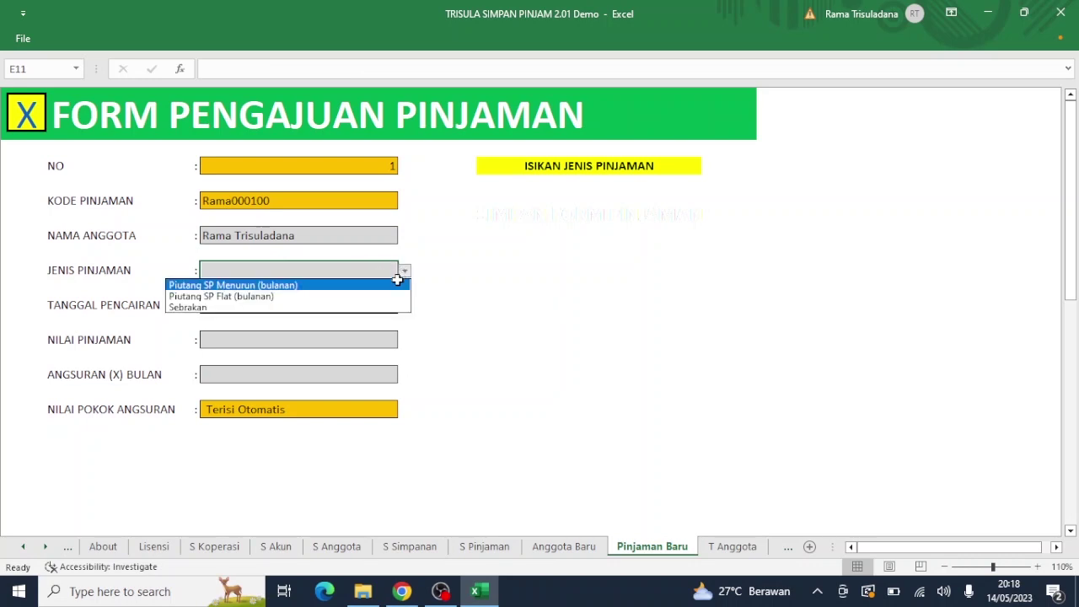
{"action": "left_click", "coordinate": [350, 308]}
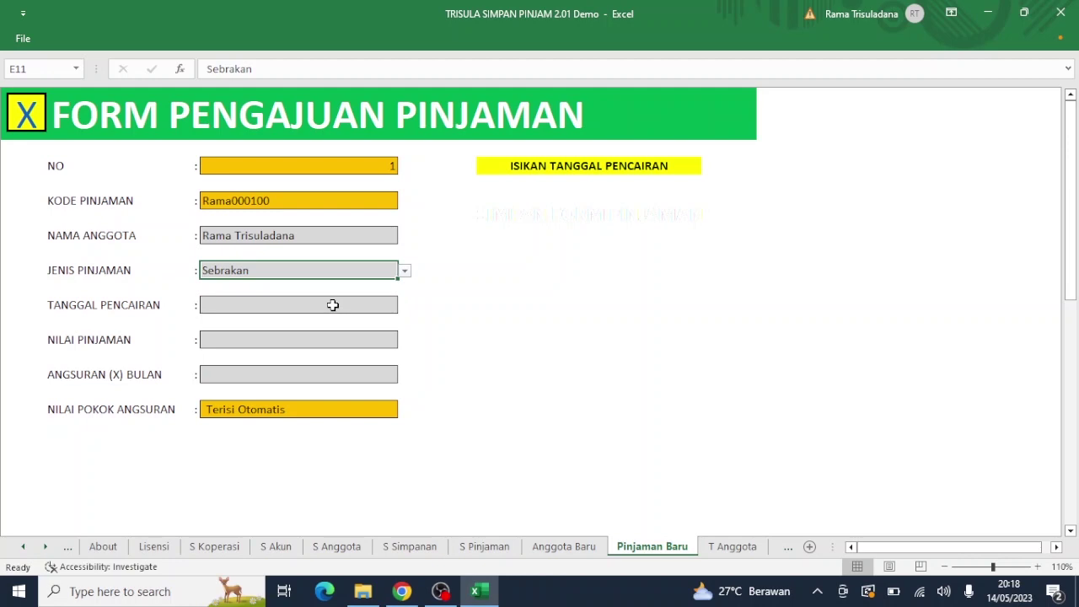
Step: Set disbursement date 14/5/2023, amount 5.000.000 and 1 instalment, then save the loan
{"action": "left_click", "coordinate": [333, 305]}
{"action": "type", "text": "14/"}
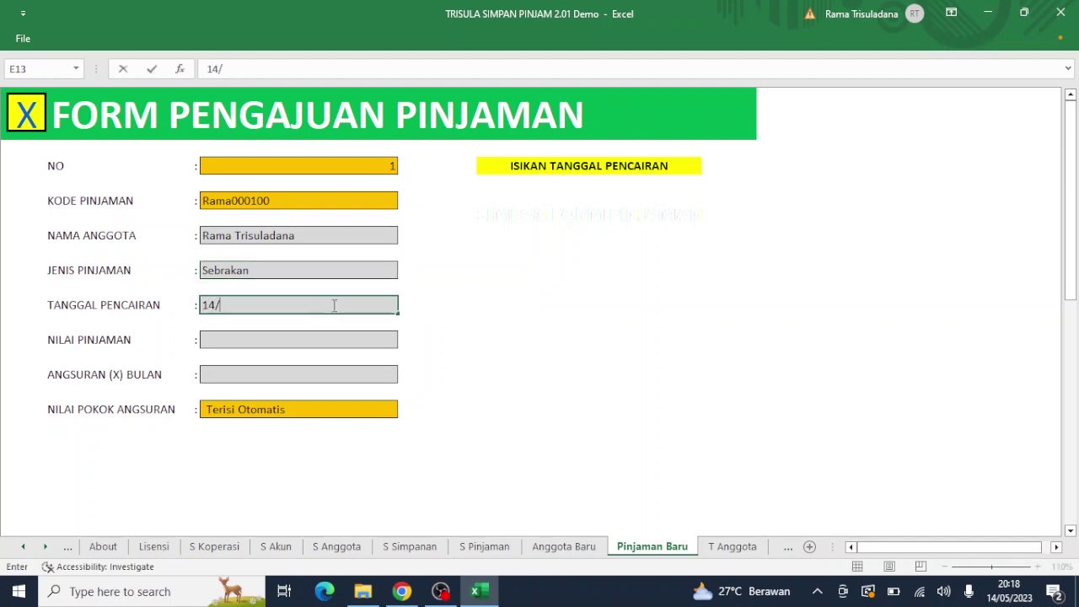
{"action": "type", "text": "5/23"}
{"action": "key", "text": "Return"}
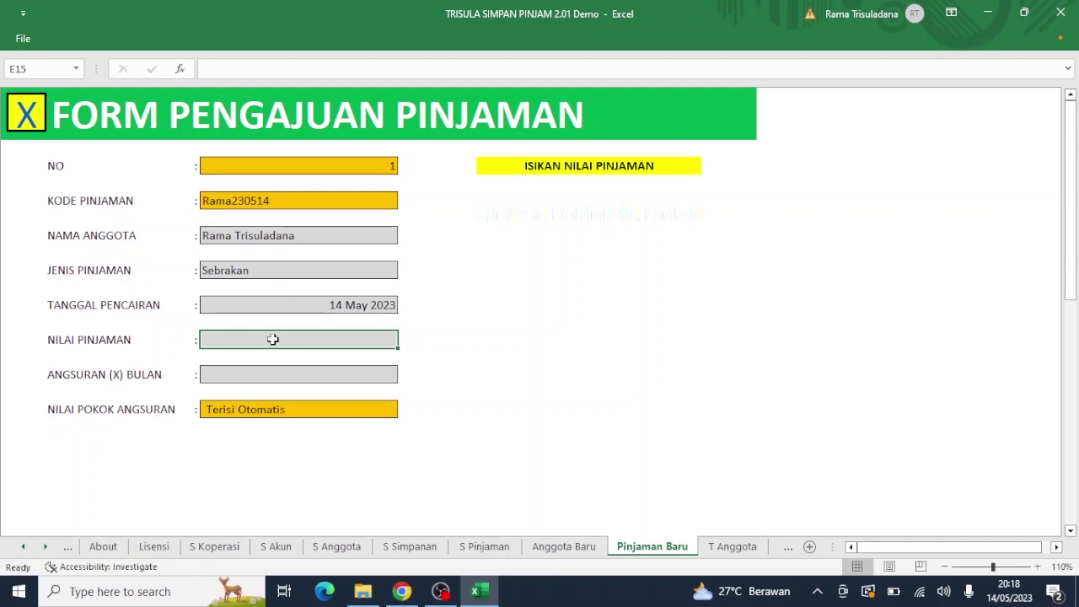
{"action": "type", "text": "50"}
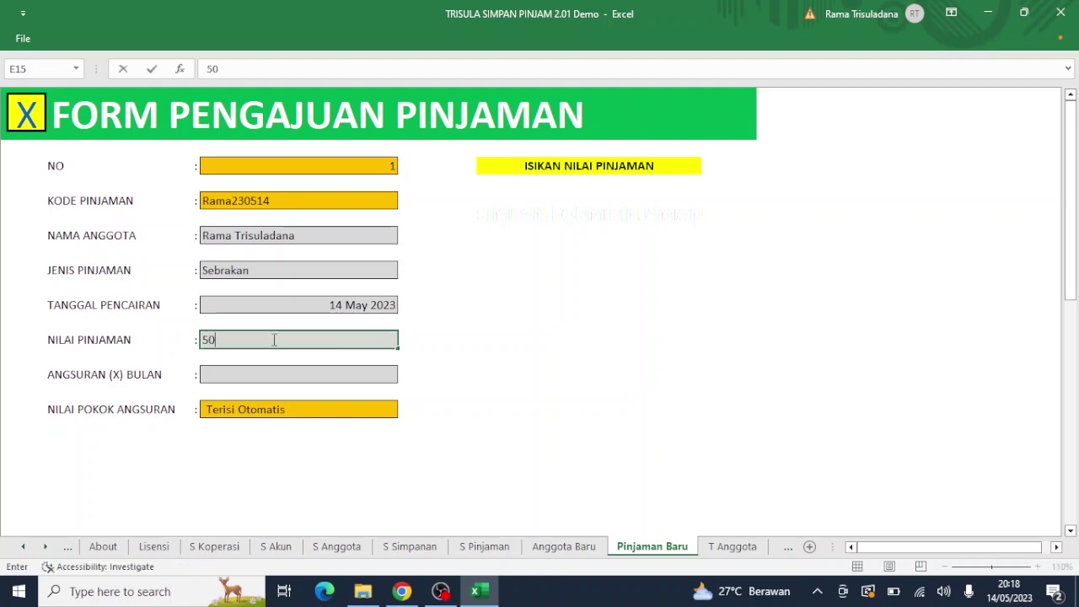
{"action": "type", "text": "00000"}
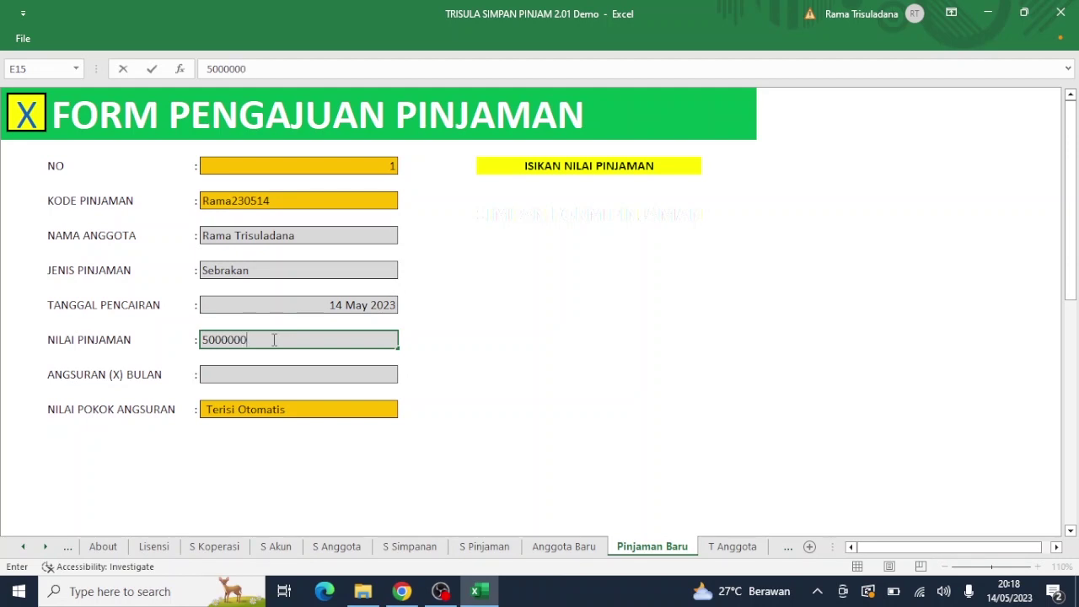
{"action": "key", "text": "Return"}
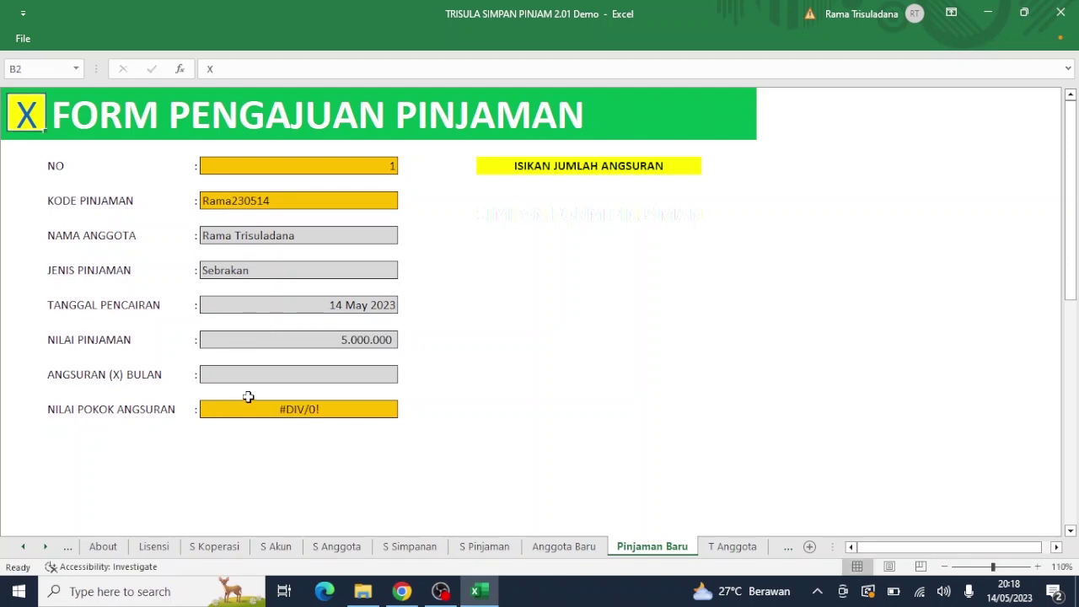
{"action": "left_click", "coordinate": [268, 381]}
{"action": "type", "text": "1"}
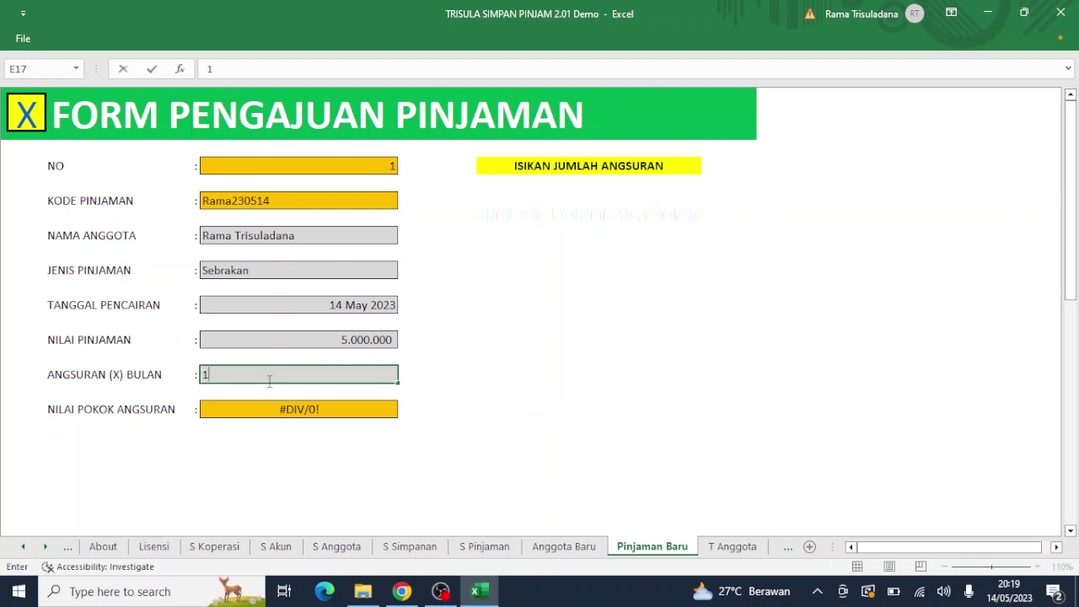
{"action": "key", "text": "Return"}
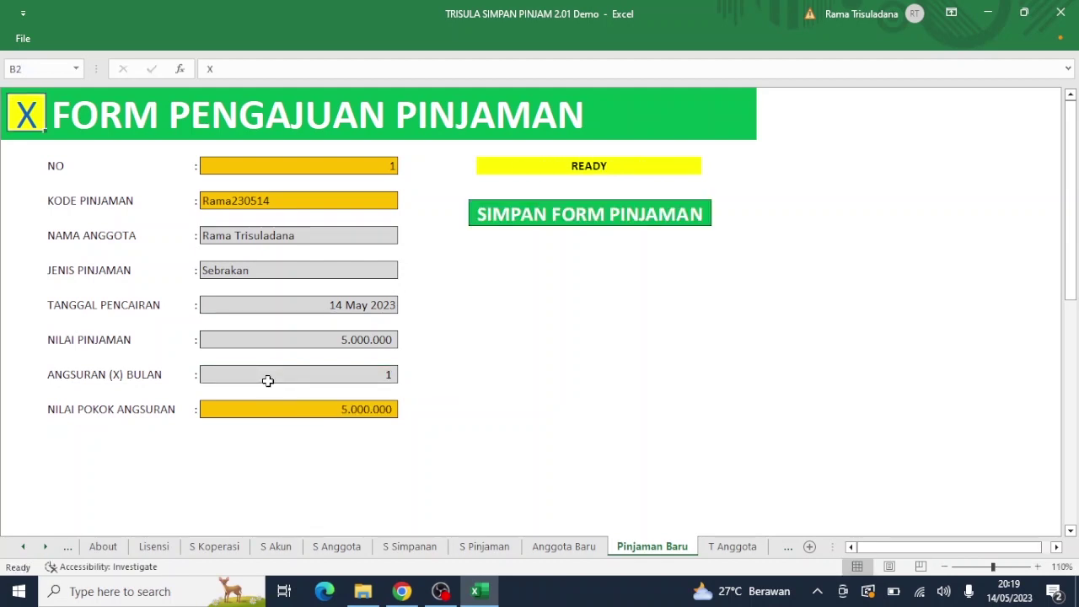
{"action": "left_click", "coordinate": [565, 221]}
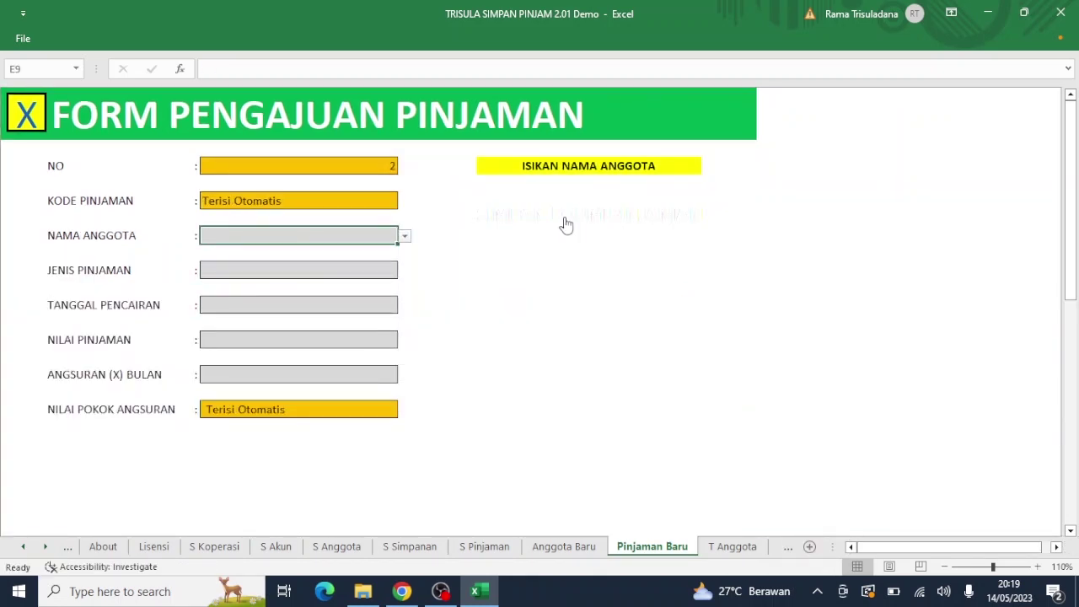
Step: Return to the menu, open the Transaksi Anggota form, and begin entering the transaction date 14/5
{"action": "left_click", "coordinate": [27, 121]}
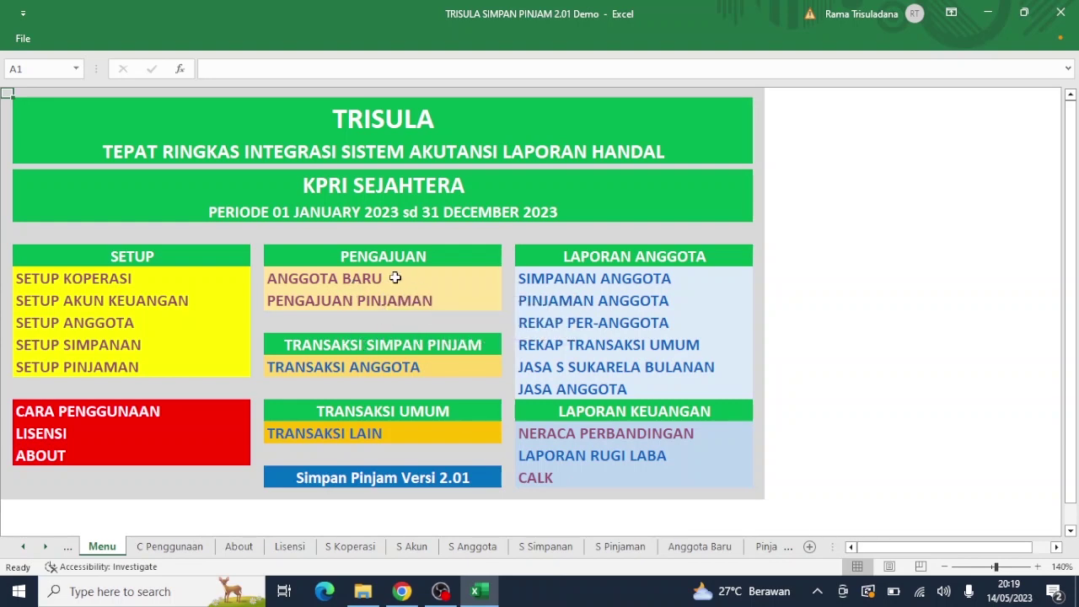
{"action": "left_click", "coordinate": [350, 368]}
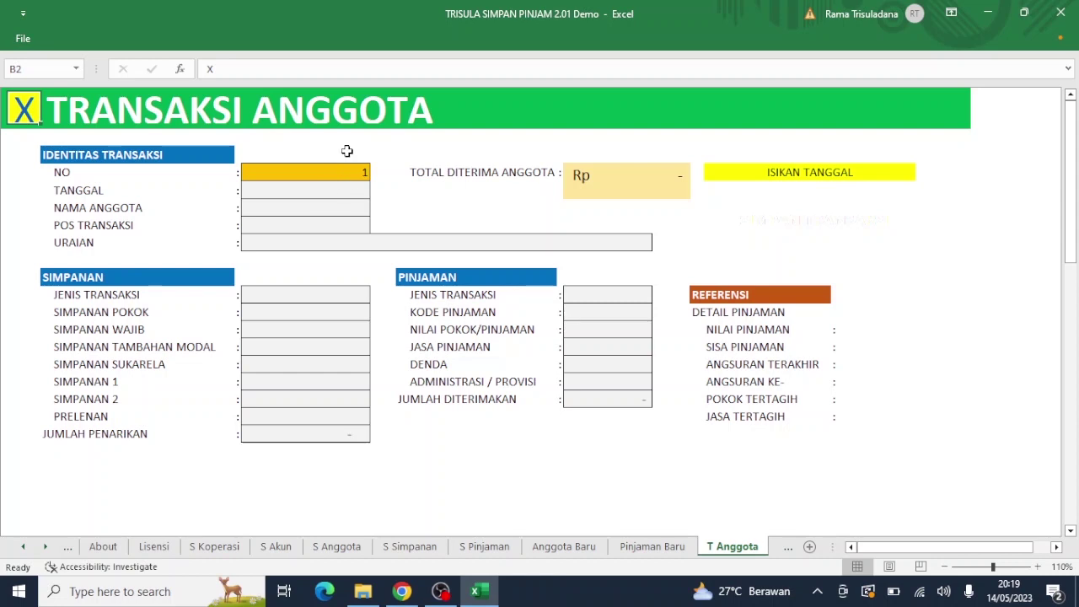
{"action": "left_click", "coordinate": [345, 191]}
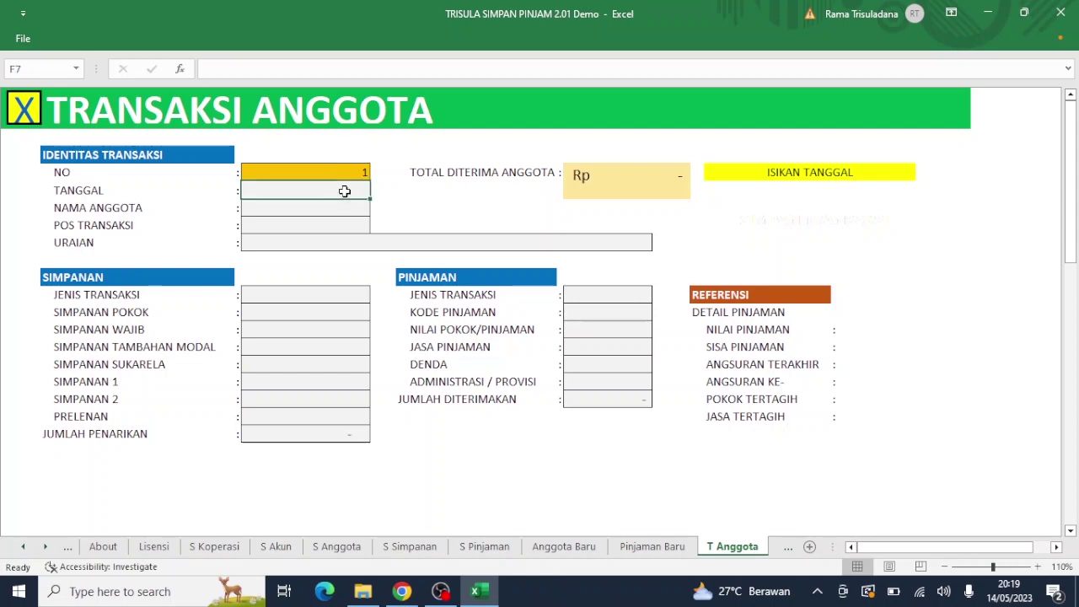
{"action": "type", "text": "14/"}
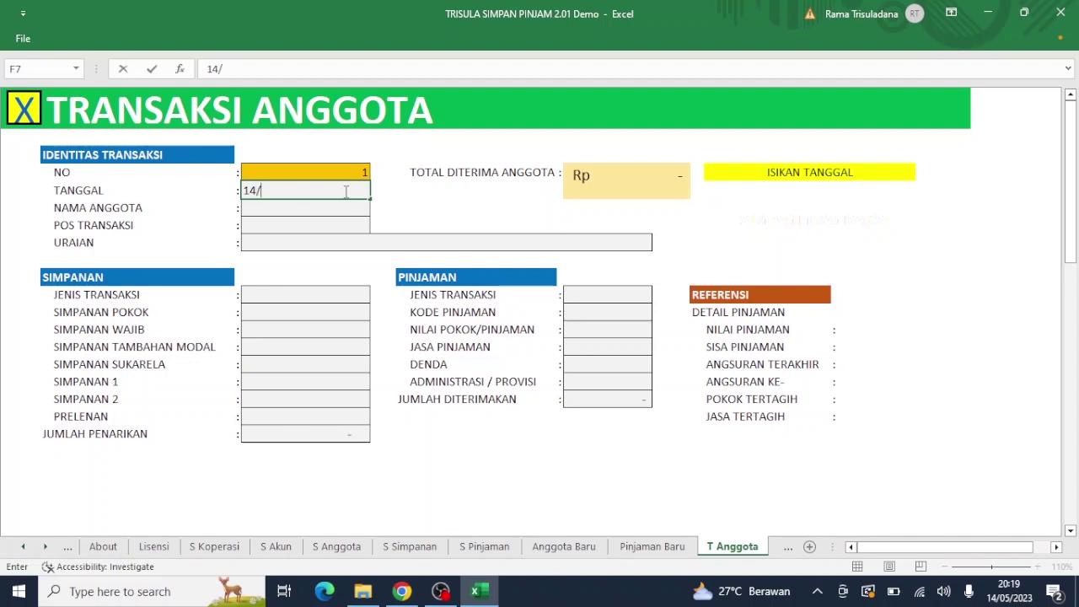
{"action": "type", "text": "5/23"}
Step: Confirm the date 14 May 2023, then type the member's first letters in NAMA ANGGOTA and browse matching names
{"action": "key", "text": "Return"}
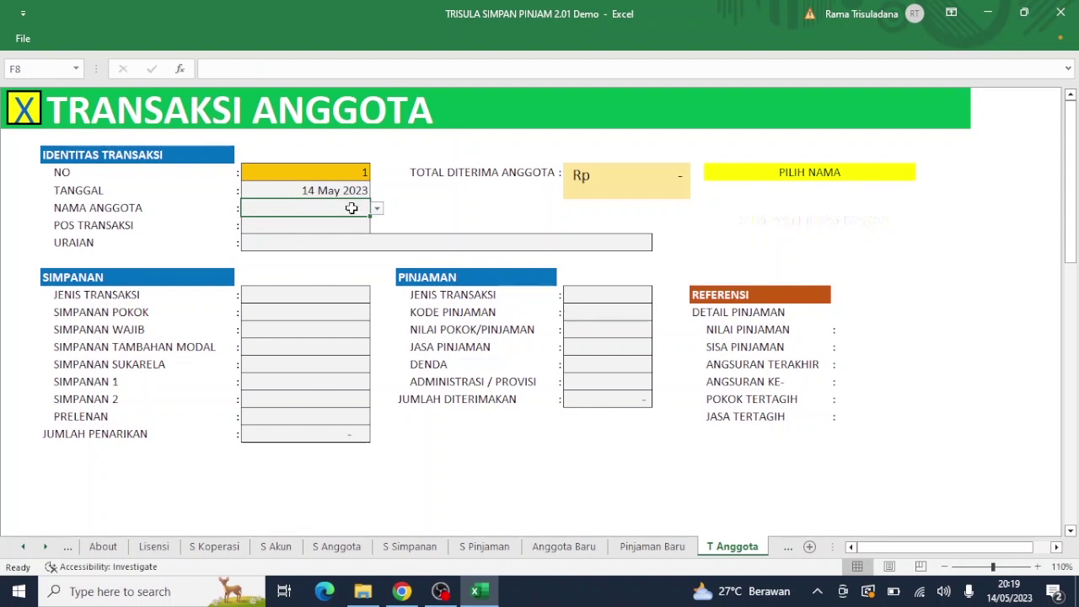
{"action": "left_click", "coordinate": [376, 209]}
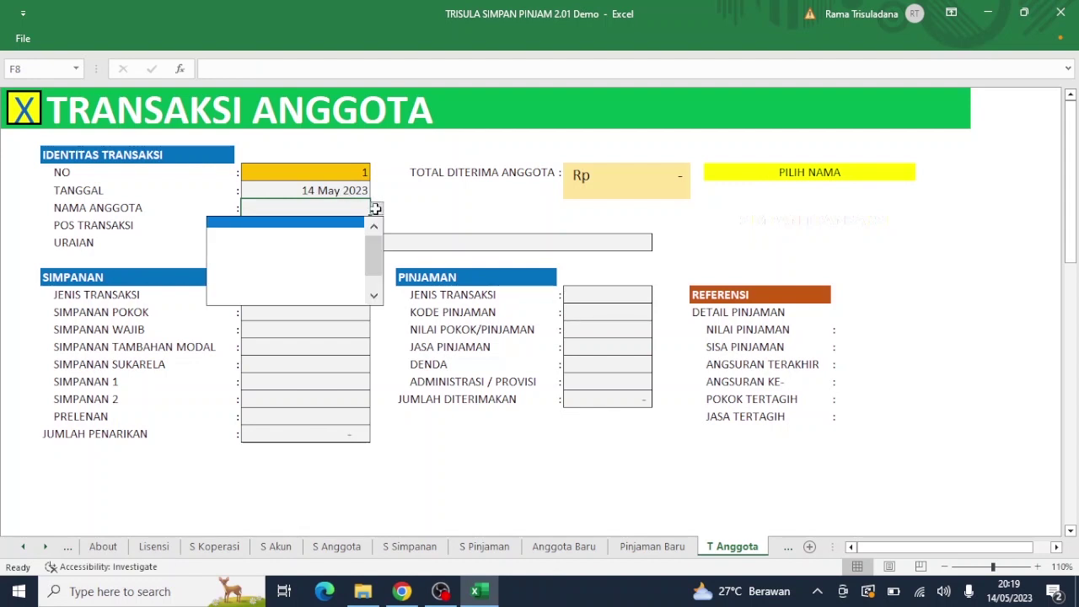
{"action": "left_click", "coordinate": [350, 212]}
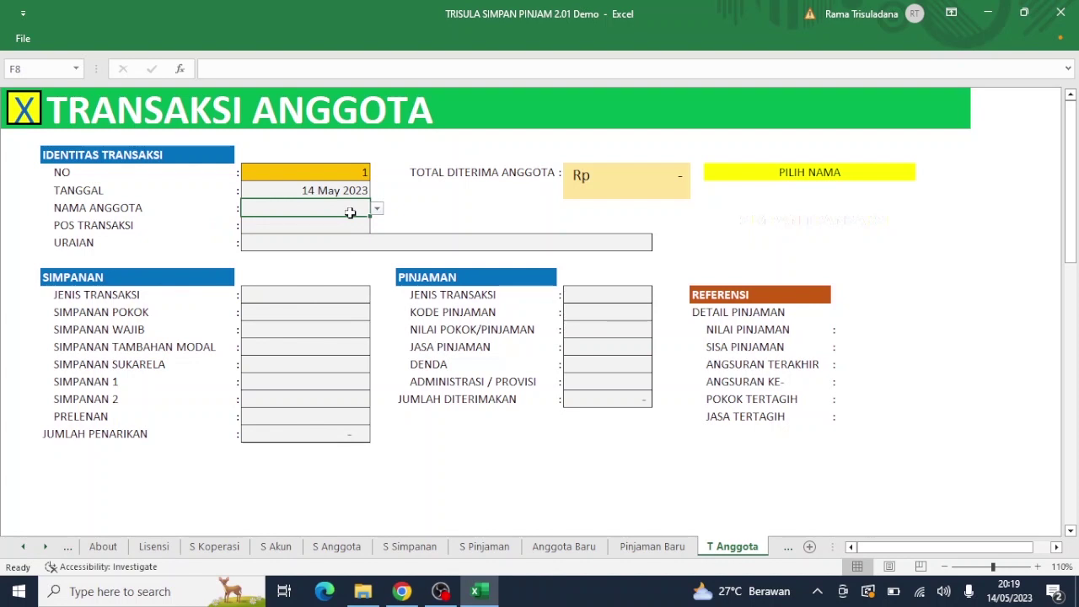
{"action": "type", "text": "ra"}
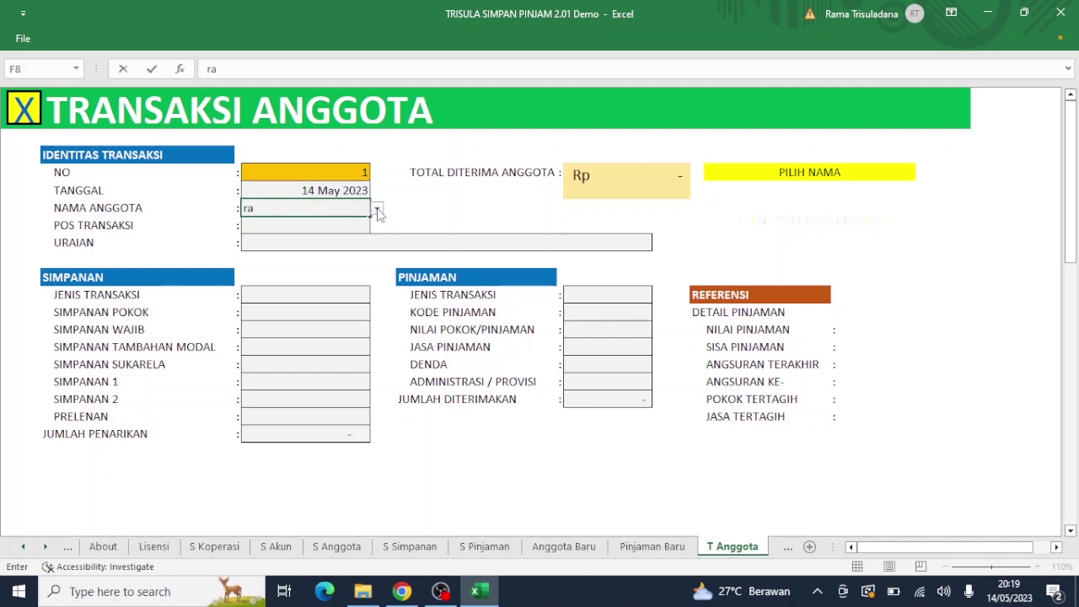
{"action": "left_click", "coordinate": [377, 208]}
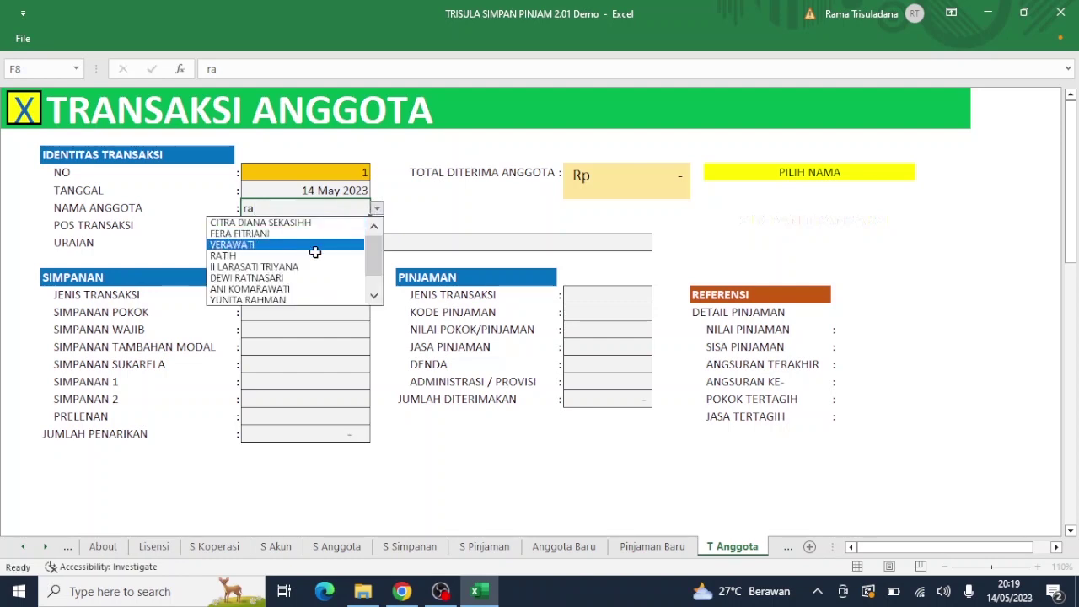
{"action": "double_click", "coordinate": [374, 297]}
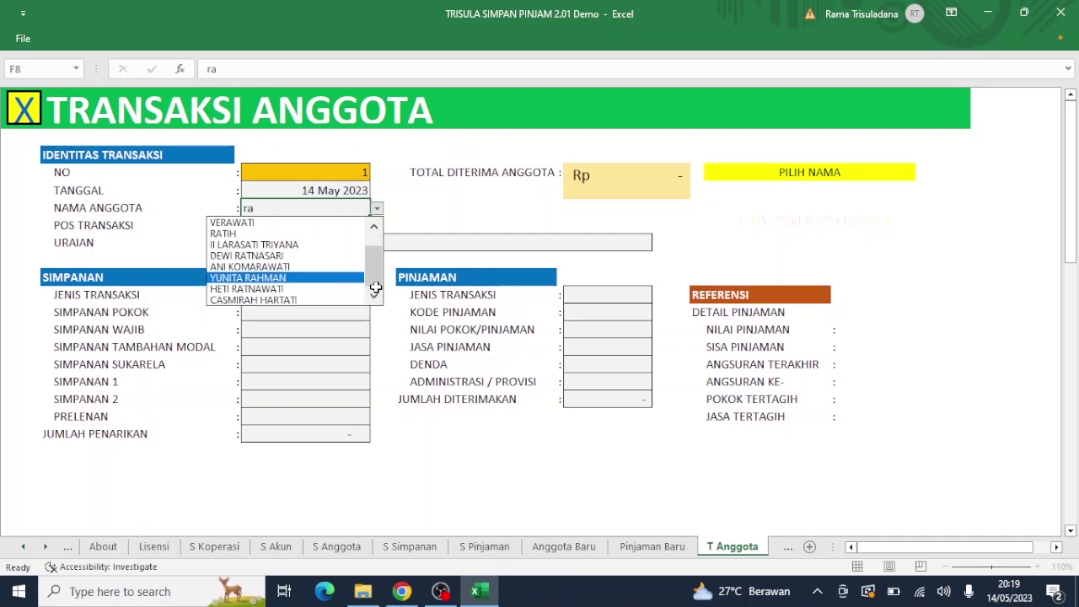
{"action": "left_click_drag", "start_coordinate": [374, 274], "coordinate": [375, 226]}
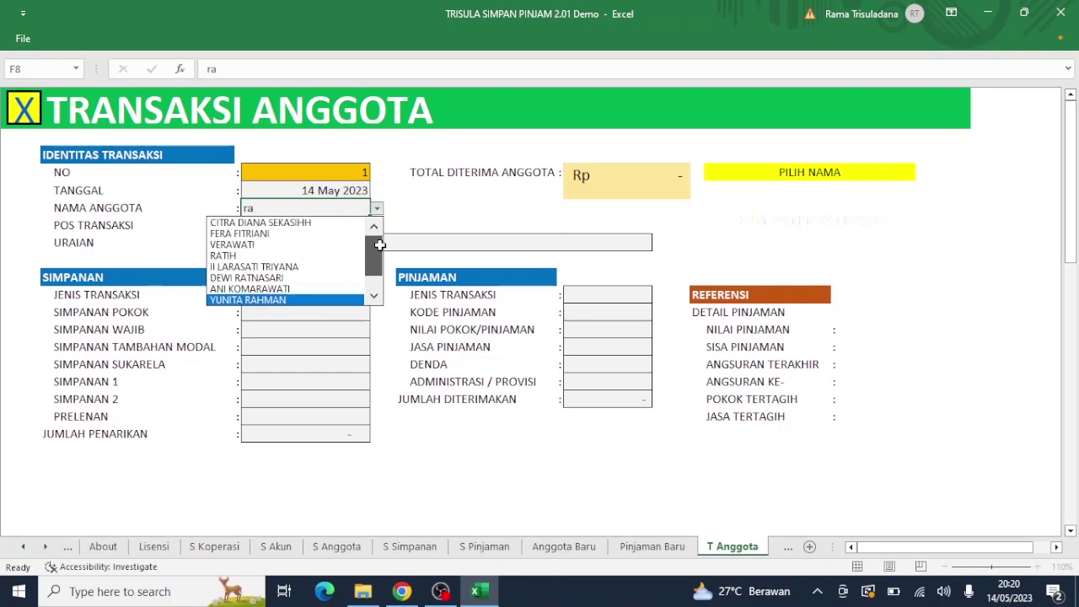
Step: Extend the partial member name and pick the matching full name from the NAMA ANGGOTA list
{"action": "left_click", "coordinate": [321, 210]}
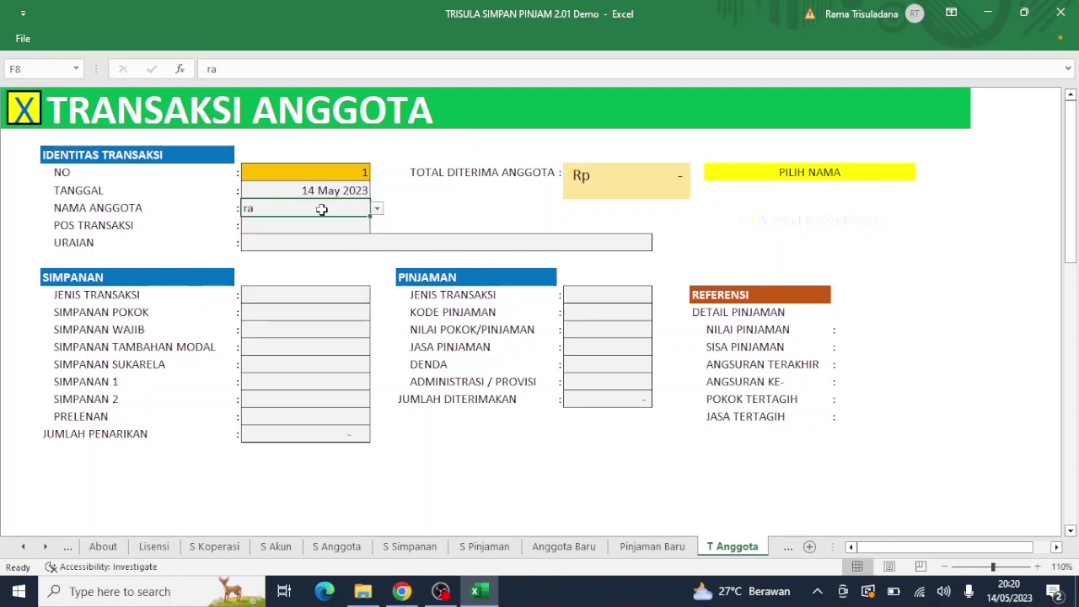
{"action": "double_click", "coordinate": [322, 209]}
{"action": "type", "text": "ma"}
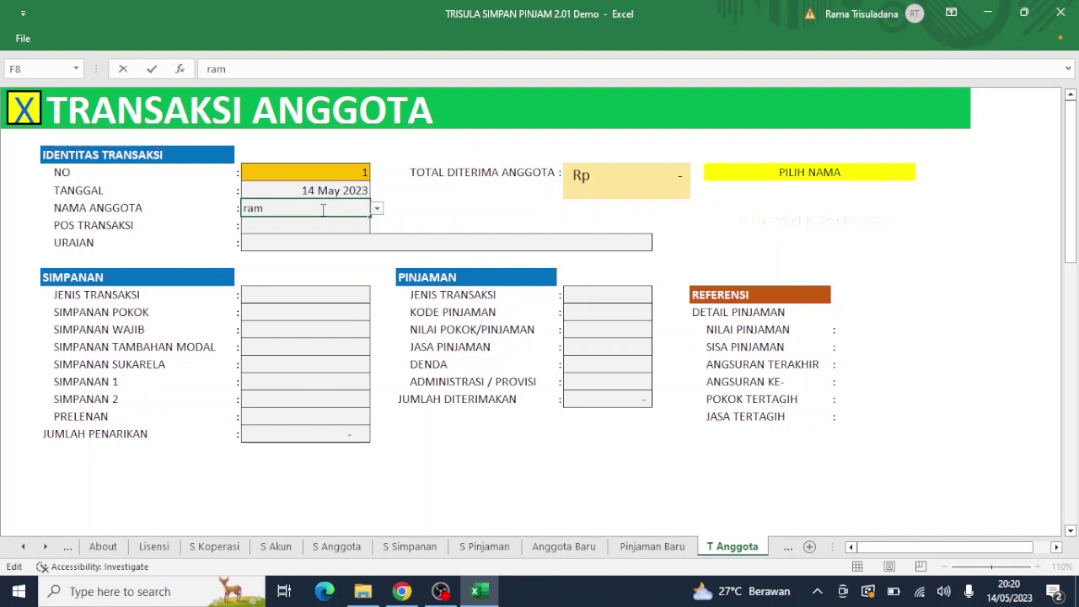
{"action": "left_click", "coordinate": [378, 210]}
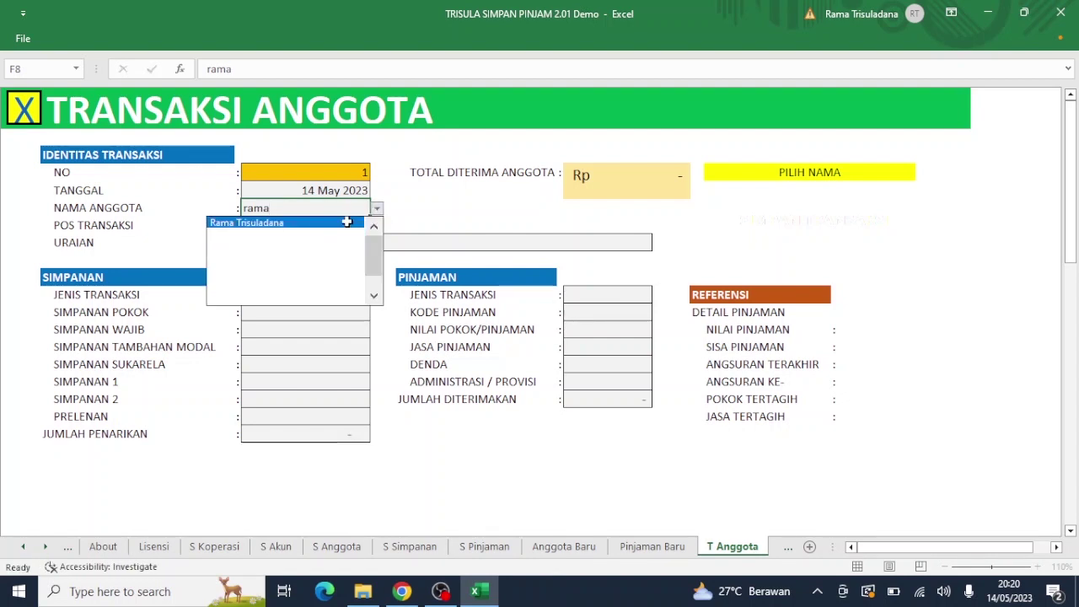
{"action": "left_click", "coordinate": [346, 222]}
{"action": "left_click", "coordinate": [335, 224]}
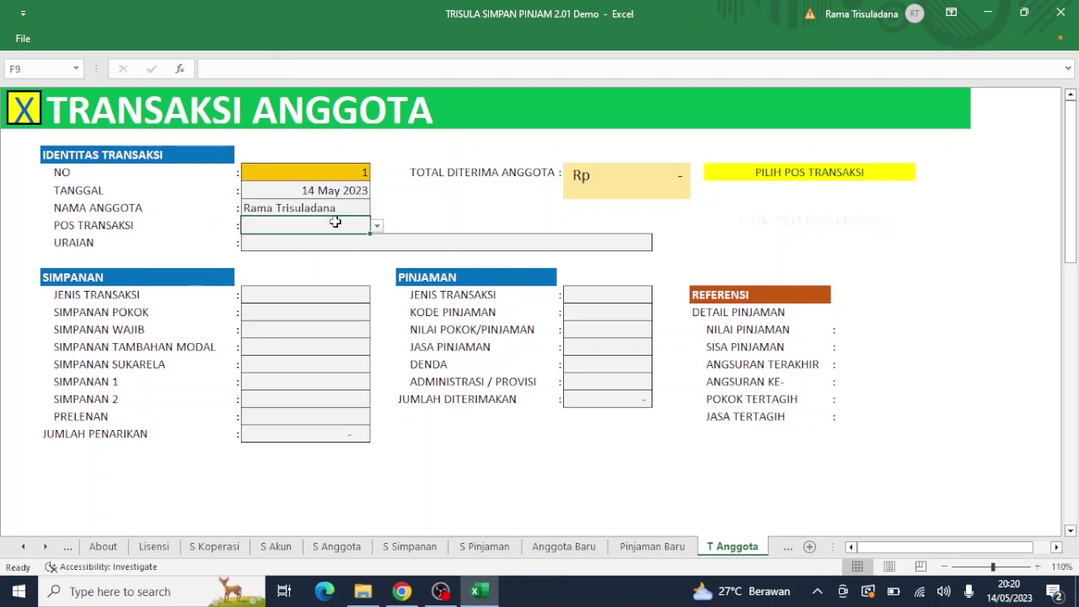
Step: Open and dismiss the POS TRANSAKSI list without choosing an account, then return to the Menu sheet
{"action": "left_click", "coordinate": [377, 228]}
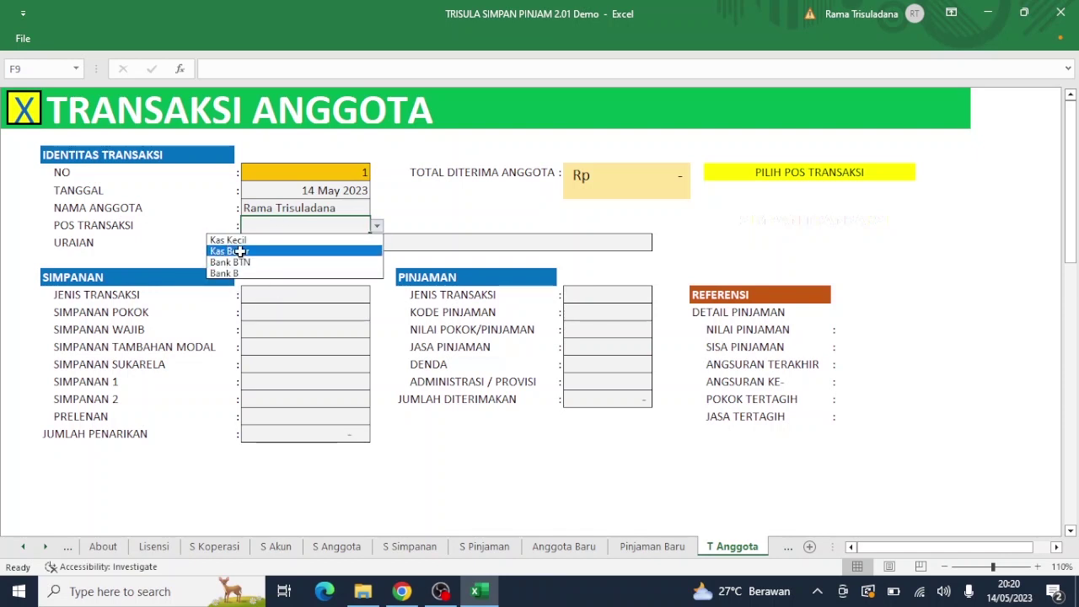
{"action": "left_click", "coordinate": [25, 106]}
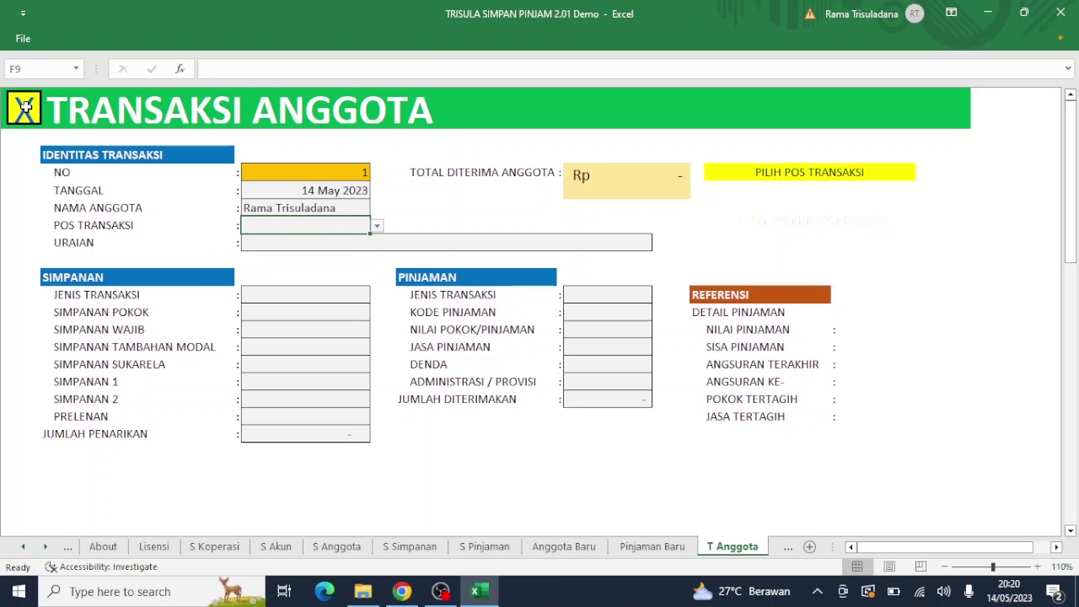
{"action": "left_click", "coordinate": [25, 114]}
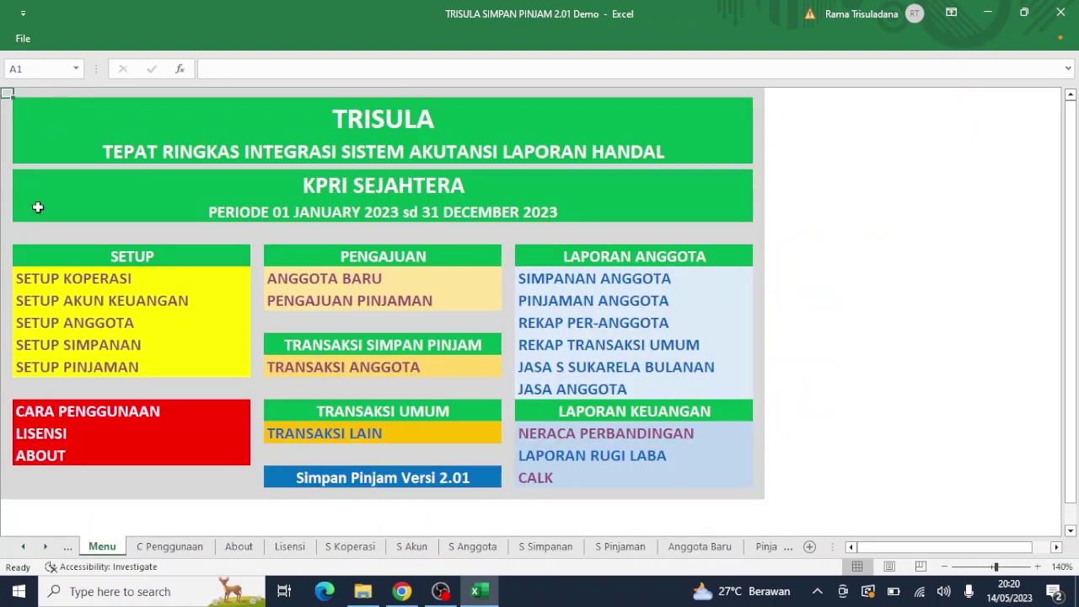
Step: In Setup Akun Keuangan, rename the account Kas Kecil to Kas Bendahara, then go back to Menu
{"action": "left_click", "coordinate": [76, 304]}
{"action": "left_click", "coordinate": [76, 303]}
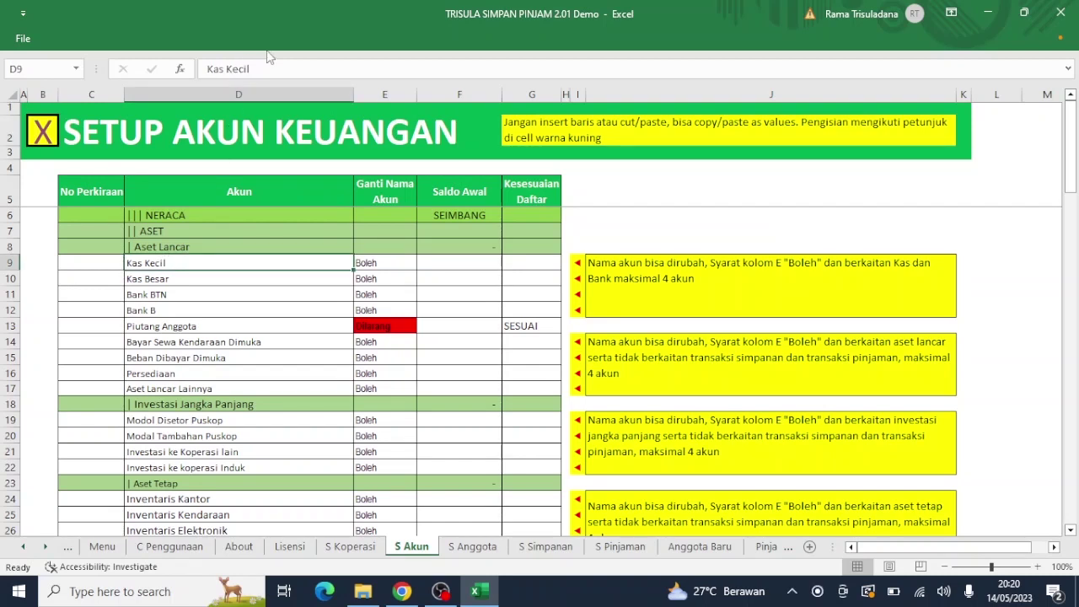
{"action": "left_click", "coordinate": [267, 72]}
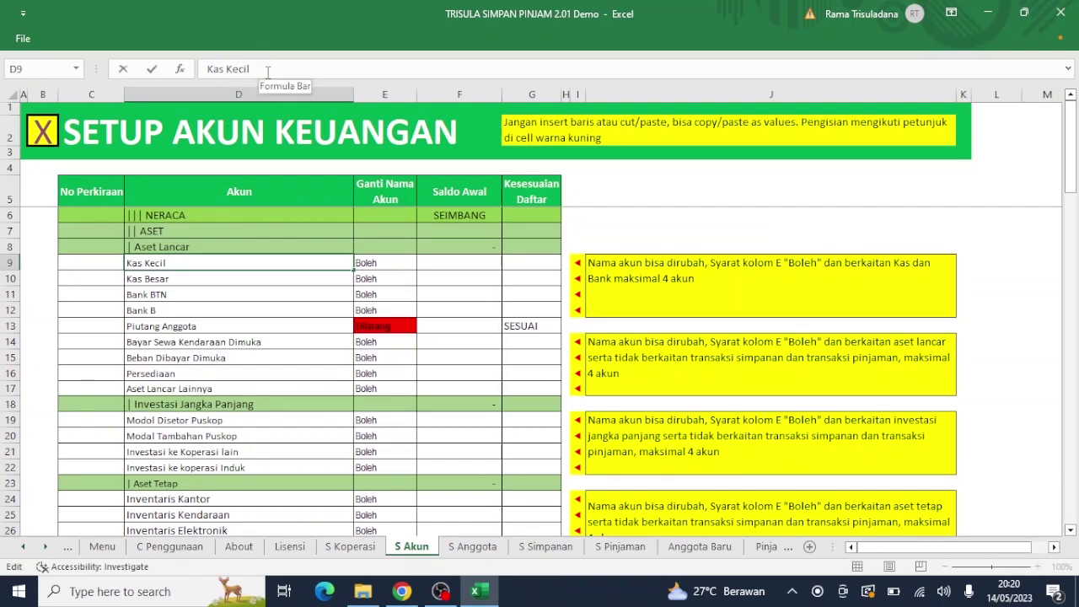
{"action": "key", "text": "BackSpace"}
{"action": "key", "text": "BackSpace"}
{"action": "key", "text": "BackSpace"}
{"action": "key", "text": "BackSpace"}
{"action": "key", "text": "BackSpace"}
{"action": "type", "text": "Benda"}
{"action": "key", "text": "Return"}
{"action": "key", "text": "Return"}
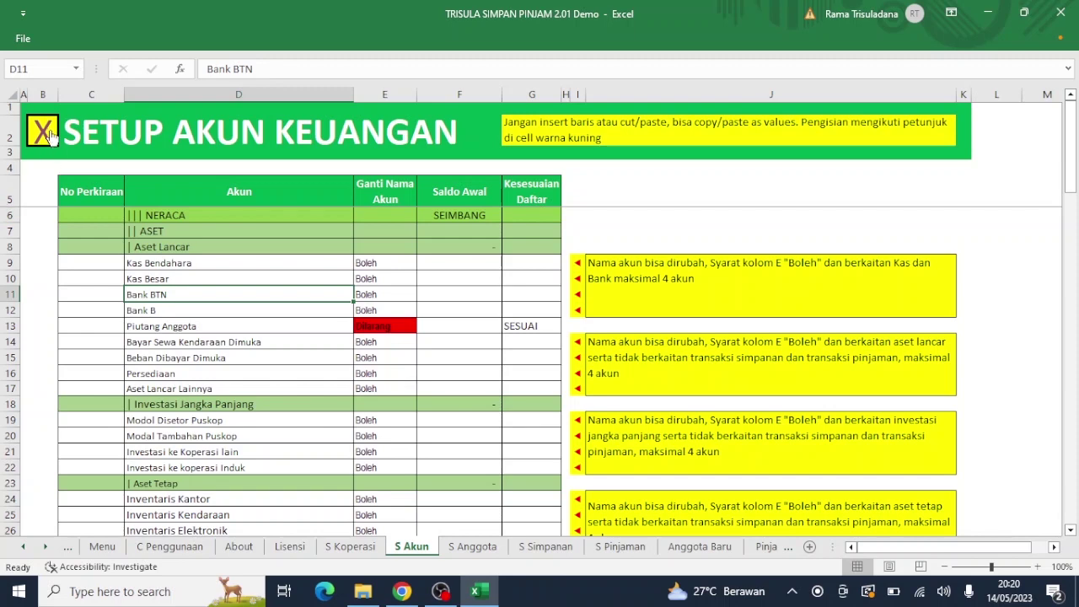
{"action": "left_click", "coordinate": [51, 137]}
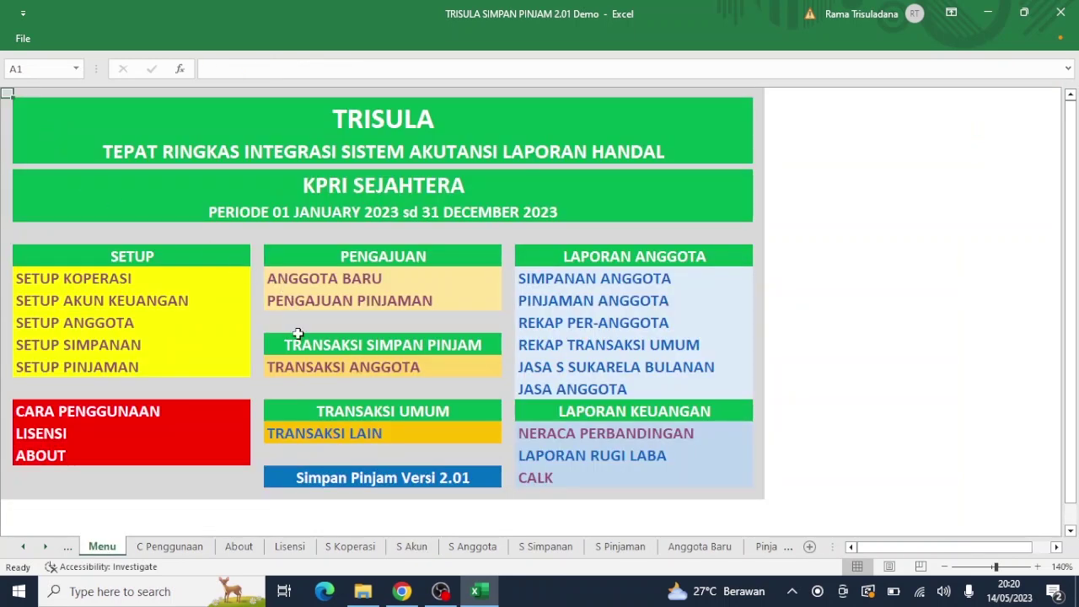
Step: In Transaksi Anggota, set POS TRANSAKSI to Kas Bendahara and URAIAN to 'Setoran awal anggota dan pencairan sebrakan'
{"action": "left_click", "coordinate": [316, 372]}
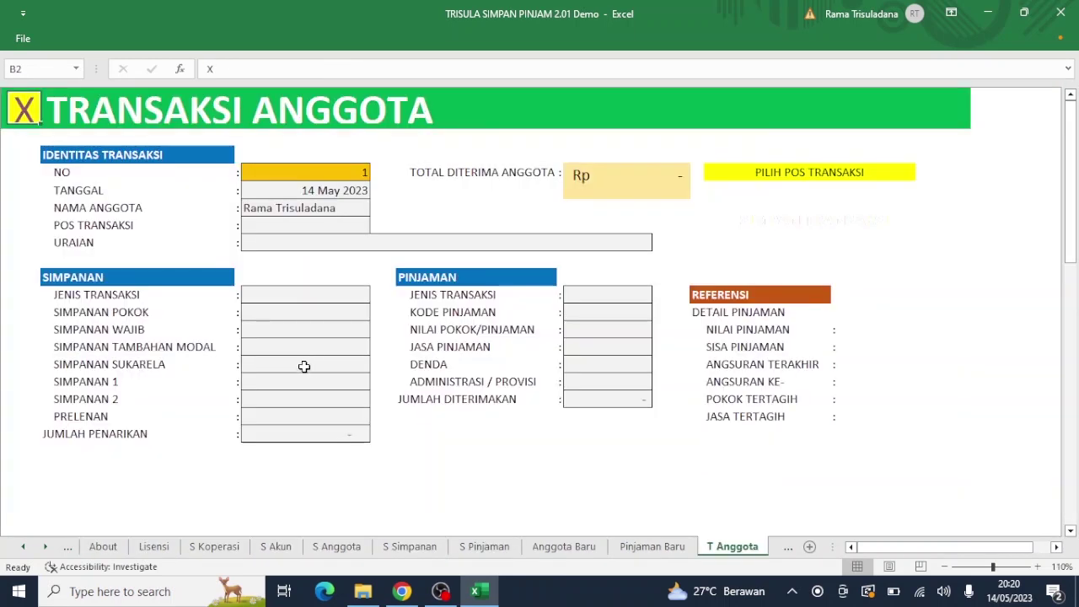
{"action": "left_click", "coordinate": [315, 223]}
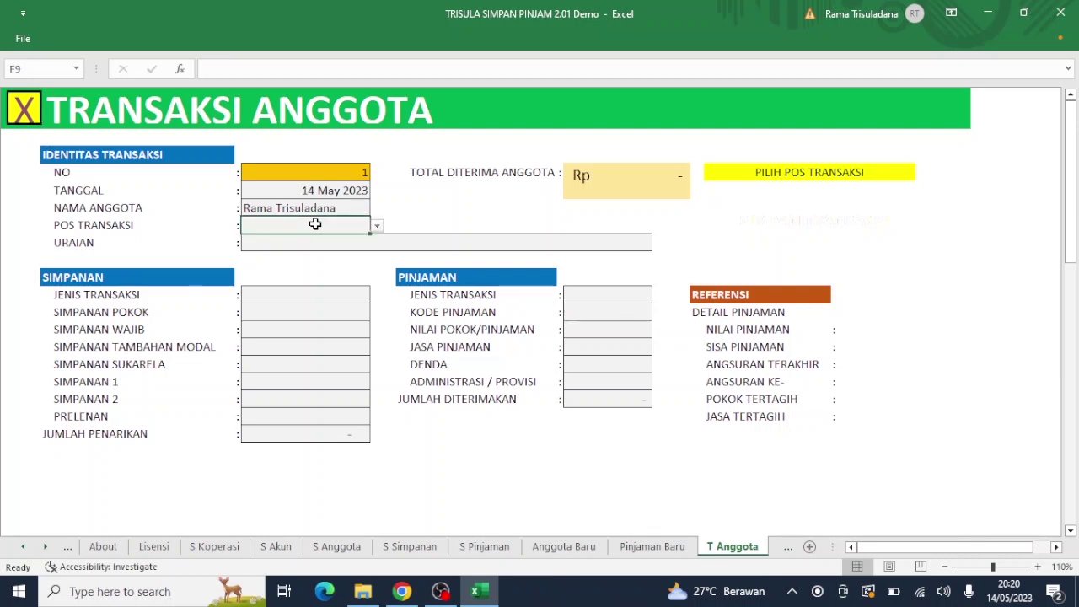
{"action": "left_click", "coordinate": [377, 227]}
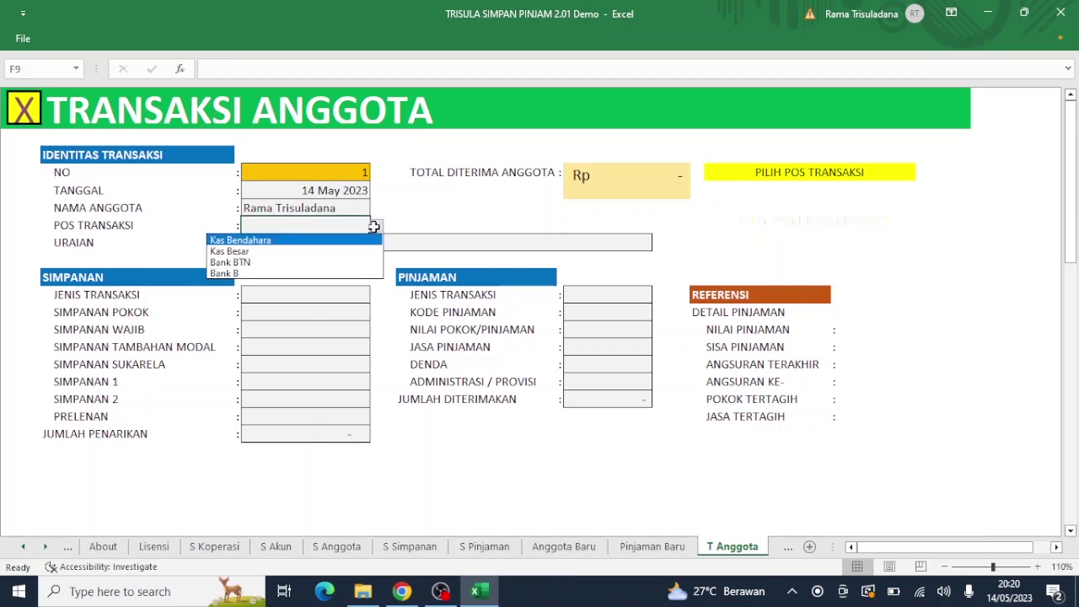
{"action": "left_click", "coordinate": [312, 240]}
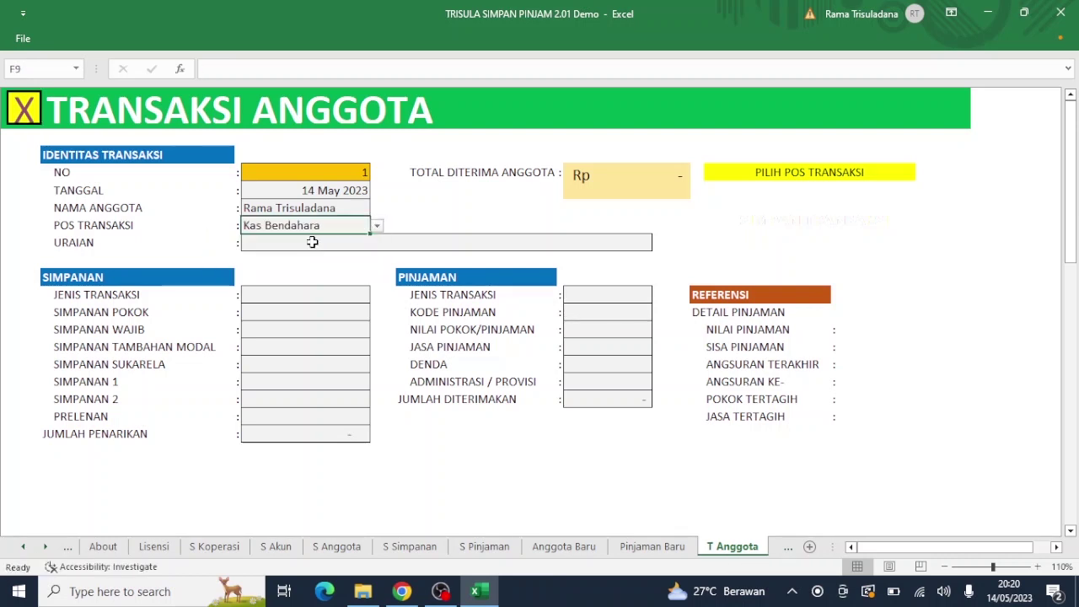
{"action": "left_click", "coordinate": [308, 242]}
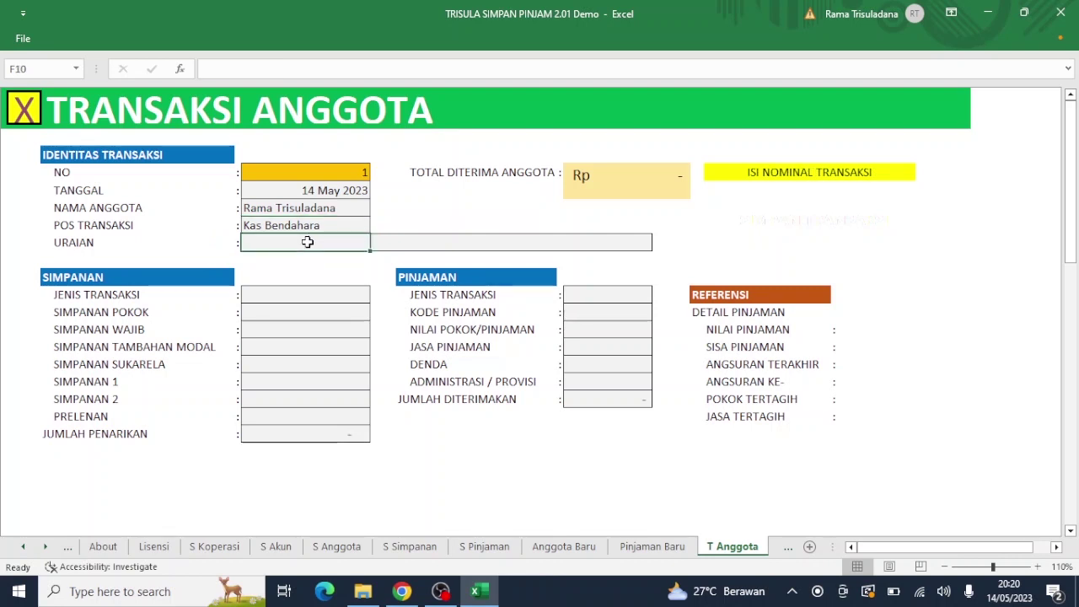
{"action": "type", "text": "Setora"}
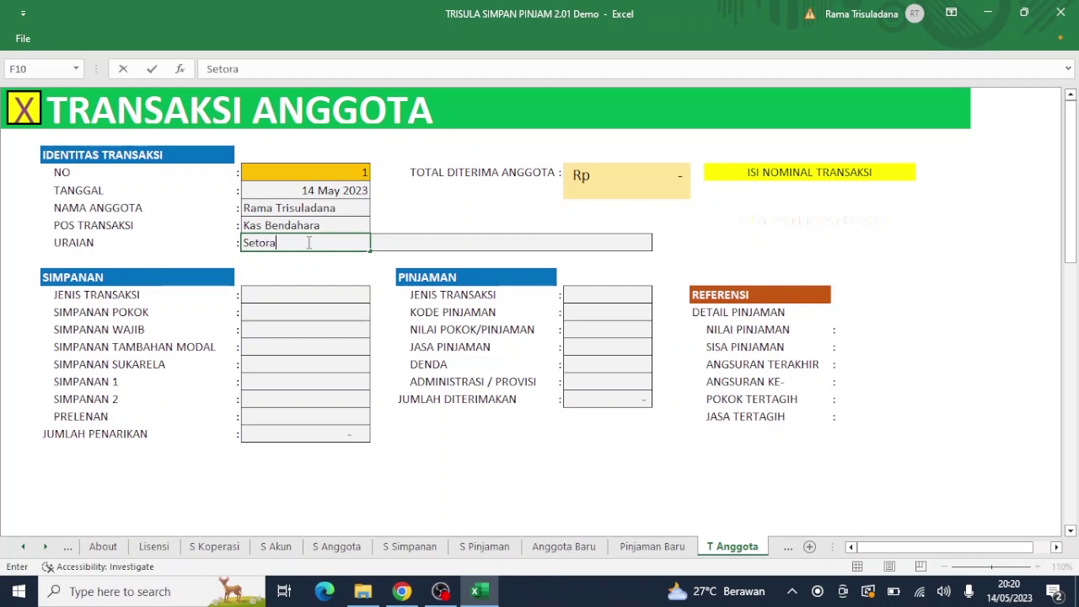
{"action": "type", "text": "n awal anggota dan"}
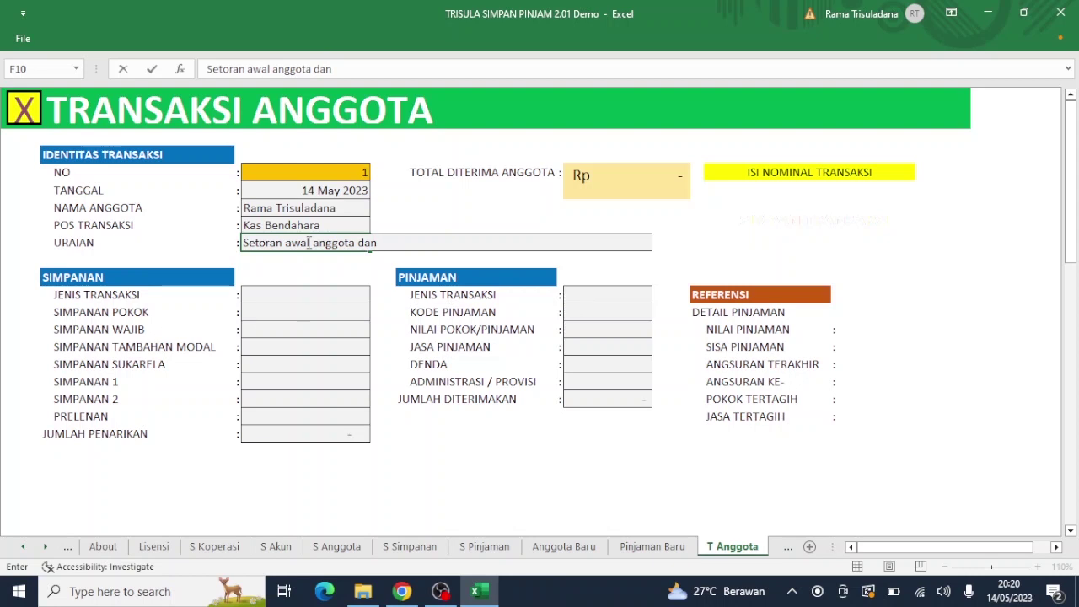
{"action": "type", "text": " pencairan"}
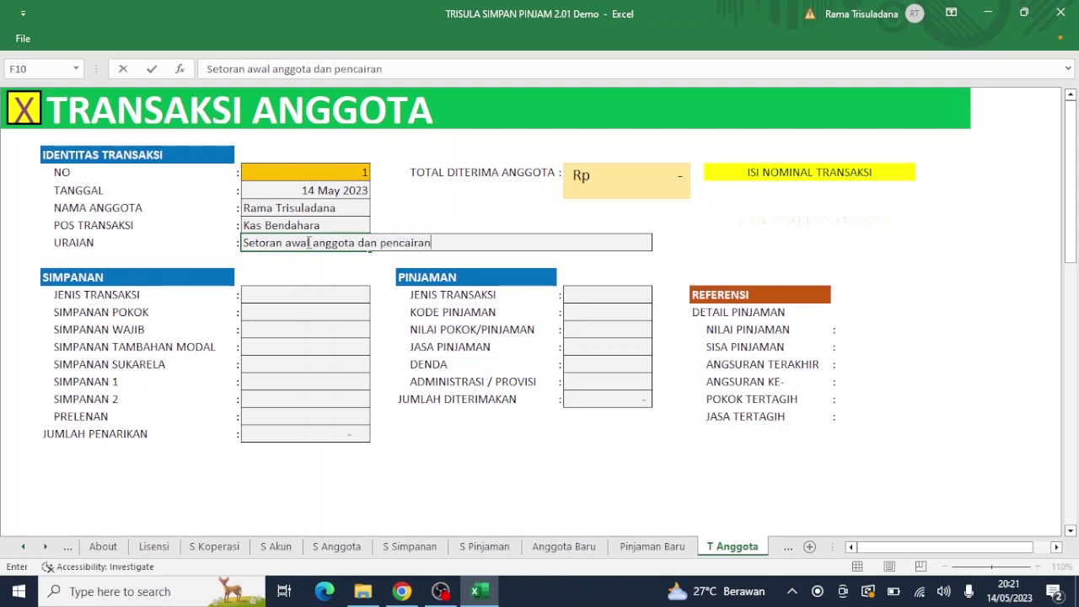
{"action": "type", "text": " sebrakan"}
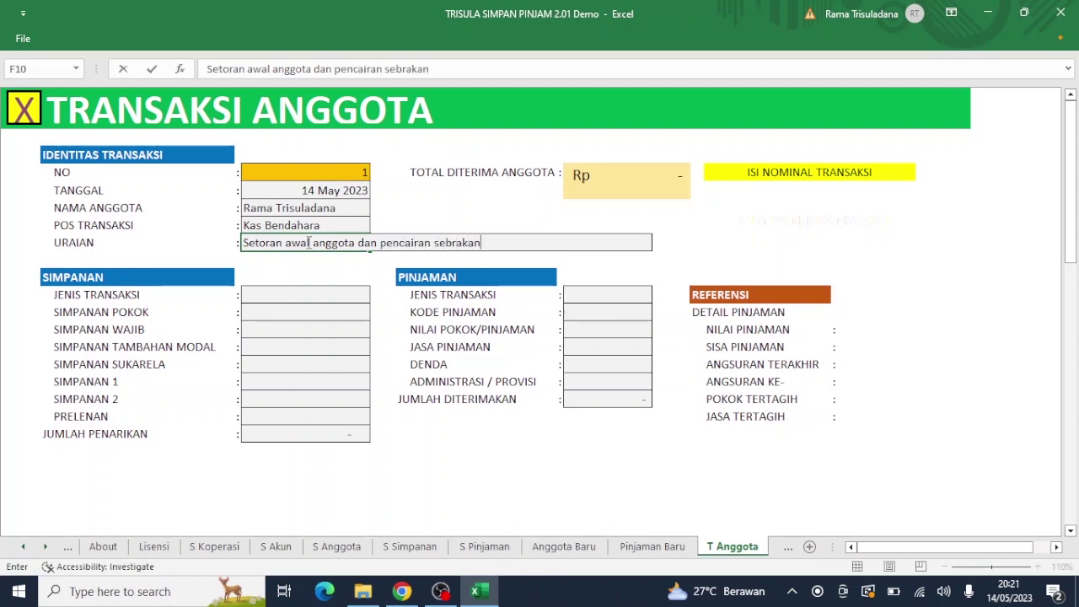
{"action": "key", "text": "Return"}
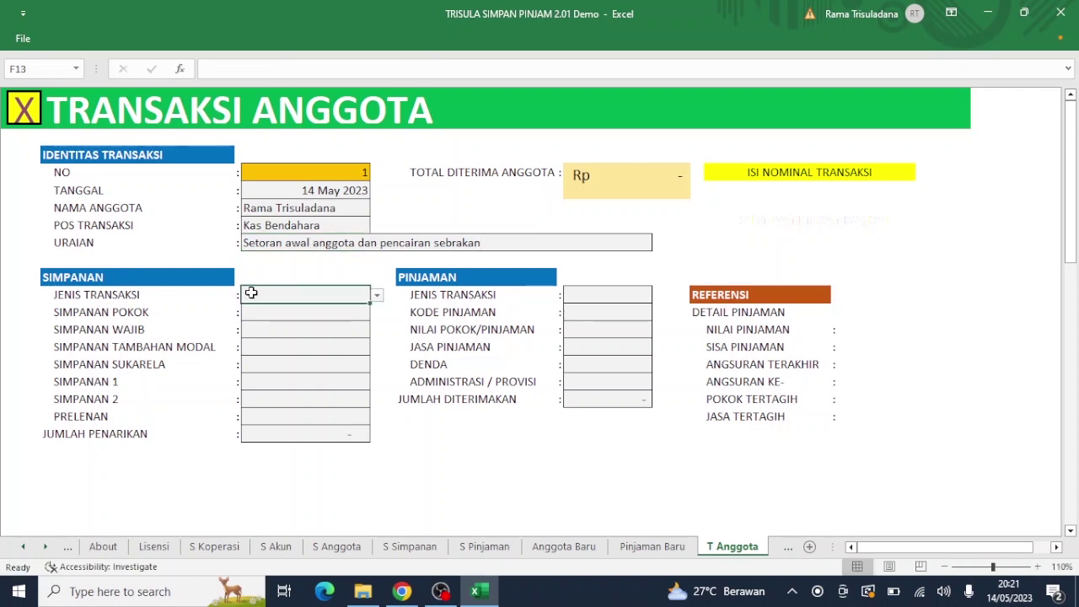
Step: Make the savings transaction a SETORAN with a Simpanan Pokok of 500.000
{"action": "left_click", "coordinate": [377, 297]}
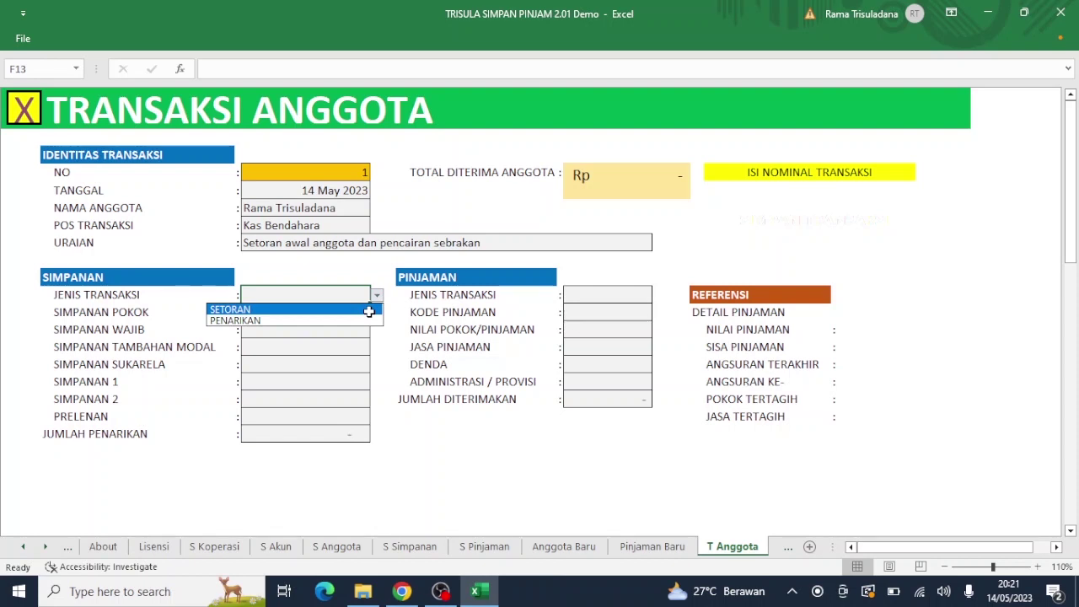
{"action": "left_click", "coordinate": [369, 311]}
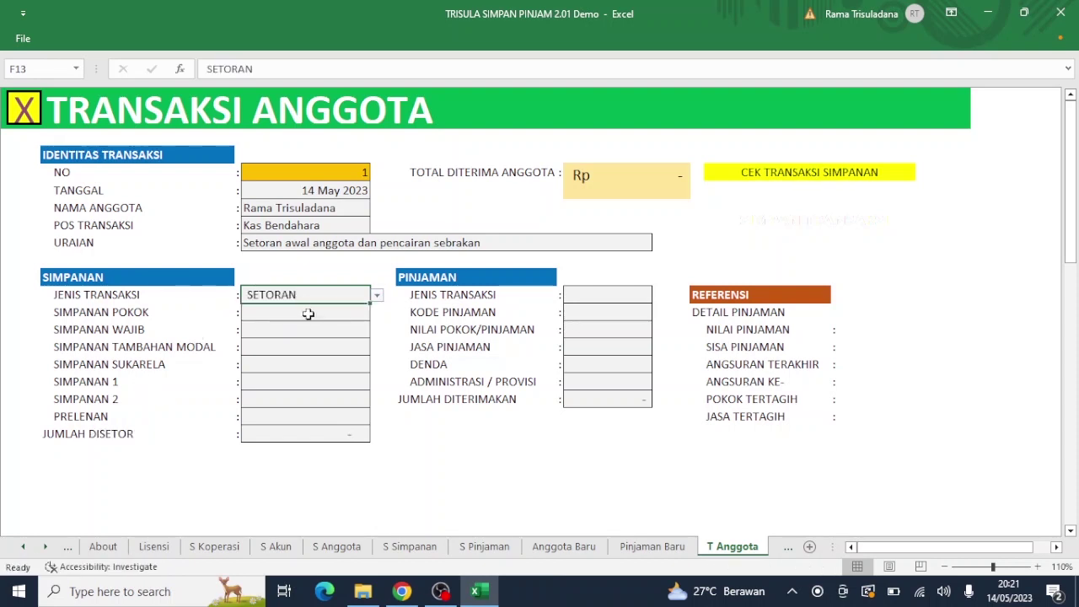
{"action": "left_click", "coordinate": [338, 317]}
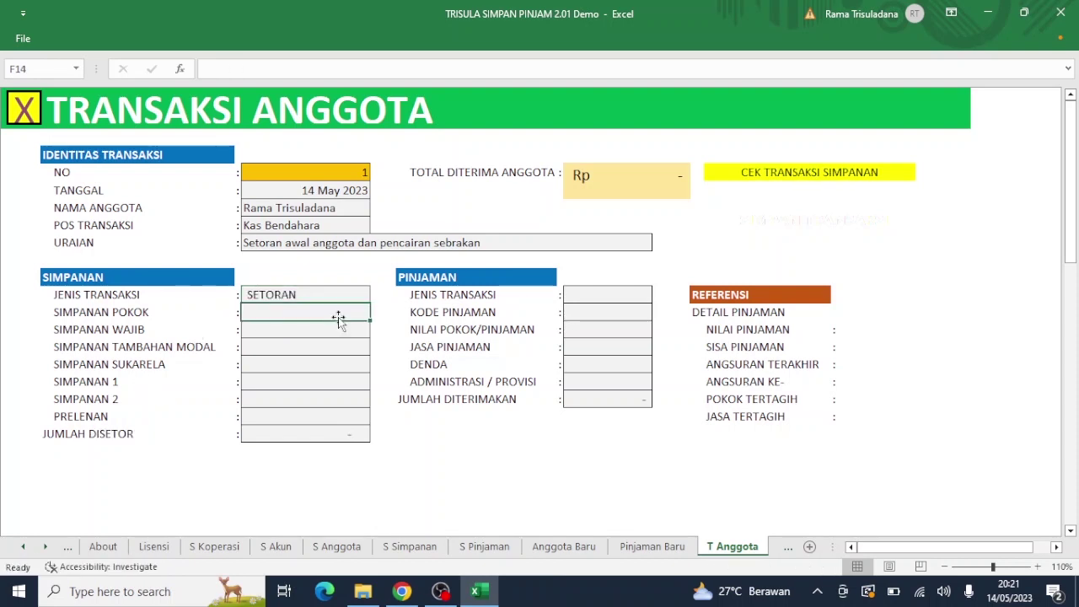
{"action": "type", "text": "50"}
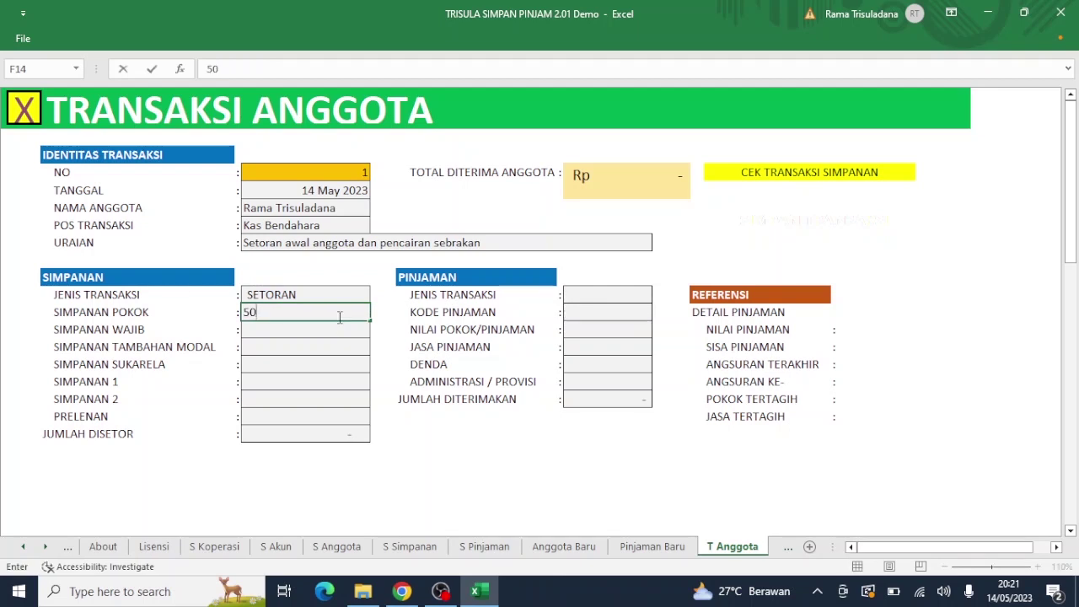
{"action": "type", "text": "0000"}
{"action": "key", "text": "Return"}
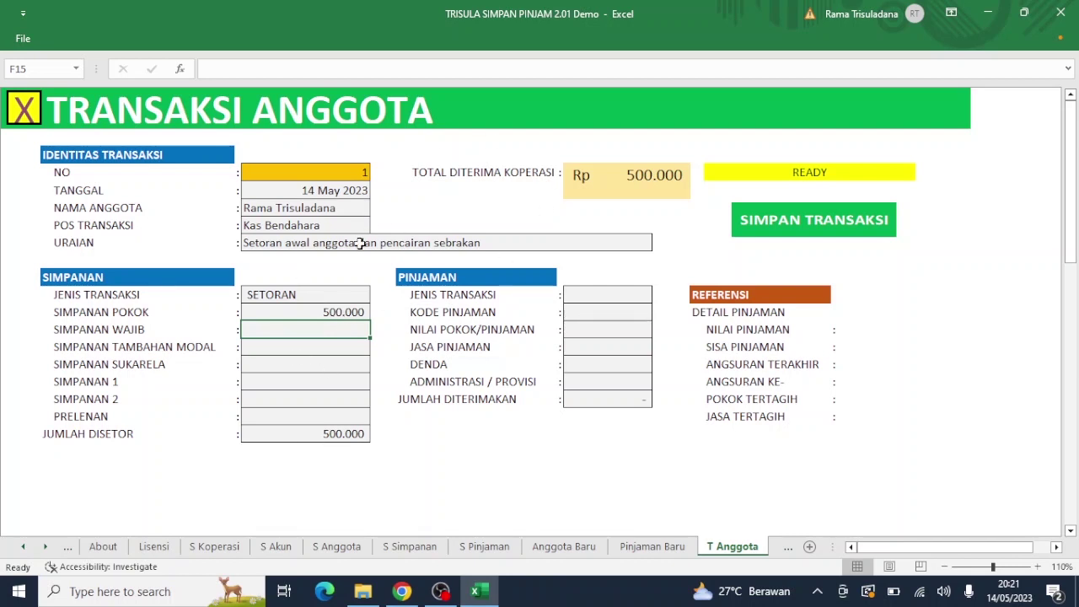
Step: Enter 25.000 as Simpanan Wajib and 5.000 as PRELENAN
{"action": "type", "text": "25000"}
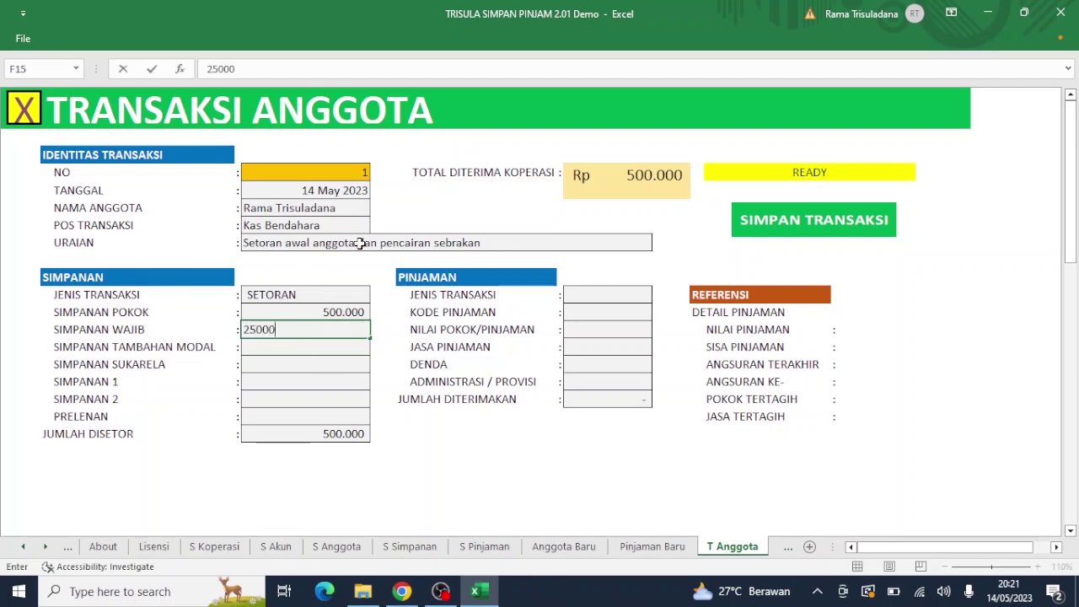
{"action": "key", "text": "Return"}
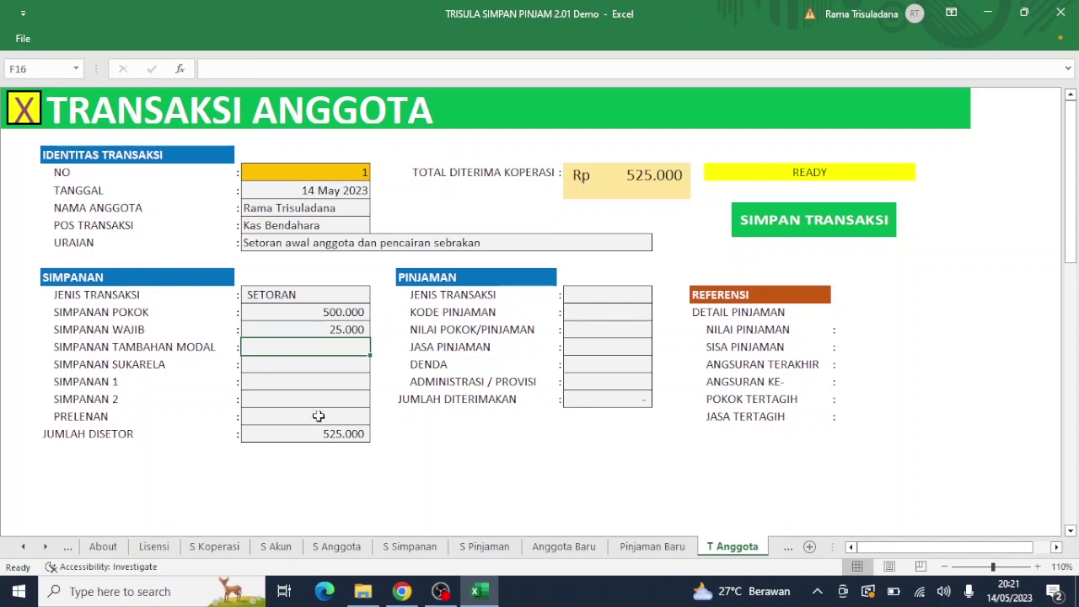
{"action": "left_click", "coordinate": [317, 415]}
{"action": "type", "text": "5000"}
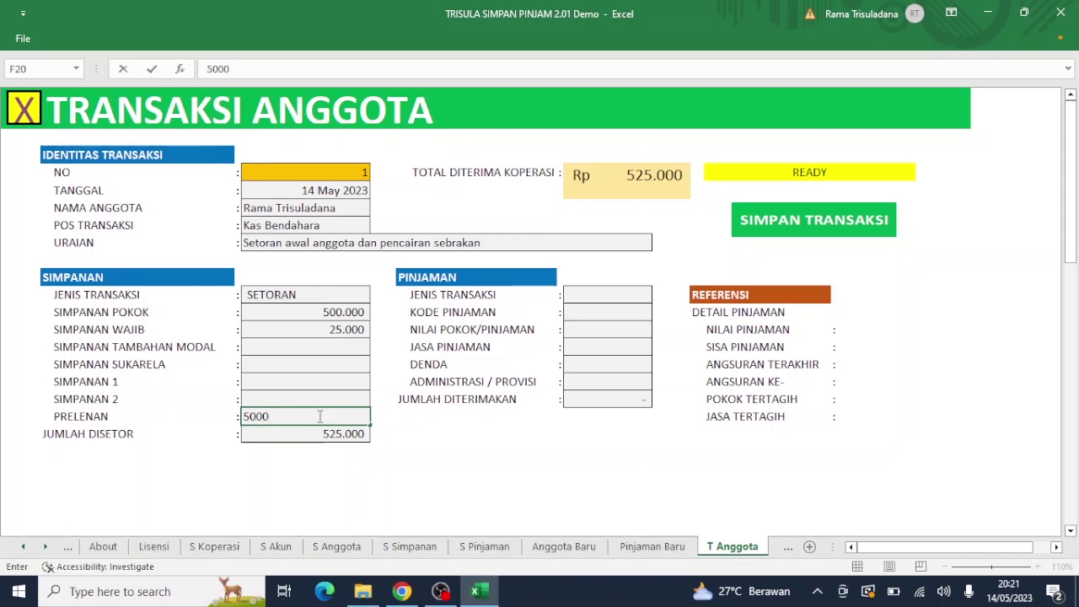
{"action": "key", "text": "Return"}
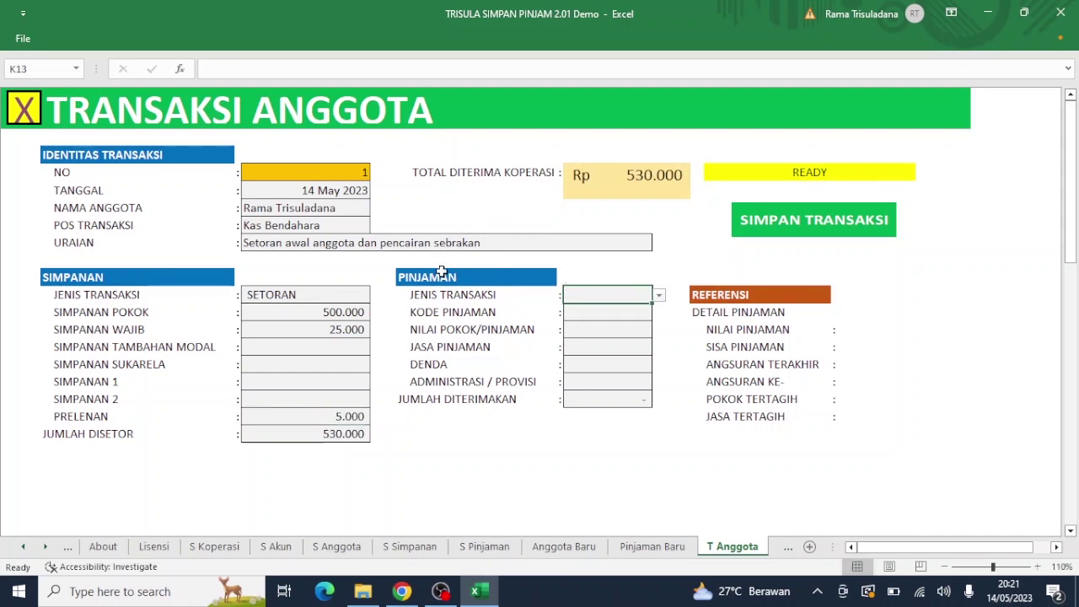
Step: Set the loan transaction type to PENYALURAN and select the member's loan code
{"action": "left_click", "coordinate": [659, 296]}
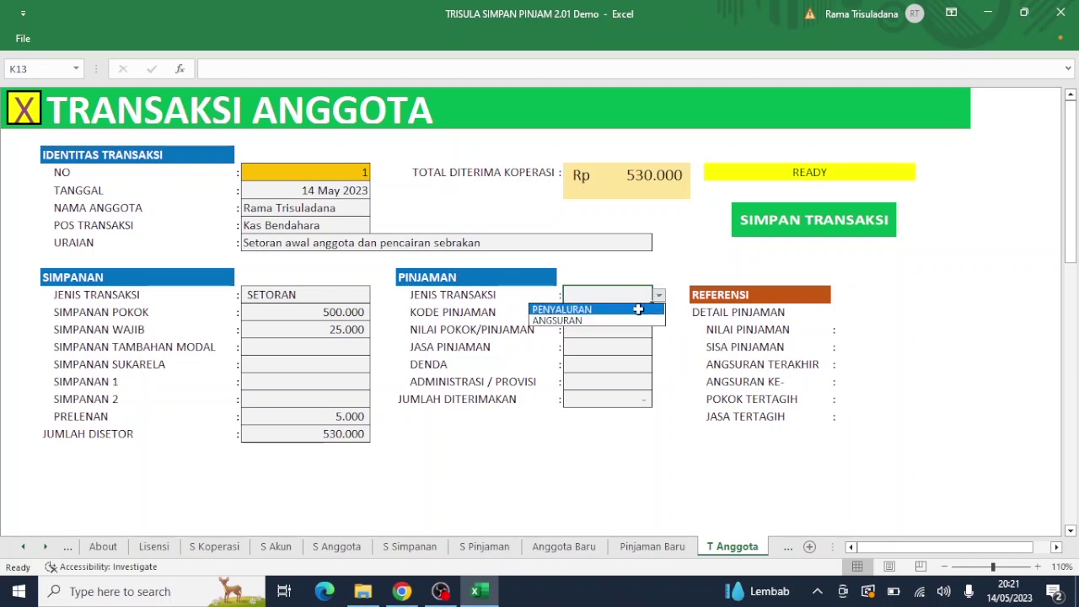
{"action": "left_click", "coordinate": [639, 309]}
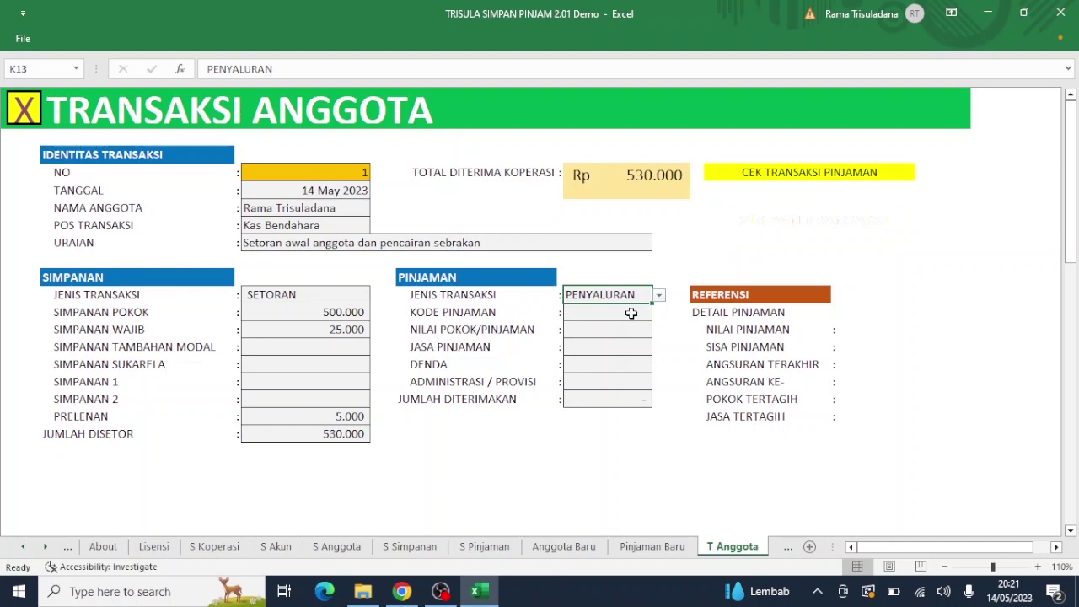
{"action": "left_click", "coordinate": [628, 313]}
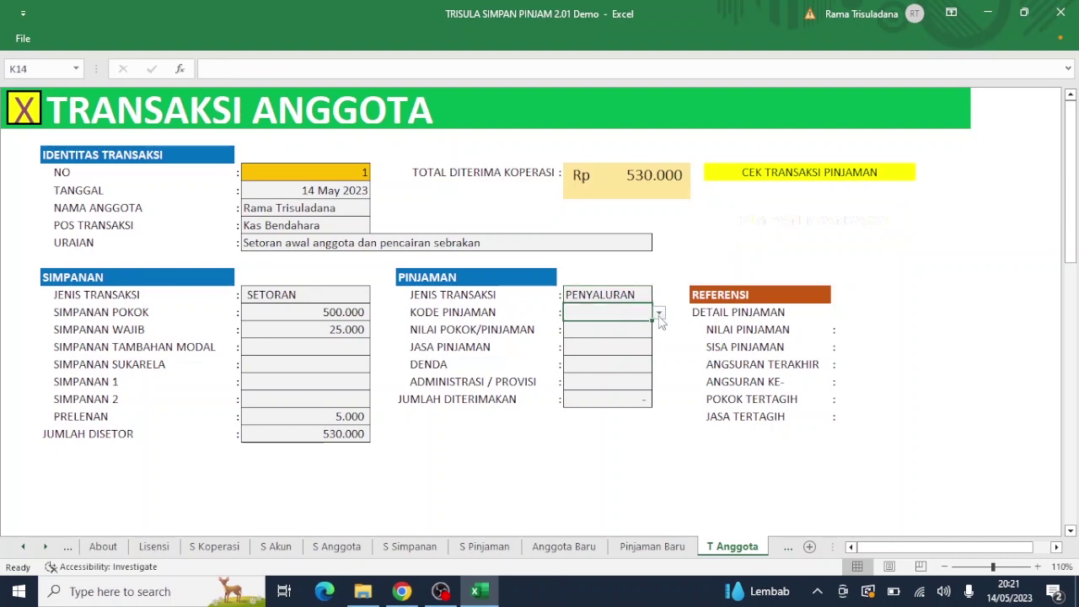
{"action": "left_click", "coordinate": [659, 314]}
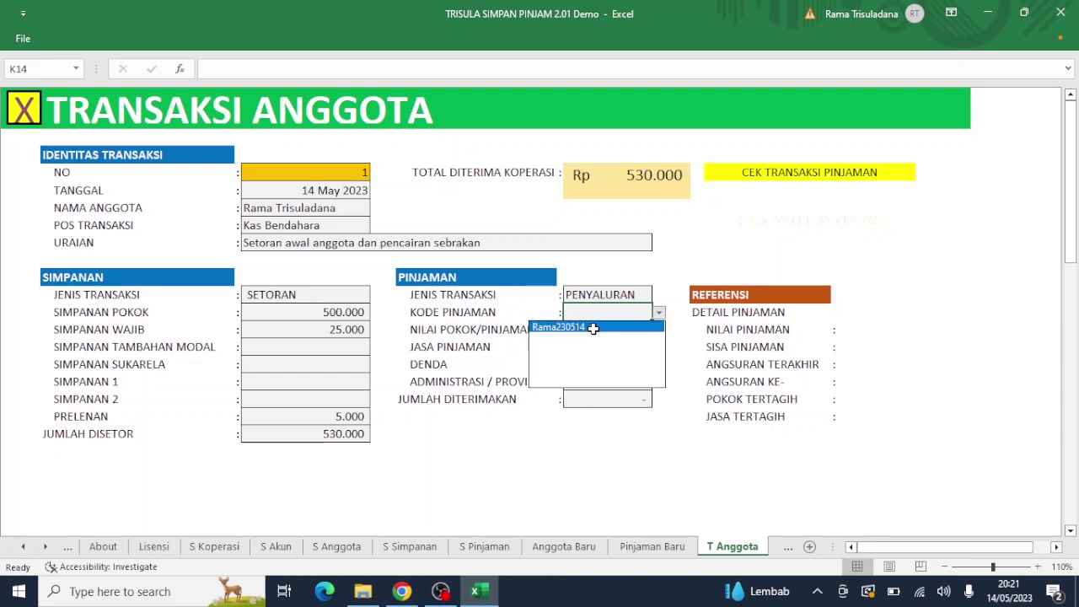
{"action": "left_click", "coordinate": [593, 327]}
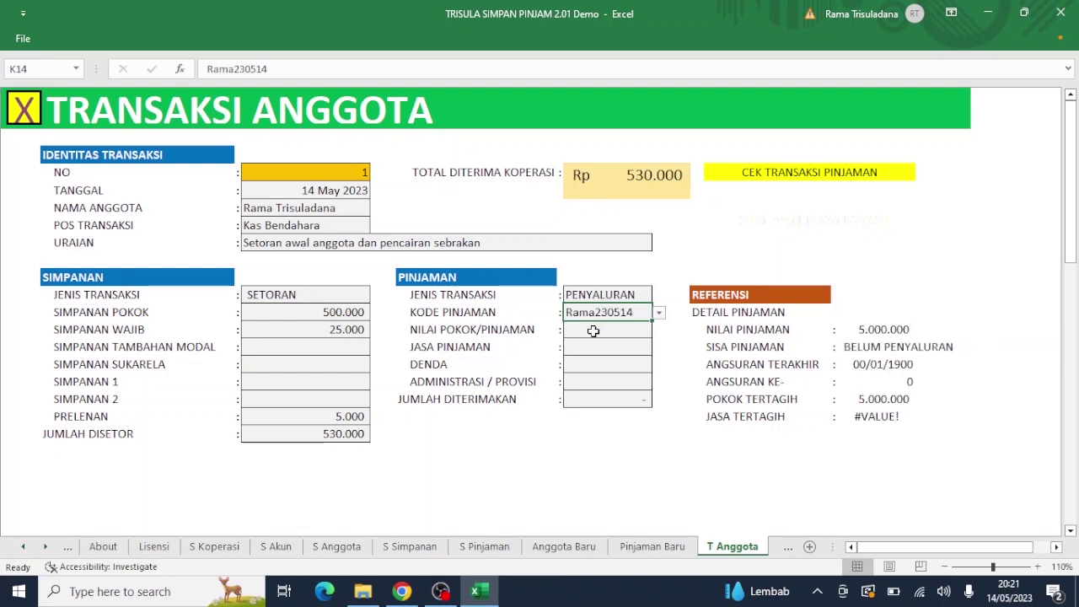
Step: Enter a 5.000.000 loan principal, leave Jasa Pinjaman empty, and set Administrasi/Provisi to 50.000
{"action": "left_click", "coordinate": [593, 332]}
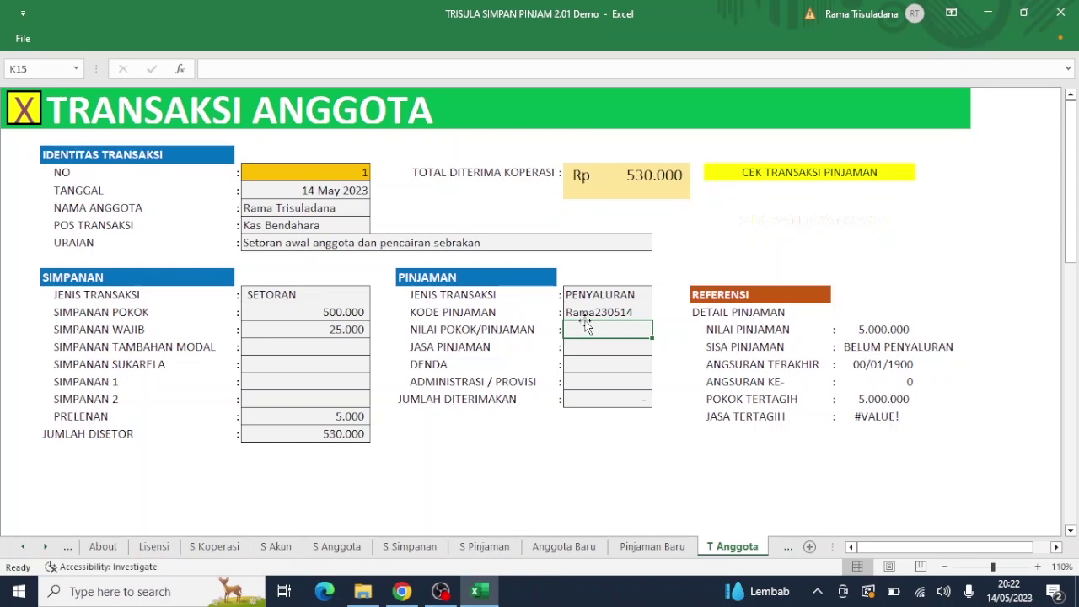
{"action": "type", "text": "50"}
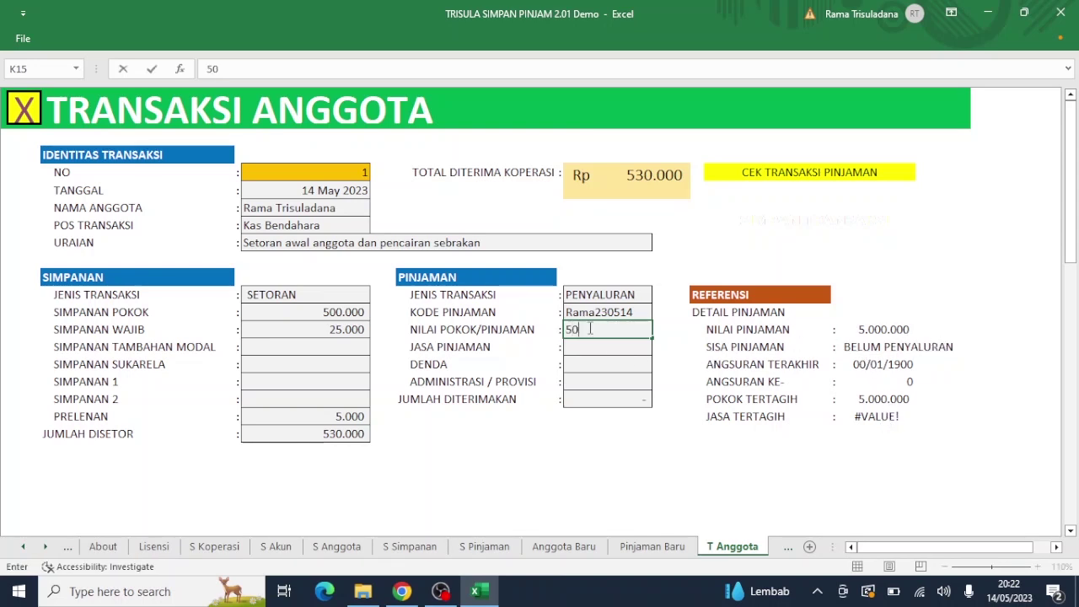
{"action": "type", "text": "000.000"}
{"action": "key", "text": "Return"}
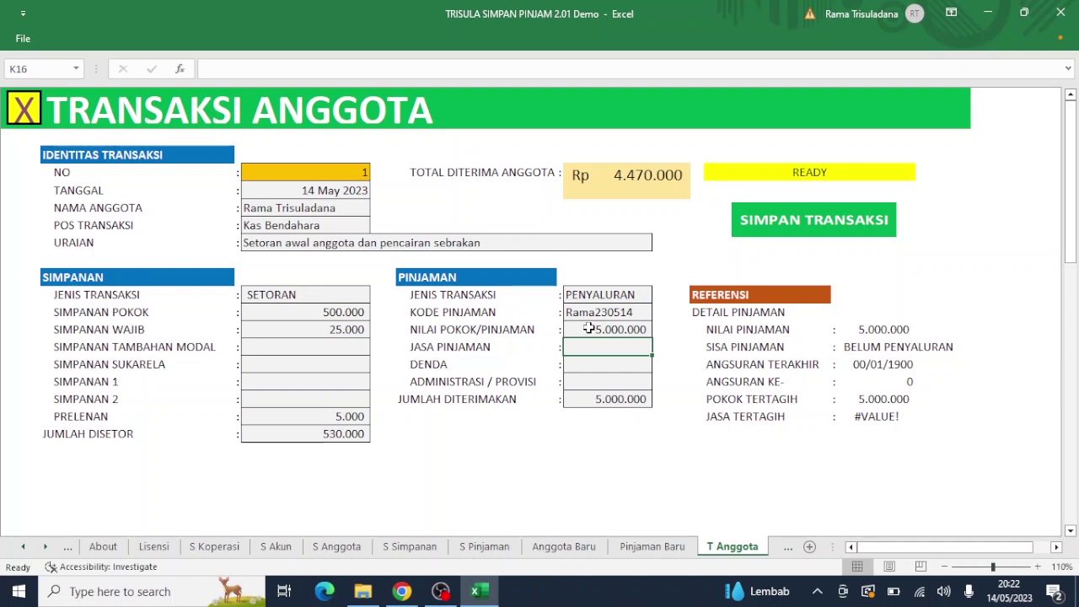
{"action": "type", "text": "10000"}
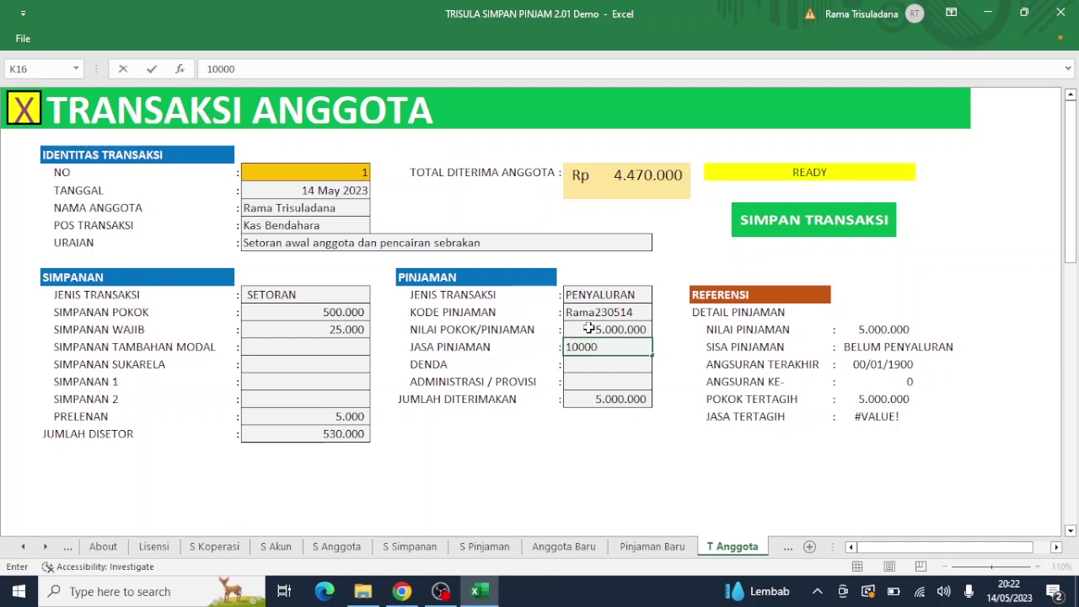
{"action": "key", "text": "Return"}
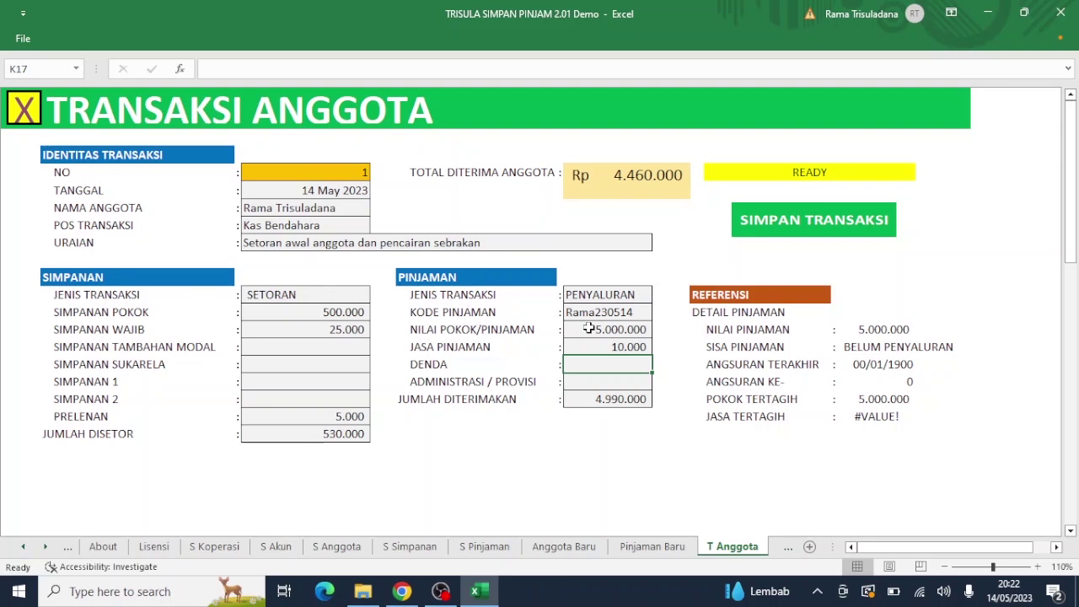
{"action": "key", "text": "Up"}
{"action": "key", "text": "Delete"}
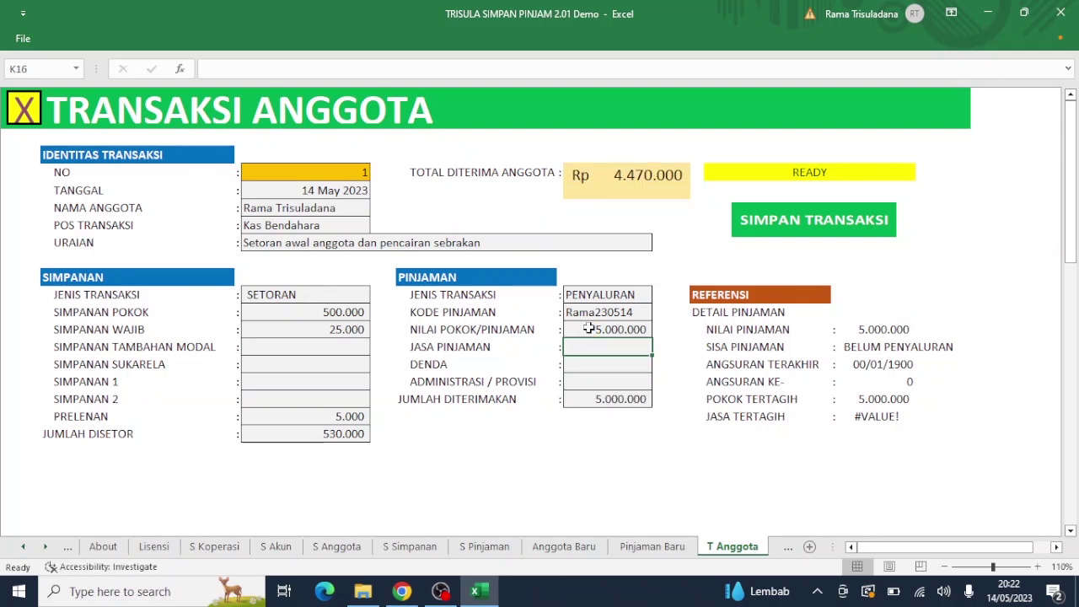
{"action": "key", "text": "Down"}
{"action": "key", "text": "Down"}
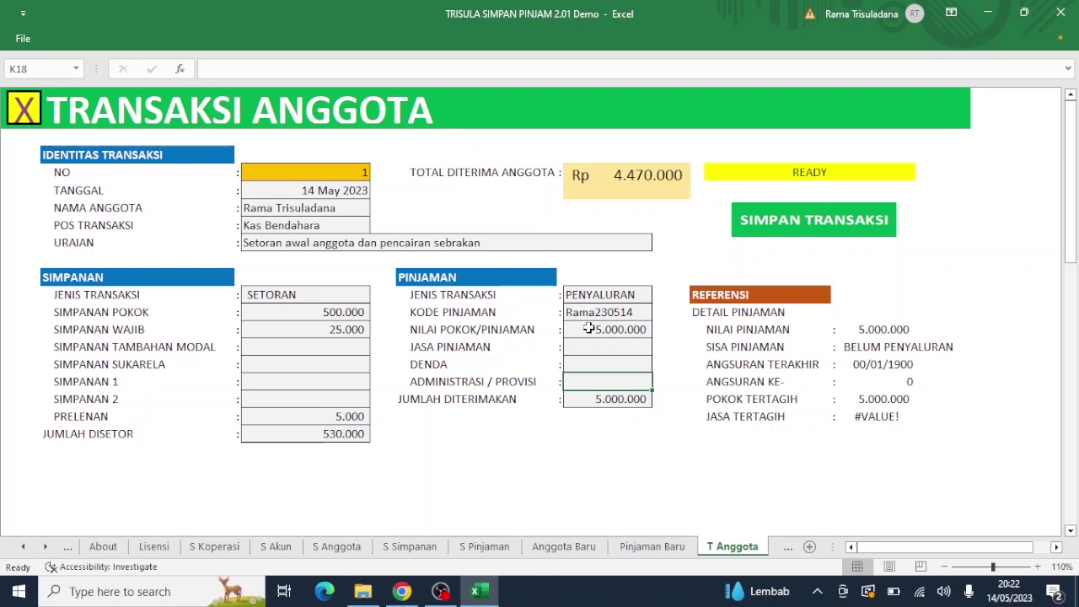
{"action": "type", "text": "50000"}
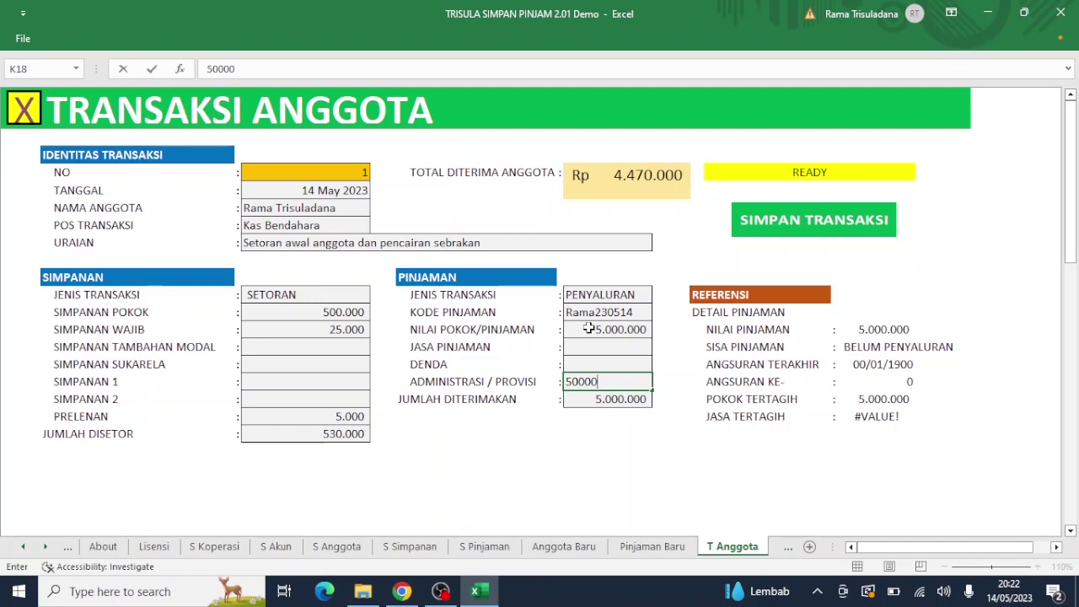
{"action": "key", "text": "Return"}
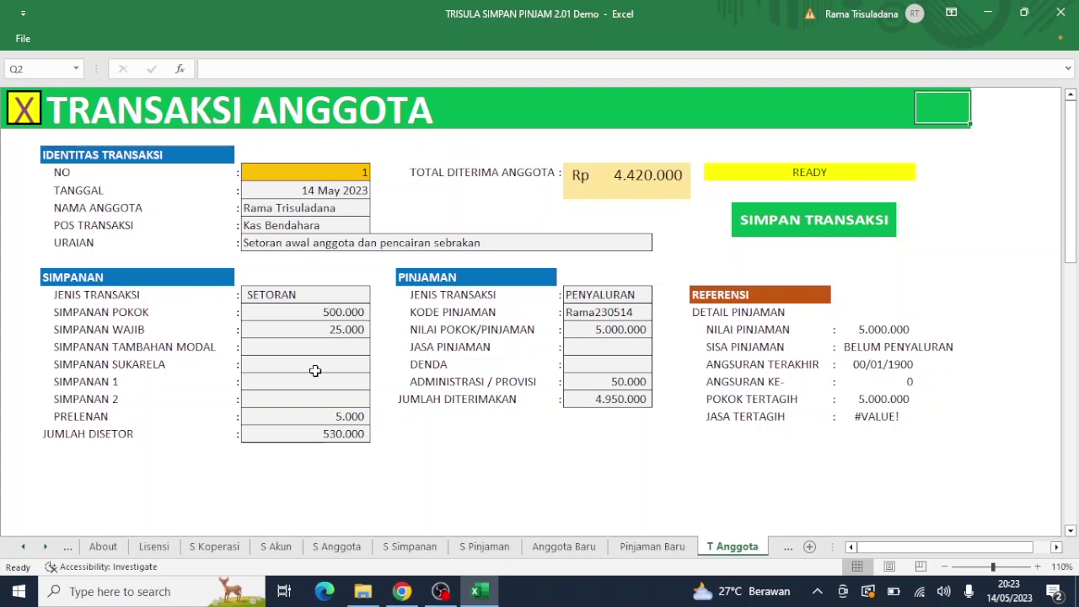
Step: Enter and then clear 3.000.000 in Simpanan Sukarela, and save transaction 1 with SIMPAN TRANSAKSI
{"action": "left_click", "coordinate": [321, 365]}
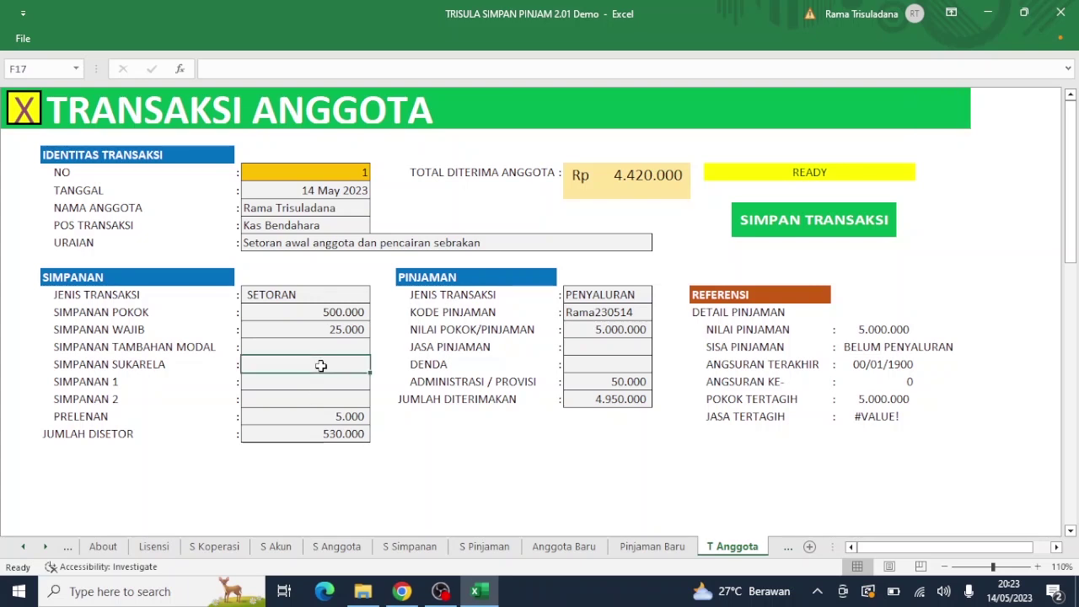
{"action": "type", "text": "3"}
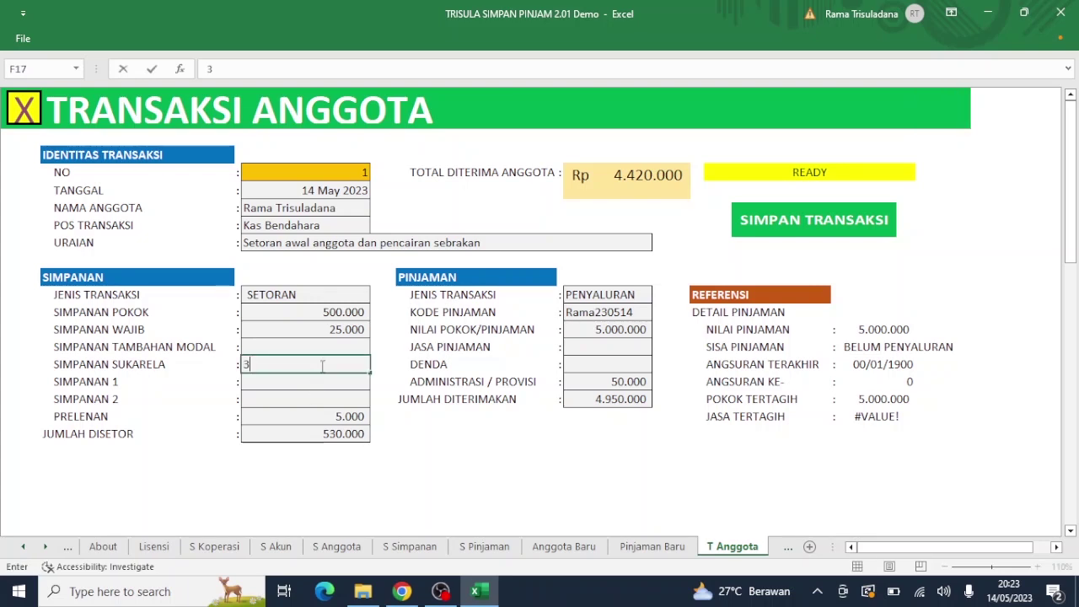
{"action": "type", "text": ".000.000"}
{"action": "key", "text": "Return"}
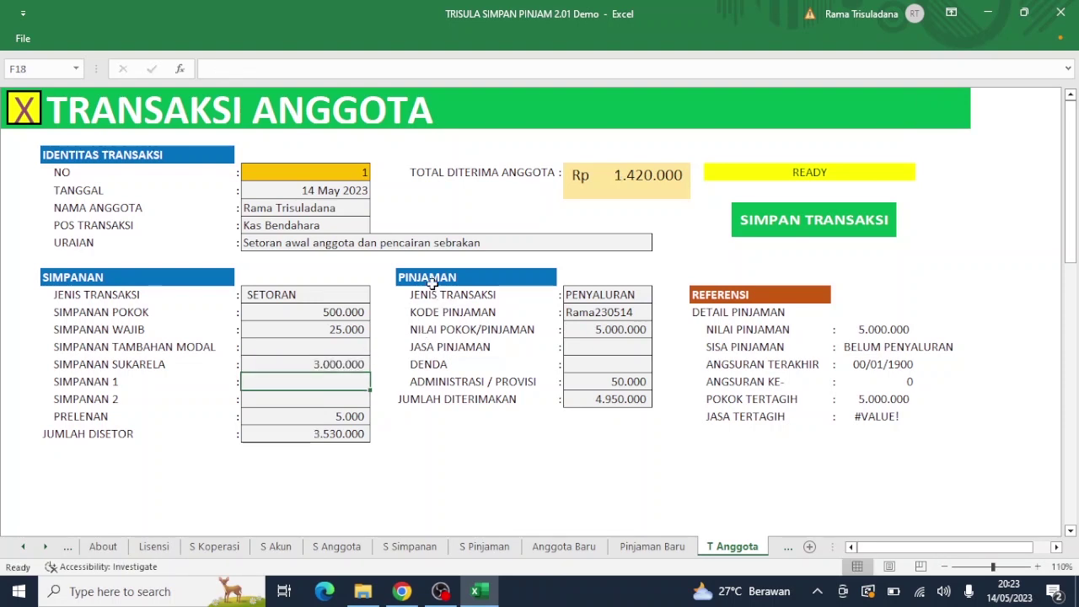
{"action": "left_click", "coordinate": [358, 364]}
{"action": "key", "text": "Delete"}
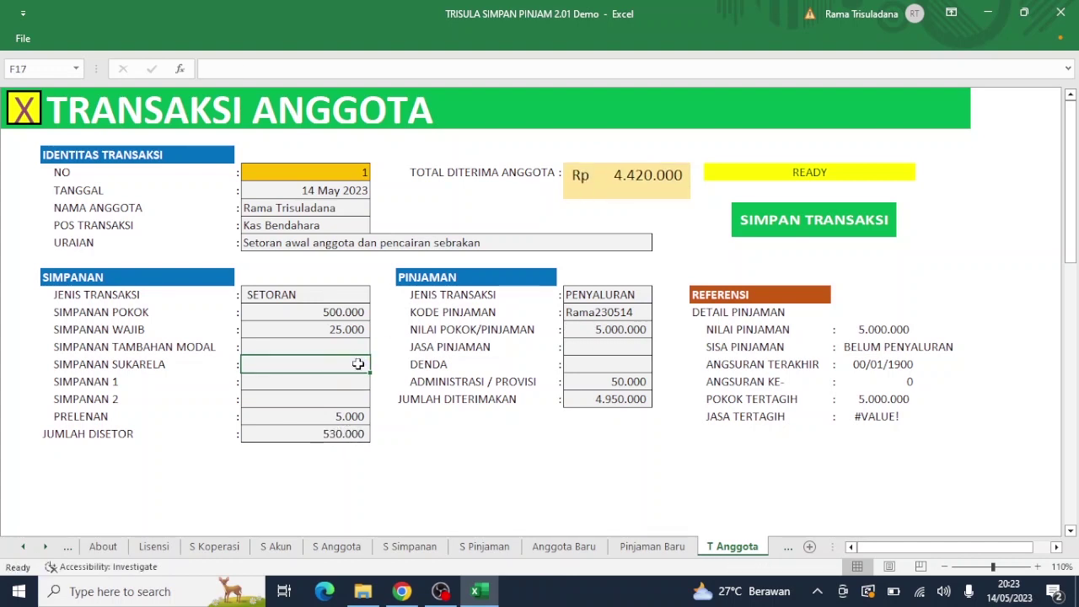
{"action": "left_click", "coordinate": [759, 226]}
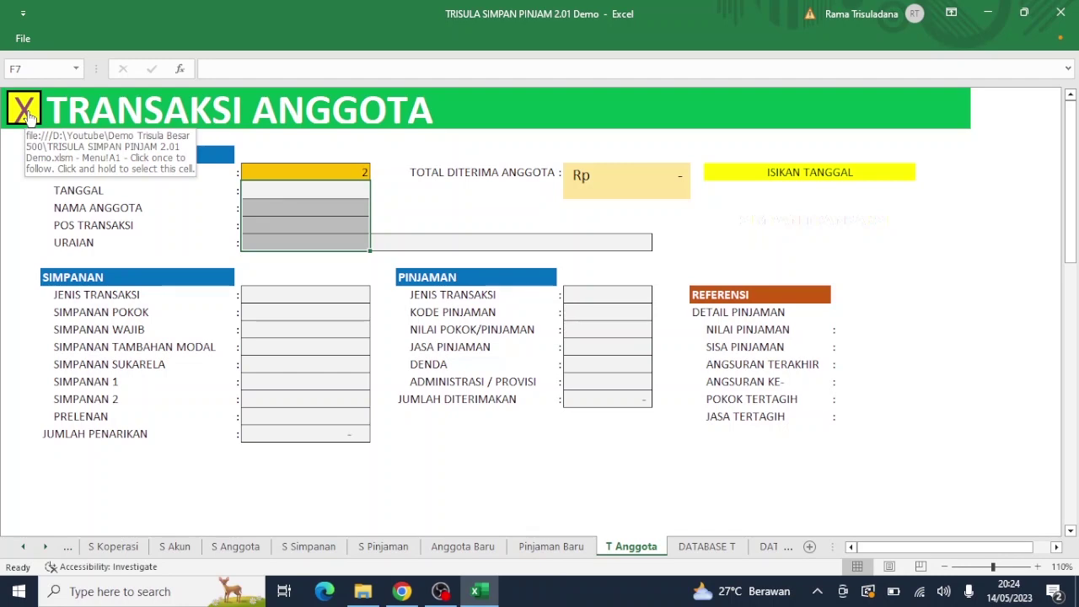
Step: Review the Simpanan Anggota and Pinjaman Anggota reports for the saved transaction, returning to Menu each time
{"action": "left_click", "coordinate": [28, 113]}
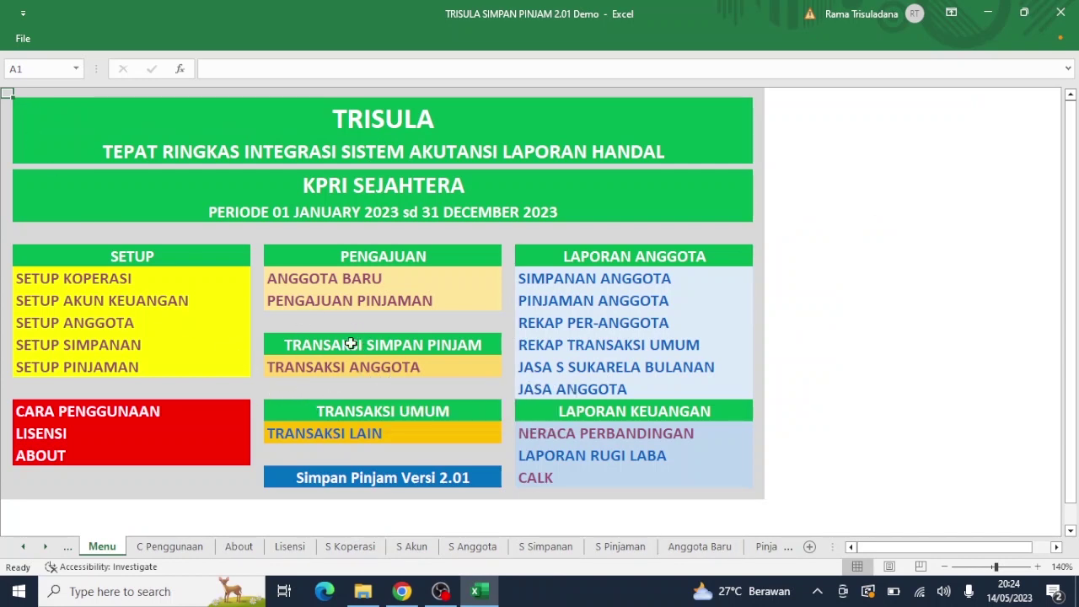
{"action": "left_click", "coordinate": [542, 283]}
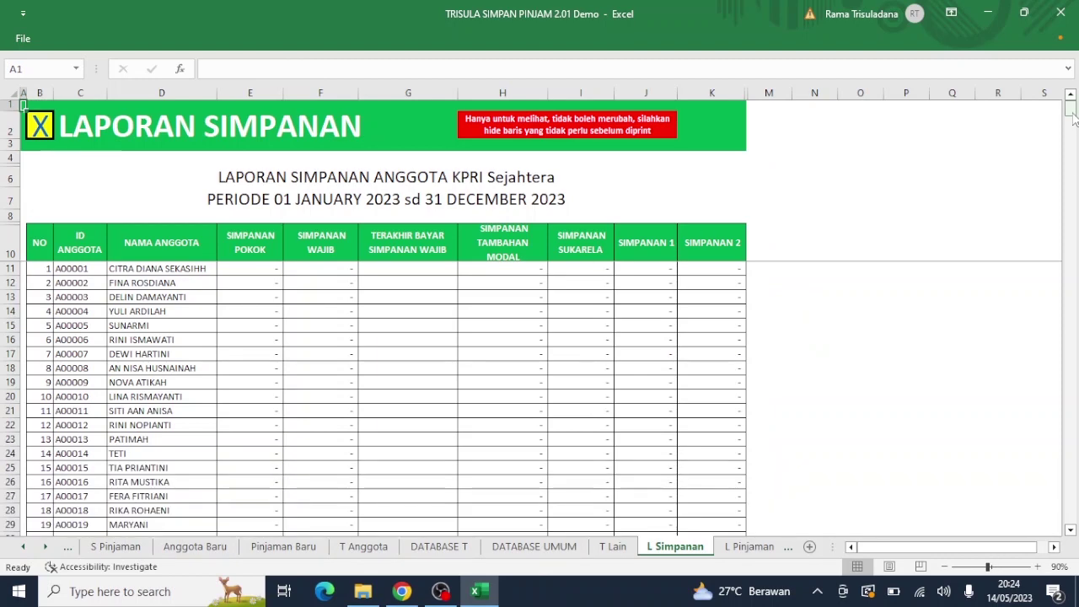
{"action": "left_click_drag", "start_coordinate": [1070, 109], "coordinate": [1072, 275]}
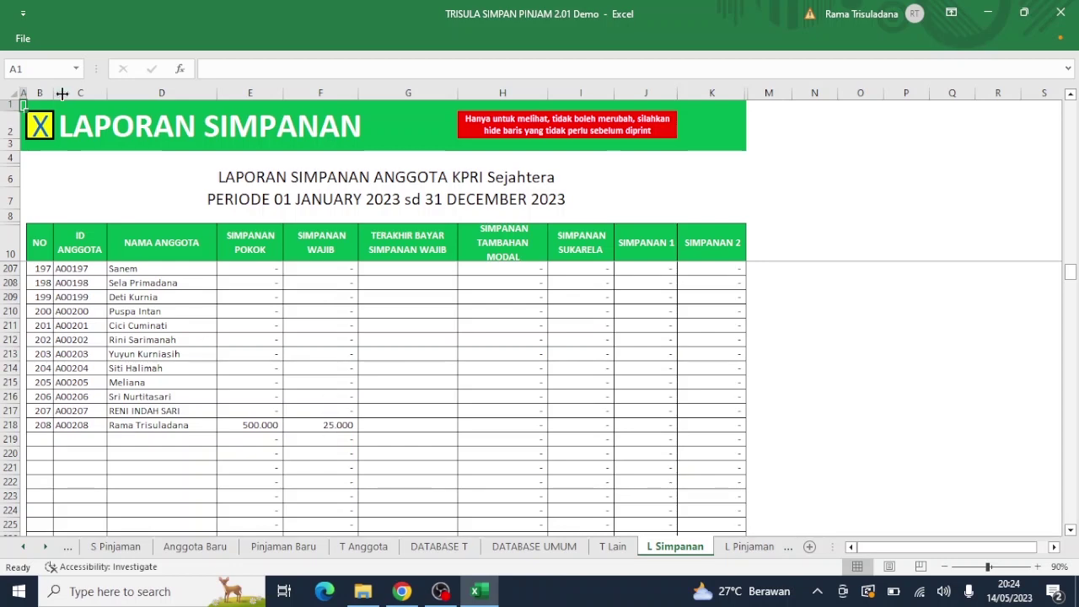
{"action": "left_click", "coordinate": [39, 126]}
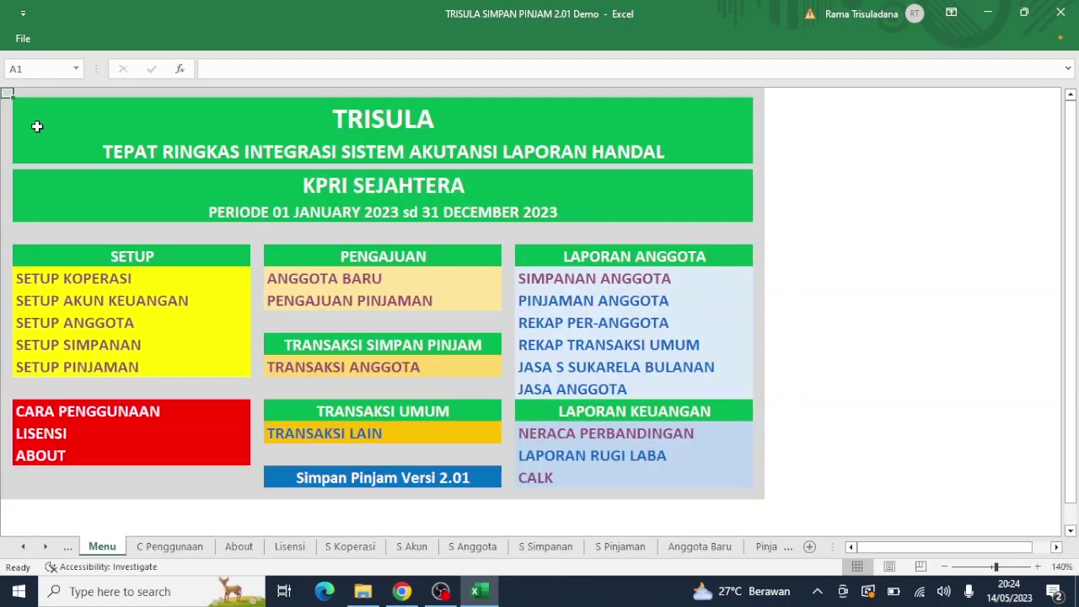
{"action": "left_click", "coordinate": [575, 301]}
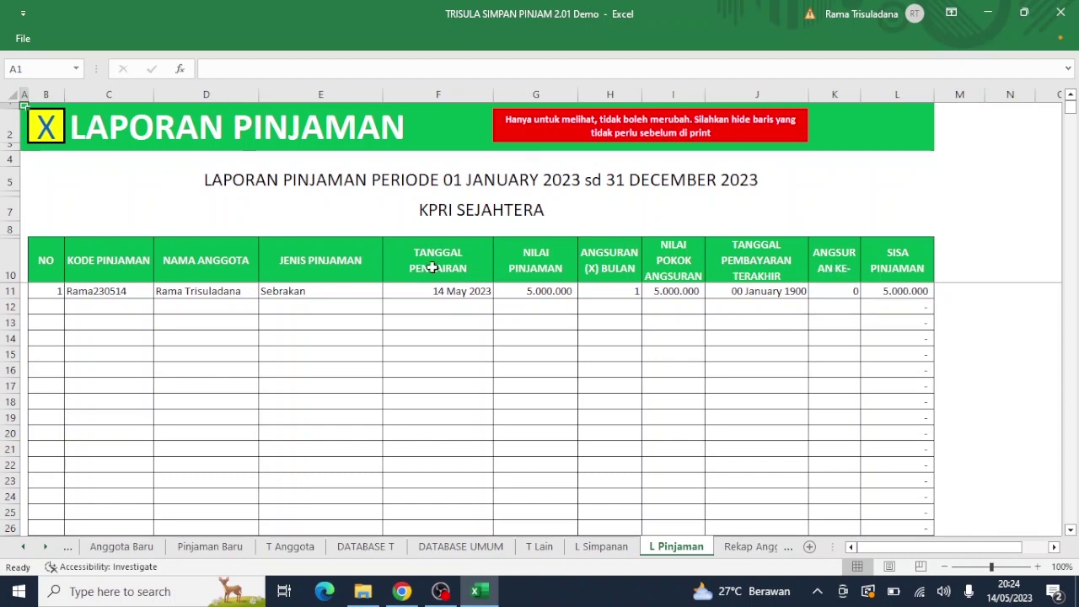
{"action": "left_click", "coordinate": [38, 135]}
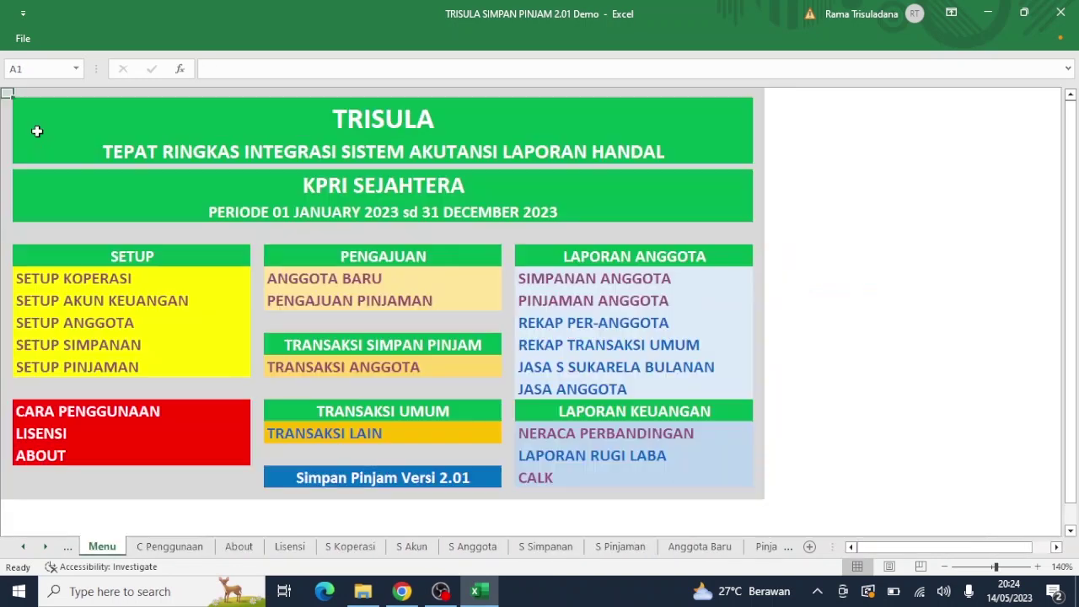
Step: Open Rekap Anggota and choose the member's full name in J7 to show their 5.000.000 loan
{"action": "left_click", "coordinate": [577, 319]}
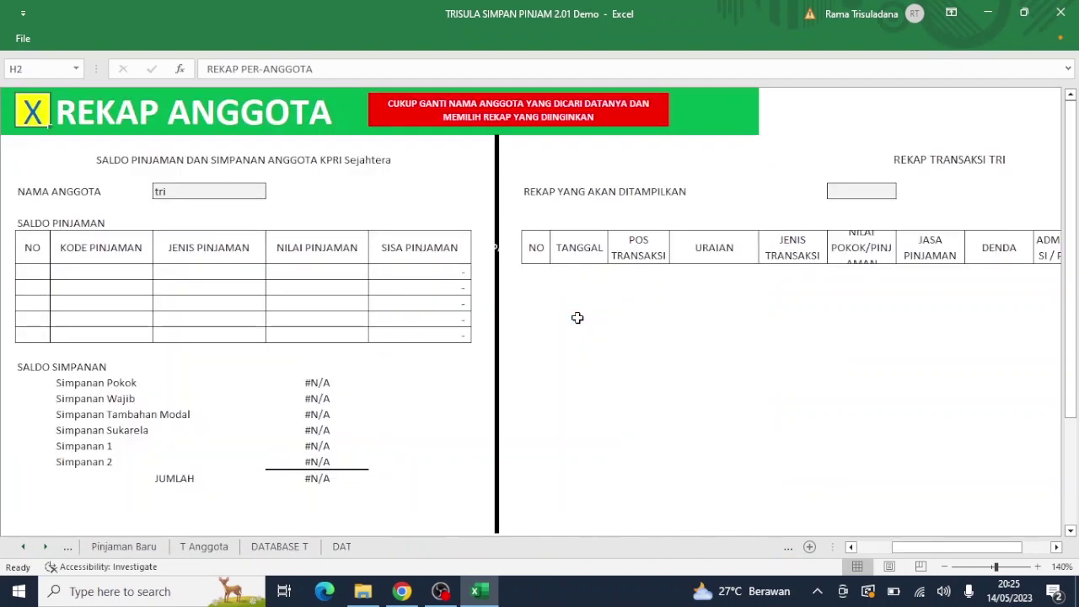
{"action": "left_click", "coordinate": [258, 194]}
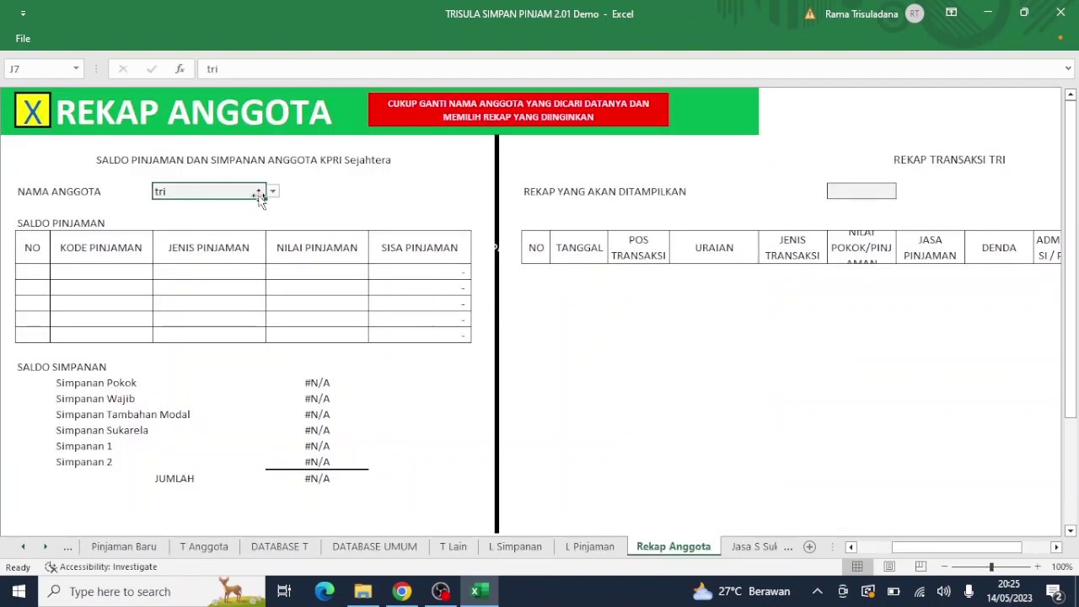
{"action": "type", "text": "rama"}
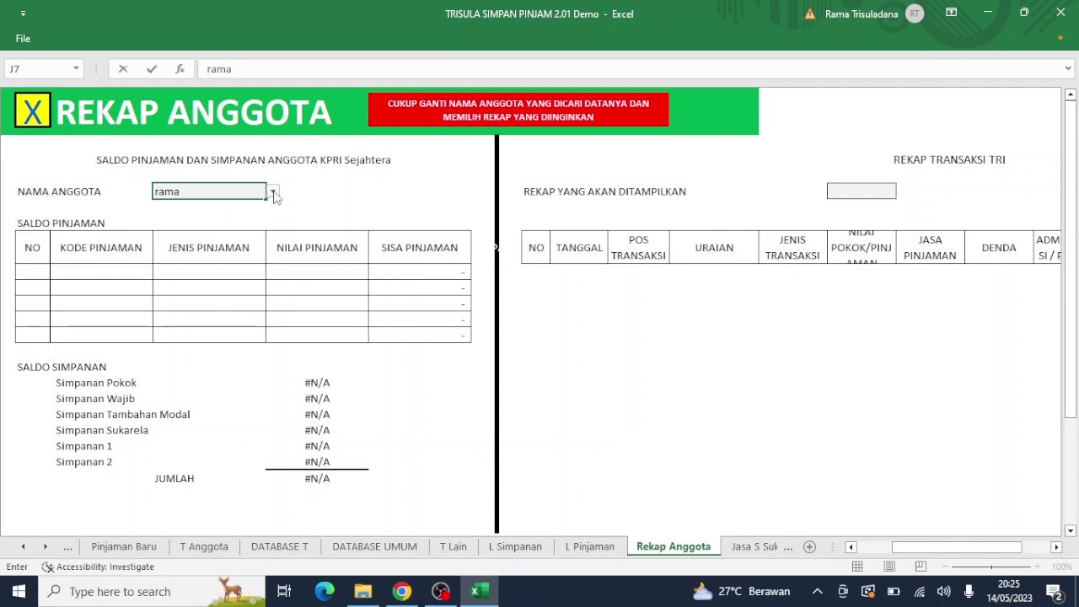
{"action": "key", "text": "ctrl+Return"}
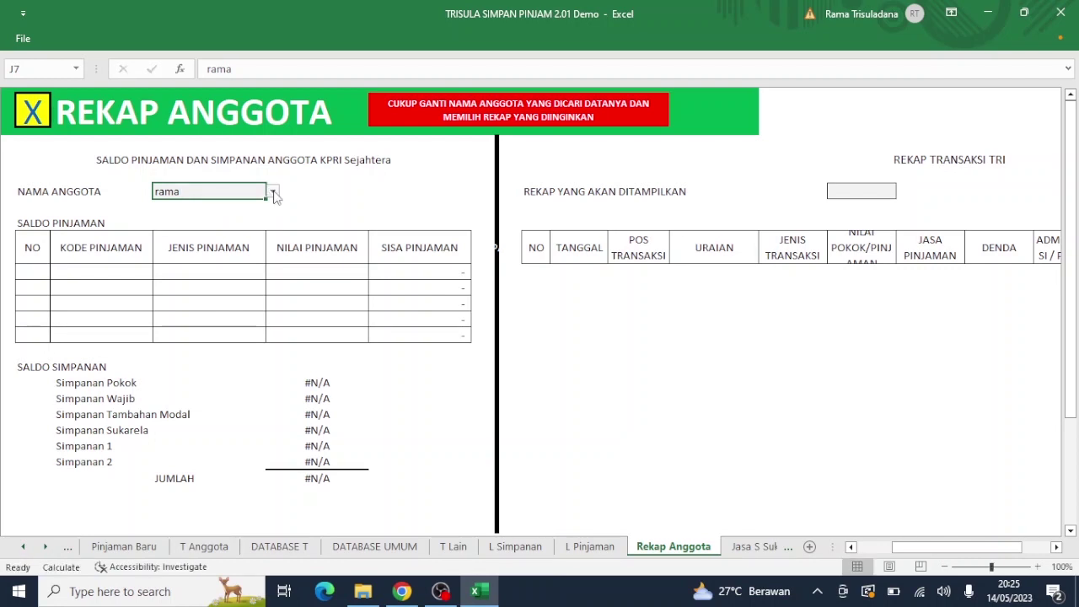
{"action": "left_click", "coordinate": [273, 193]}
{"action": "left_click", "coordinate": [244, 205]}
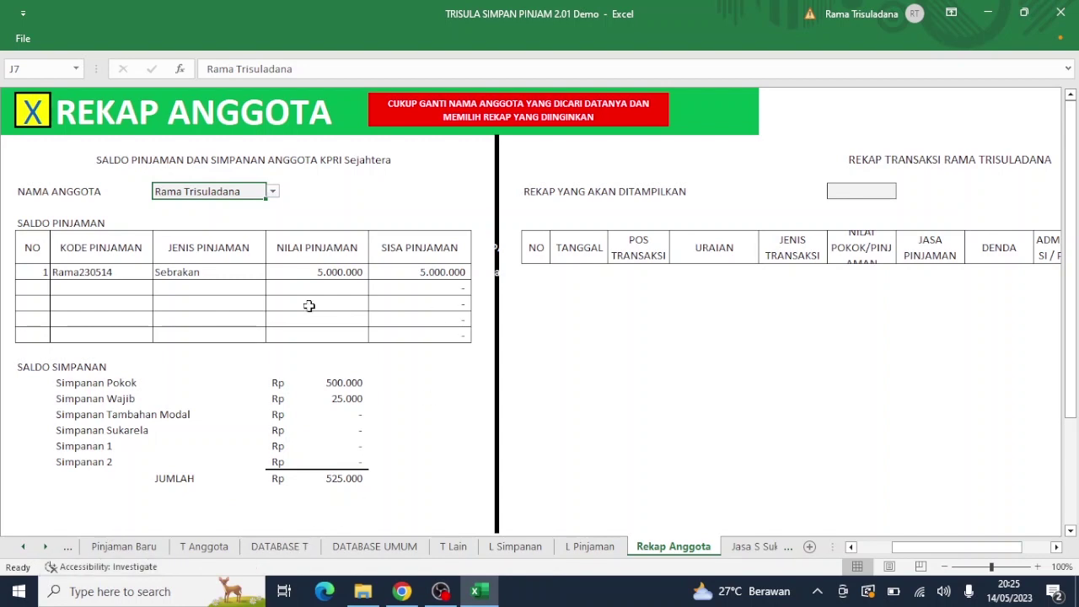
{"action": "left_click", "coordinate": [19, 595]}
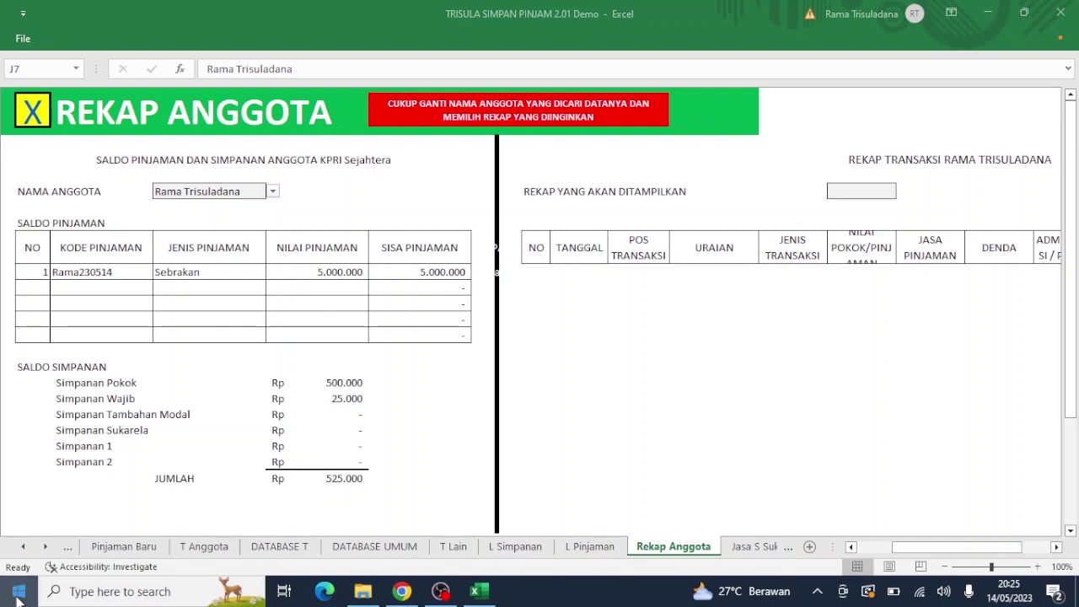
Step: In File Explorer, open This PC's Properties to show the device specifications page
{"action": "left_click", "coordinate": [18, 597]}
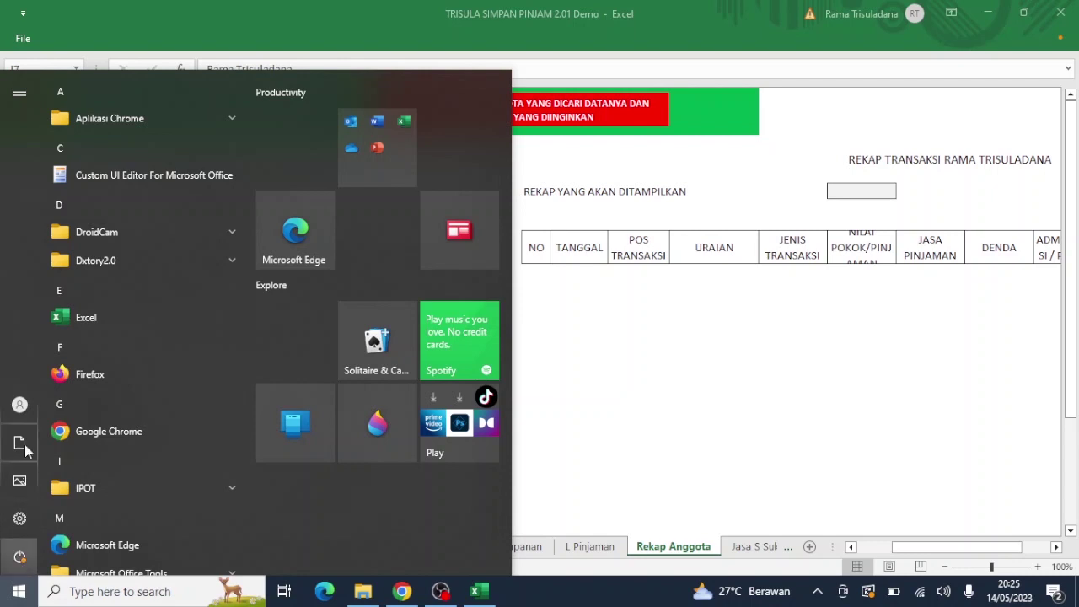
{"action": "mouse_move", "coordinate": [21, 525]}
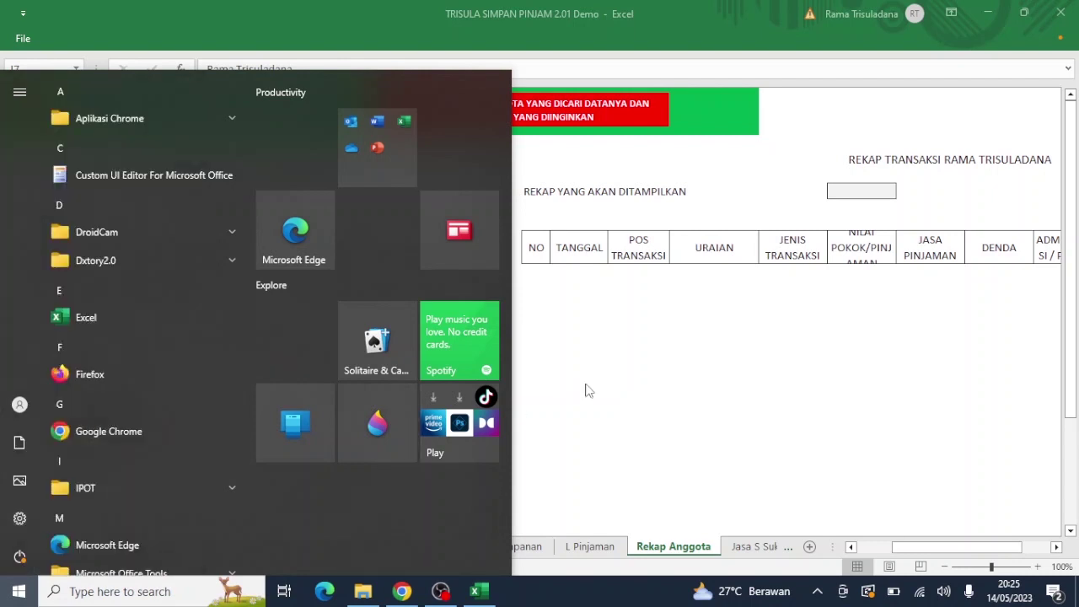
{"action": "left_click", "coordinate": [369, 594]}
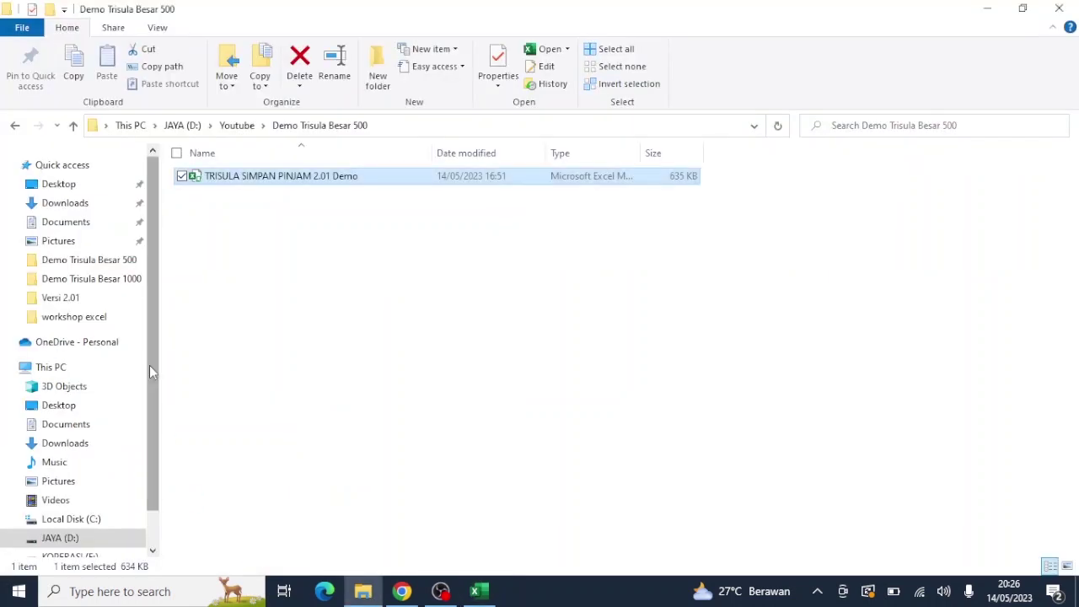
{"action": "left_click", "coordinate": [81, 363]}
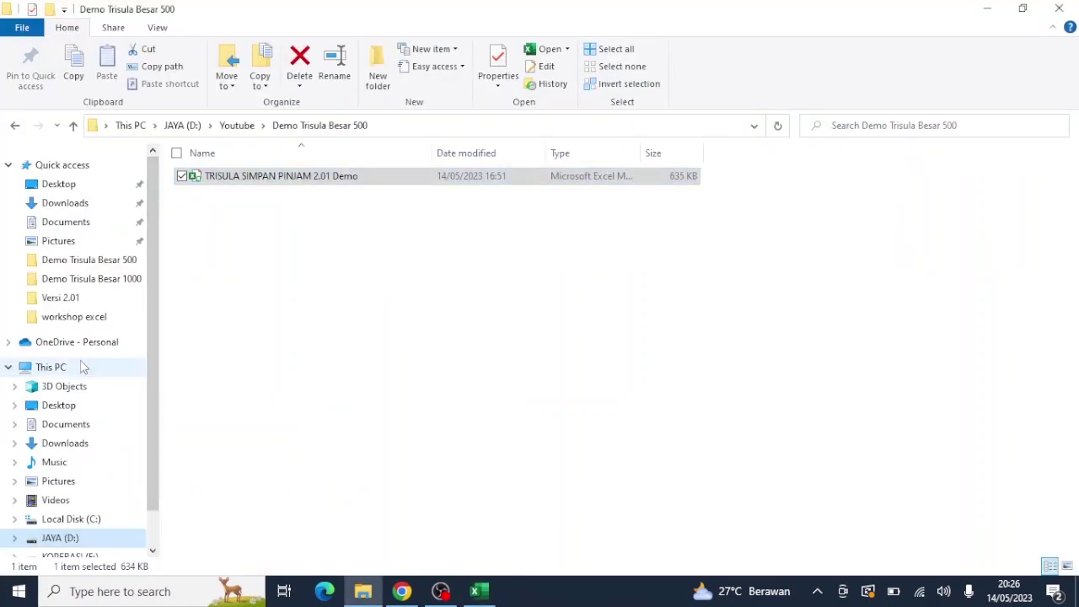
{"action": "right_click", "coordinate": [71, 372]}
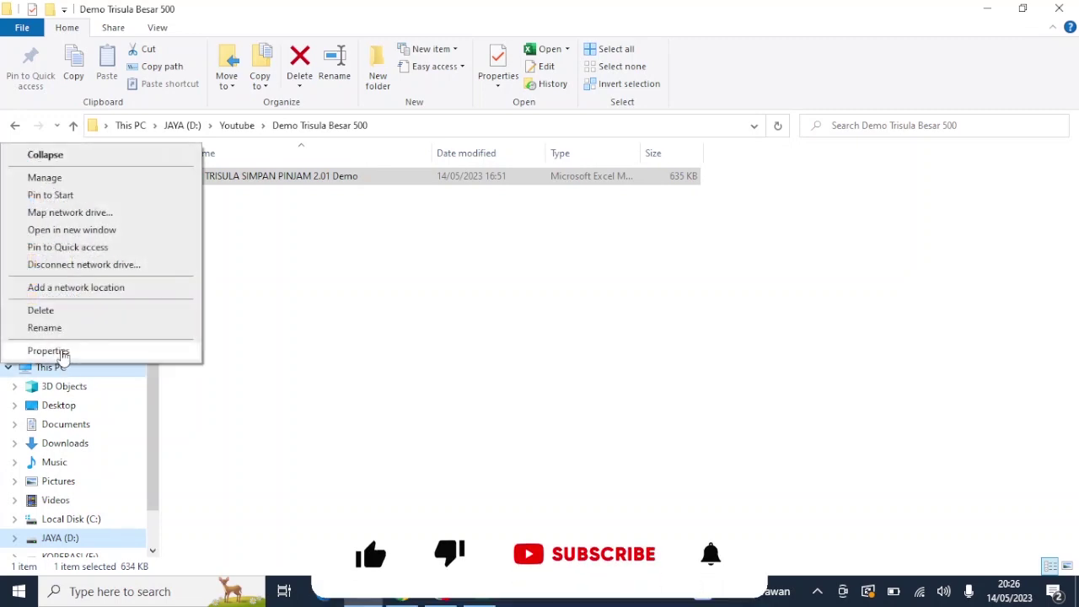
{"action": "left_click", "coordinate": [48, 351]}
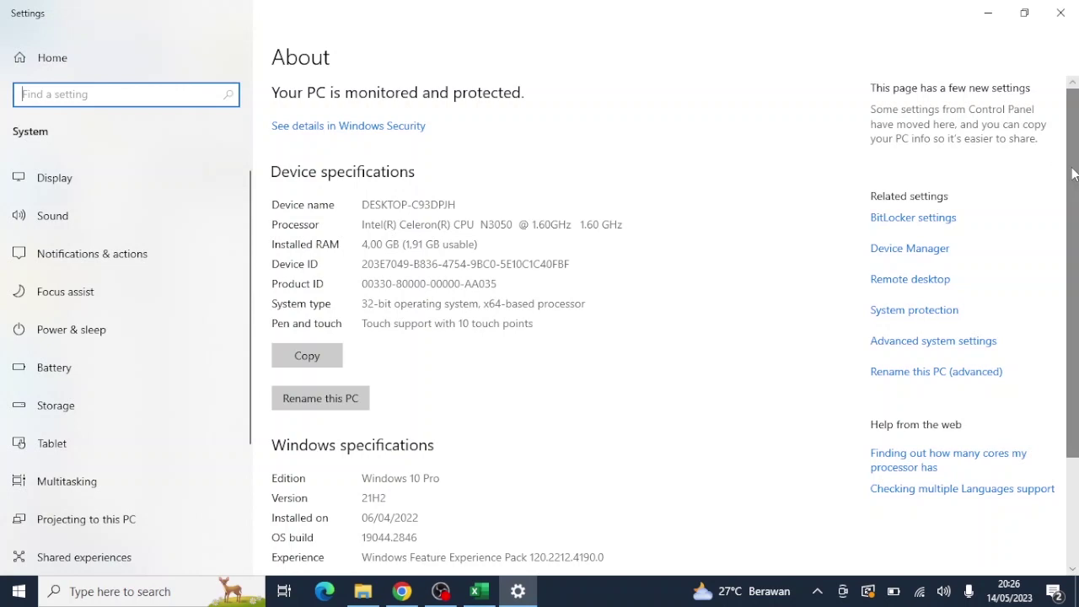
Step: Review the About specs (Celeron N3050, 4.00 GB RAM, Windows 10 Pro 21H2), then close Settings
{"action": "left_click_drag", "start_coordinate": [1073, 173], "coordinate": [1072, 228]}
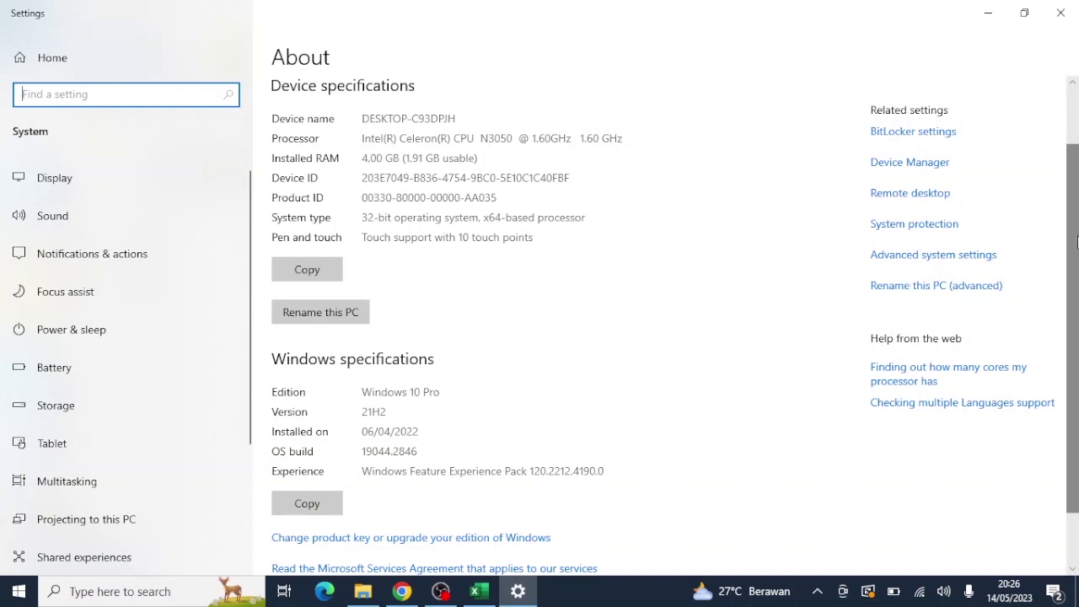
{"action": "left_click_drag", "start_coordinate": [1078, 242], "coordinate": [1077, 193]}
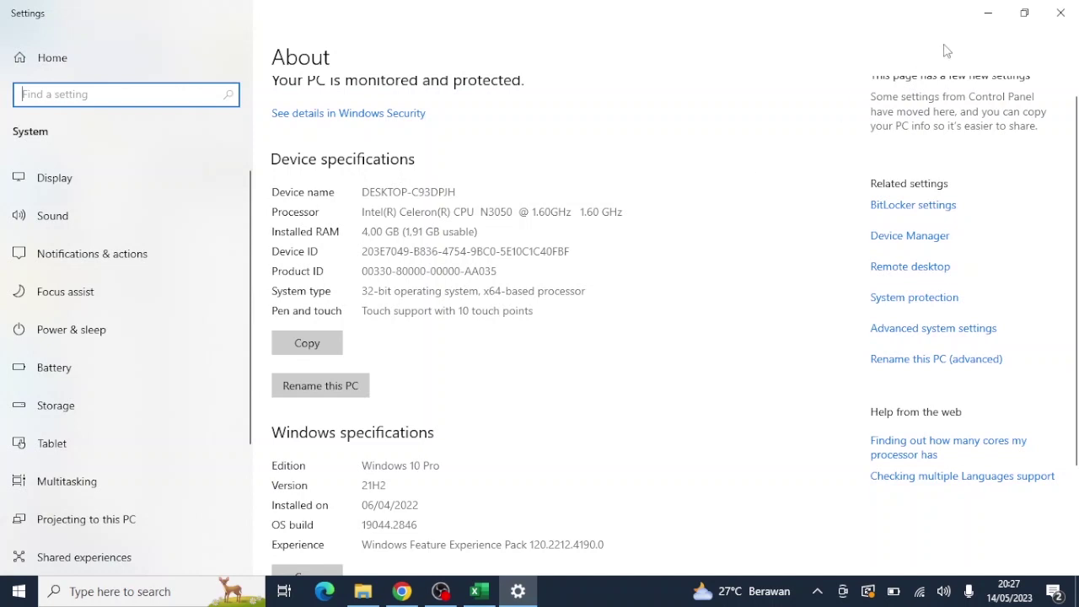
{"action": "left_click", "coordinate": [1065, 24]}
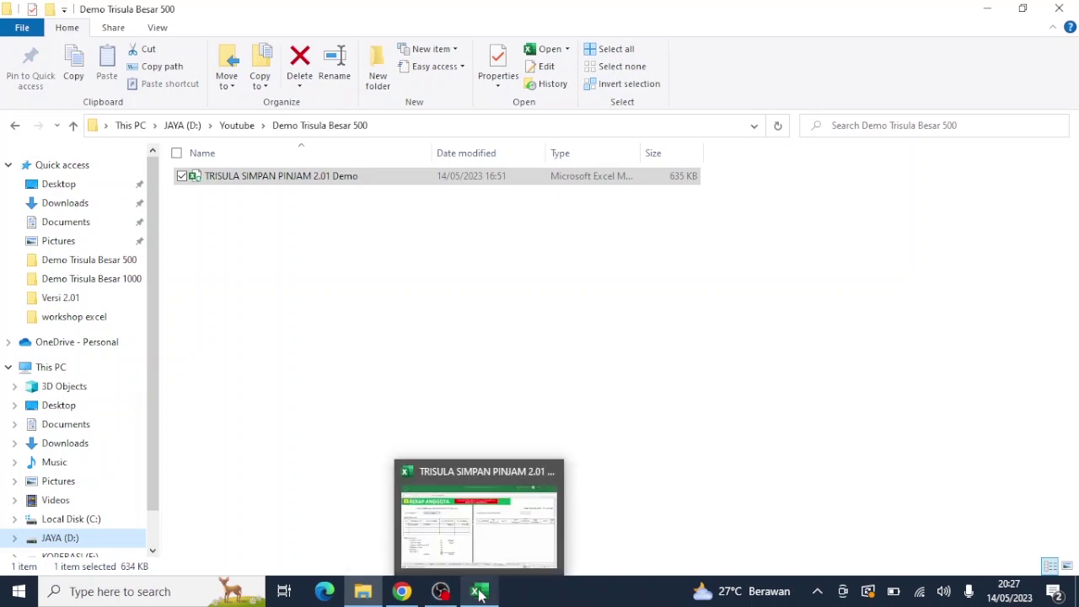
Step: Back in Excel, choose SIMPANAN in the Z7 recap dropdown to list the 530.000 deposit
{"action": "left_click", "coordinate": [479, 594]}
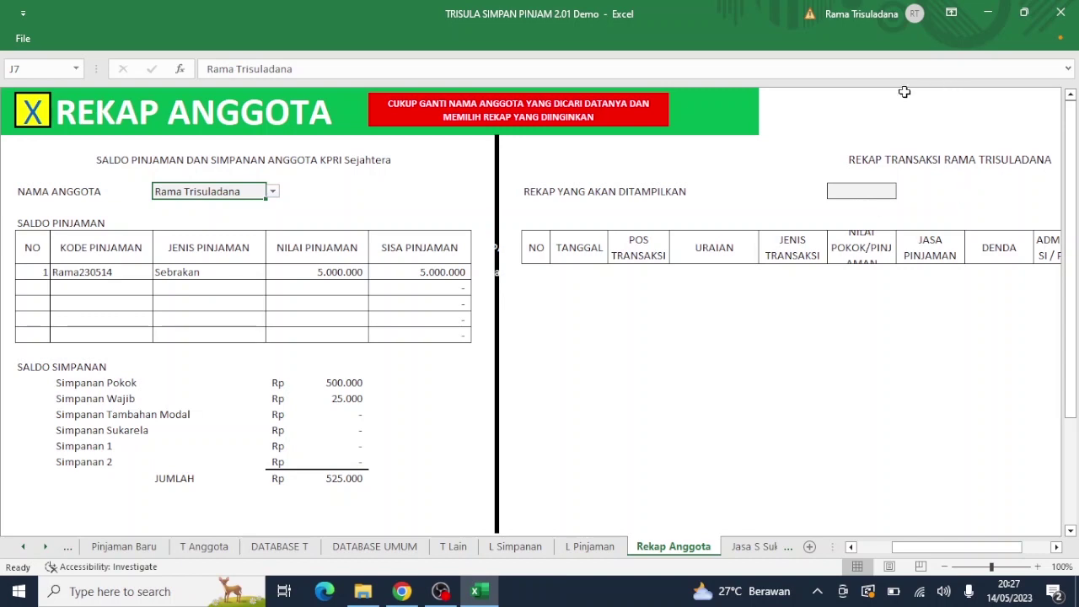
{"action": "left_click", "coordinate": [875, 191]}
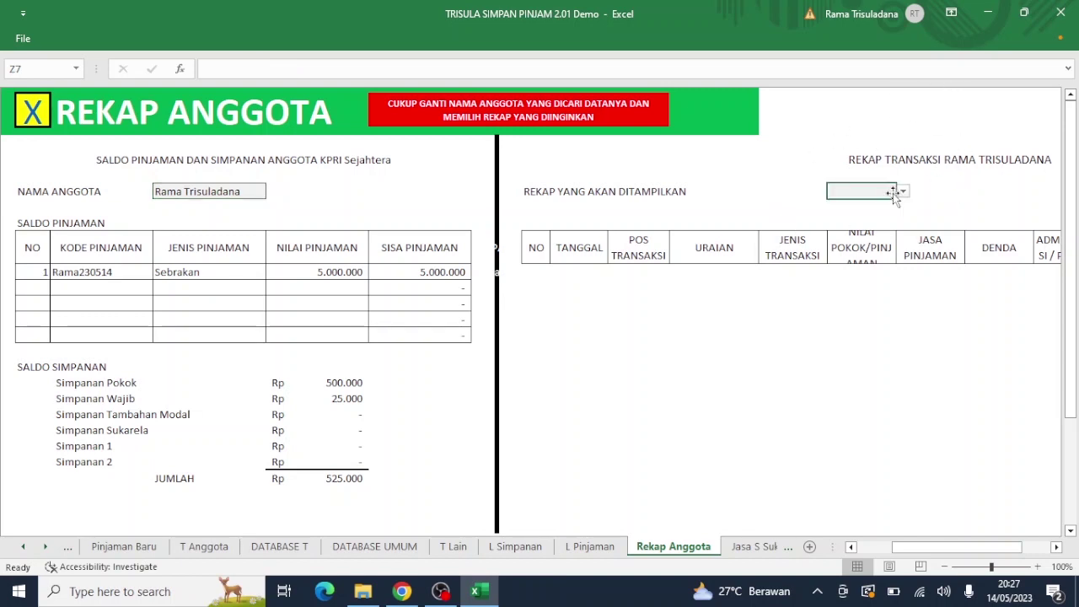
{"action": "left_click", "coordinate": [902, 192]}
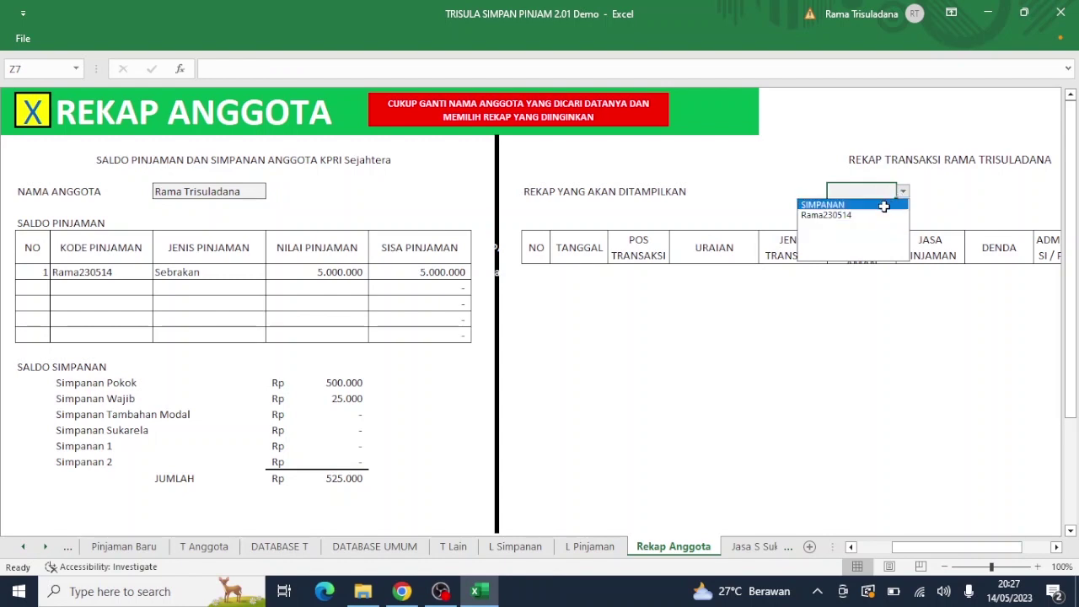
{"action": "left_click", "coordinate": [884, 206]}
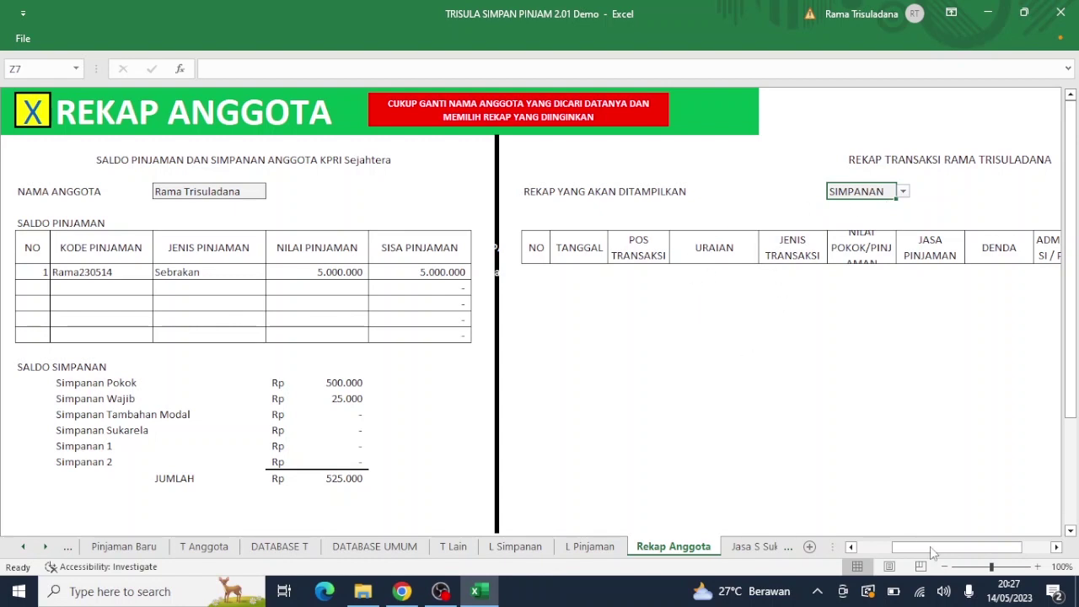
{"action": "left_click_drag", "start_coordinate": [930, 546], "coordinate": [956, 548]}
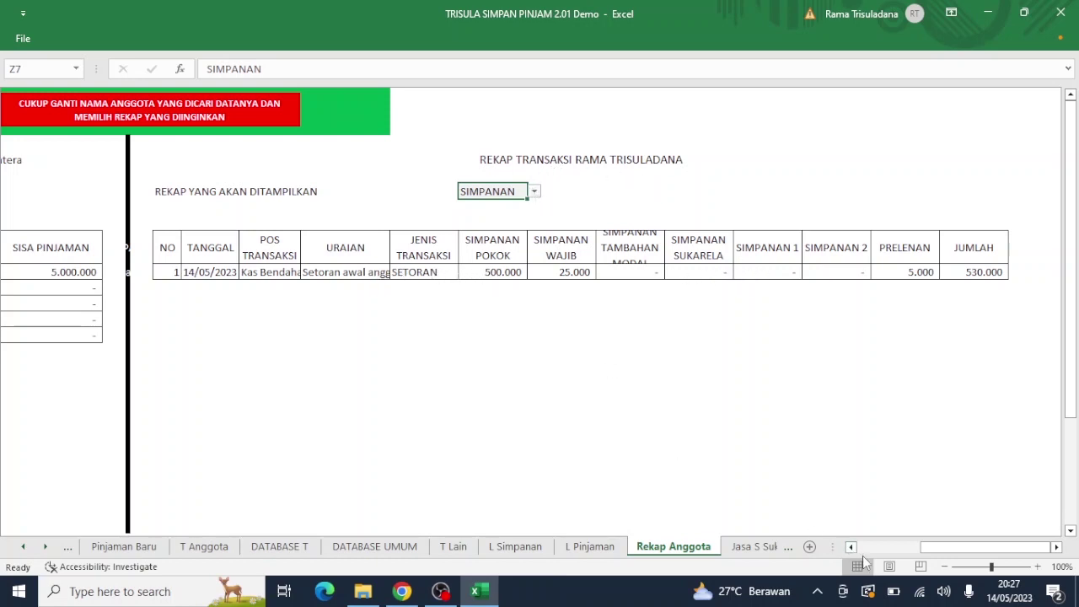
{"action": "scroll", "coordinate": [865, 552], "scroll_direction": "left", "scroll_amount": 5}
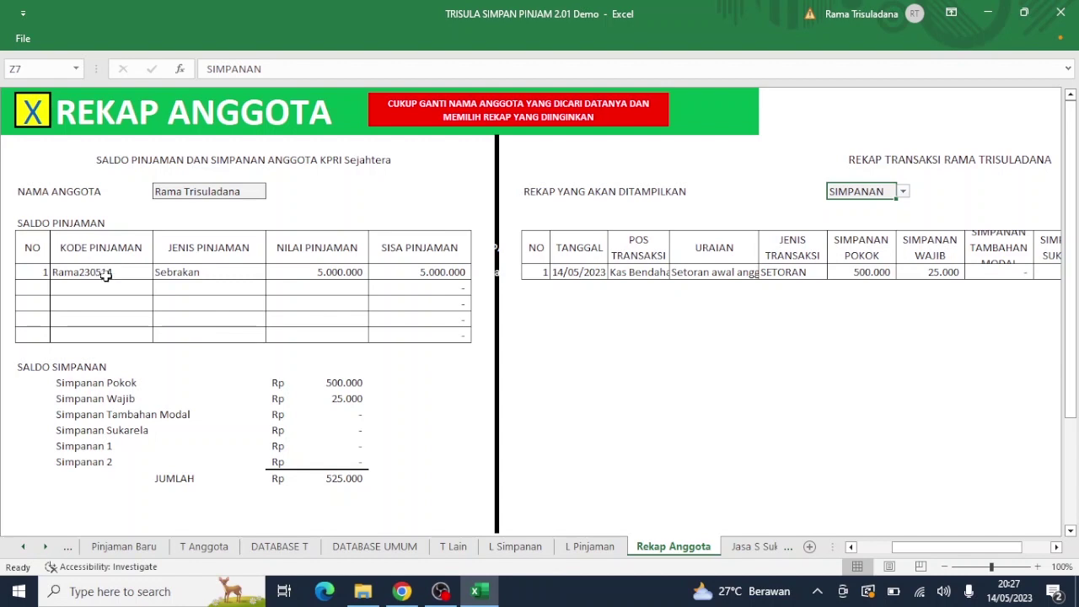
{"action": "left_click", "coordinate": [902, 193]}
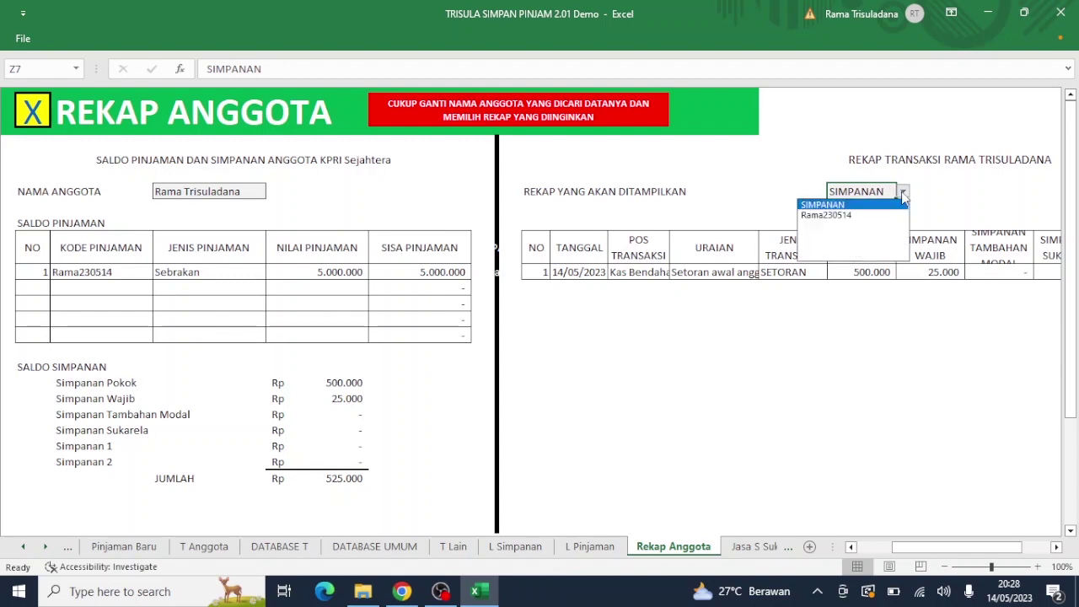
Step: Switch the Z7 recap to the member's loan, showing the 5.000.000 disbursement and 4.950.000 net
{"action": "left_click", "coordinate": [877, 215]}
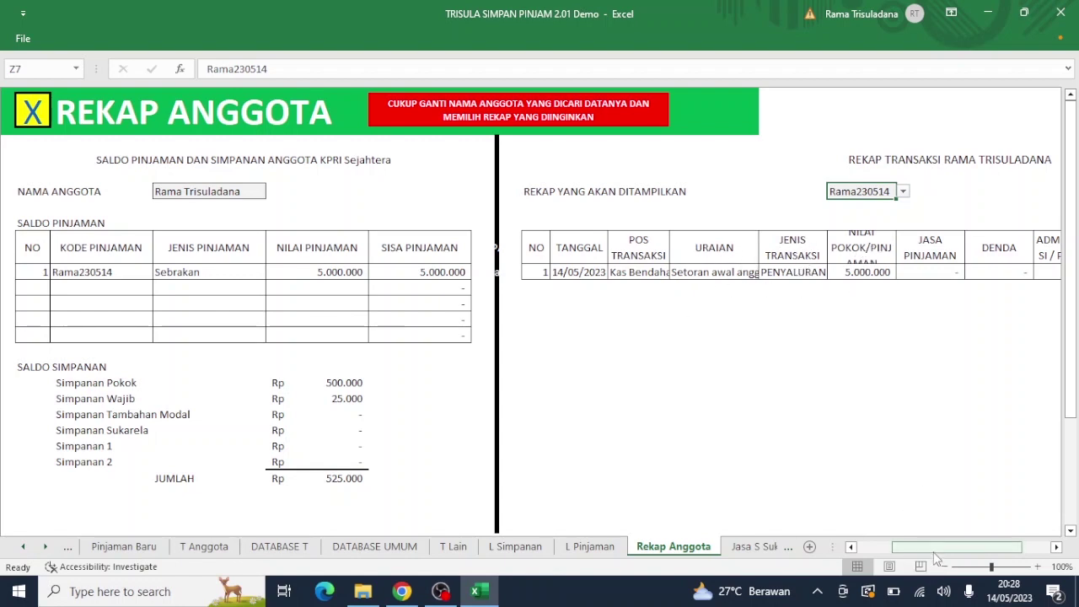
{"action": "left_click_drag", "start_coordinate": [936, 556], "coordinate": [1003, 556]}
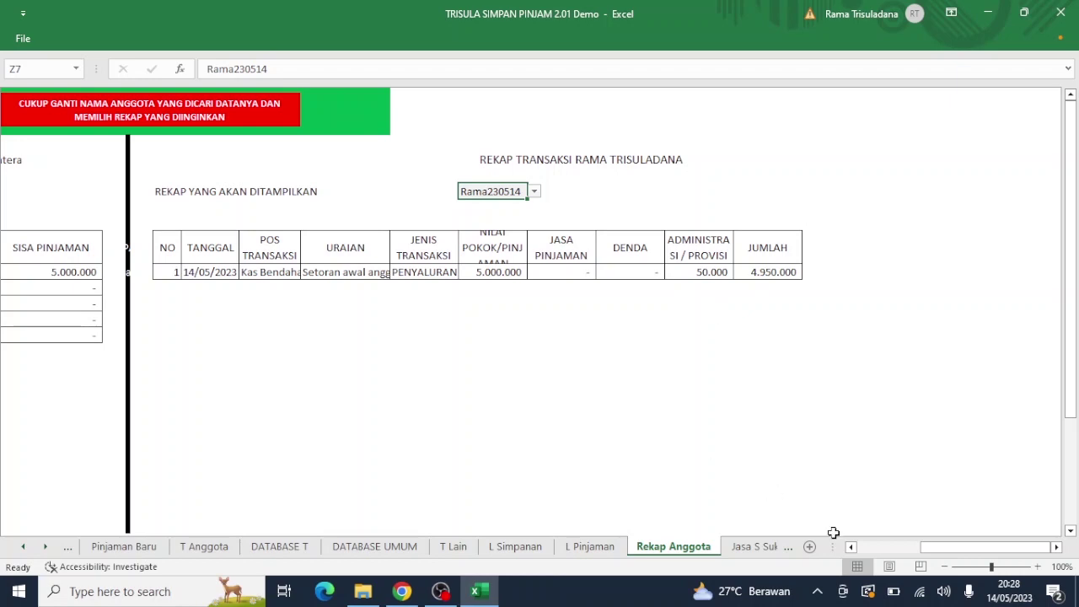
{"action": "left_click", "coordinate": [862, 547]}
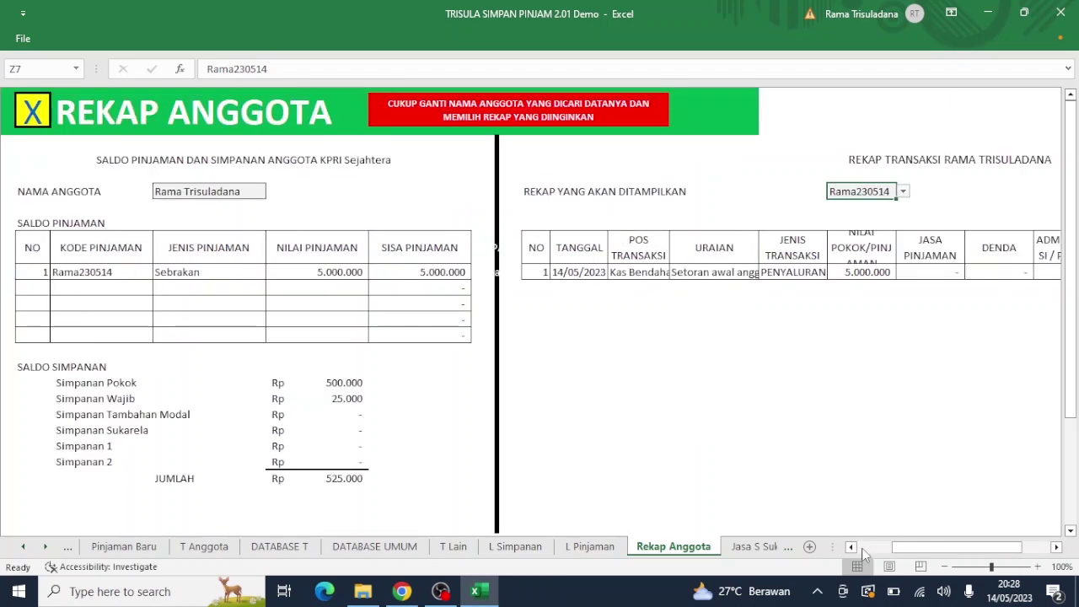
{"action": "left_click_drag", "start_coordinate": [898, 548], "coordinate": [921, 548]}
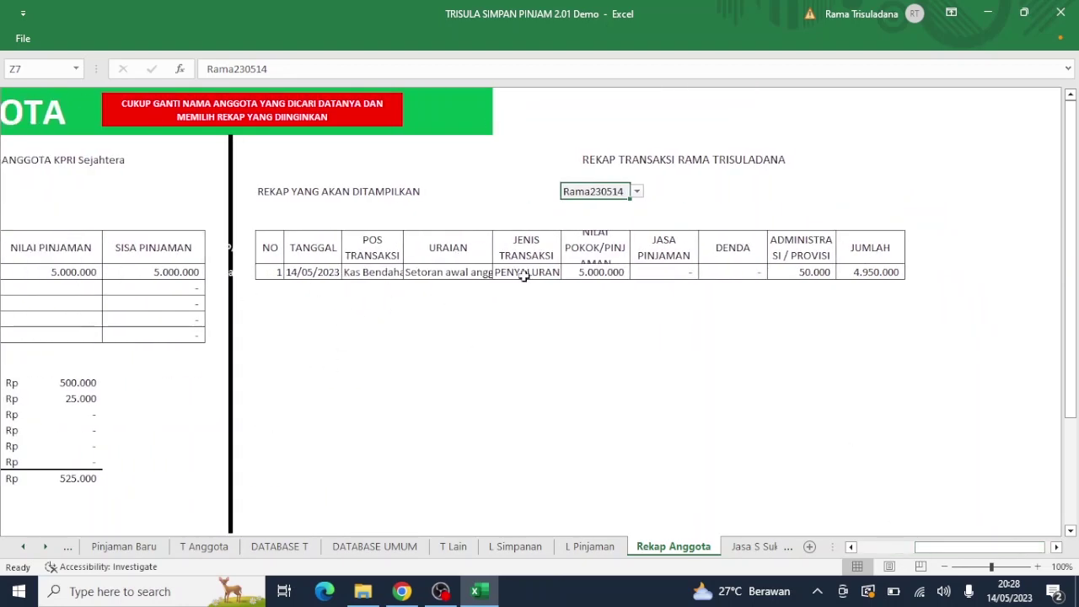
{"action": "left_click", "coordinate": [865, 547]}
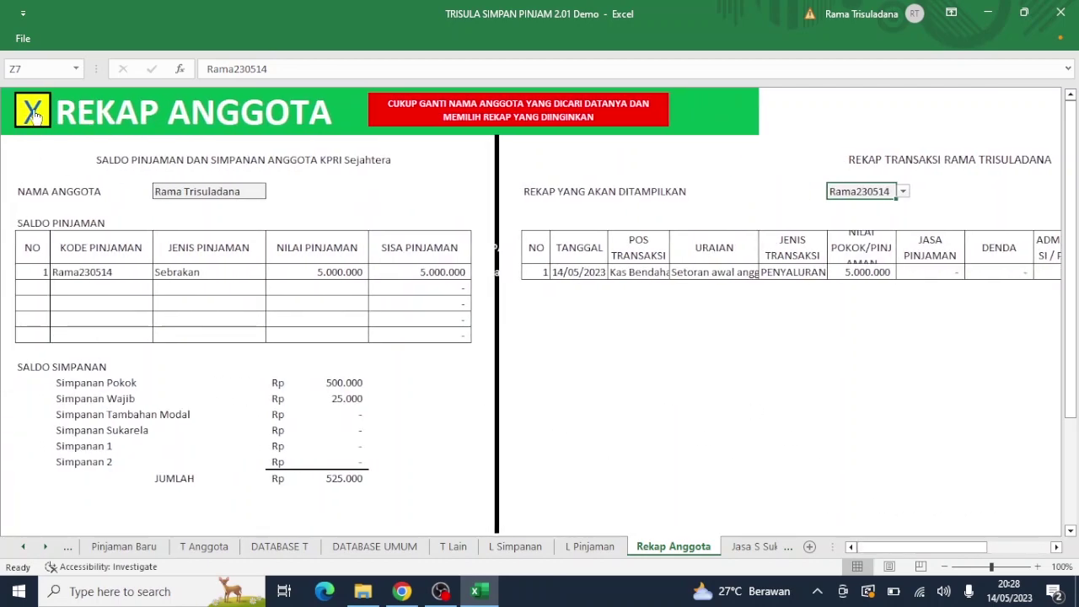
{"action": "left_click", "coordinate": [34, 112]}
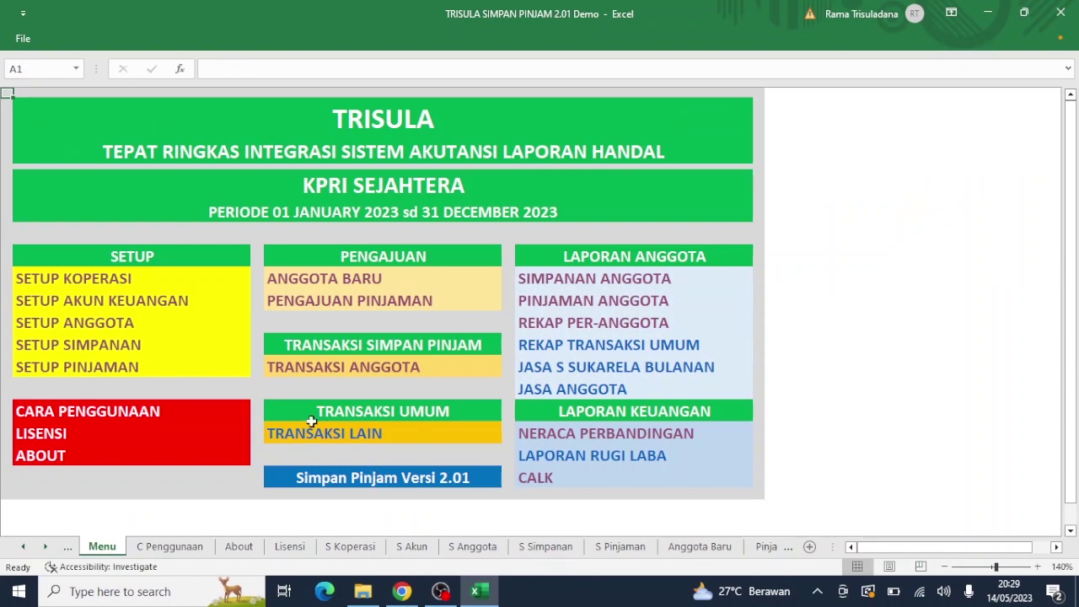
Step: On the T Lain sheet, set the transaction type to PEMBAYARAN dated 14/5
{"action": "left_click", "coordinate": [333, 434]}
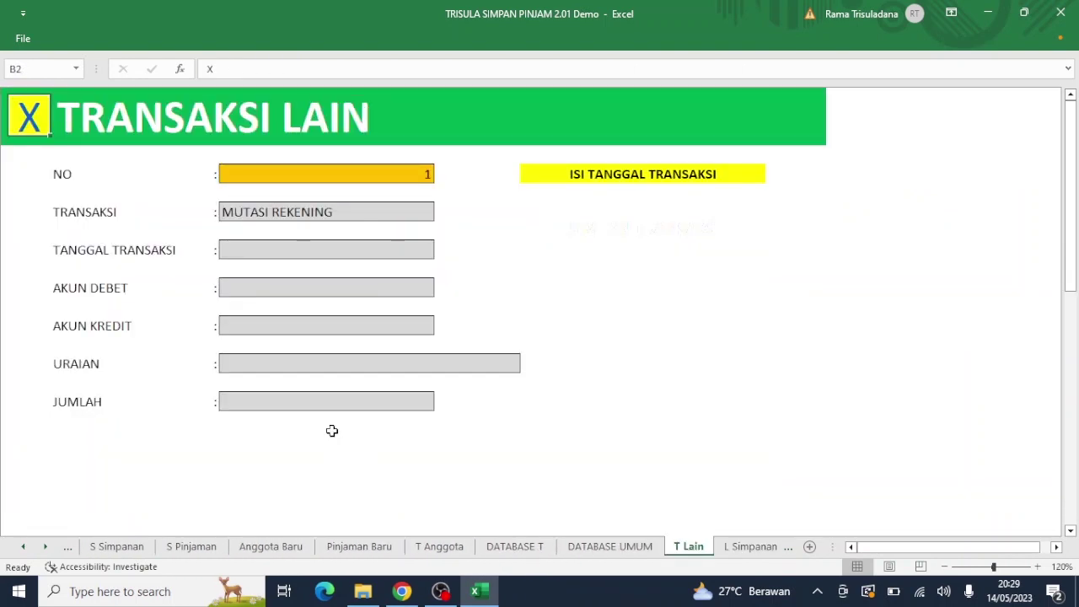
{"action": "left_click", "coordinate": [369, 212]}
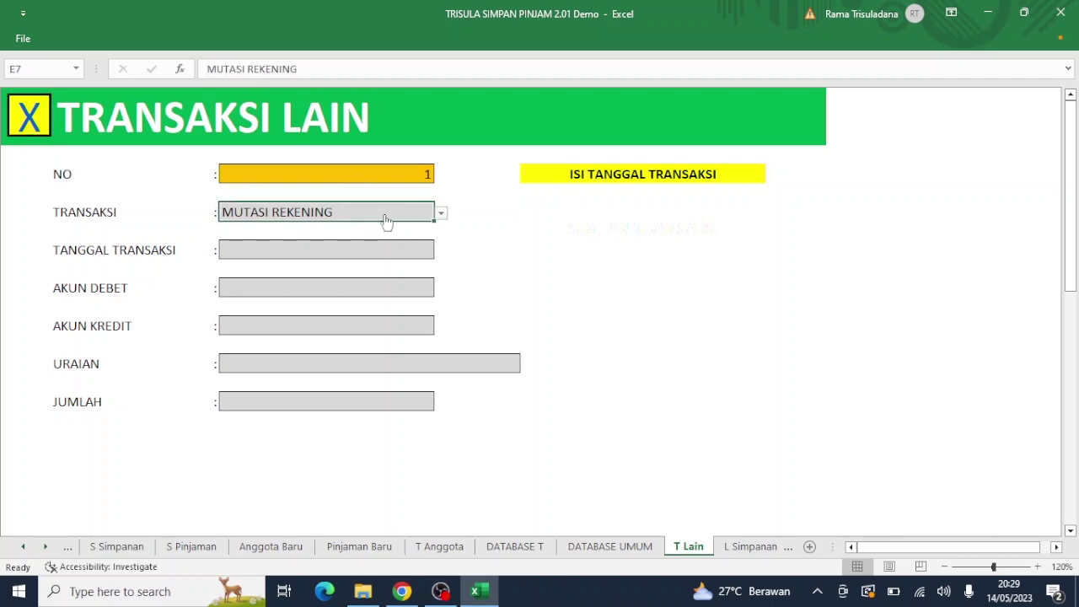
{"action": "left_click", "coordinate": [441, 214]}
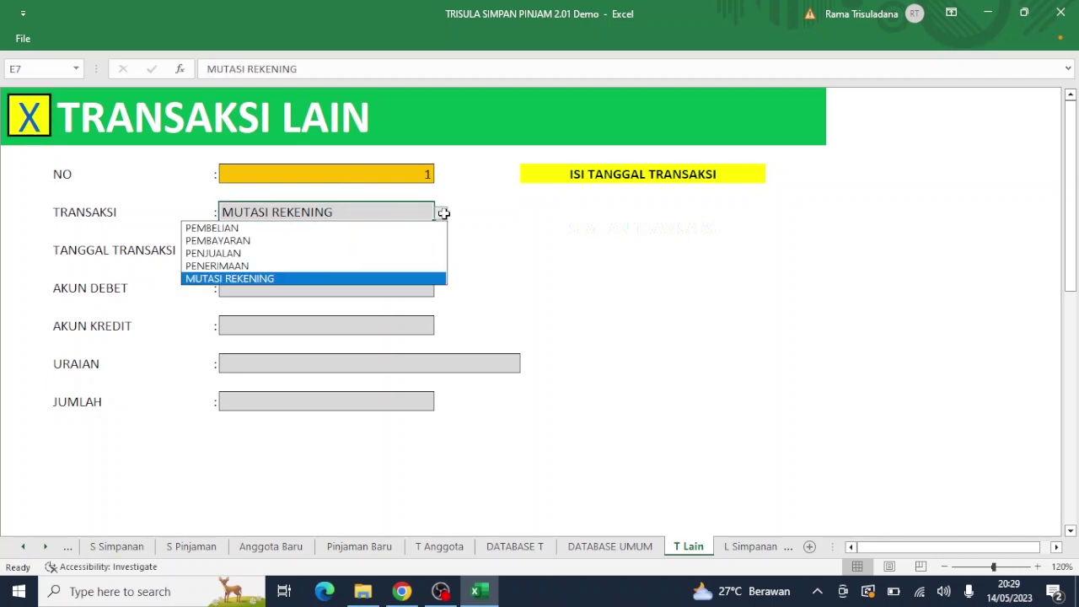
{"action": "left_click", "coordinate": [347, 240]}
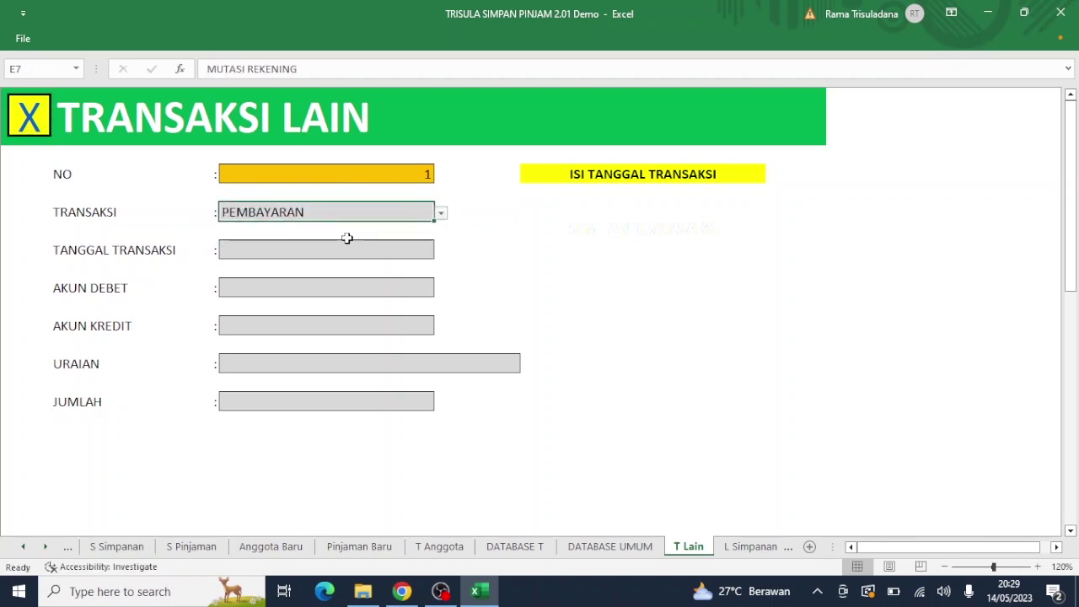
{"action": "left_click", "coordinate": [344, 250]}
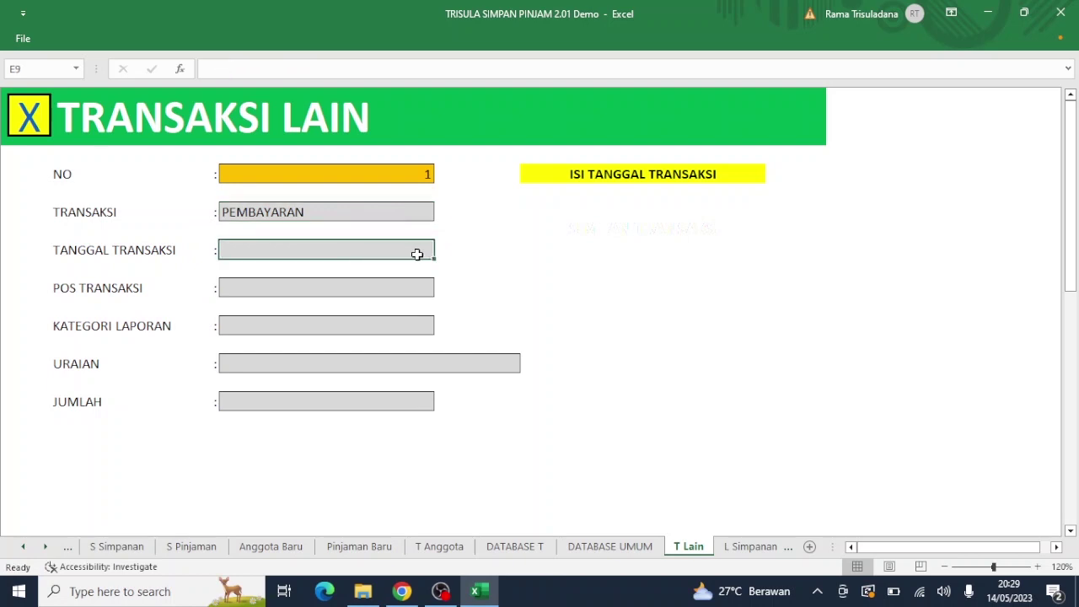
{"action": "type", "text": "14/5/23"}
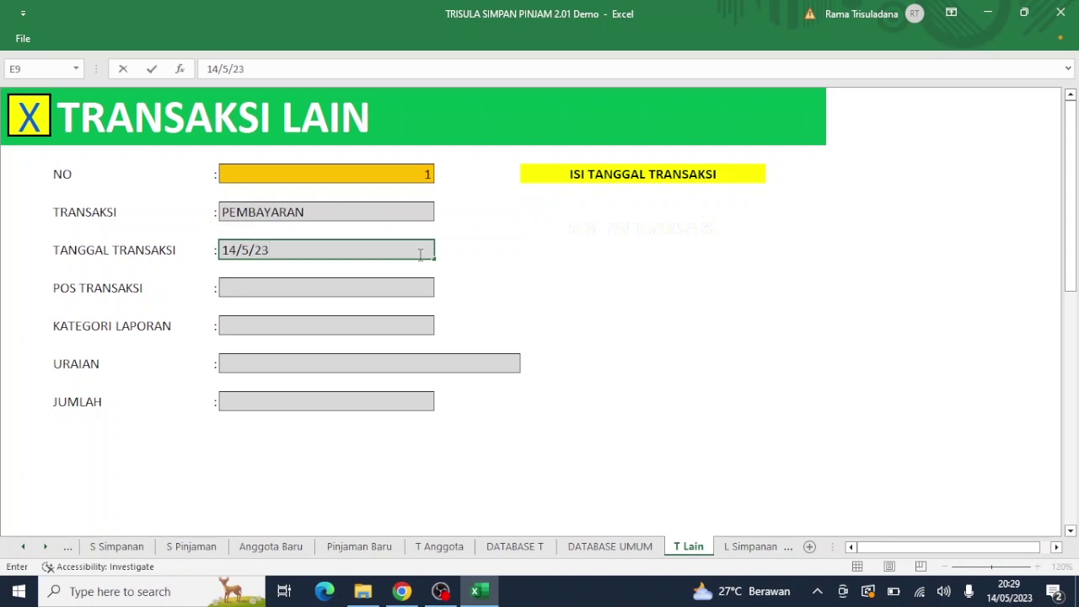
{"action": "key", "text": "Return"}
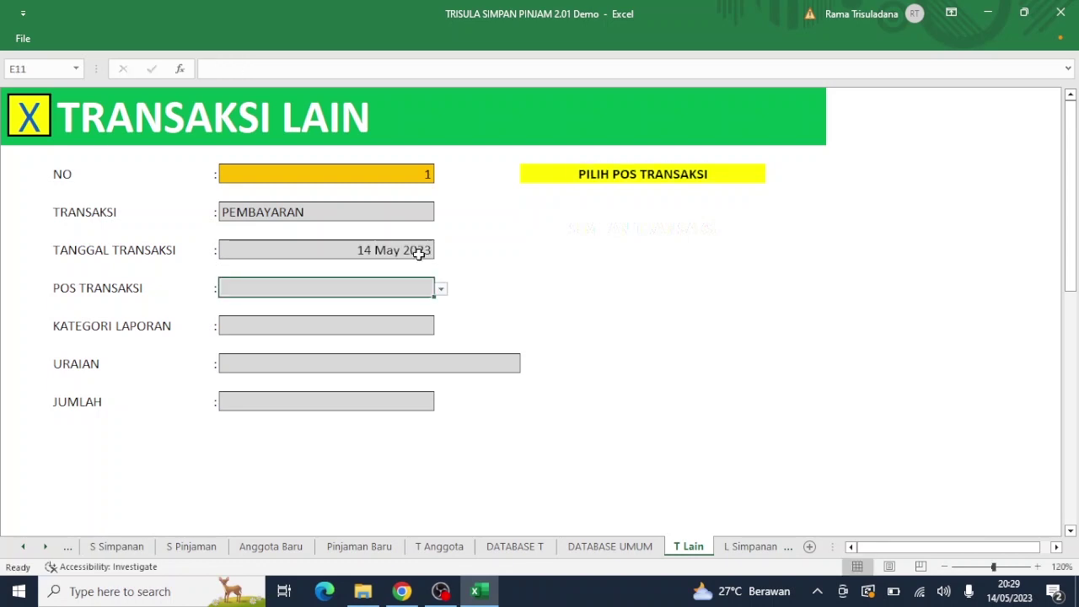
Step: Post the payment to Bank BTN as its POS TRANSAKSI
{"action": "left_click", "coordinate": [440, 290]}
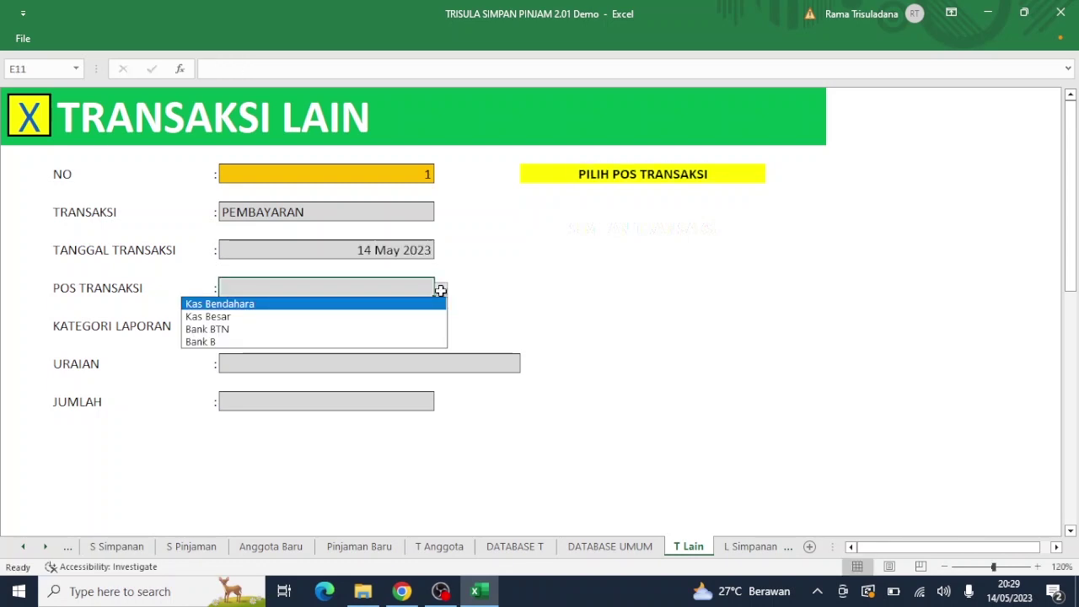
{"action": "left_click", "coordinate": [353, 328]}
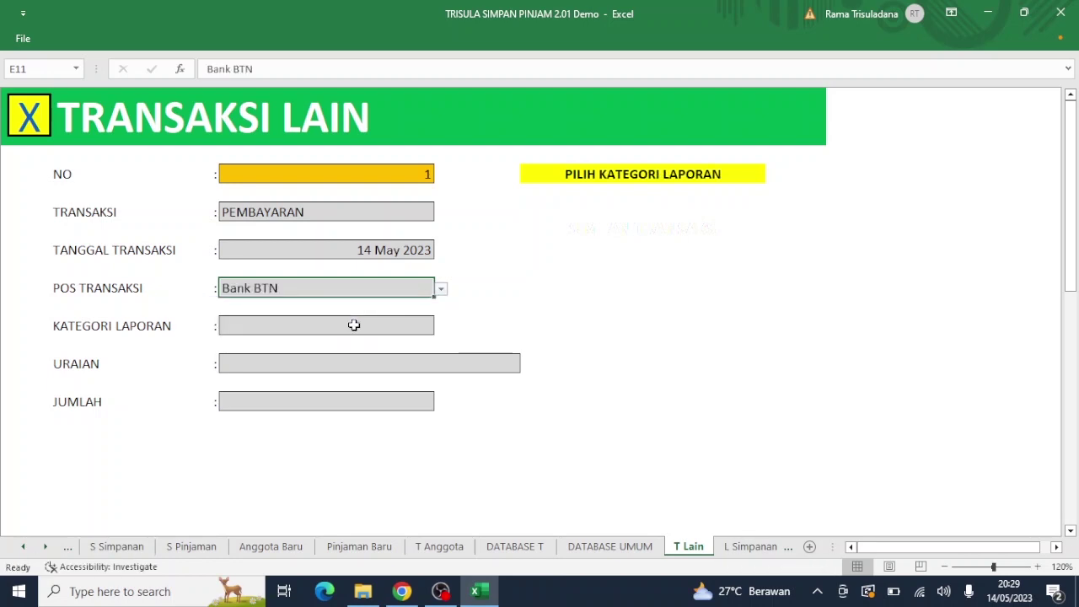
{"action": "left_click", "coordinate": [341, 324]}
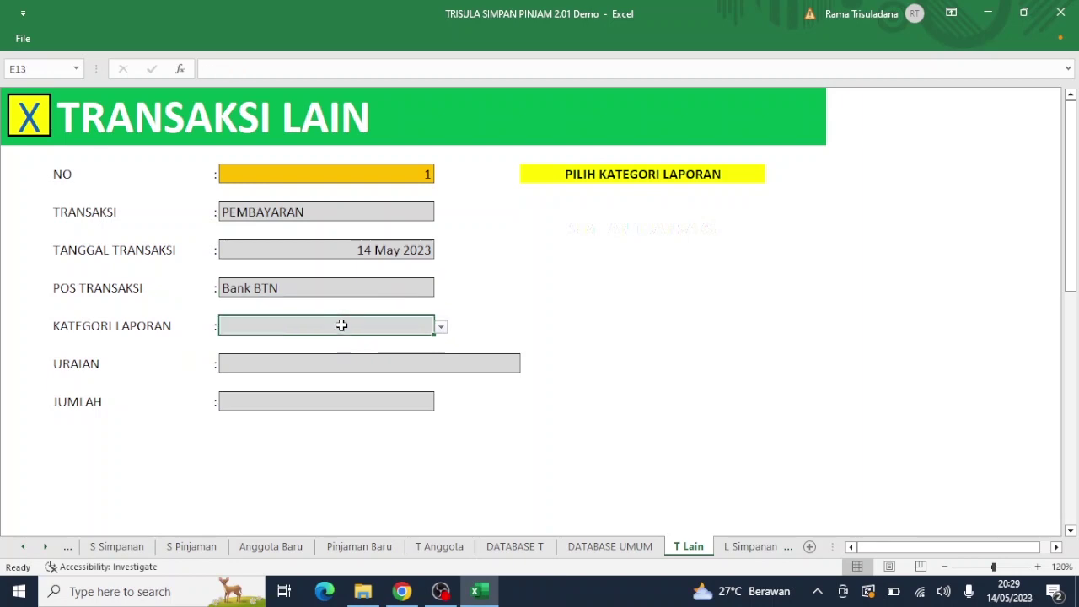
Step: Give payment 1 the report category Biaya listrik, air dan telepon
{"action": "left_click", "coordinate": [440, 328]}
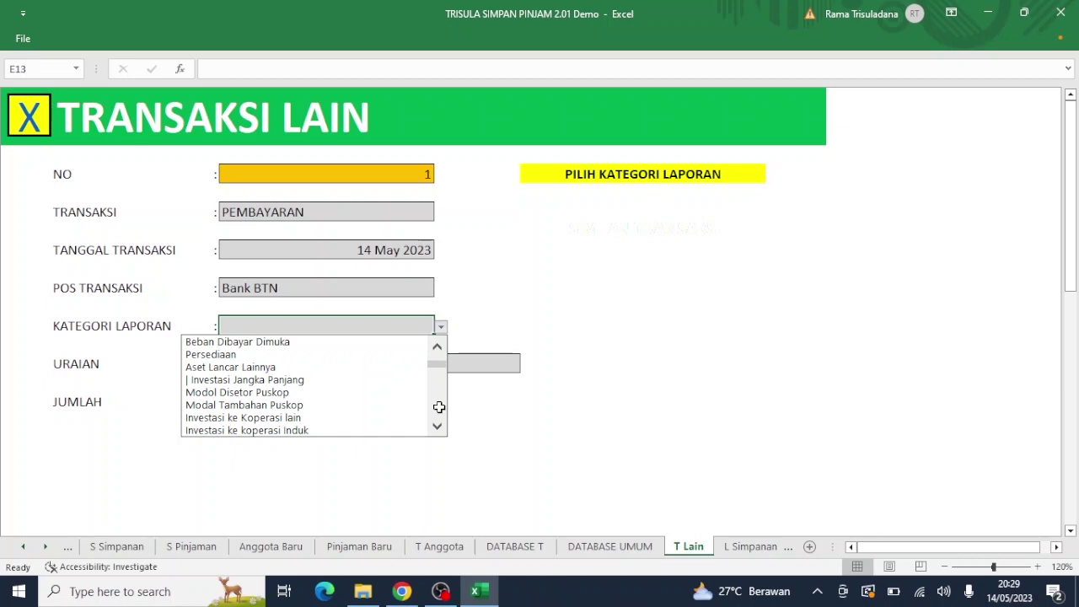
{"action": "scroll", "coordinate": [439, 408], "scroll_direction": "down", "scroll_amount": 6}
{"action": "scroll", "coordinate": [439, 407], "scroll_direction": "down", "scroll_amount": 3}
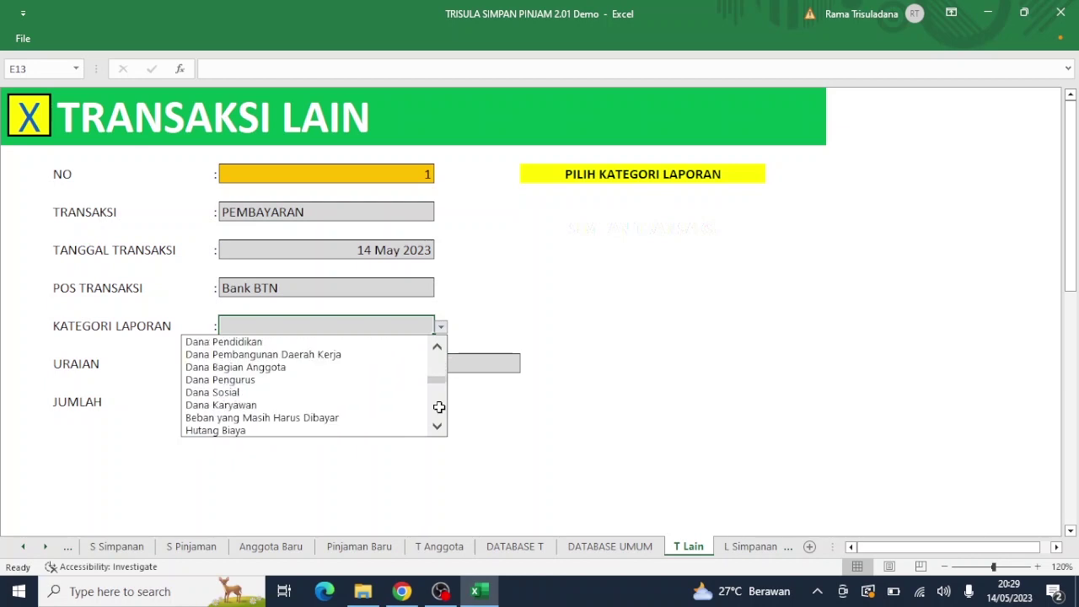
{"action": "left_click", "coordinate": [438, 430]}
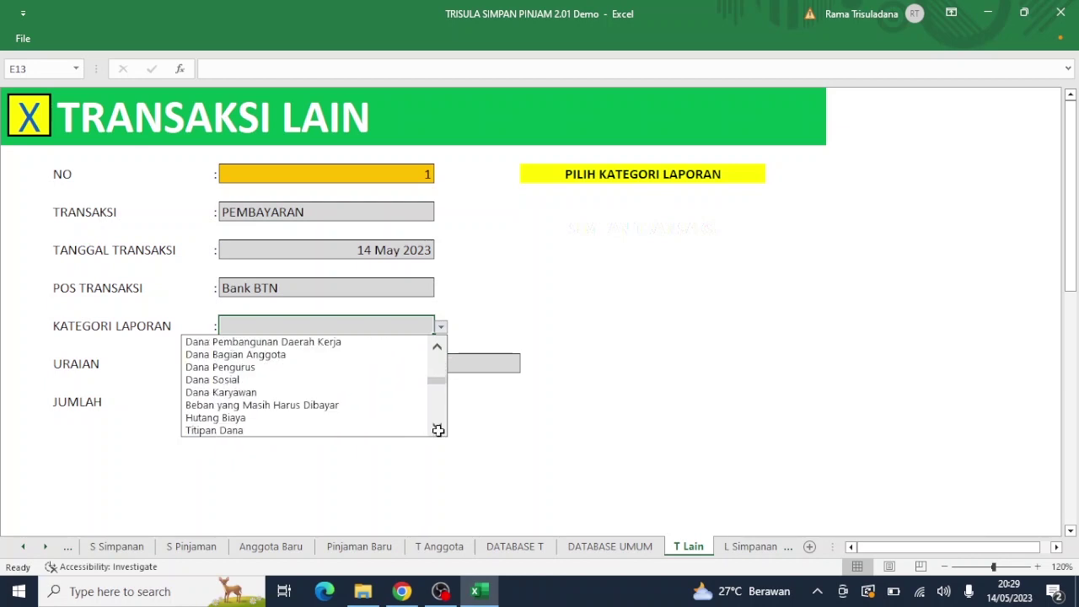
{"action": "left_click", "coordinate": [439, 430]}
{"action": "left_click", "coordinate": [438, 430]}
{"action": "left_click", "coordinate": [438, 430]}
{"action": "left_click", "coordinate": [438, 430]}
{"action": "left_click", "coordinate": [438, 430]}
{"action": "left_click", "coordinate": [438, 430]}
{"action": "left_click", "coordinate": [438, 430]}
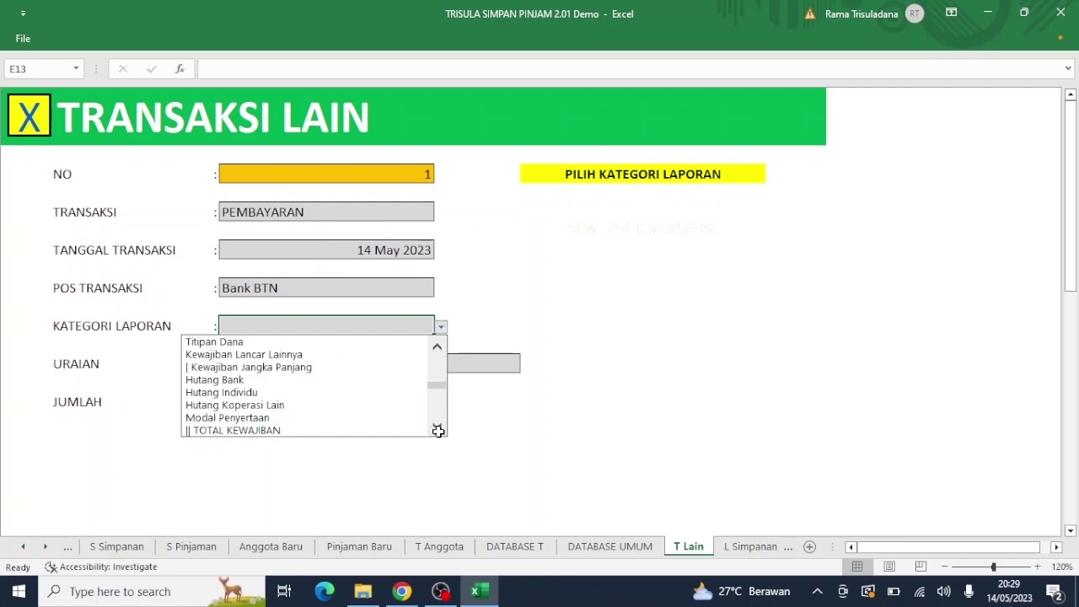
{"action": "left_click", "coordinate": [439, 430]}
{"action": "left_click", "coordinate": [438, 430]}
{"action": "left_click", "coordinate": [438, 430]}
{"action": "left_click", "coordinate": [438, 430]}
{"action": "left_click", "coordinate": [439, 430]}
{"action": "left_click", "coordinate": [438, 430]}
{"action": "left_click", "coordinate": [439, 430]}
{"action": "left_click", "coordinate": [438, 430]}
{"action": "left_click", "coordinate": [438, 430]}
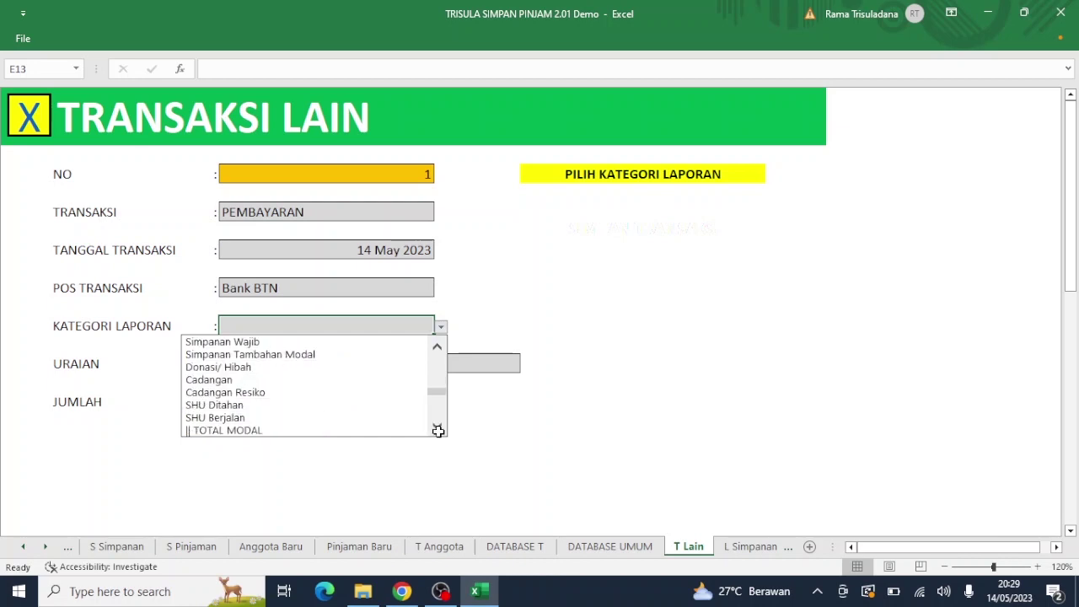
{"action": "left_click", "coordinate": [439, 430]}
{"action": "left_click", "coordinate": [439, 430]}
{"action": "left_click", "coordinate": [438, 430]}
{"action": "left_click", "coordinate": [438, 430]}
{"action": "left_click", "coordinate": [438, 431]}
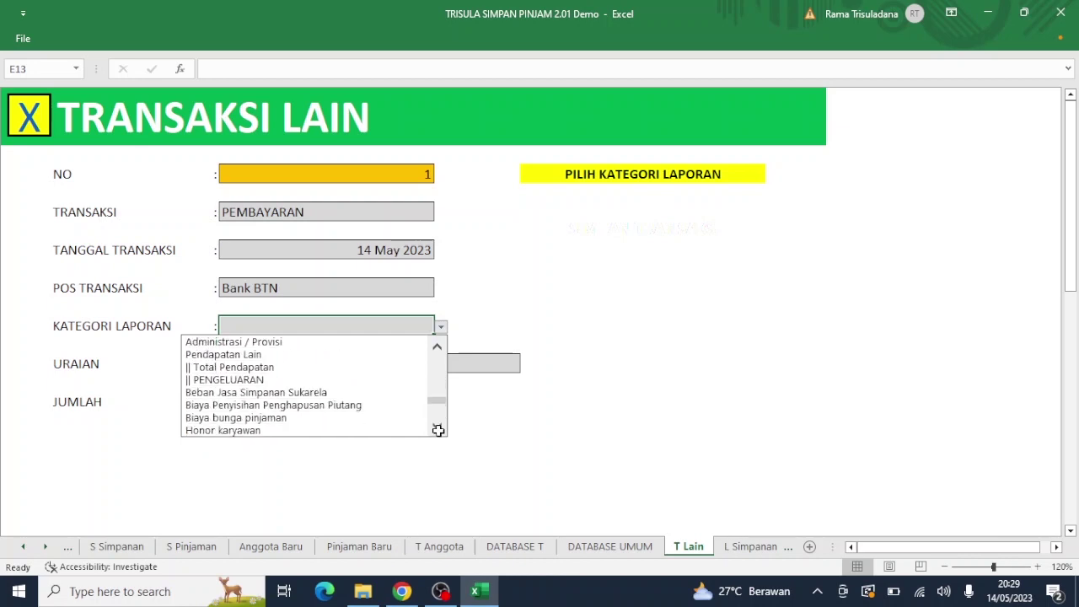
{"action": "left_click", "coordinate": [439, 430]}
{"action": "left_click", "coordinate": [439, 431]}
{"action": "left_click", "coordinate": [439, 430]}
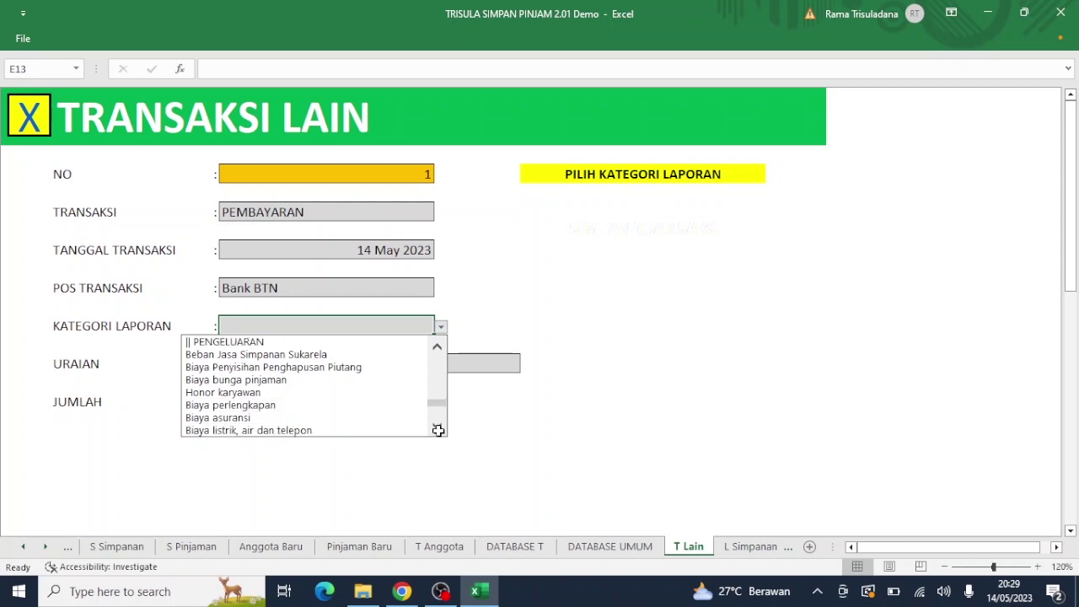
{"action": "left_click", "coordinate": [378, 427]}
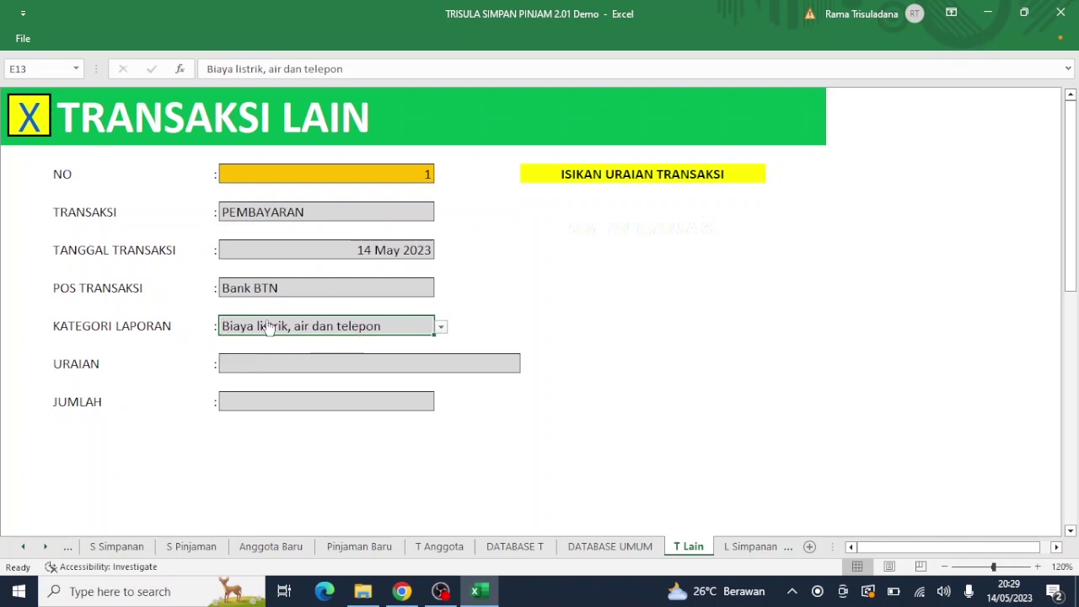
{"action": "left_click", "coordinate": [29, 120]}
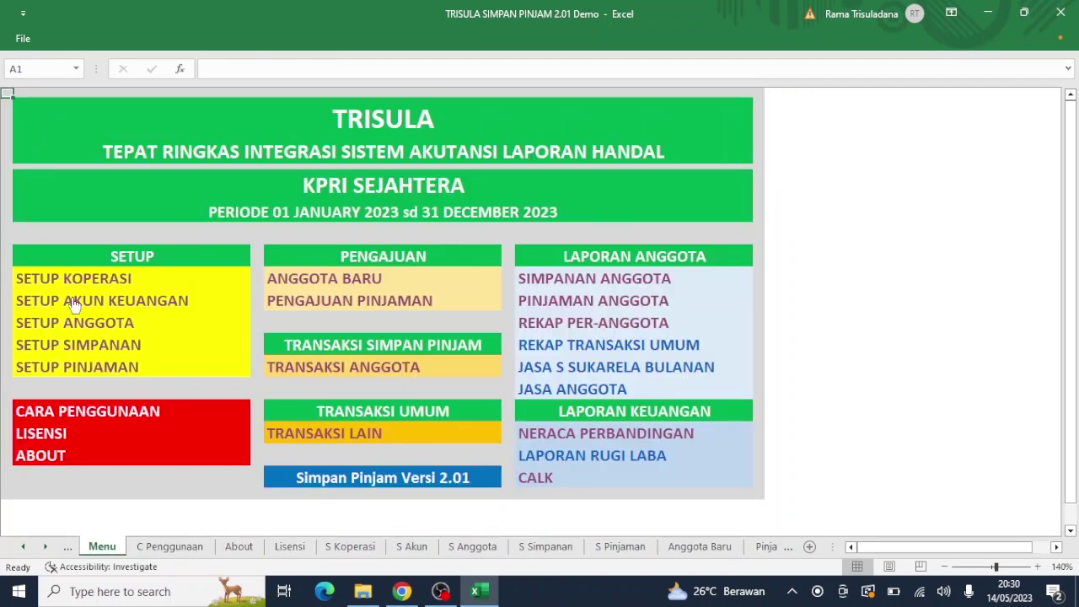
Step: In the financial account setup, shorten 'Biaya listrik, air dan telepon' to 'Biaya listrik'
{"action": "left_click", "coordinate": [72, 300]}
{"action": "left_click", "coordinate": [72, 299]}
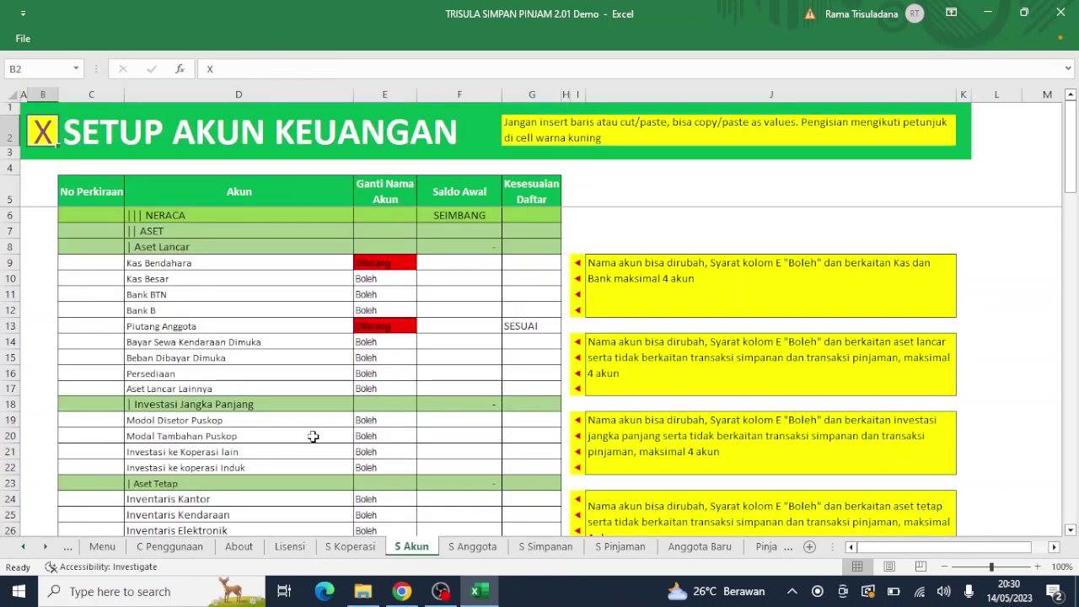
{"action": "left_click_drag", "start_coordinate": [1072, 164], "coordinate": [1065, 495]}
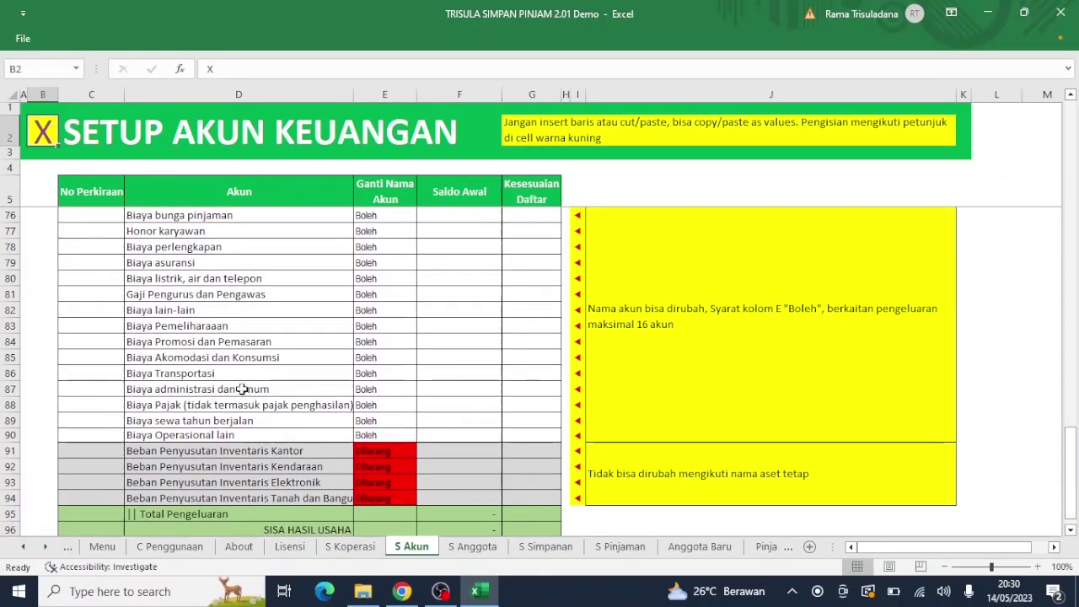
{"action": "left_click", "coordinate": [209, 278]}
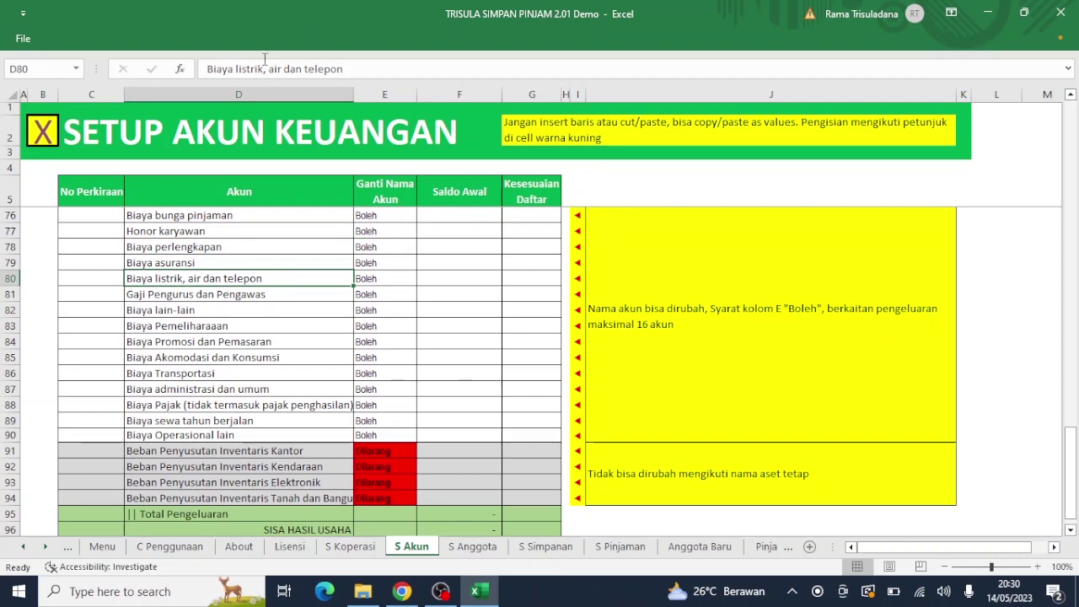
{"action": "left_click_drag", "start_coordinate": [266, 69], "coordinate": [404, 70]}
{"action": "key", "text": "BackSpace"}
{"action": "key", "text": "BackSpace"}
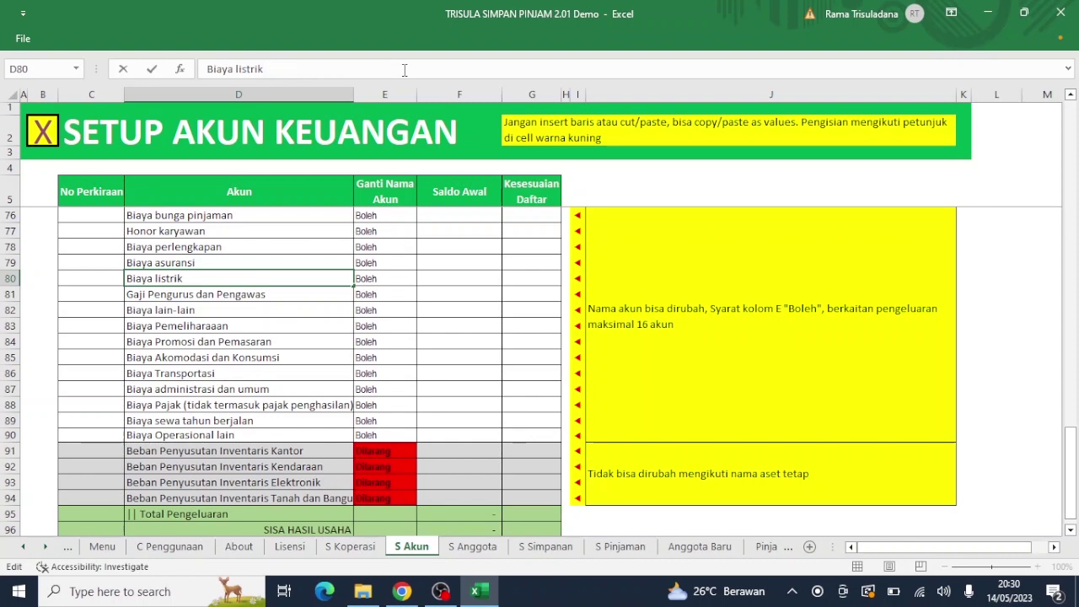
{"action": "key", "text": "Return"}
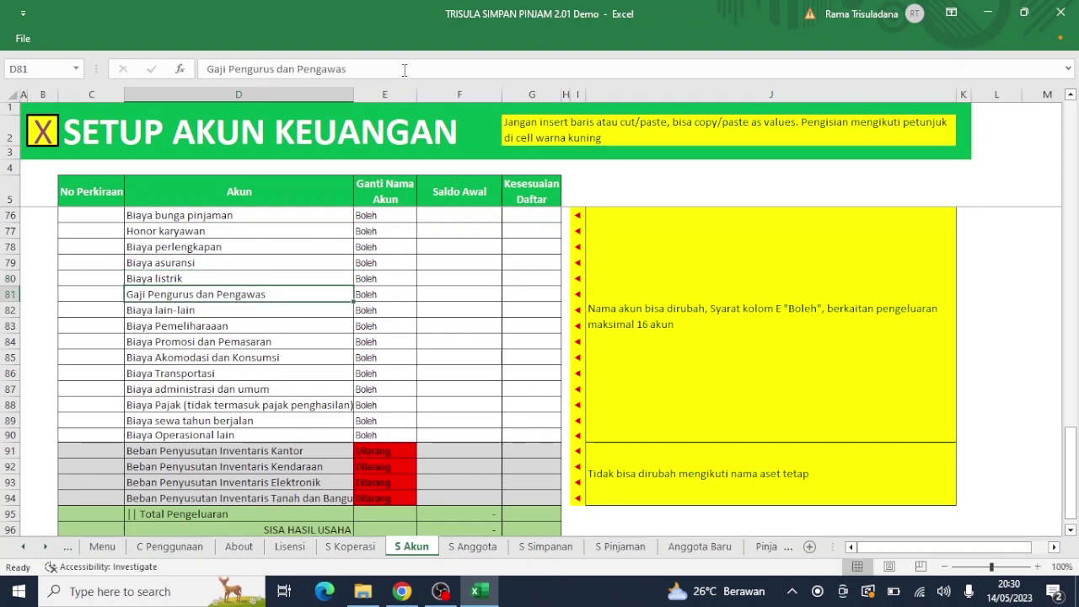
Step: Rename the Biaya asuransi account in row 79 to 'Biaya Telpon' and return to the menu
{"action": "key", "text": "Up"}
{"action": "key", "text": "Up"}
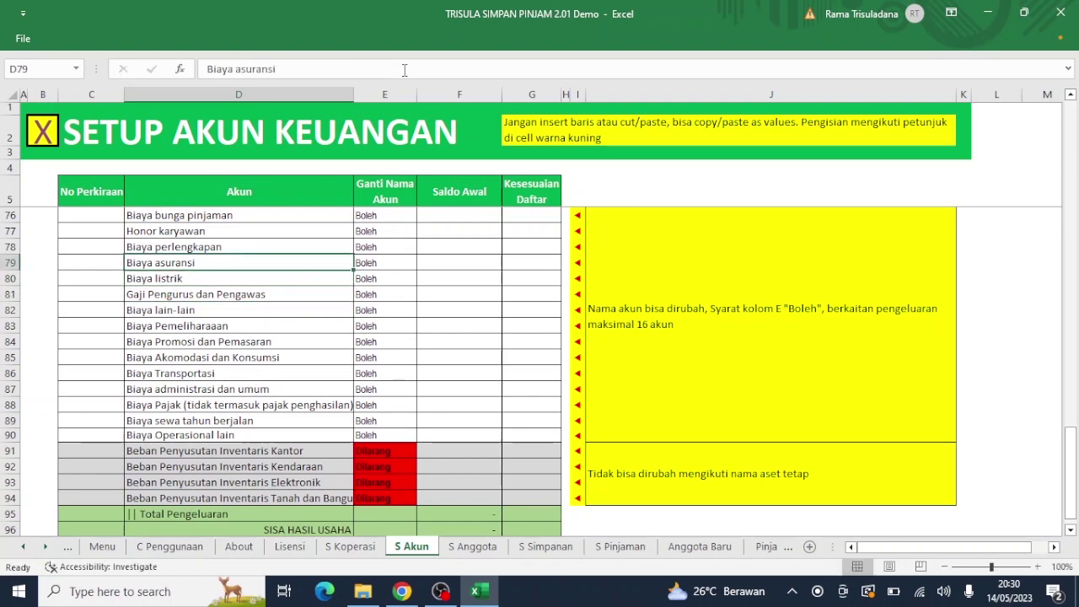
{"action": "key", "text": "Down"}
{"action": "key", "text": "Up"}
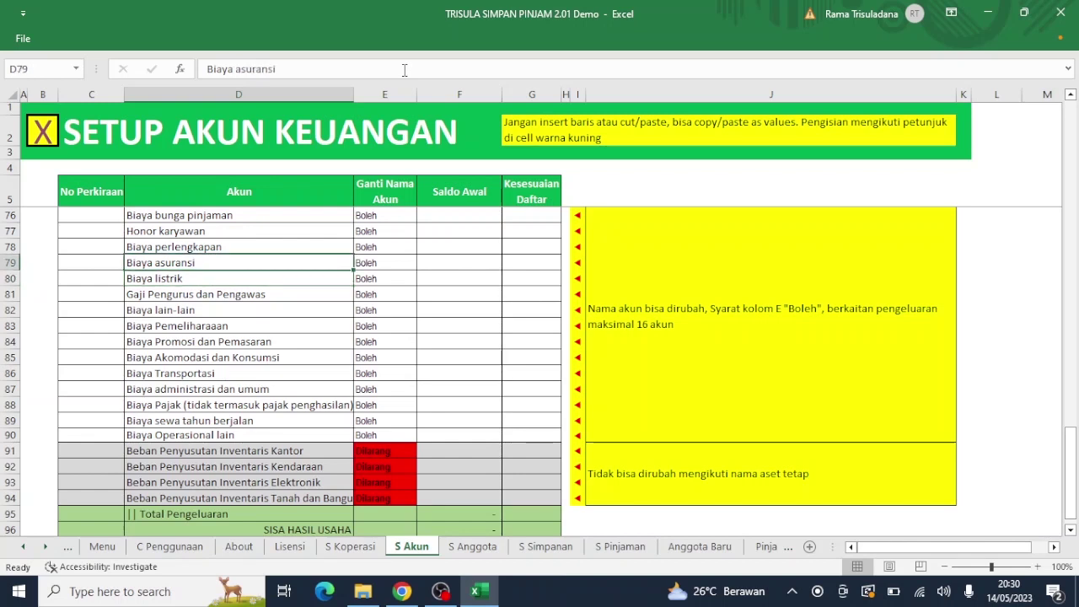
{"action": "type", "text": "Biaya"}
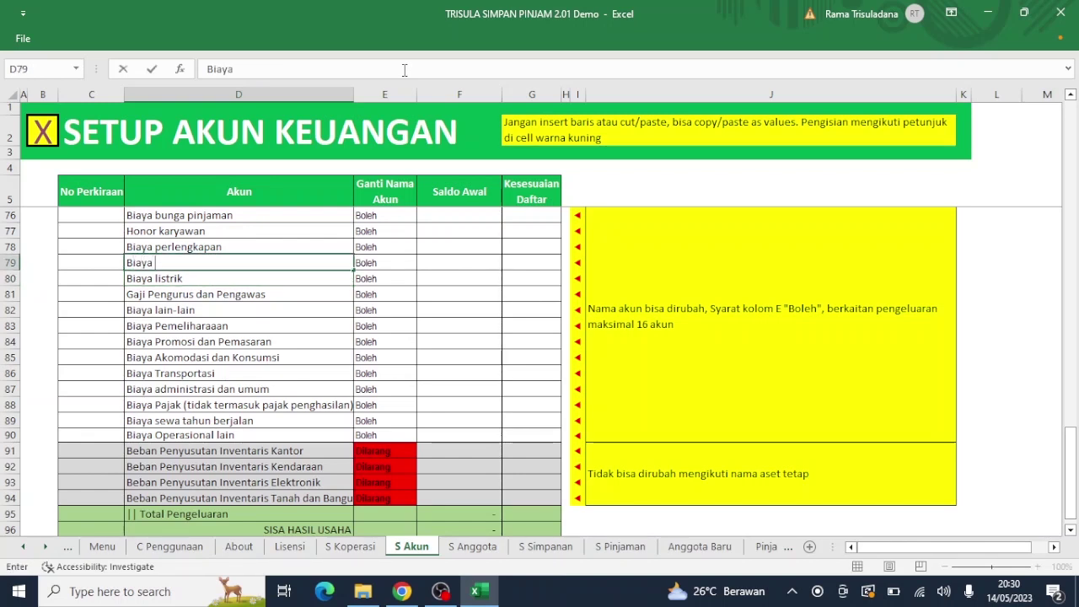
{"action": "type", "text": " Telpon"}
{"action": "key", "text": "Return"}
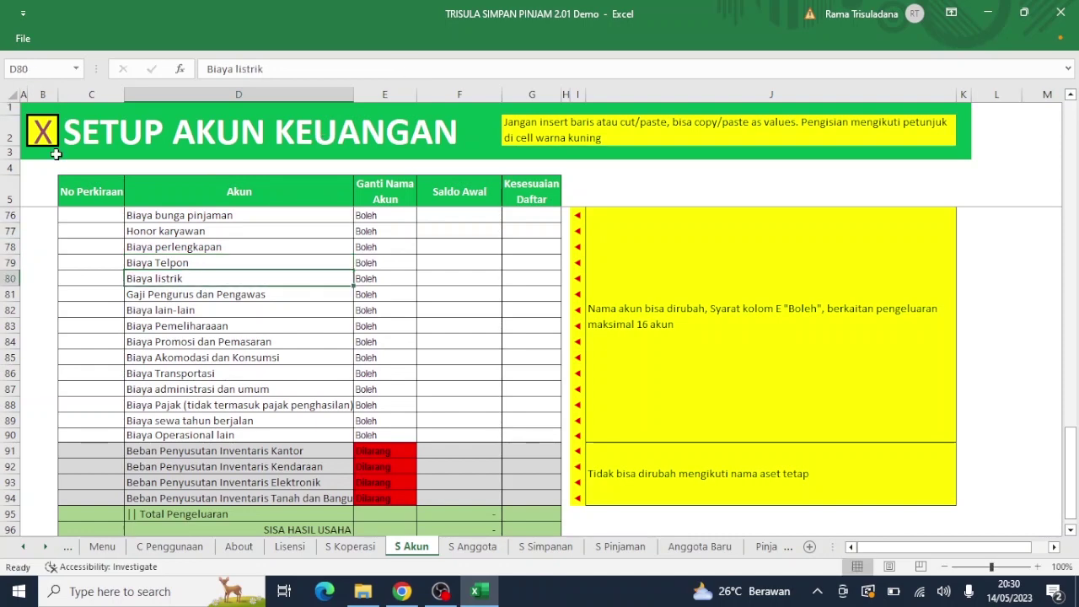
{"action": "left_click", "coordinate": [46, 143]}
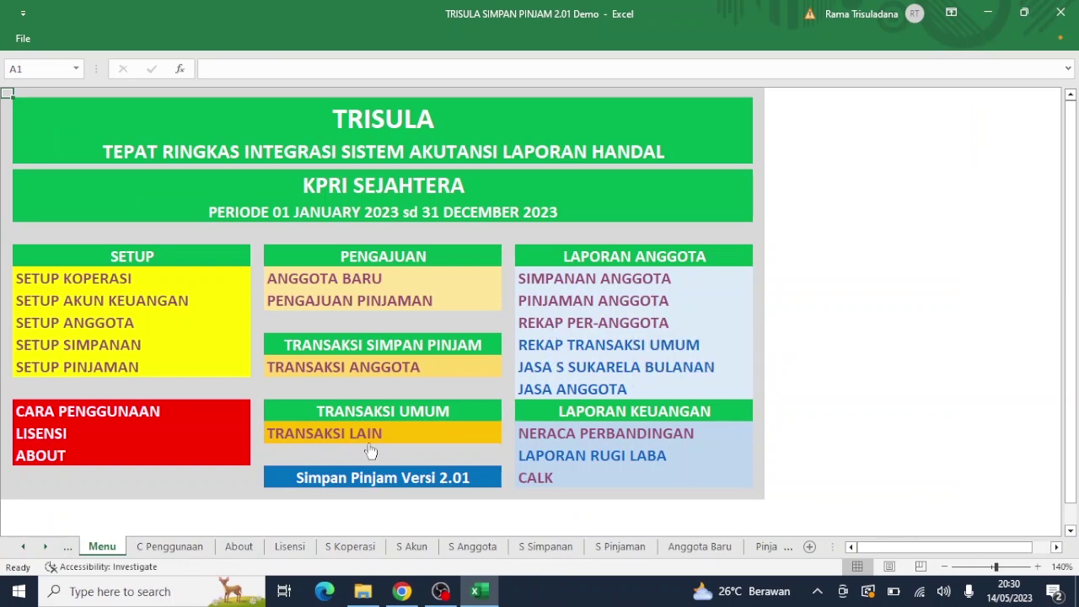
Step: Set payment 1's KATEGORI LAPORAN in E13 to the renamed Biaya listrik account
{"action": "left_click", "coordinate": [340, 439]}
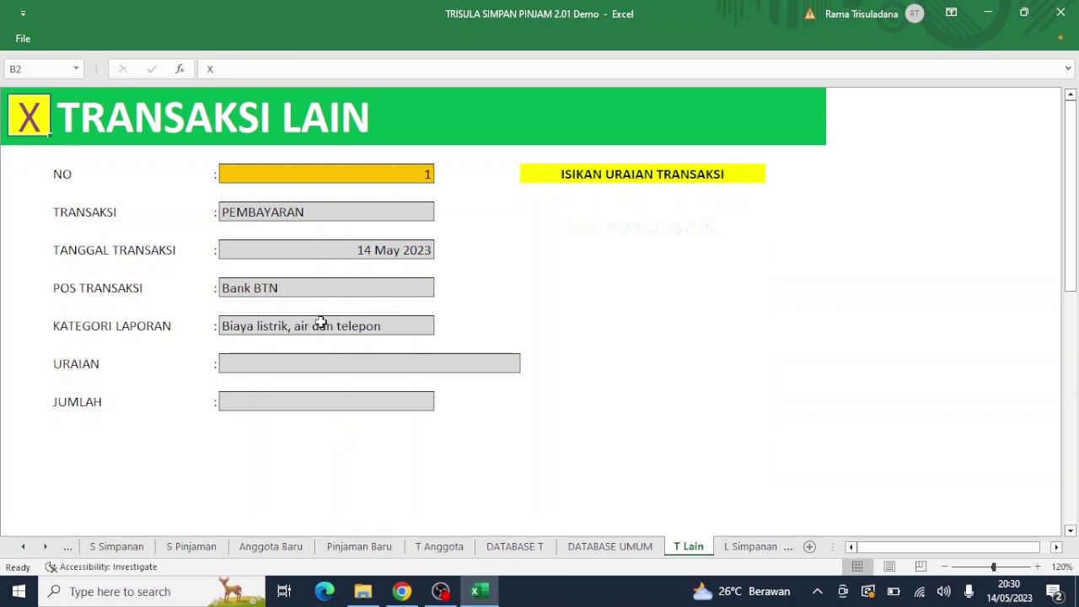
{"action": "left_click", "coordinate": [373, 330]}
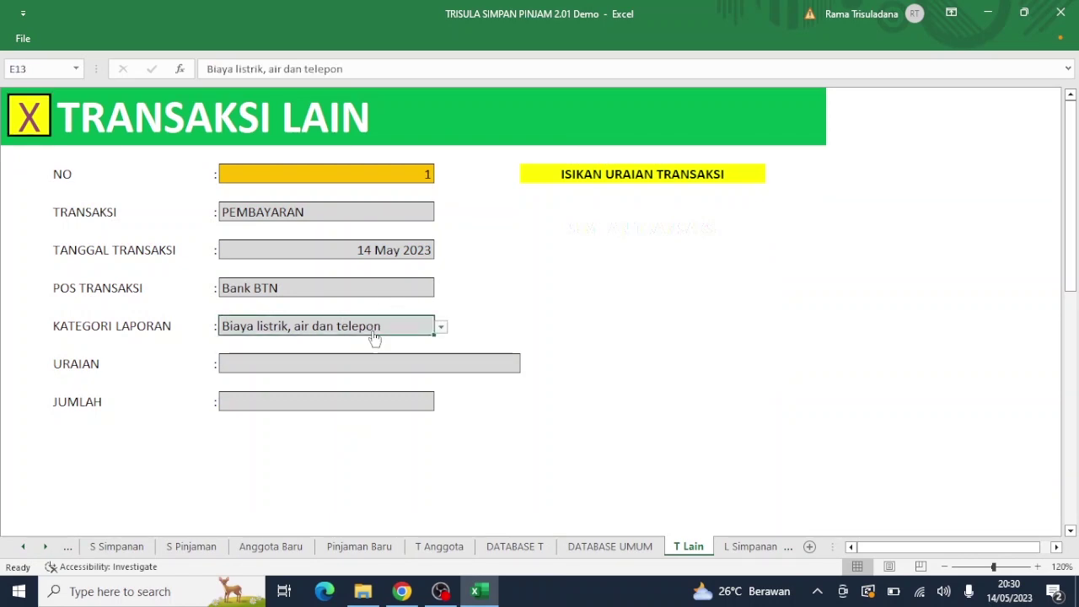
{"action": "left_click", "coordinate": [440, 329]}
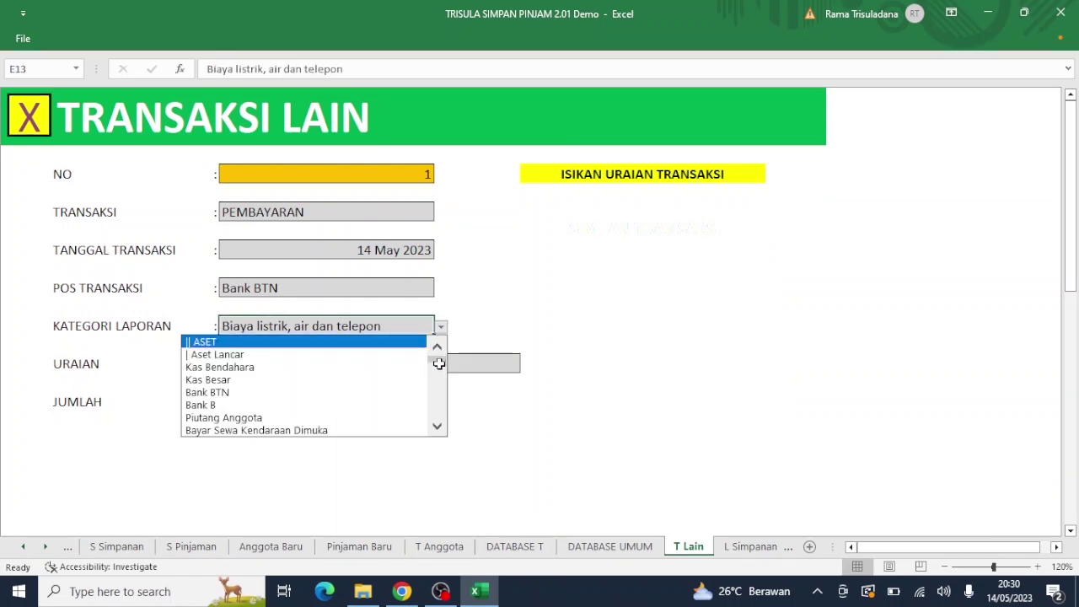
{"action": "left_click_drag", "start_coordinate": [439, 360], "coordinate": [432, 408]}
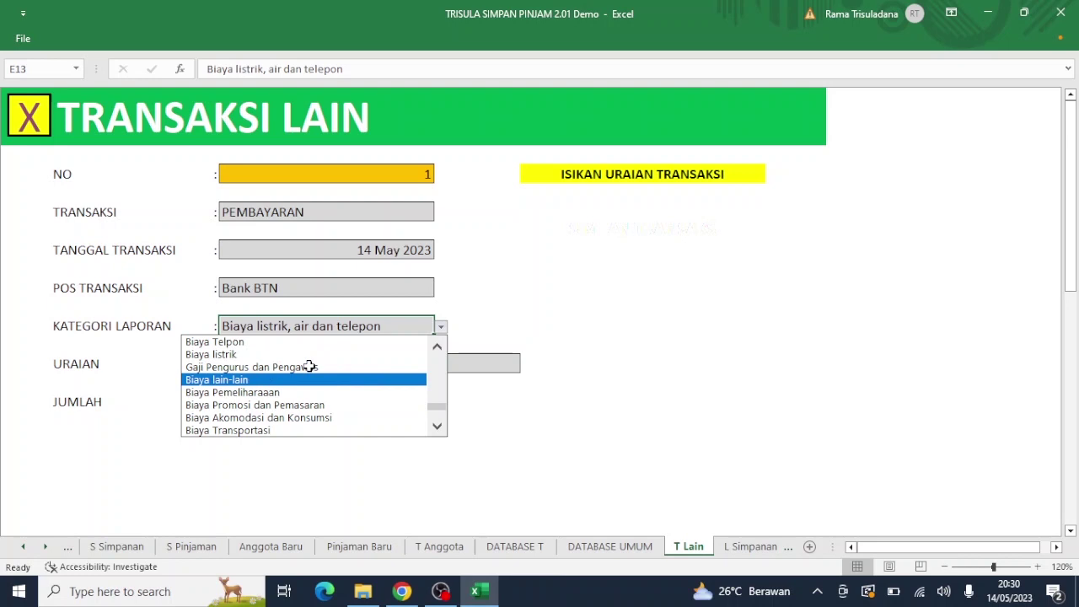
{"action": "left_click", "coordinate": [437, 346]}
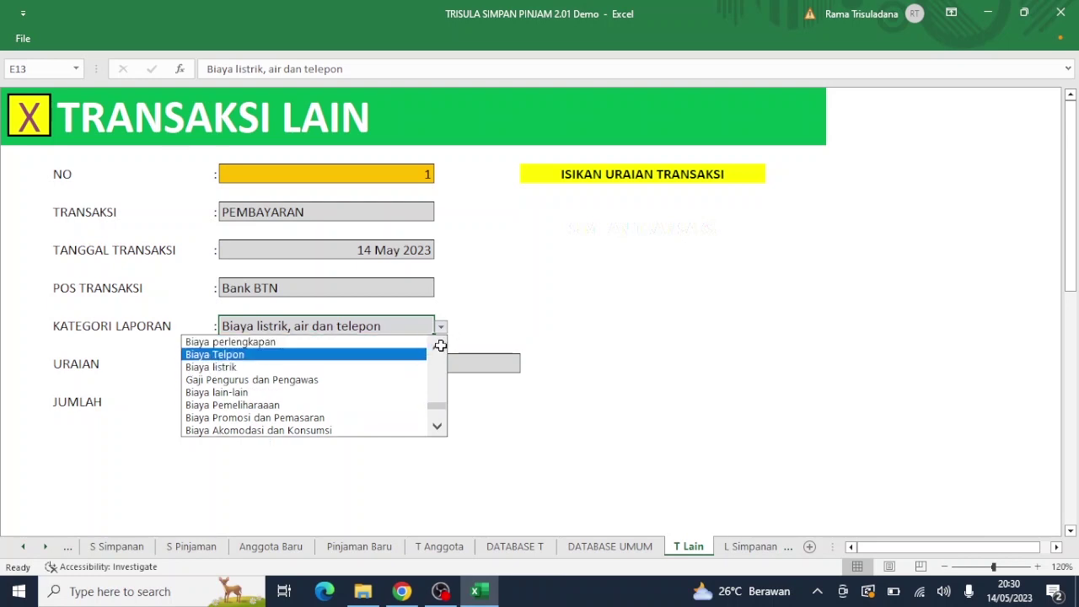
{"action": "left_click", "coordinate": [283, 369]}
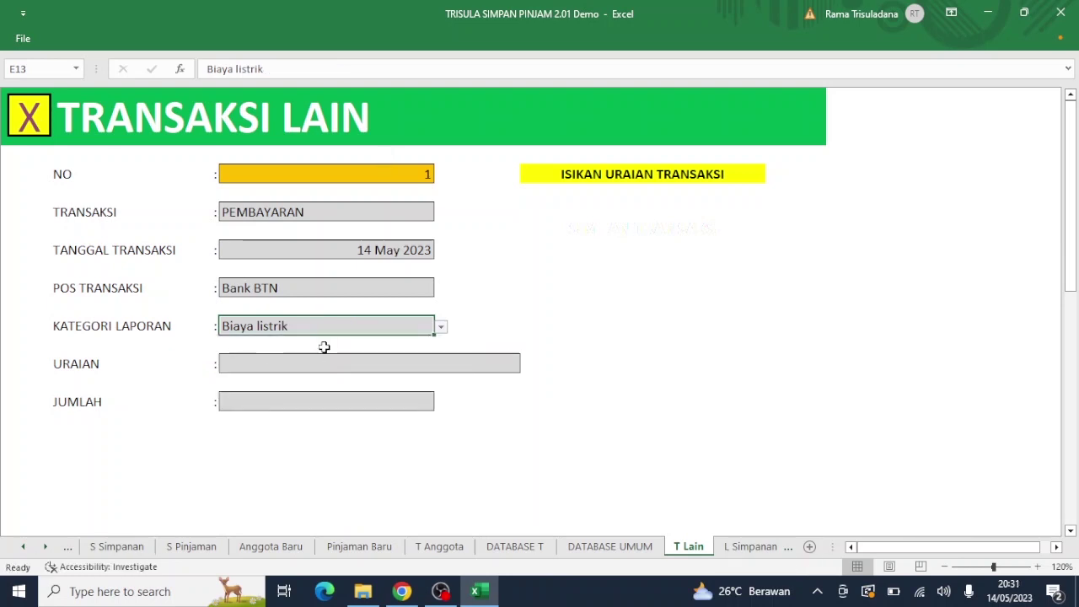
{"action": "left_click", "coordinate": [316, 362]}
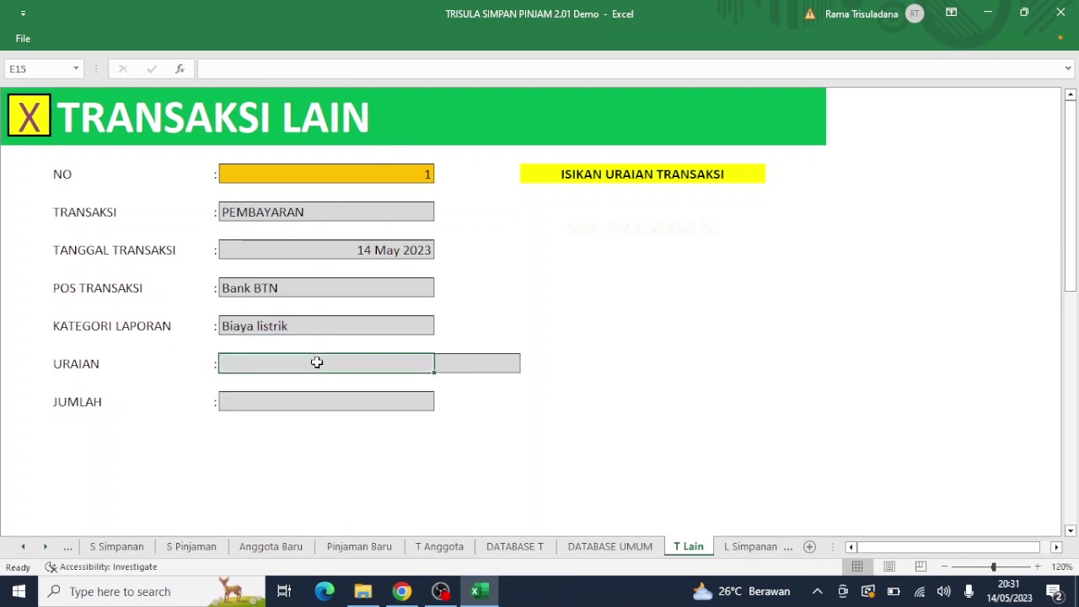
Step: Enter description 'Bayar listrik bulan Mei' with amount 450.000 and save the transaction
{"action": "type", "text": "Bayar lis"}
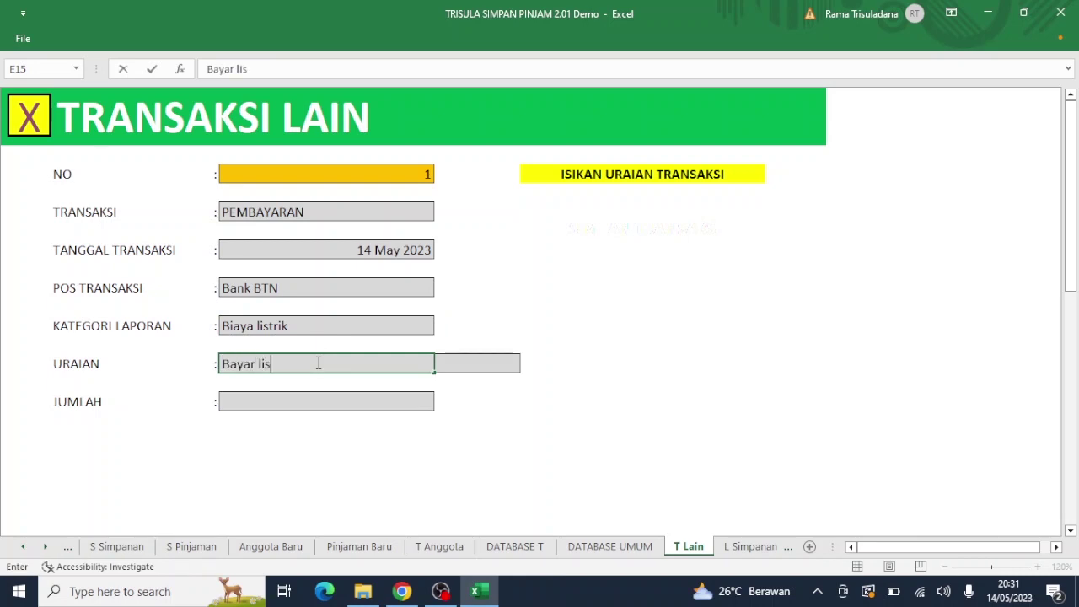
{"action": "type", "text": "trik b"}
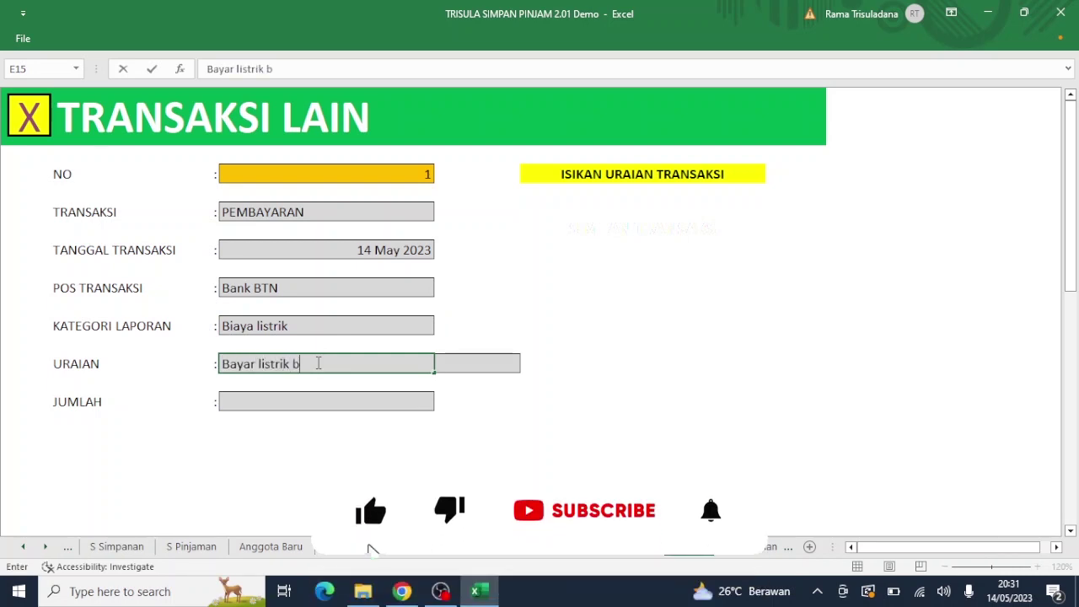
{"action": "type", "text": "ulan "}
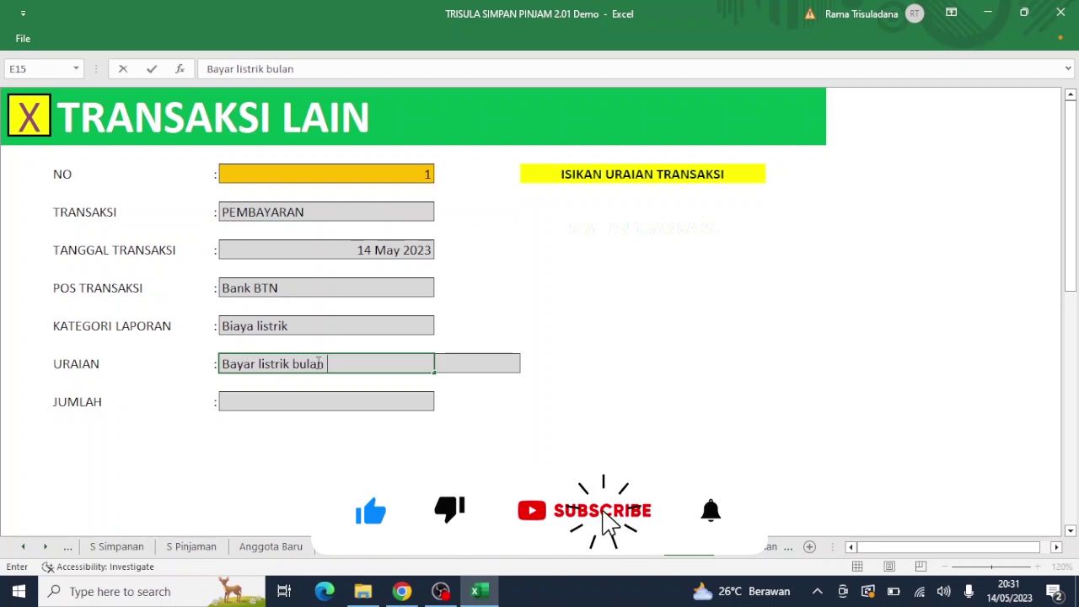
{"action": "type", "text": "Mei"}
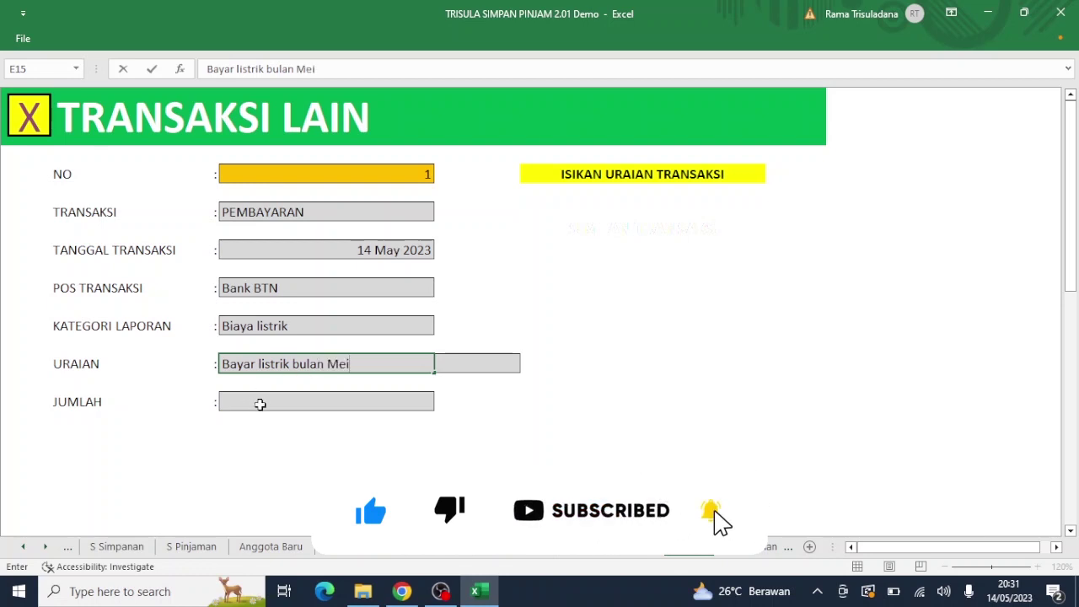
{"action": "key", "text": "Return"}
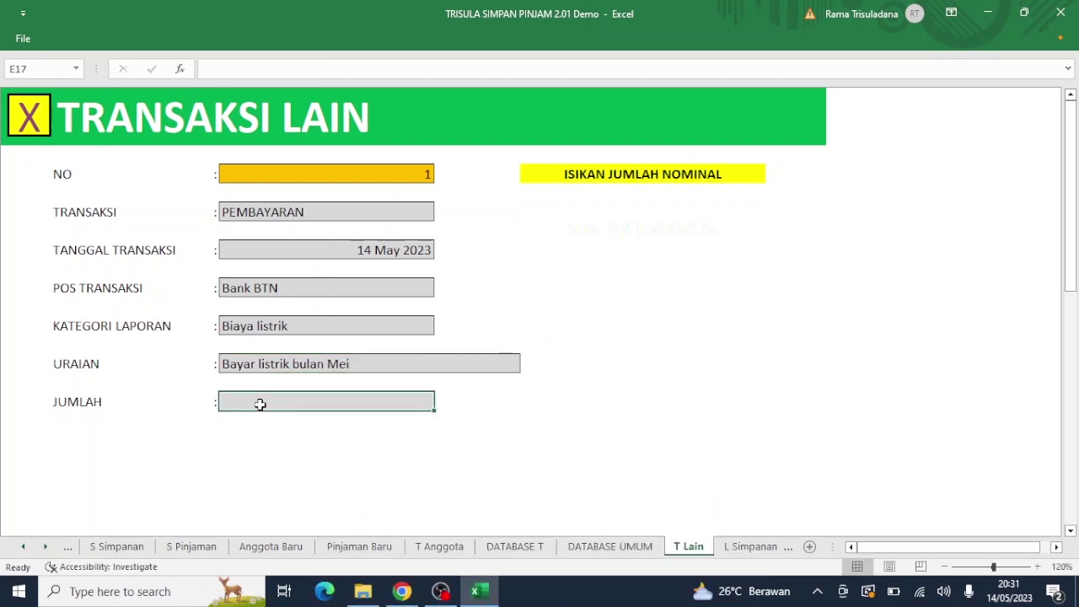
{"action": "type", "text": "450"}
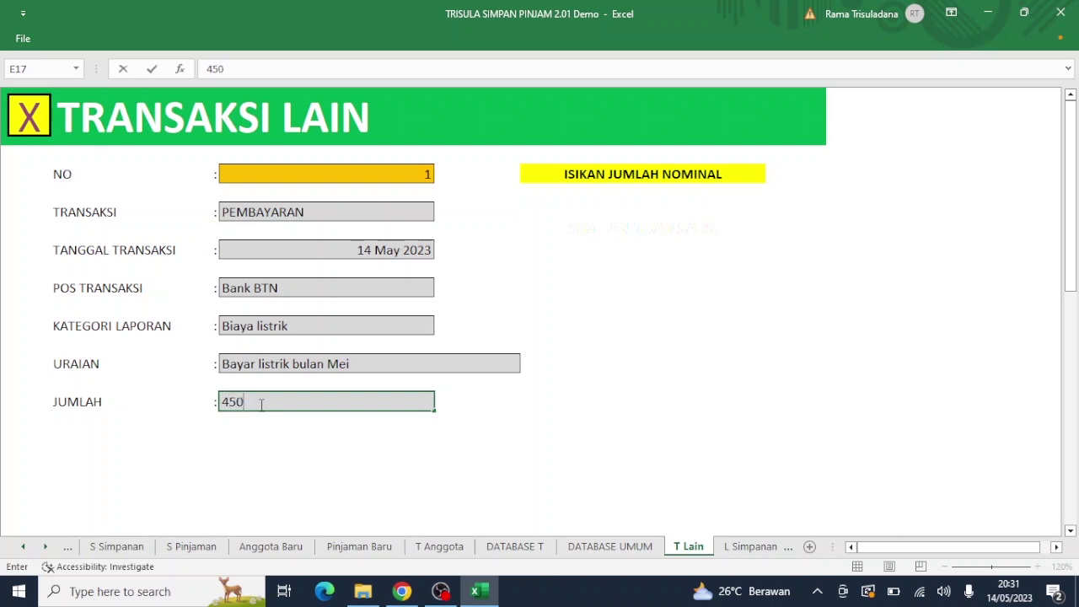
{"action": "type", "text": ".000"}
{"action": "key", "text": "Return"}
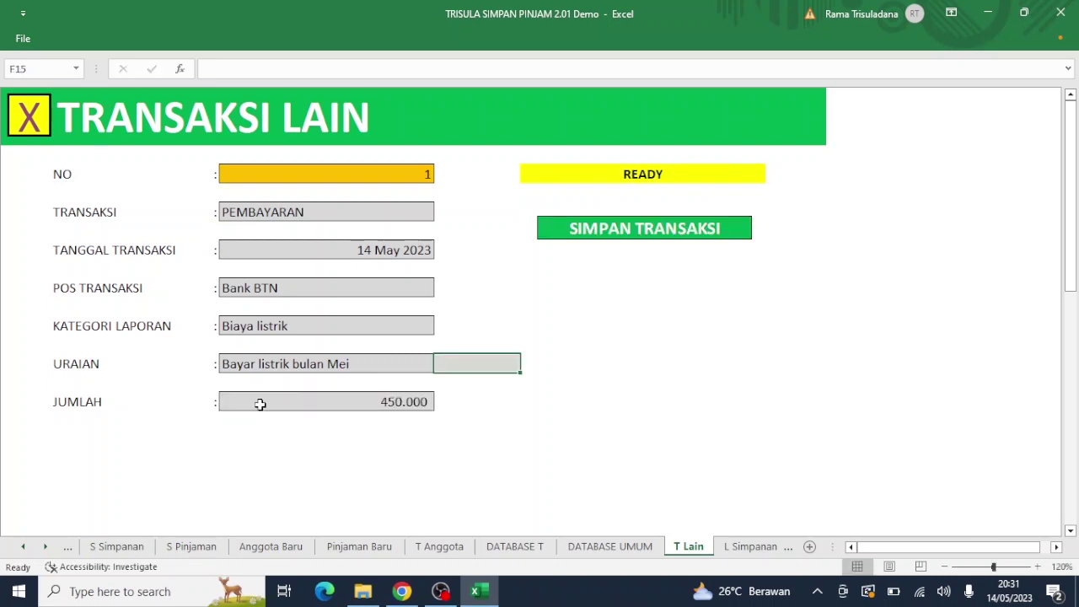
{"action": "left_click", "coordinate": [621, 231]}
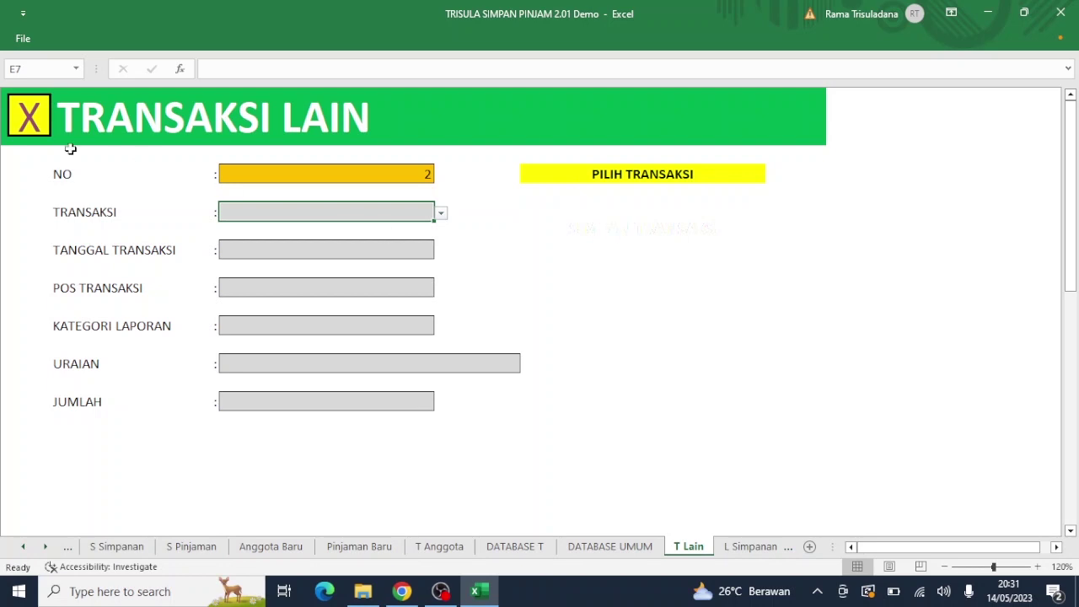
{"action": "left_click", "coordinate": [31, 120]}
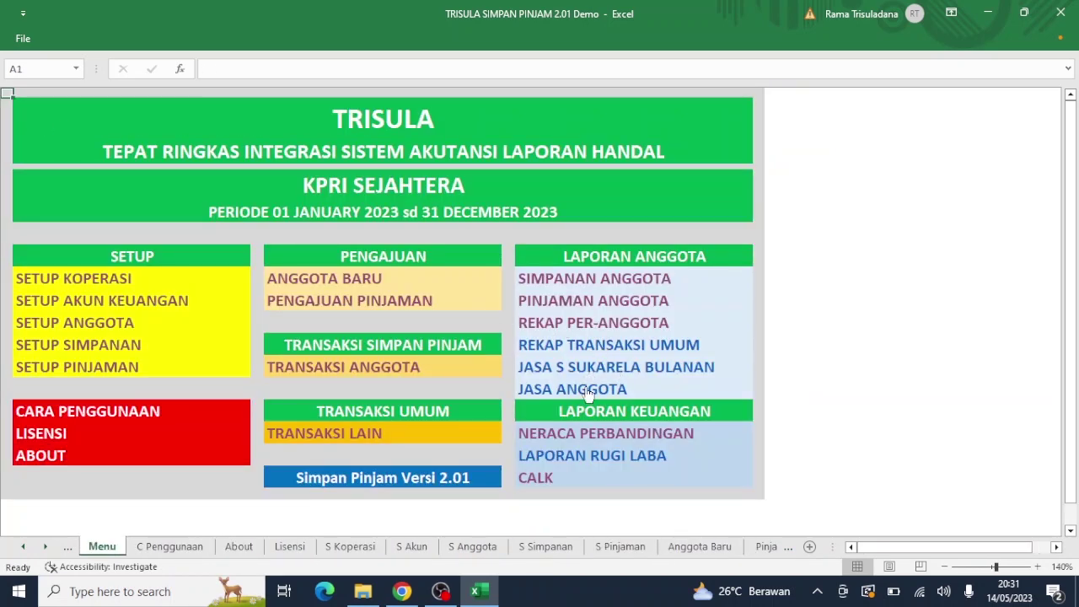
{"action": "left_click", "coordinate": [573, 348]}
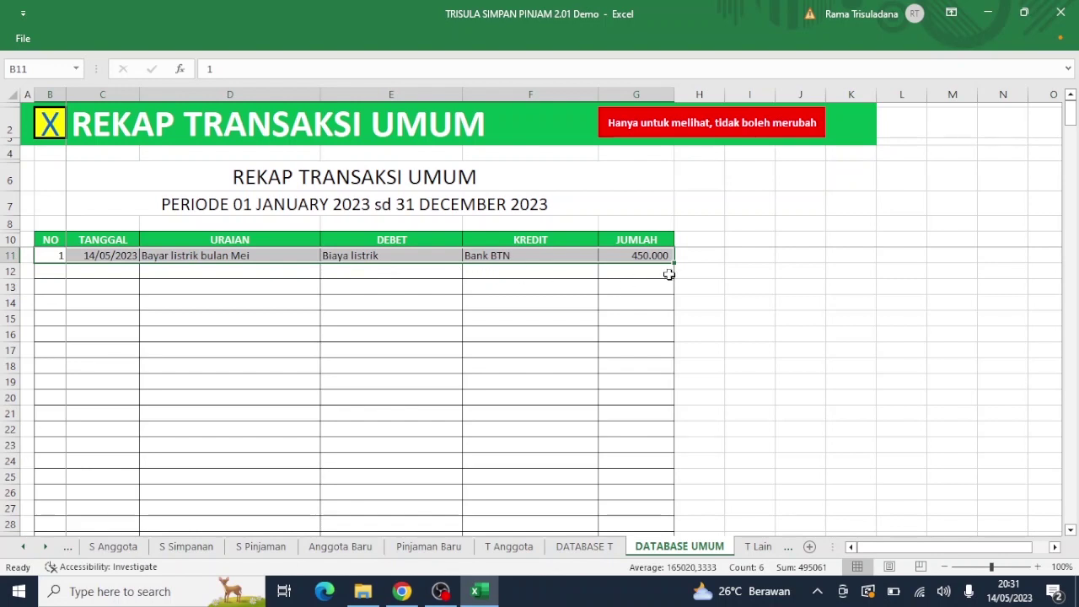
{"action": "left_click", "coordinate": [49, 123]}
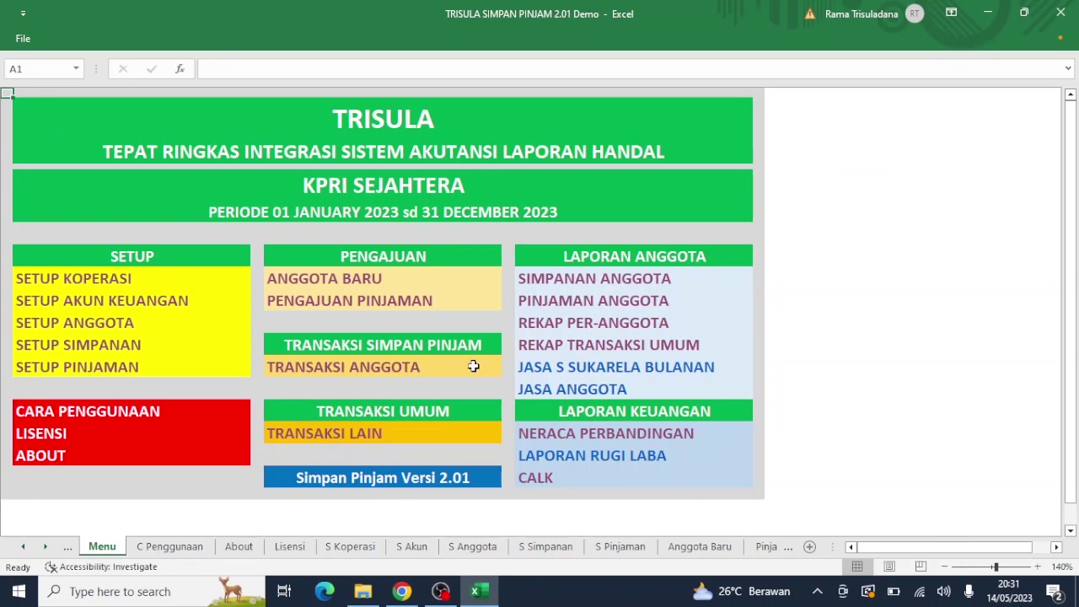
{"action": "left_click", "coordinate": [605, 435]}
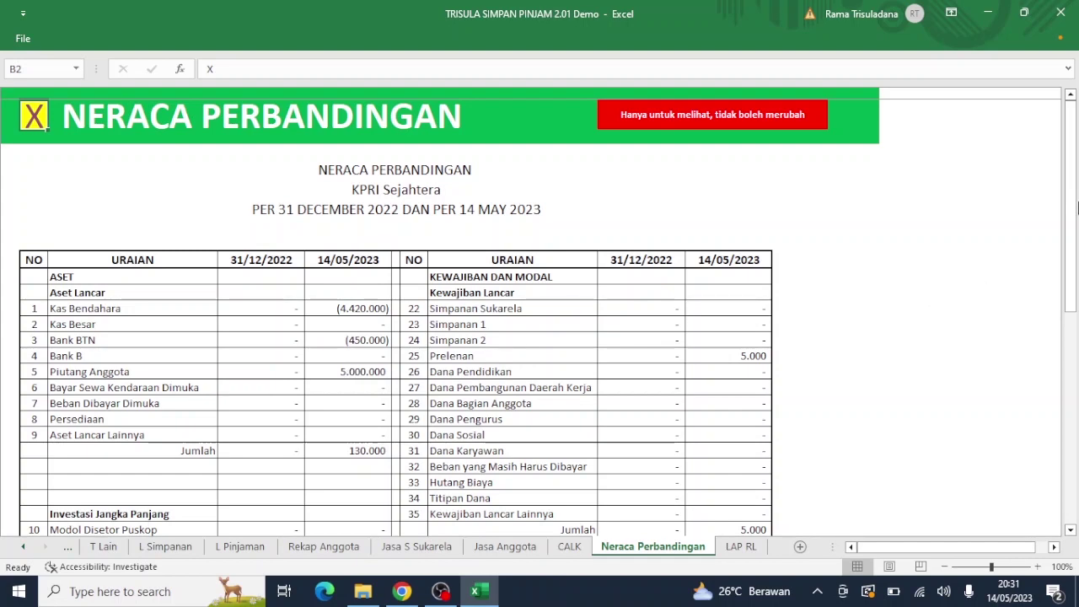
{"action": "left_click_drag", "start_coordinate": [1077, 206], "coordinate": [1053, 367]}
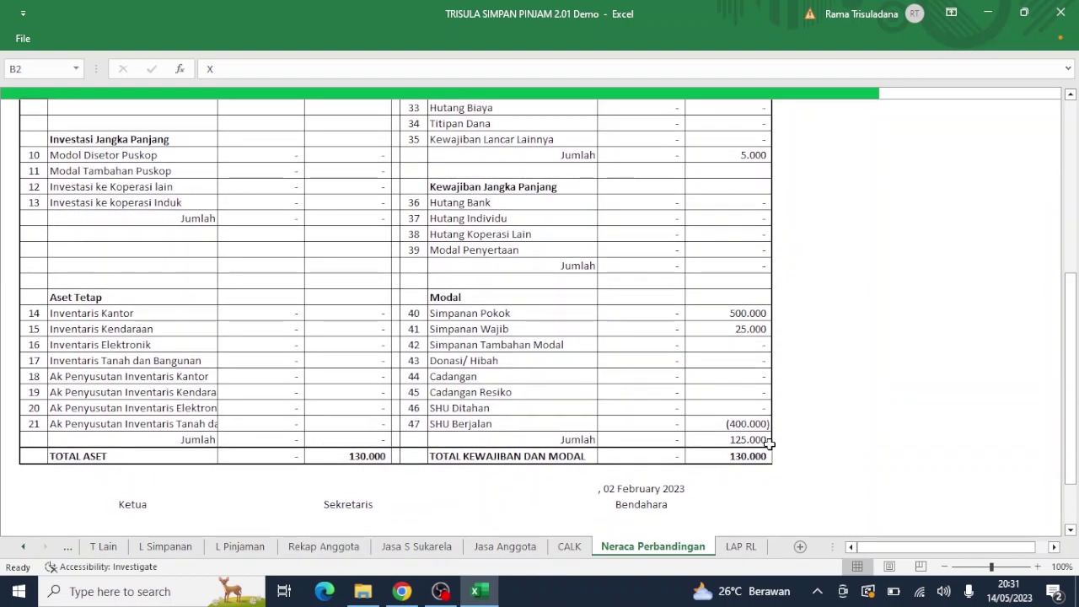
{"action": "left_click_drag", "start_coordinate": [1077, 376], "coordinate": [1069, 426]}
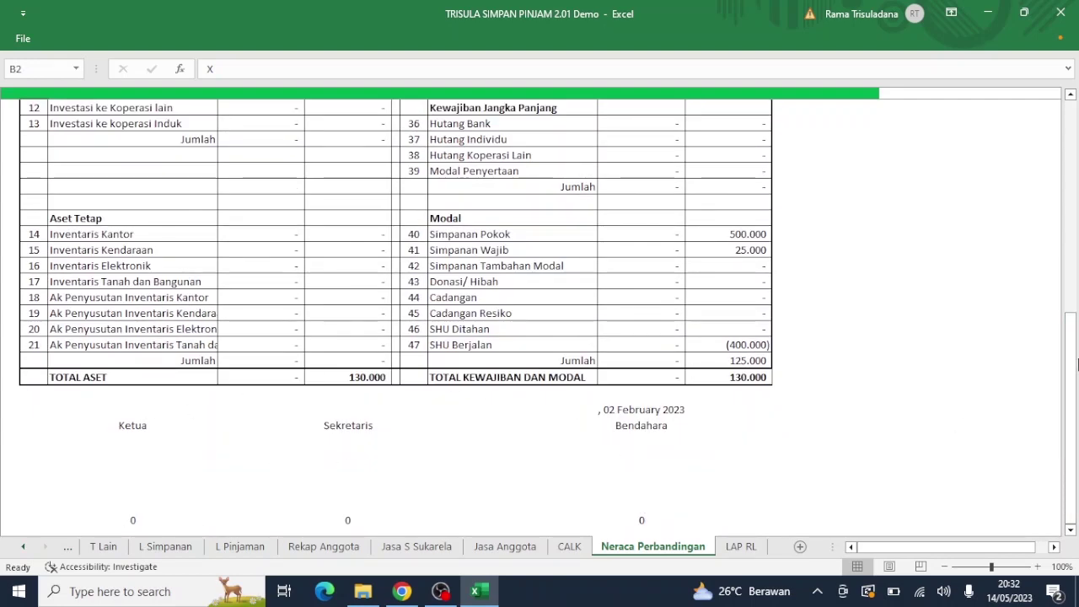
{"action": "left_click_drag", "start_coordinate": [1075, 394], "coordinate": [1076, 82]}
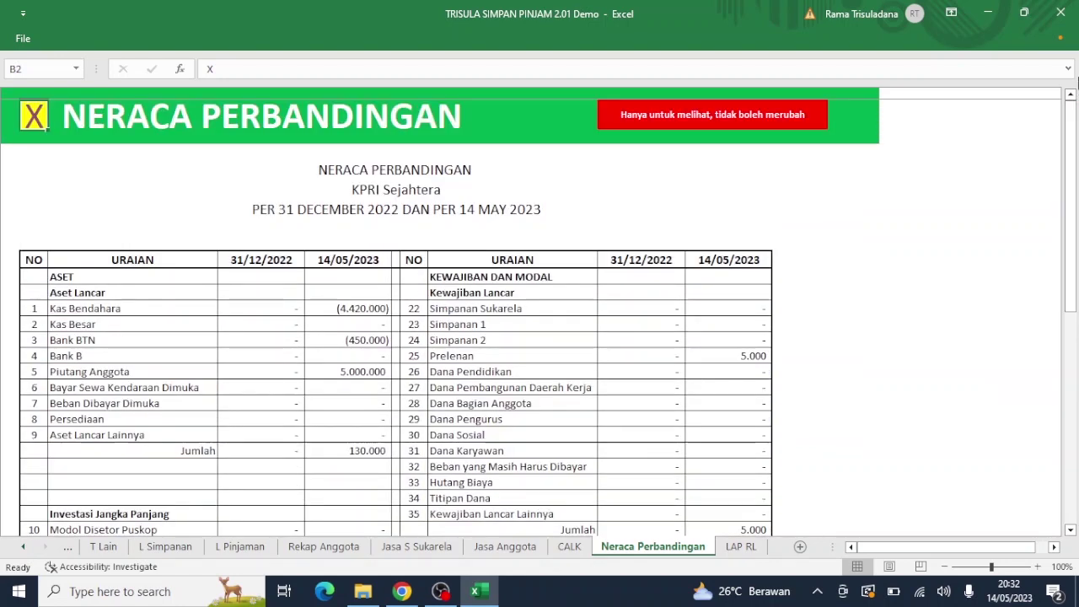
{"action": "left_click", "coordinate": [33, 112]}
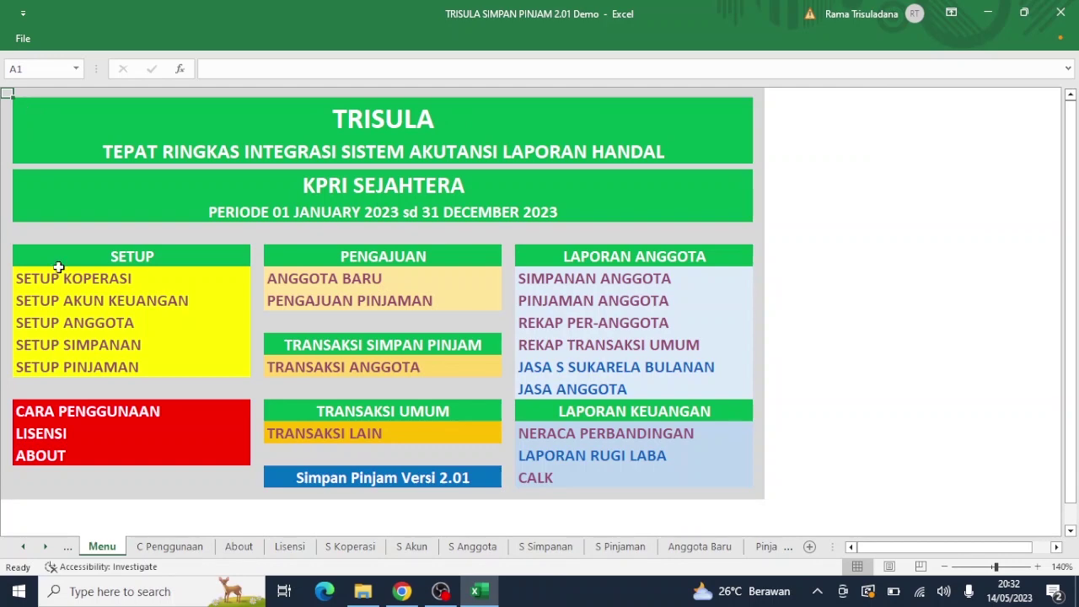
Step: In Setup Koperasi, enter the Ketua, Sekretaris and Bendahara names under Pengurus
{"action": "left_click", "coordinate": [62, 281]}
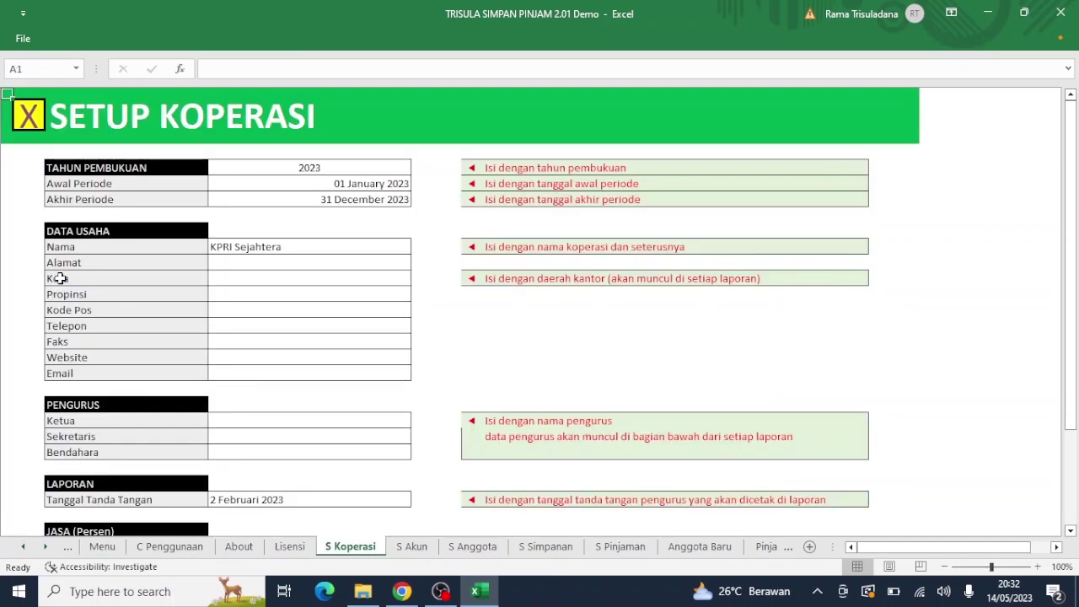
{"action": "left_click", "coordinate": [269, 418]}
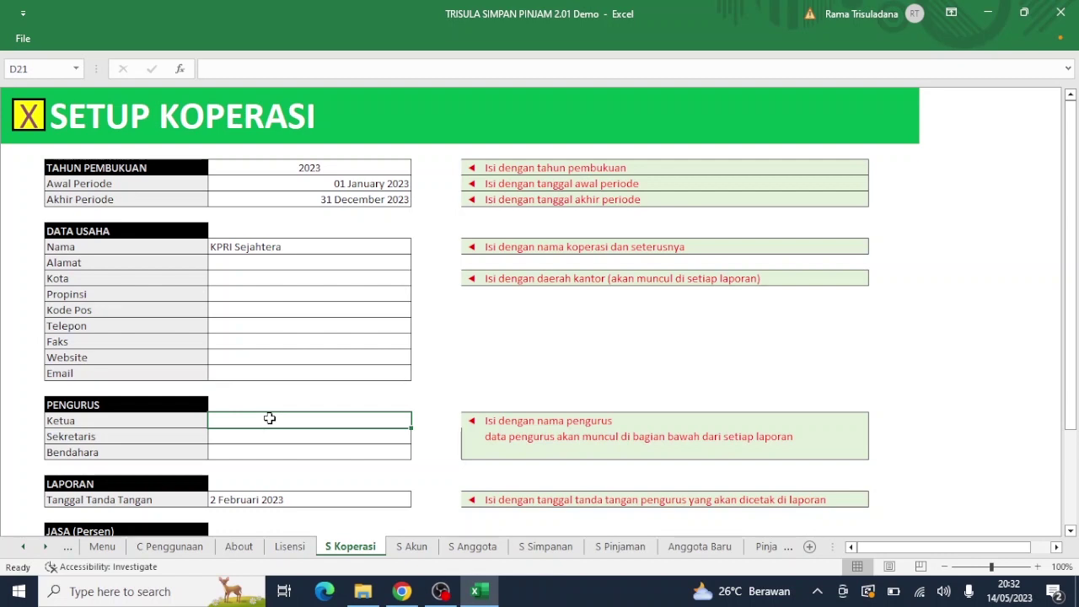
{"action": "type", "text": "Abdi"}
{"action": "key", "text": "Return"}
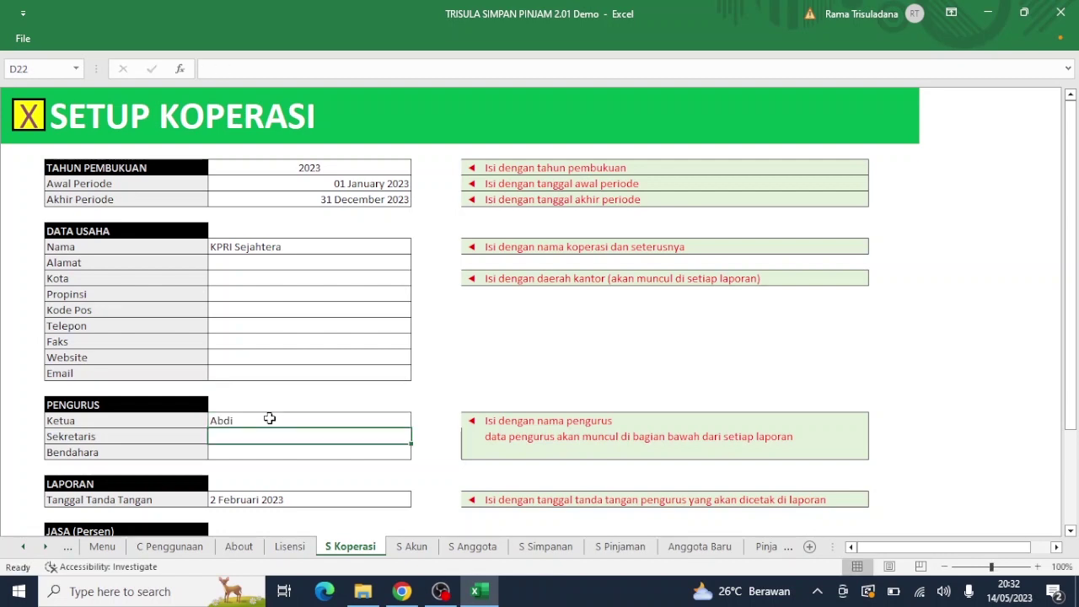
{"action": "type", "text": "Aku"}
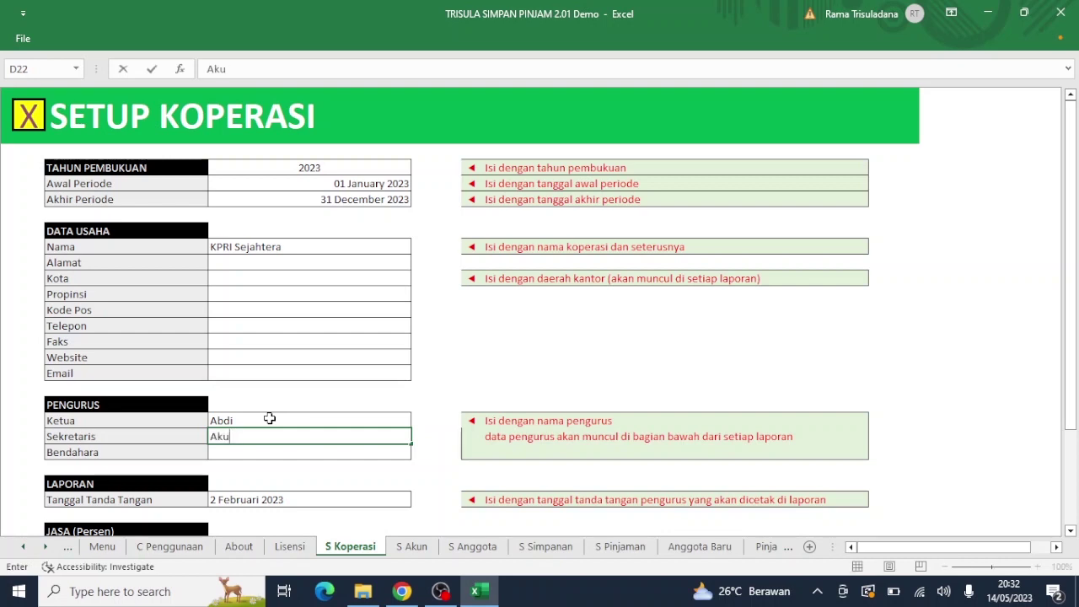
{"action": "key", "text": "Return"}
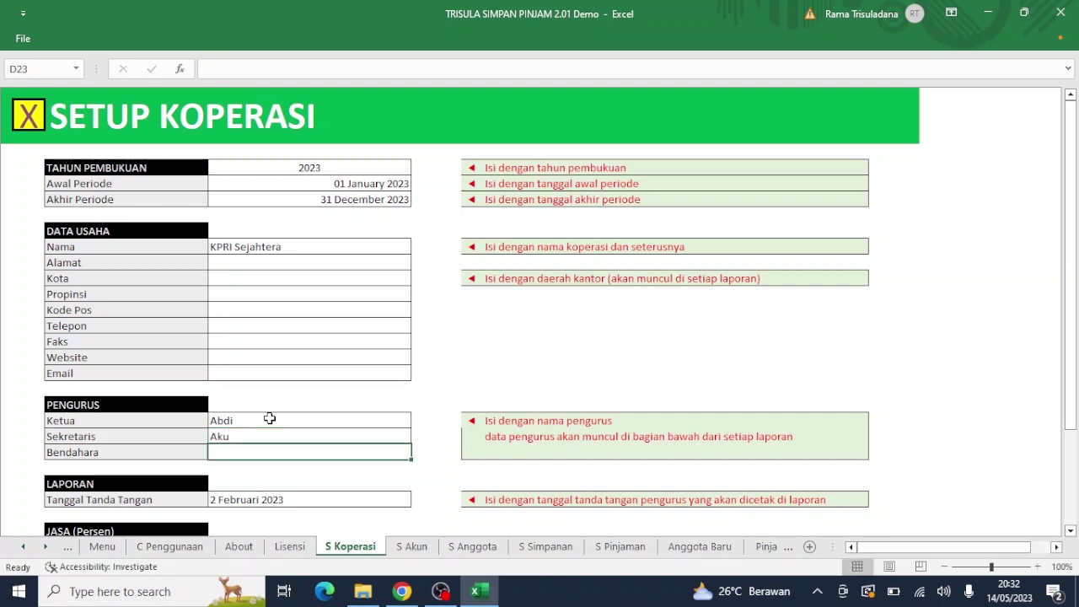
{"action": "type", "text": "Saya"}
{"action": "key", "text": "Return"}
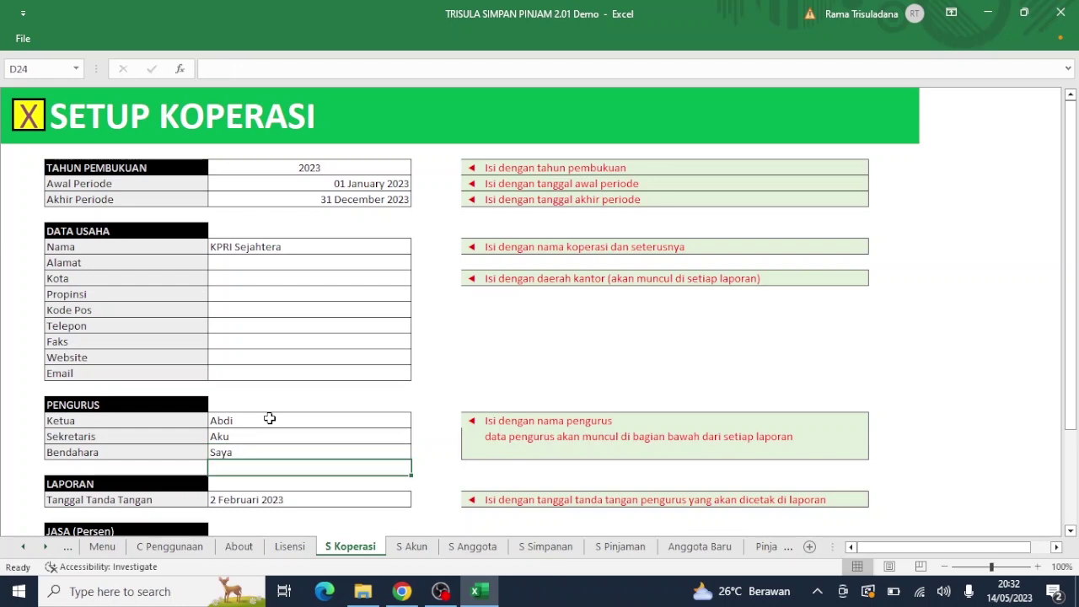
{"action": "left_click", "coordinate": [28, 115]}
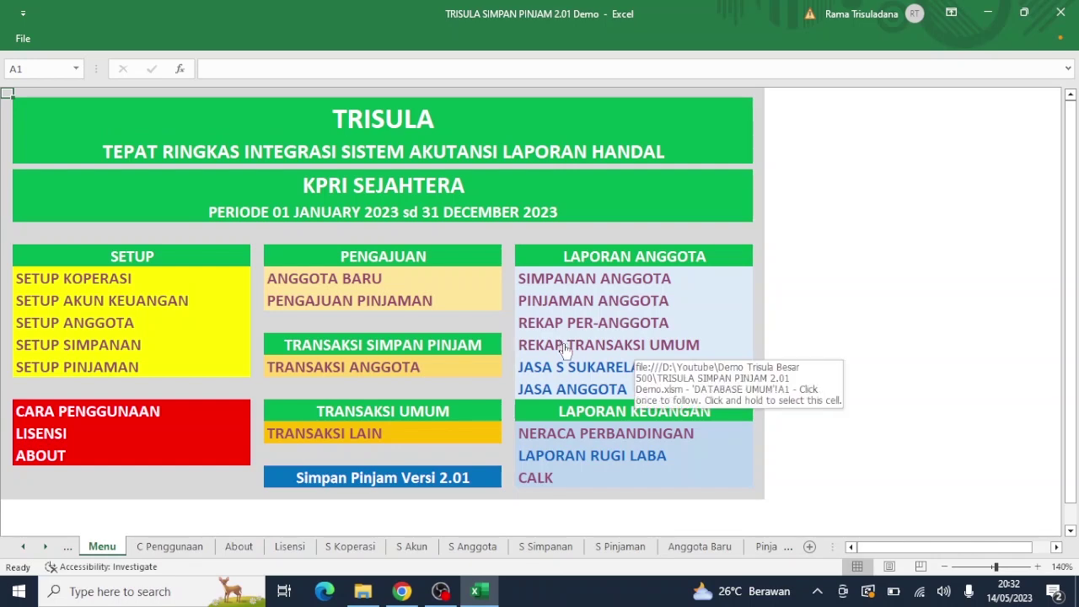
{"action": "left_click", "coordinate": [557, 437]}
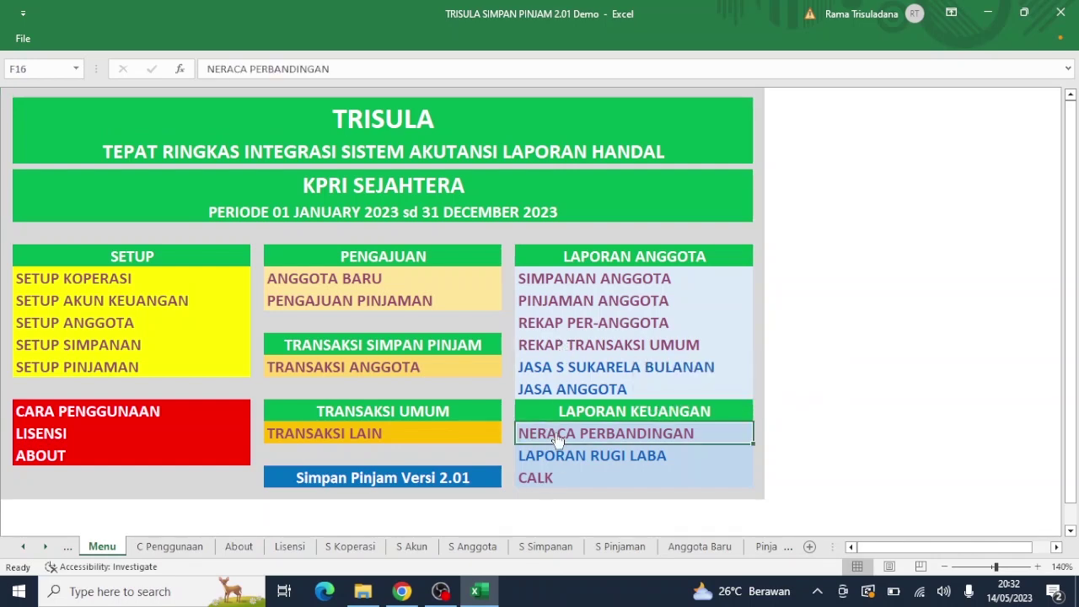
{"action": "left_click", "coordinate": [556, 436]}
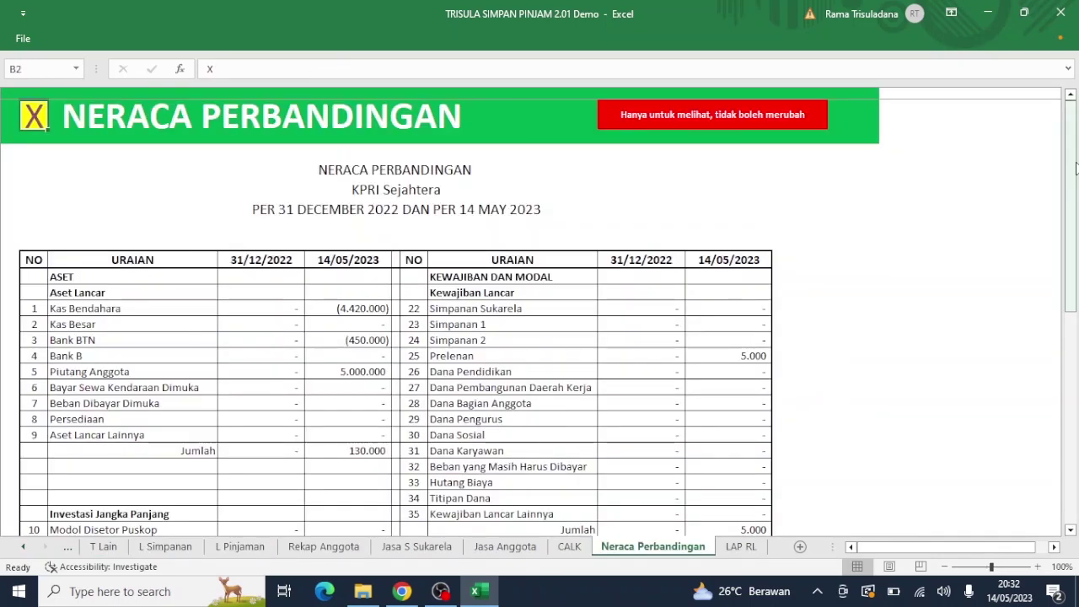
{"action": "left_click_drag", "start_coordinate": [1075, 172], "coordinate": [1043, 403]}
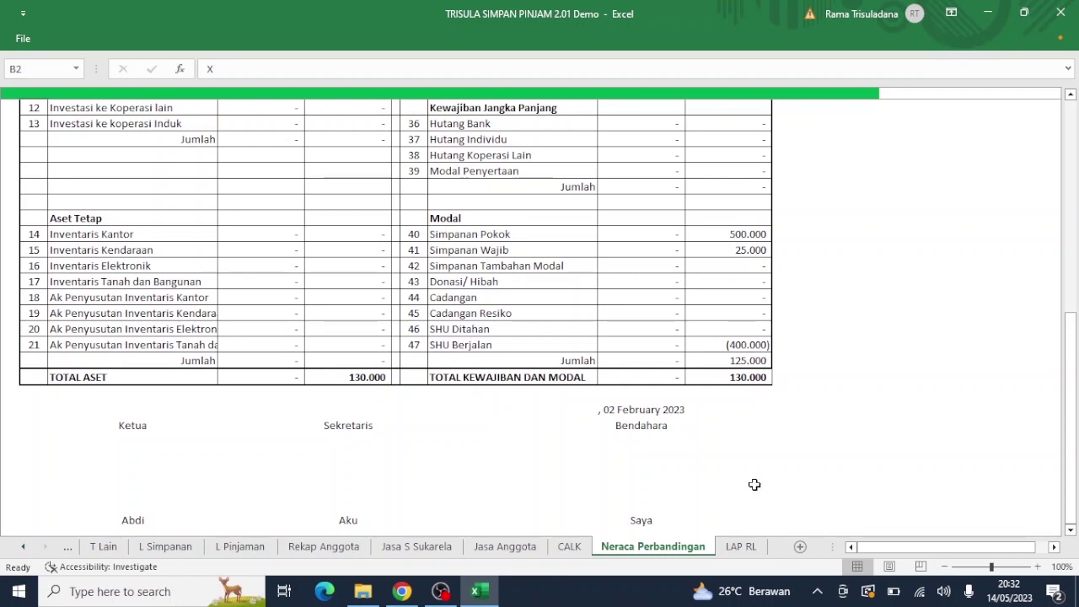
{"action": "left_click", "coordinate": [621, 409]}
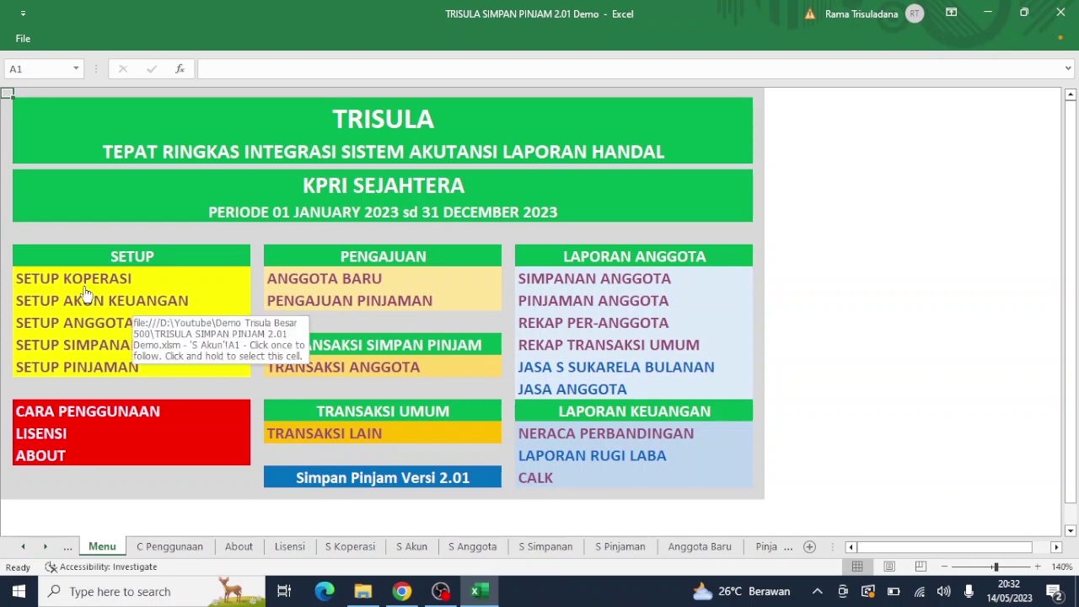
Step: Enter Bantul as the city in the Kota field of Setup Koperasi
{"action": "left_click", "coordinate": [84, 278]}
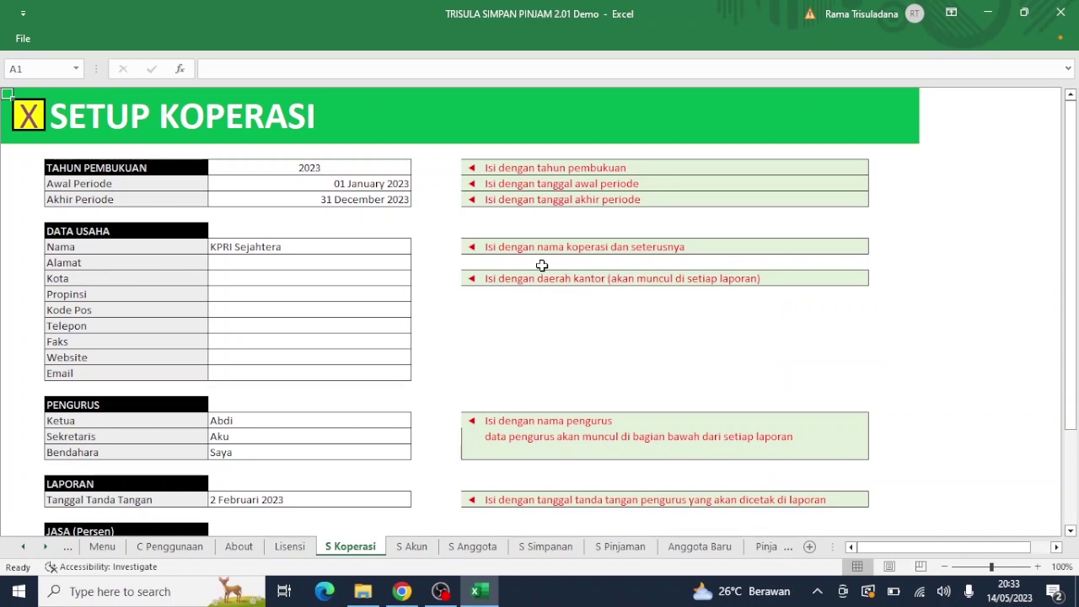
{"action": "left_click", "coordinate": [375, 277]}
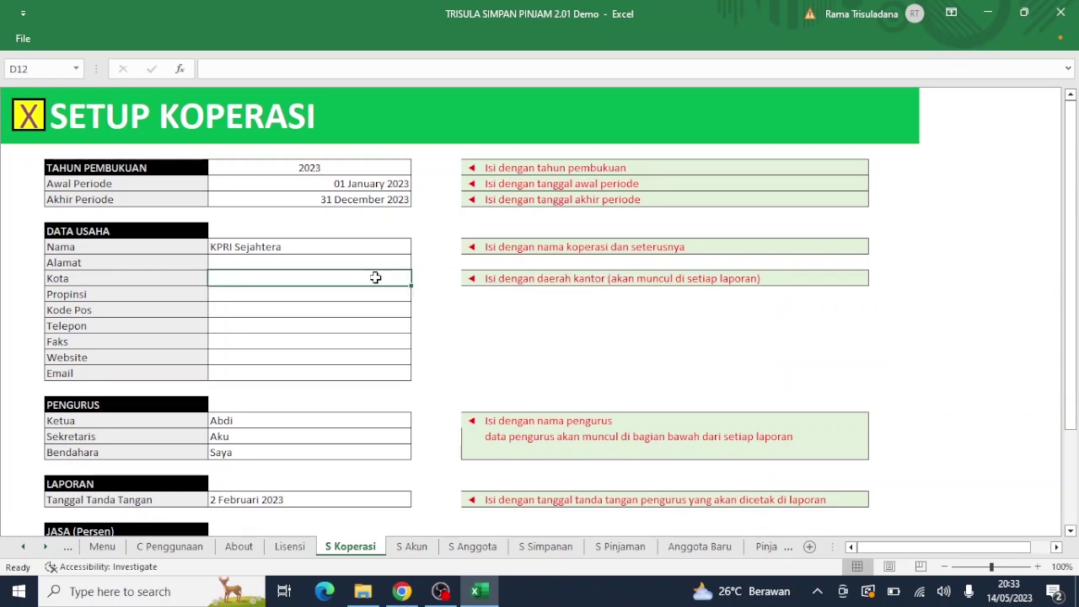
{"action": "type", "text": "Bantul"}
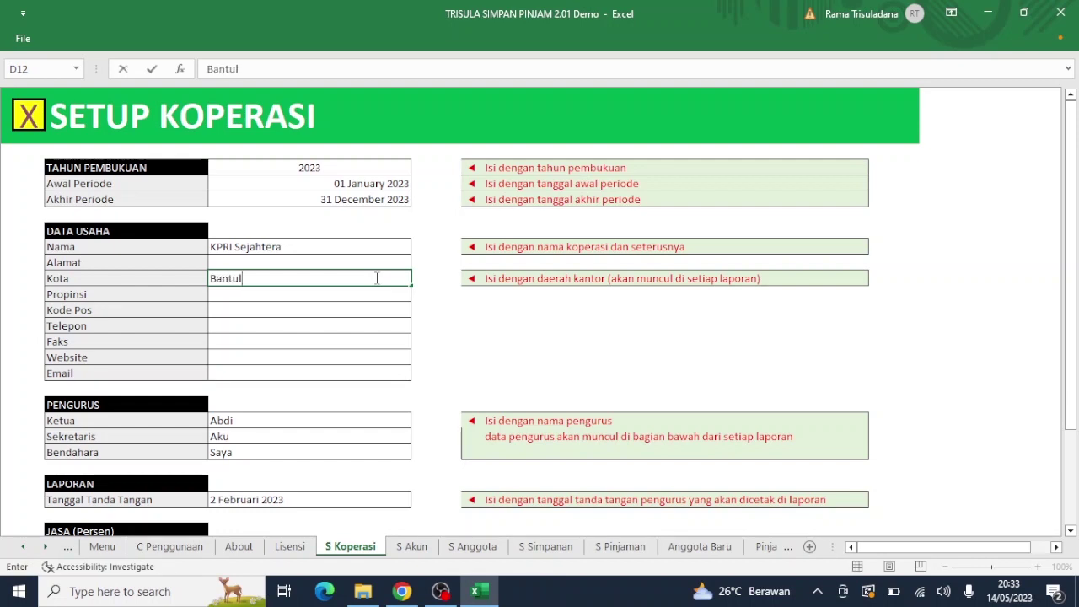
{"action": "key", "text": "Return"}
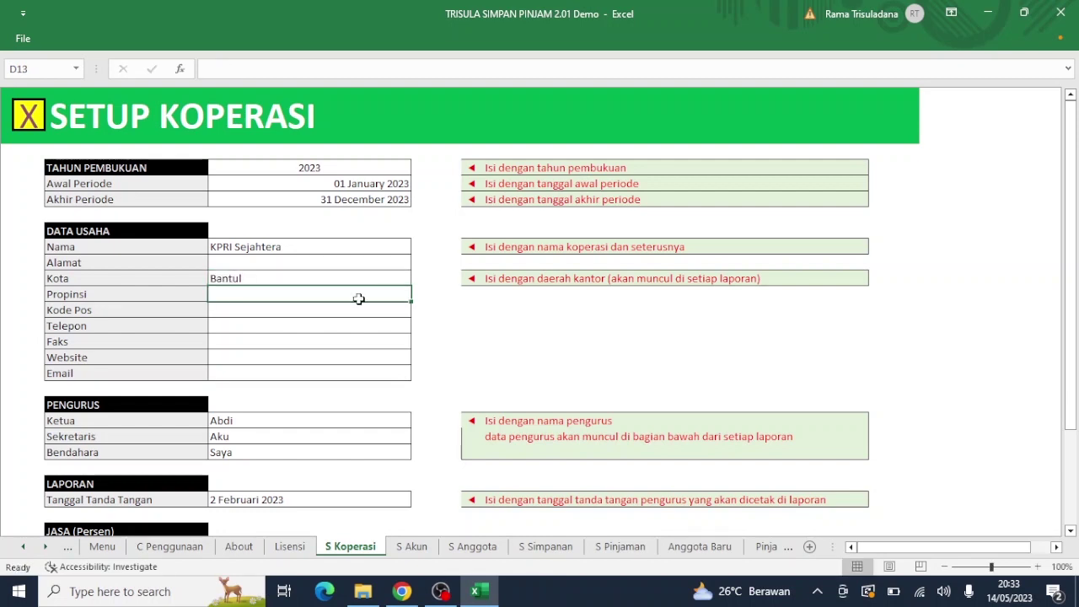
Step: Change the report signing date to 14/05/2023 and go back to the Menu sheet
{"action": "left_click", "coordinate": [297, 502]}
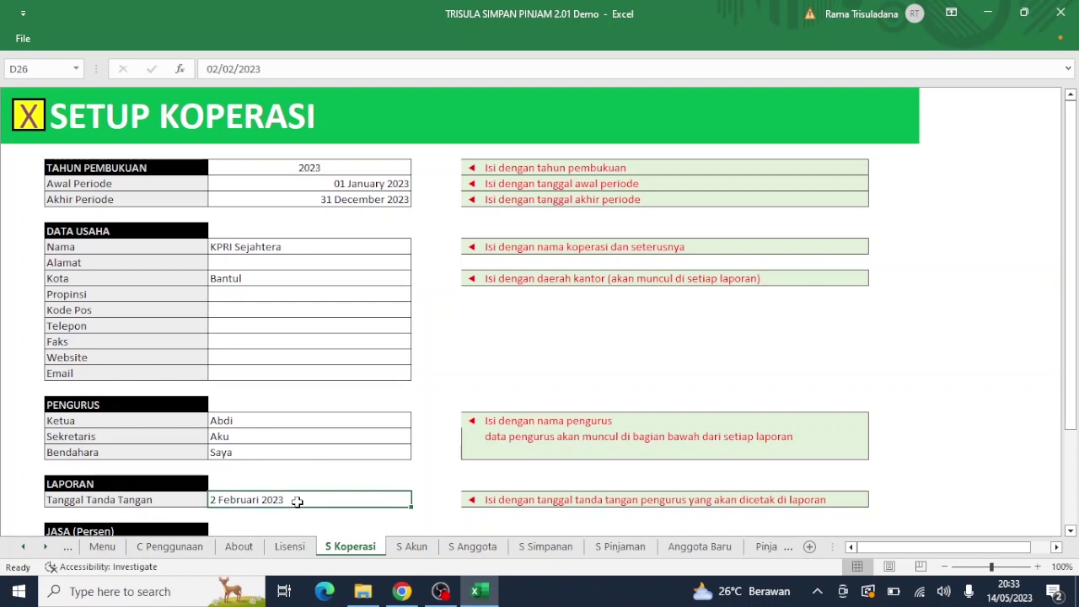
{"action": "left_click", "coordinate": [269, 71]}
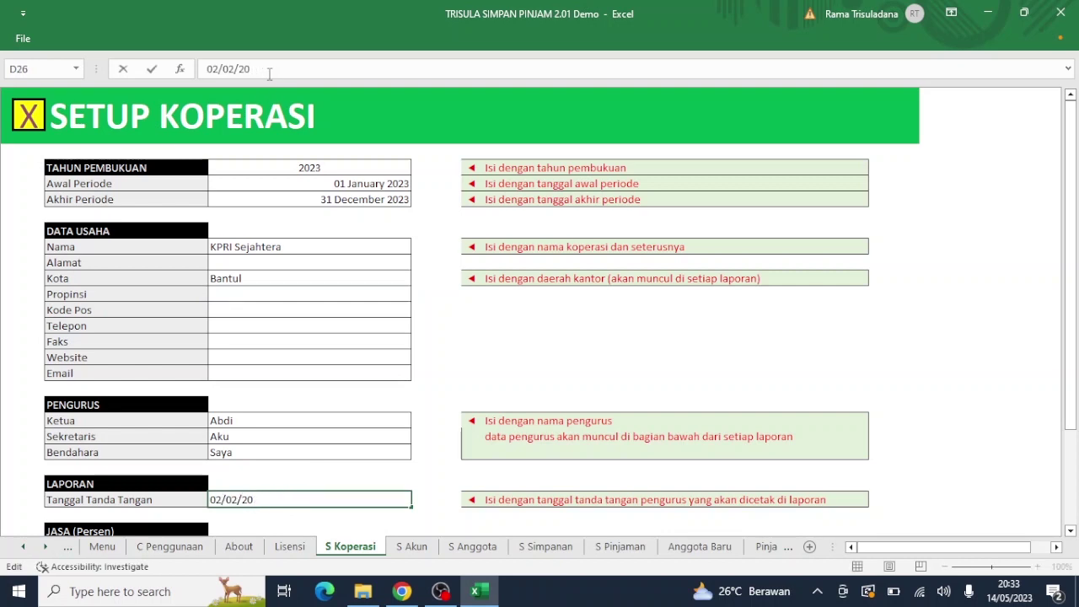
{"action": "key", "text": "BackSpace"}
{"action": "key", "text": "BackSpace"}
{"action": "key", "text": "BackSpace"}
{"action": "key", "text": "BackSpace"}
{"action": "key", "text": "BackSpace"}
{"action": "key", "text": "BackSpace"}
{"action": "key", "text": "BackSpace"}
{"action": "key", "text": "BackSpace"}
{"action": "key", "text": "Return"}
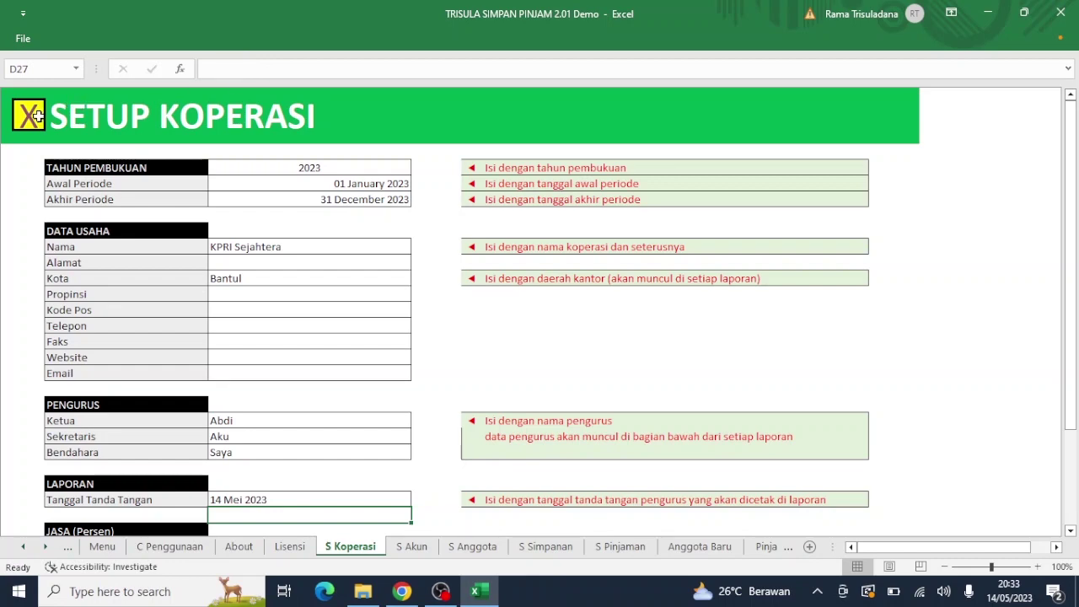
{"action": "left_click", "coordinate": [35, 116]}
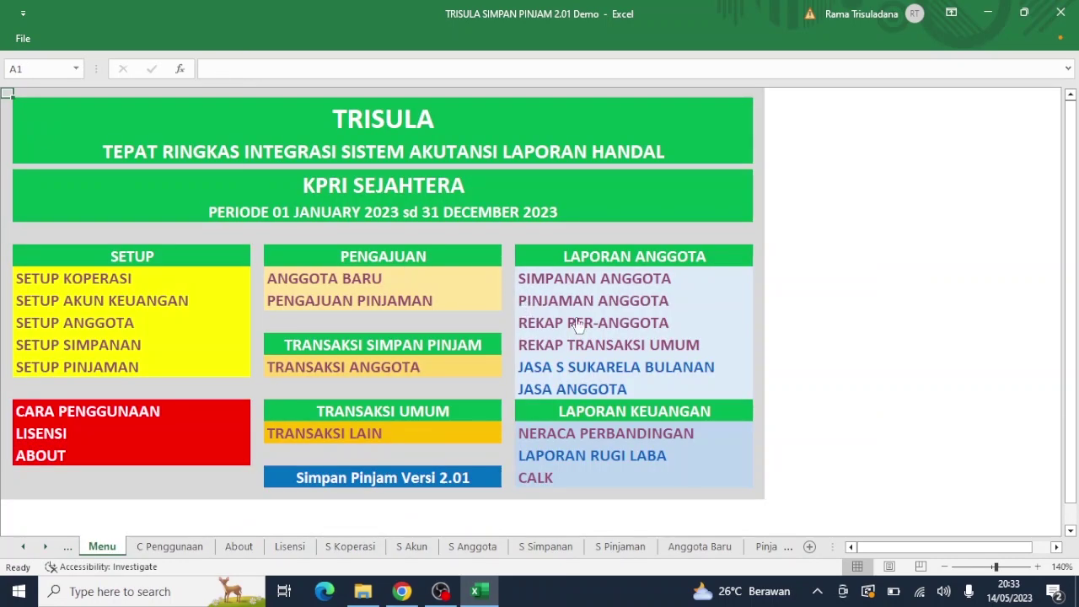
Step: Open the Neraca Perbandingan report, scroll to its top, and return to the Menu sheet
{"action": "left_click", "coordinate": [562, 432]}
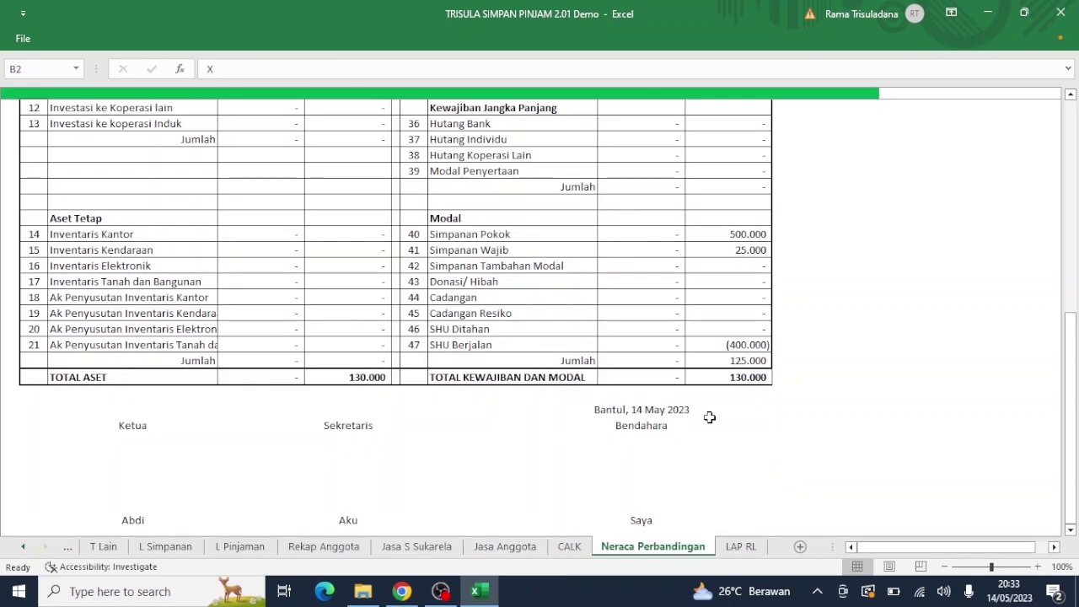
{"action": "left_click", "coordinate": [1075, 153]}
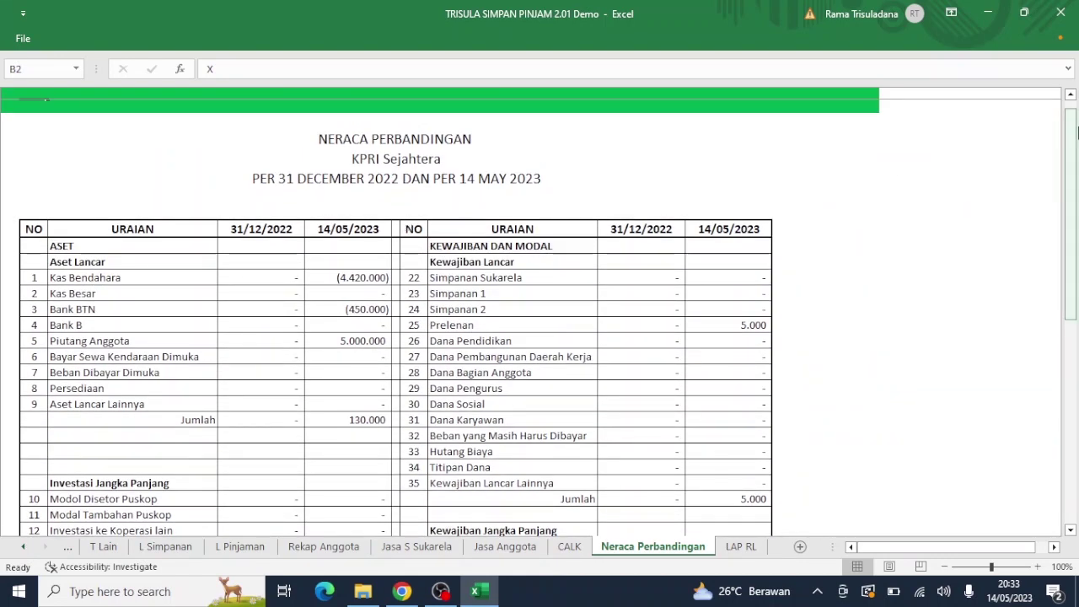
{"action": "left_click_drag", "start_coordinate": [1076, 125], "coordinate": [1075, 116]}
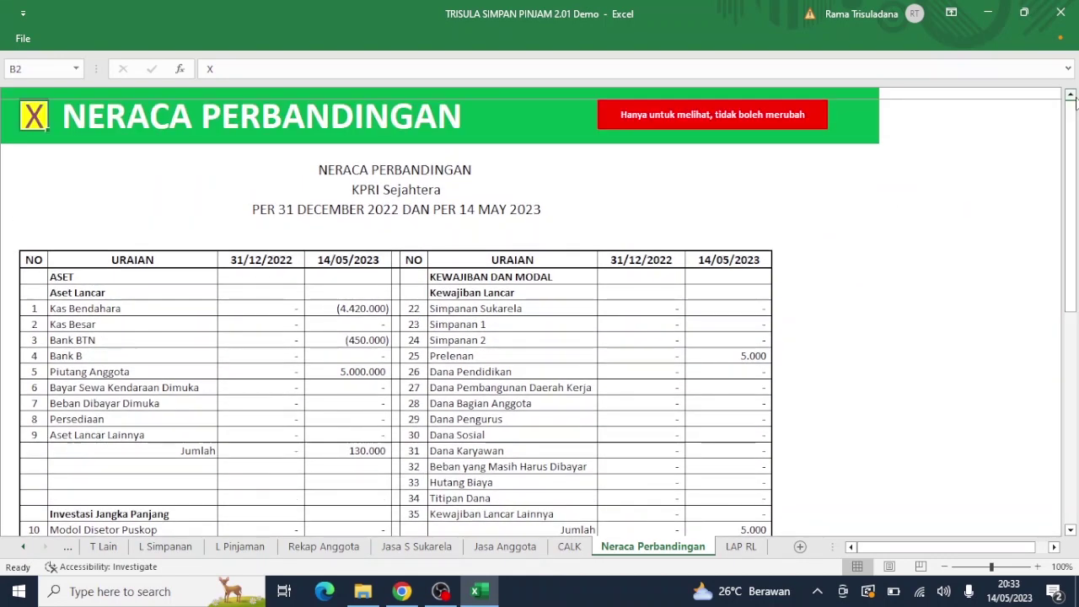
{"action": "left_click", "coordinate": [34, 119]}
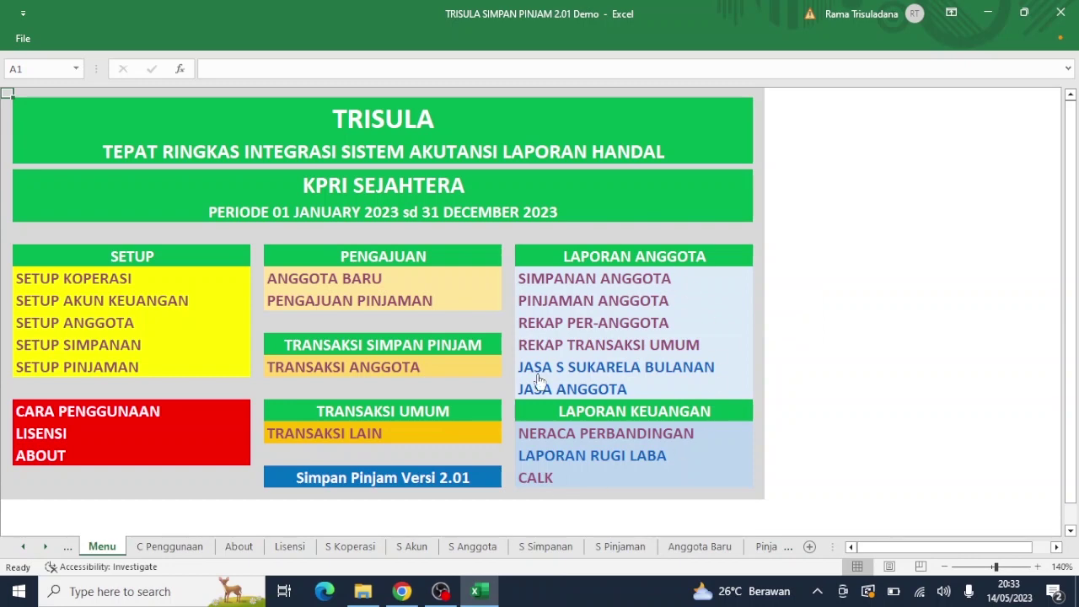
Step: Hide empty rows 220–510 in Laporan Simpanan so JUMLAH SIMPANAN follows row 219
{"action": "left_click", "coordinate": [572, 279]}
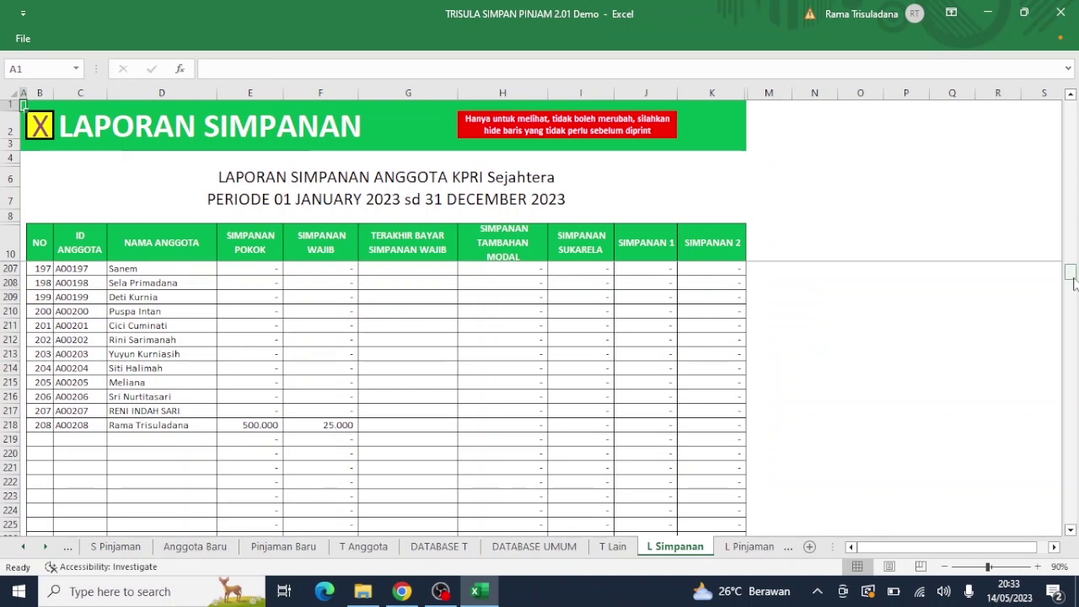
{"action": "left_click_drag", "start_coordinate": [1069, 274], "coordinate": [1042, 532]}
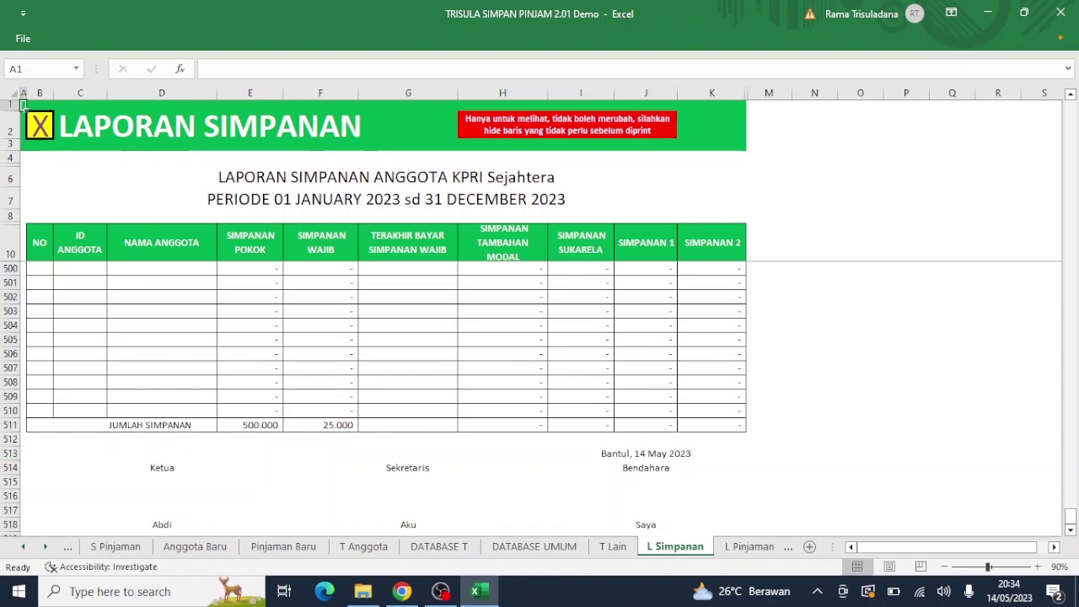
{"action": "left_click_drag", "start_coordinate": [4, 411], "coordinate": [75, 325]}
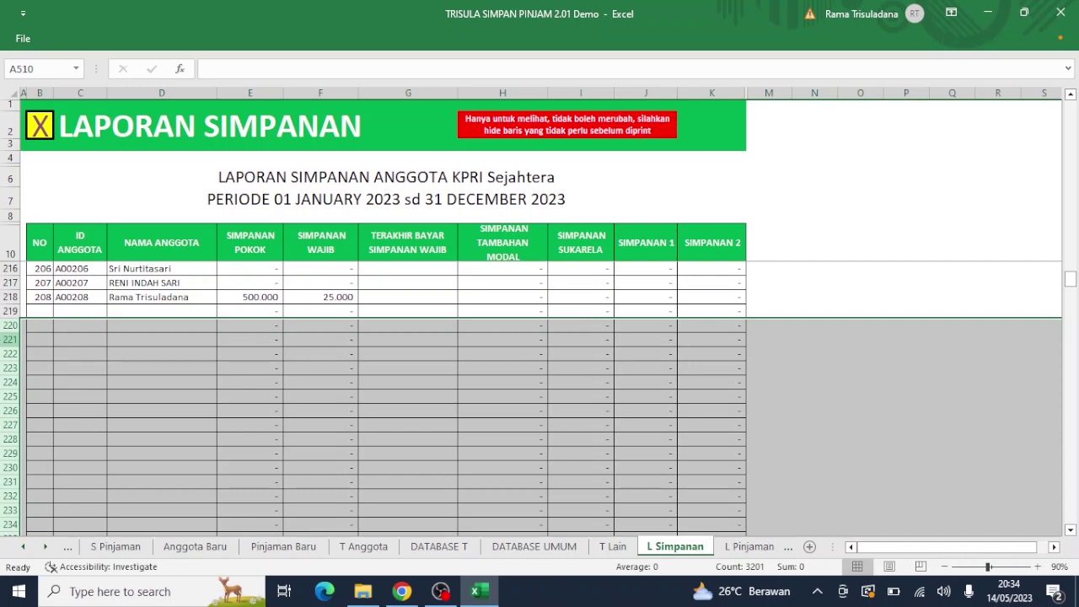
{"action": "right_click", "coordinate": [5, 342]}
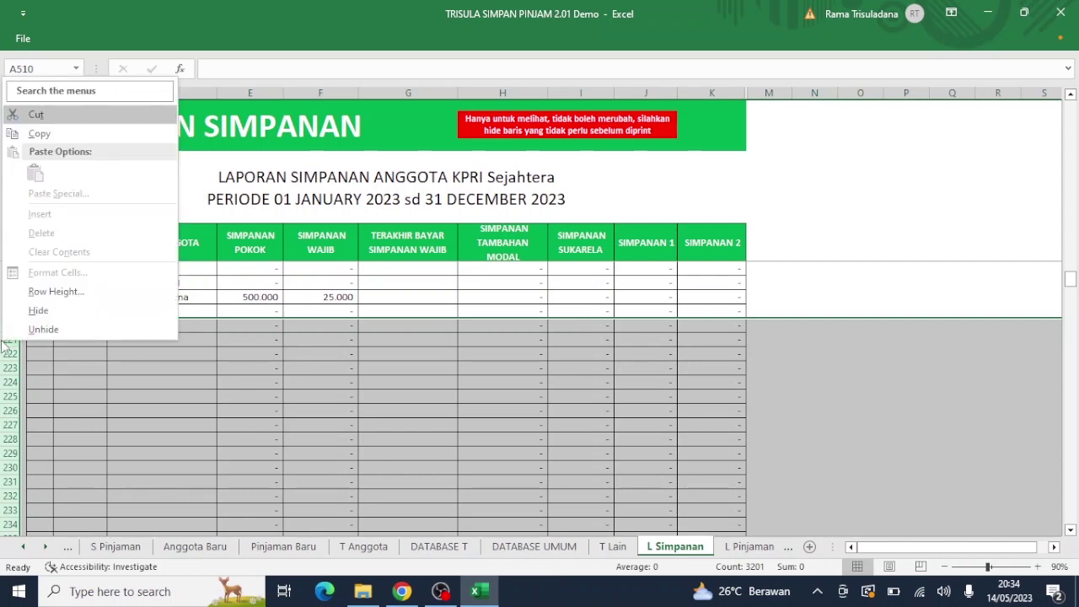
{"action": "left_click", "coordinate": [54, 312]}
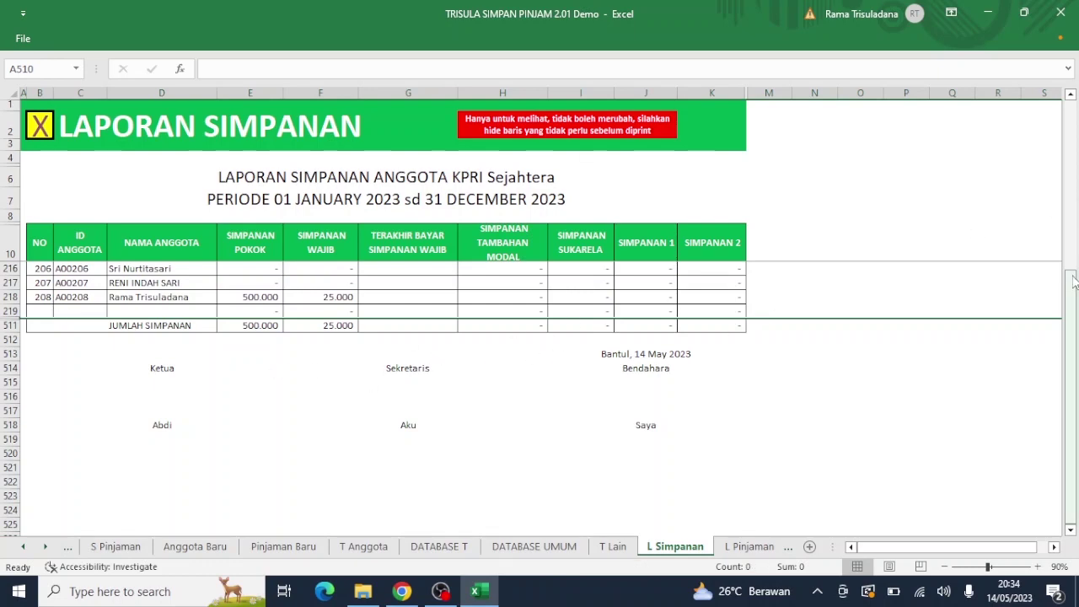
{"action": "left_click_drag", "start_coordinate": [1073, 282], "coordinate": [1076, 104]}
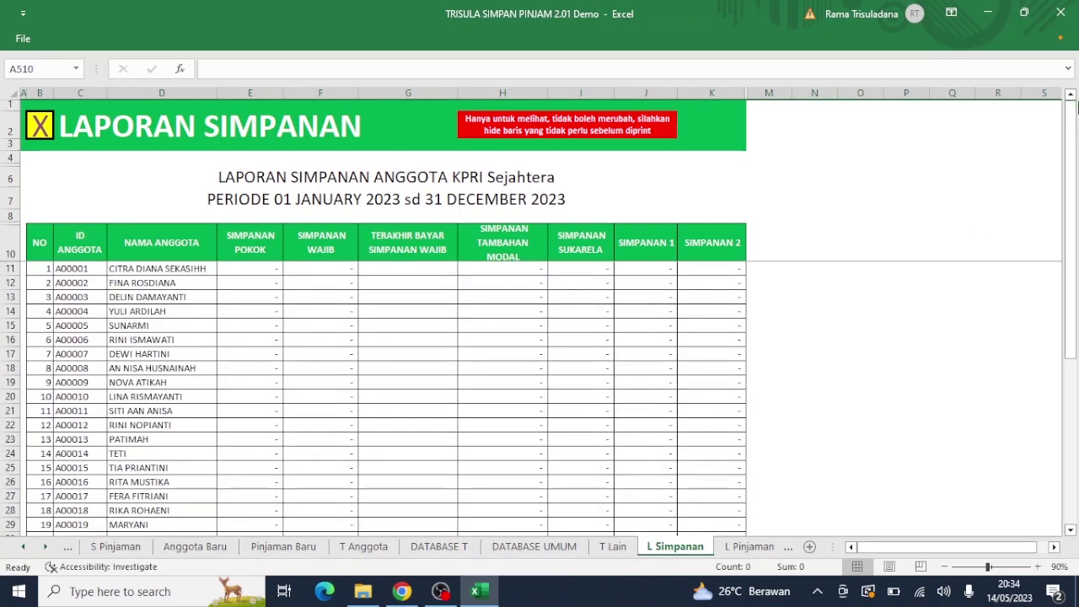
Step: View the PINJAMAN ANGGOTA loan report, return to the menu, and reopen SIMPANAN ANGGOTA
{"action": "left_click", "coordinate": [39, 126]}
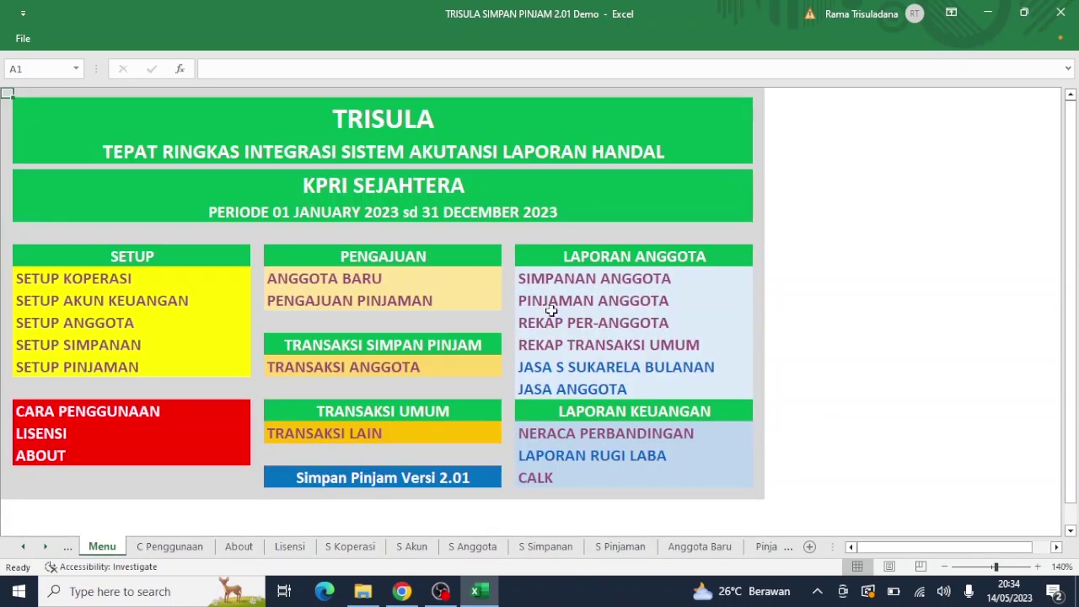
{"action": "left_click", "coordinate": [550, 297]}
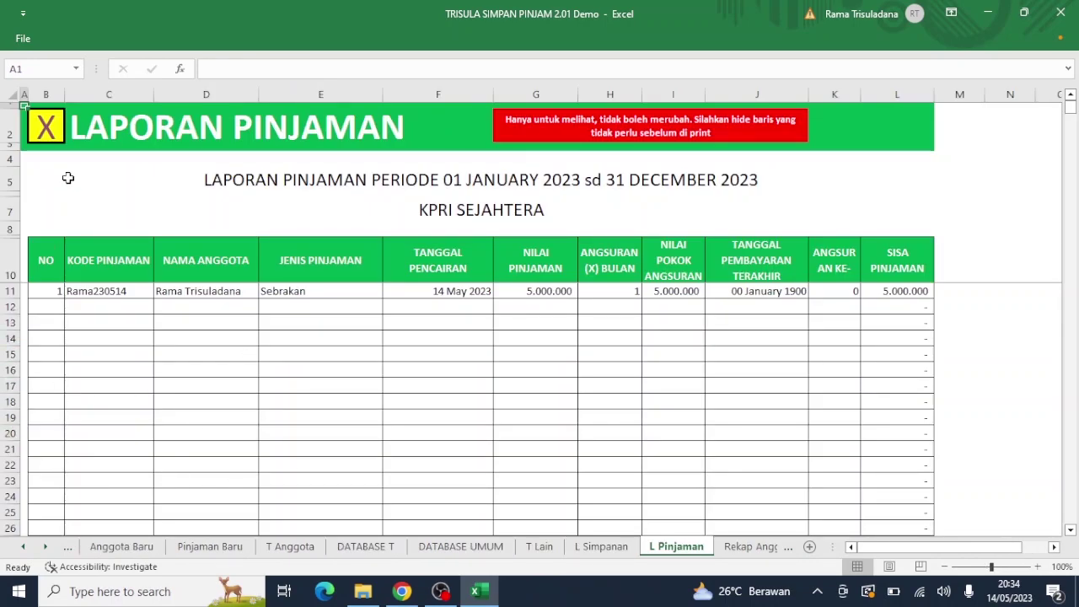
{"action": "left_click", "coordinate": [47, 126]}
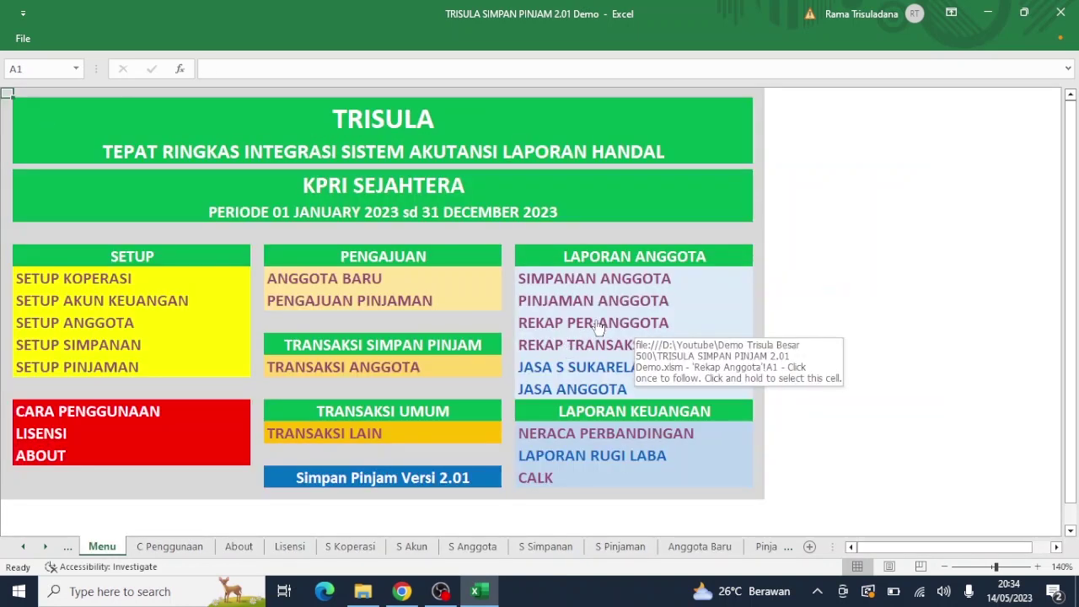
{"action": "left_click", "coordinate": [570, 281]}
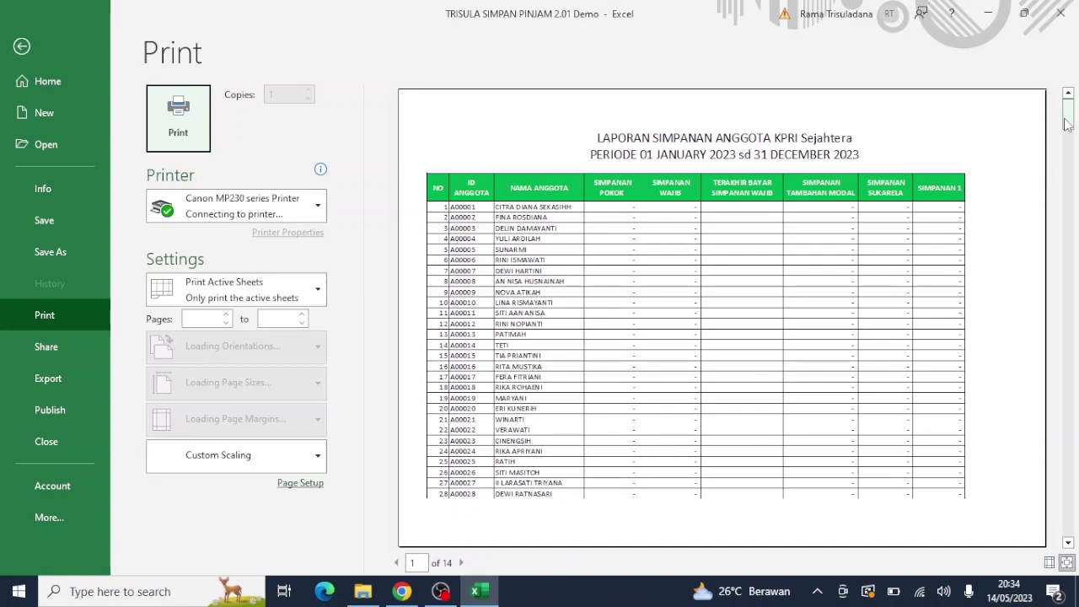
Step: Page through the savings report's 14-page print preview and return to the totals and signatures page
{"action": "left_click_drag", "start_coordinate": [1064, 121], "coordinate": [1060, 187]}
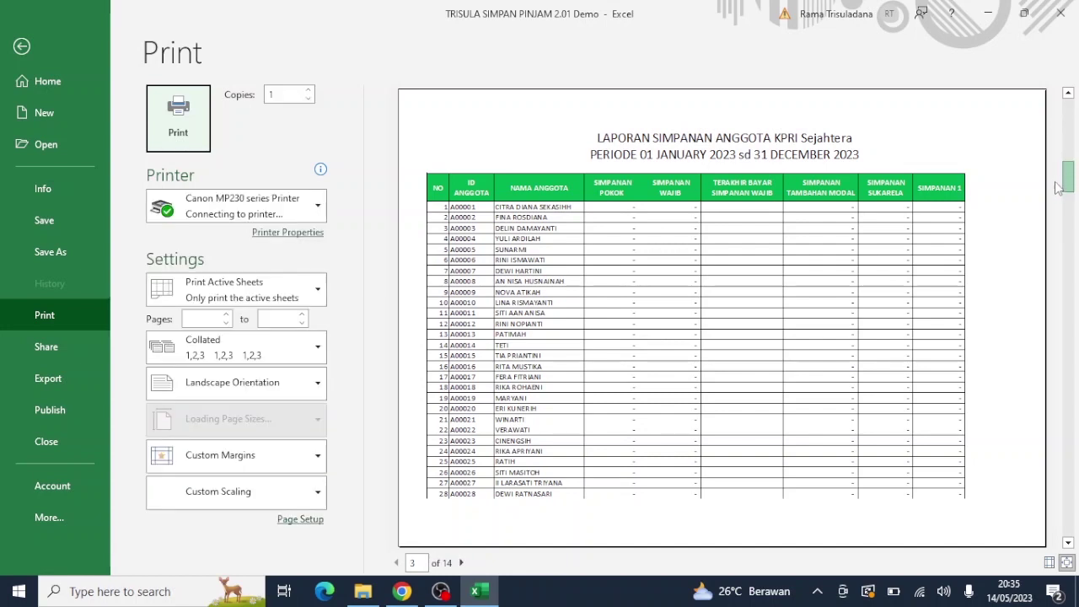
{"action": "left_click", "coordinate": [1074, 328]}
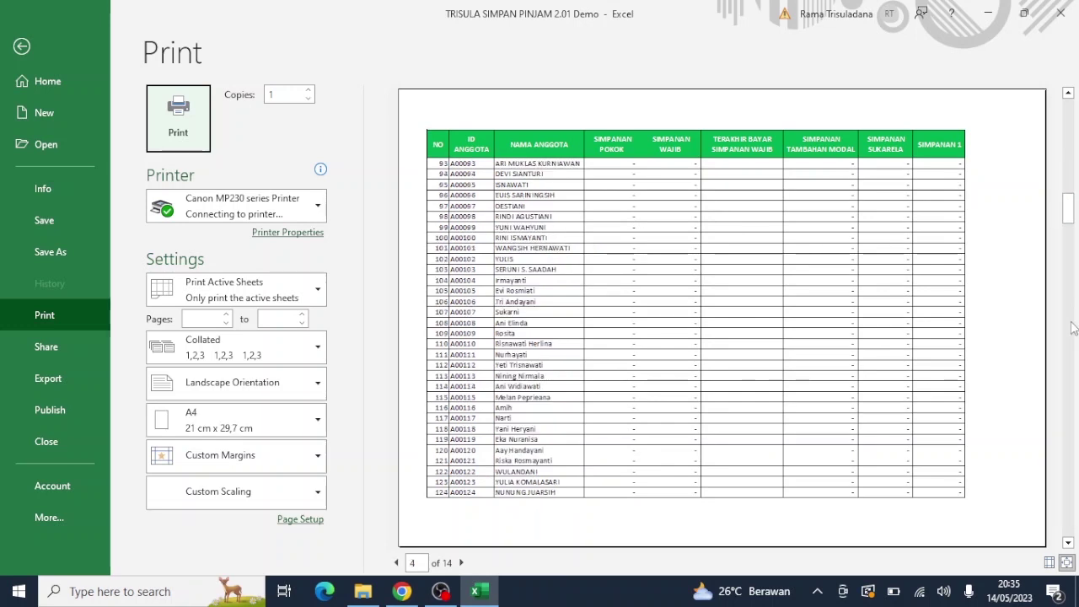
{"action": "left_click", "coordinate": [1074, 328]}
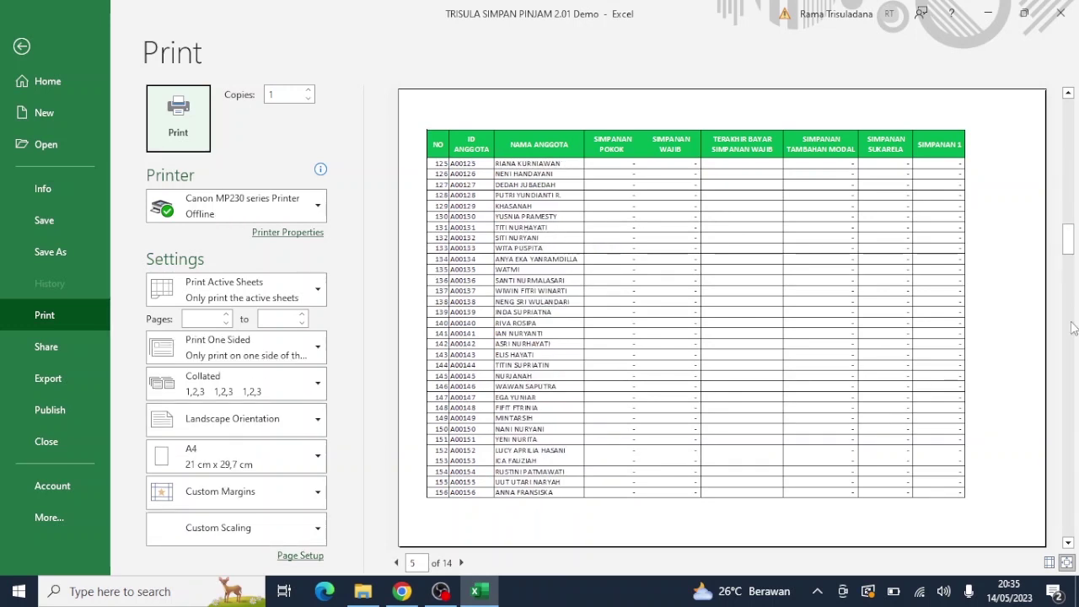
{"action": "left_click", "coordinate": [1074, 328]}
{"action": "left_click", "coordinate": [1073, 328]}
{"action": "left_click", "coordinate": [1073, 328]}
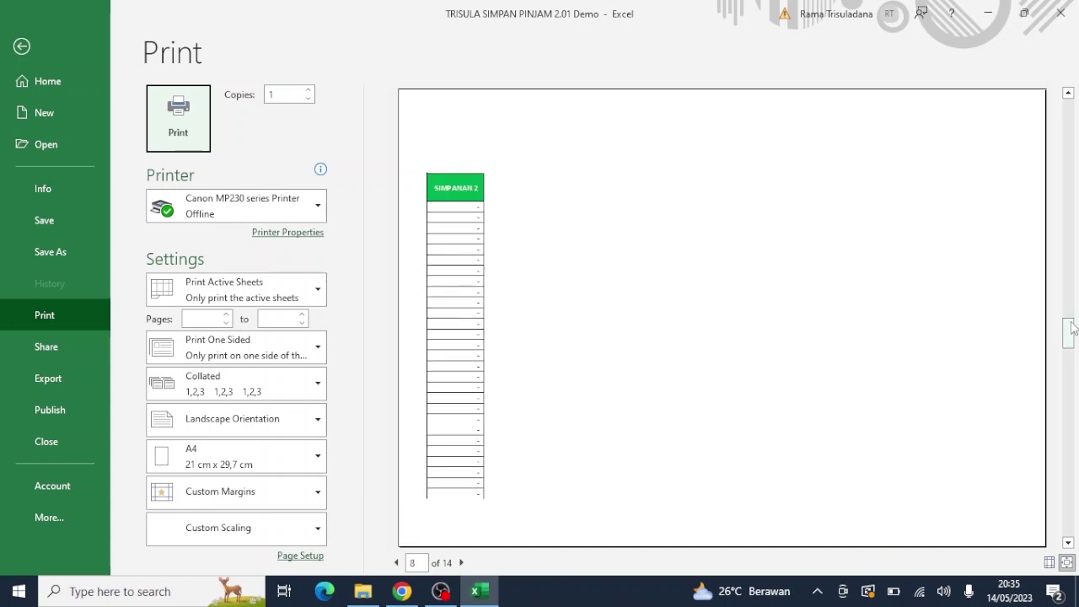
{"action": "left_click", "coordinate": [1074, 285]}
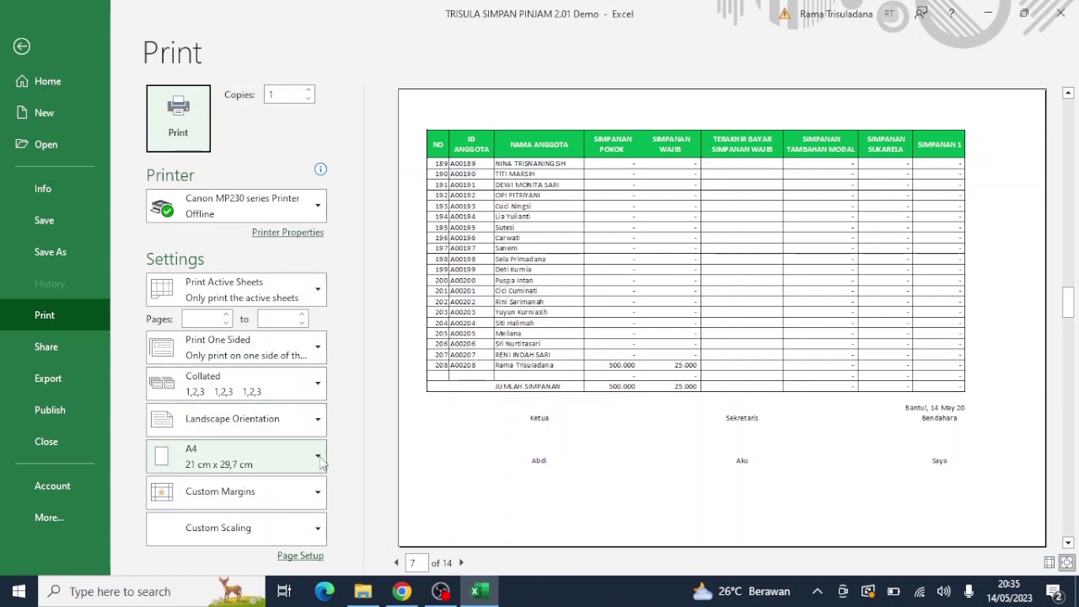
Step: Reduce the Page Setup scaling from 95% to 90% so the report fits 7 pages
{"action": "left_click", "coordinate": [319, 528]}
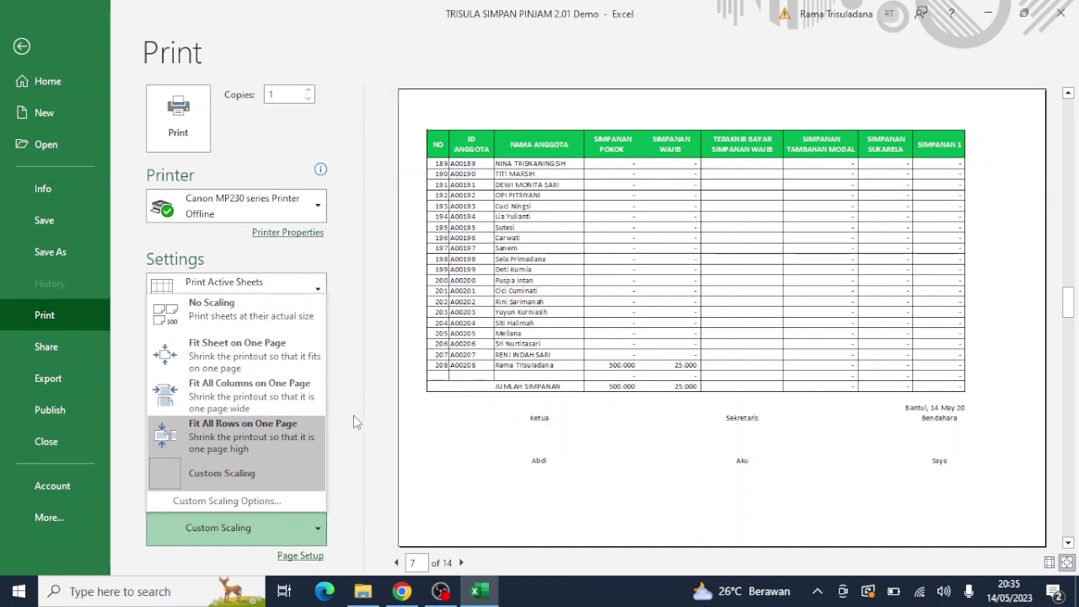
{"action": "left_click", "coordinate": [301, 559]}
{"action": "left_click", "coordinate": [301, 558]}
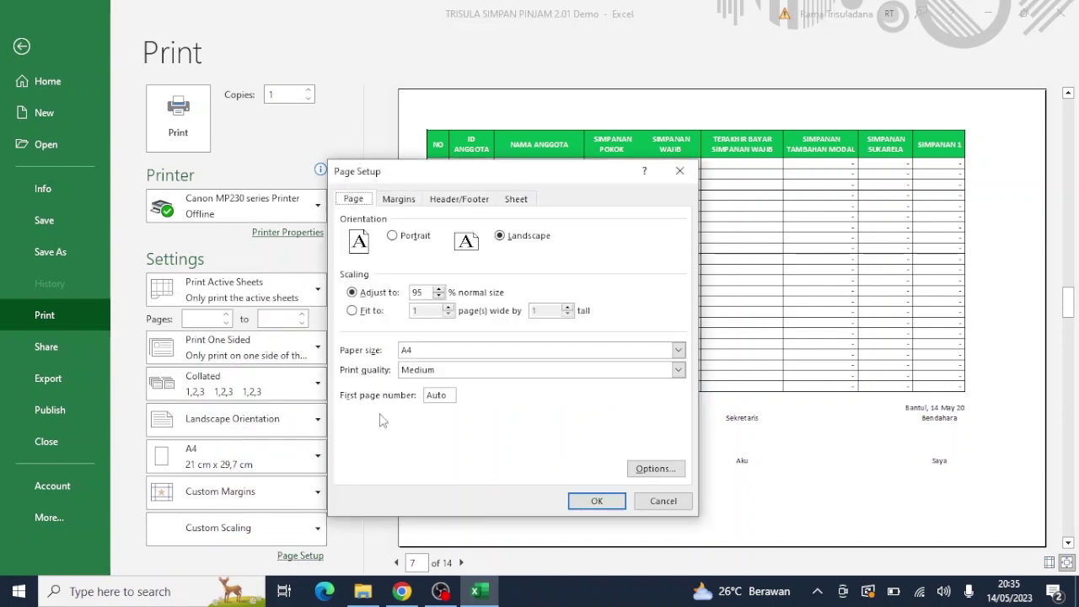
{"action": "left_click", "coordinate": [439, 296]}
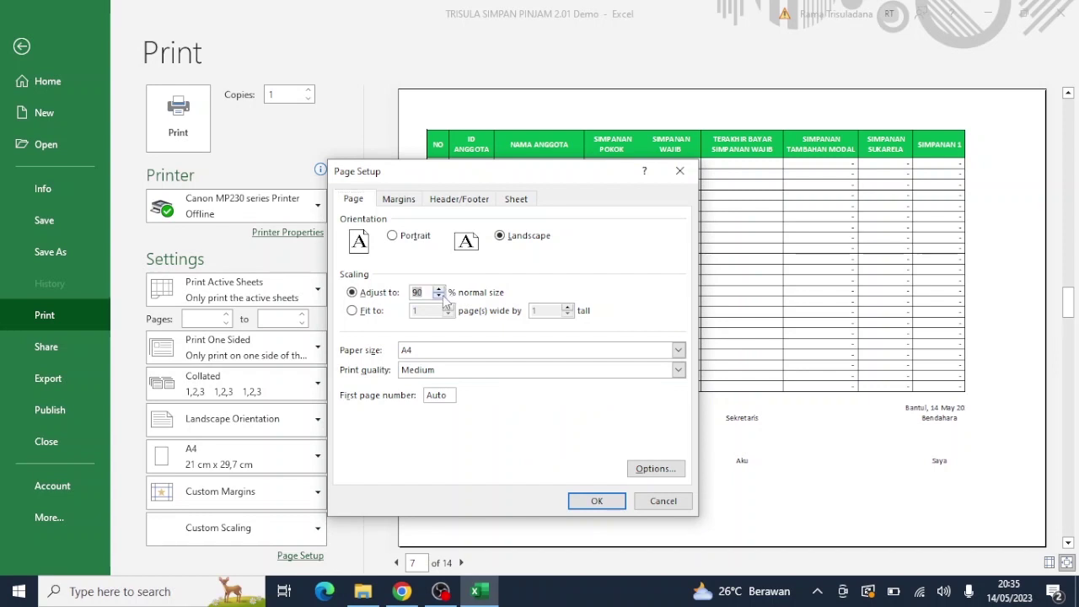
{"action": "left_click", "coordinate": [599, 503]}
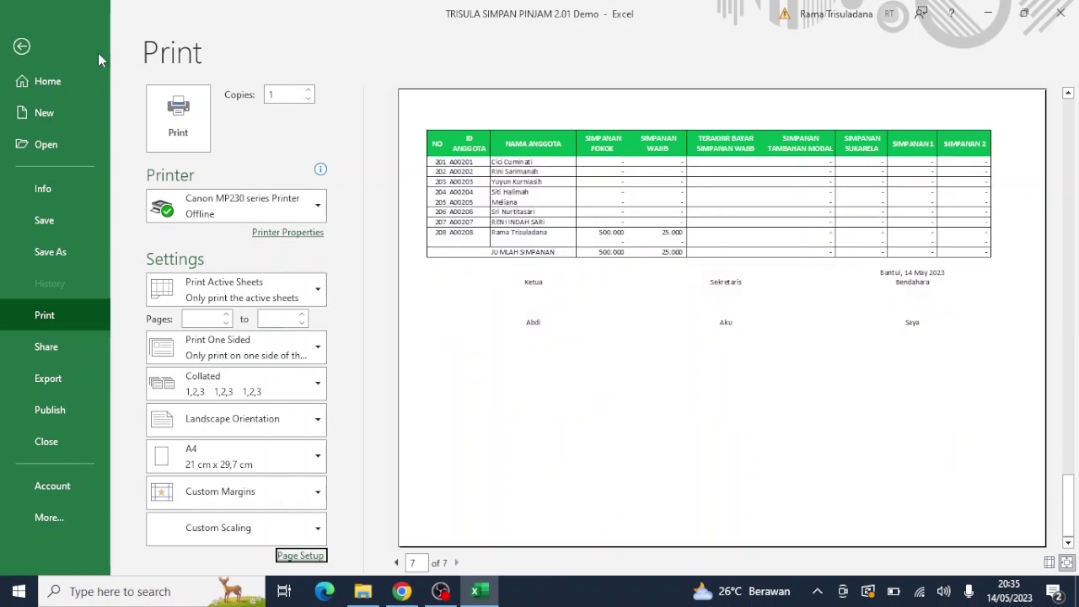
Step: Leave the print view and open the REKAP PER-ANGGOTA report from the main menu
{"action": "left_click", "coordinate": [22, 48]}
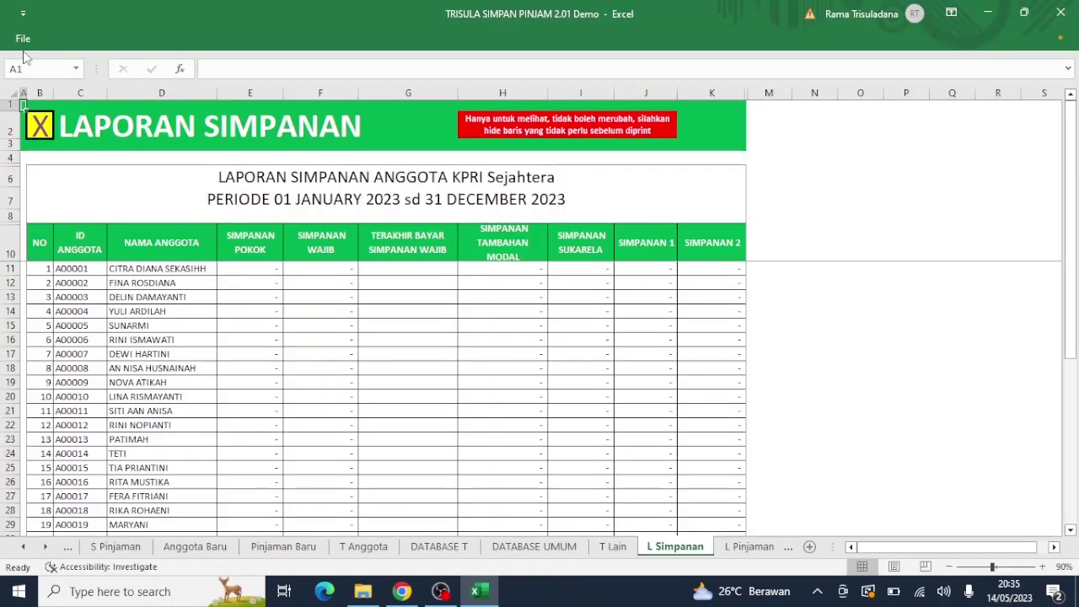
{"action": "left_click", "coordinate": [40, 125]}
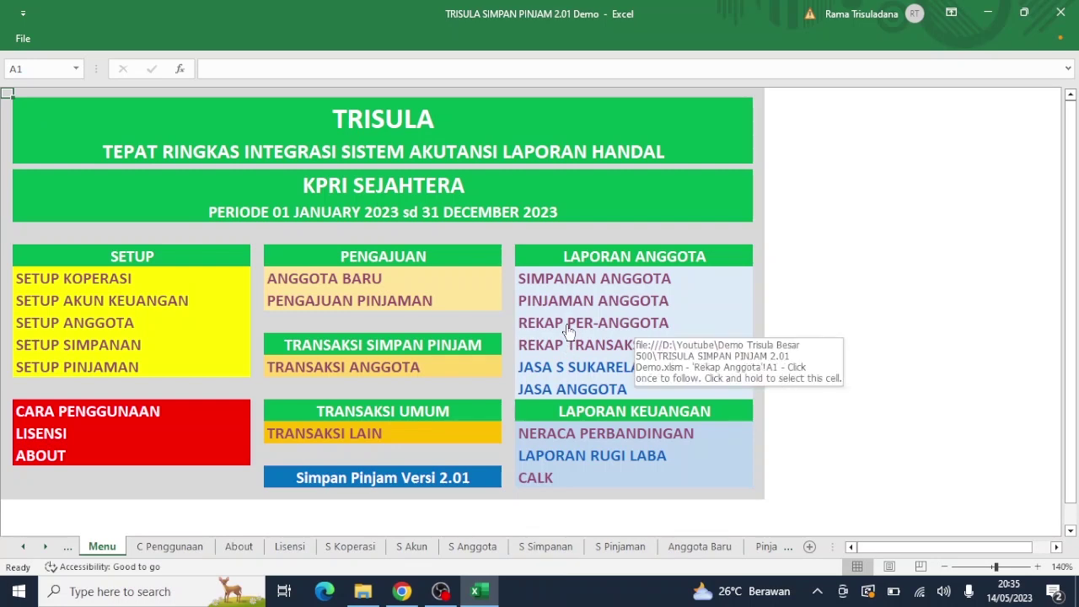
{"action": "left_click", "coordinate": [592, 328]}
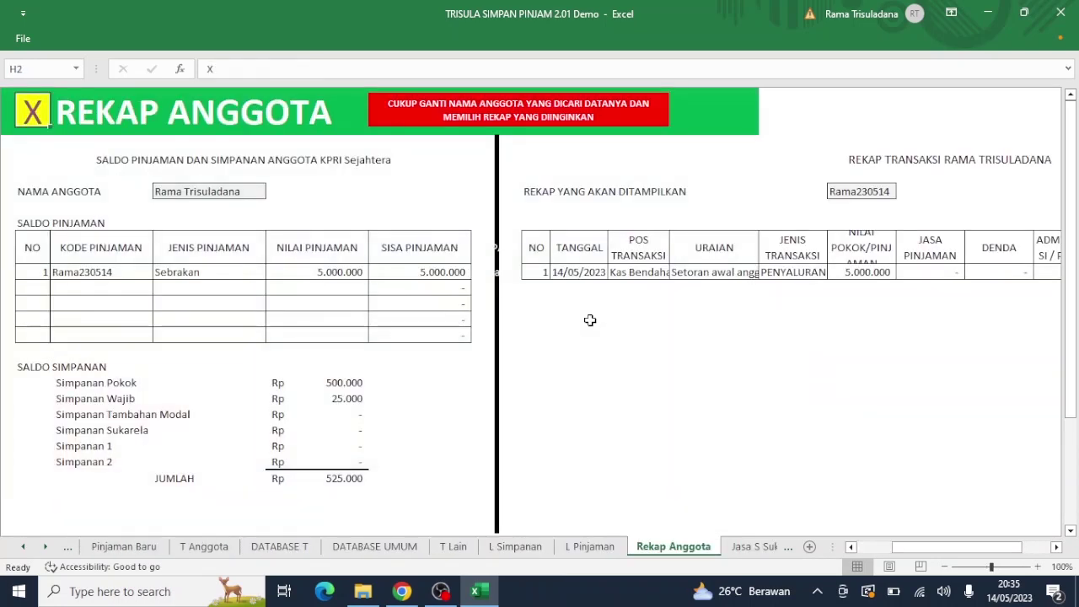
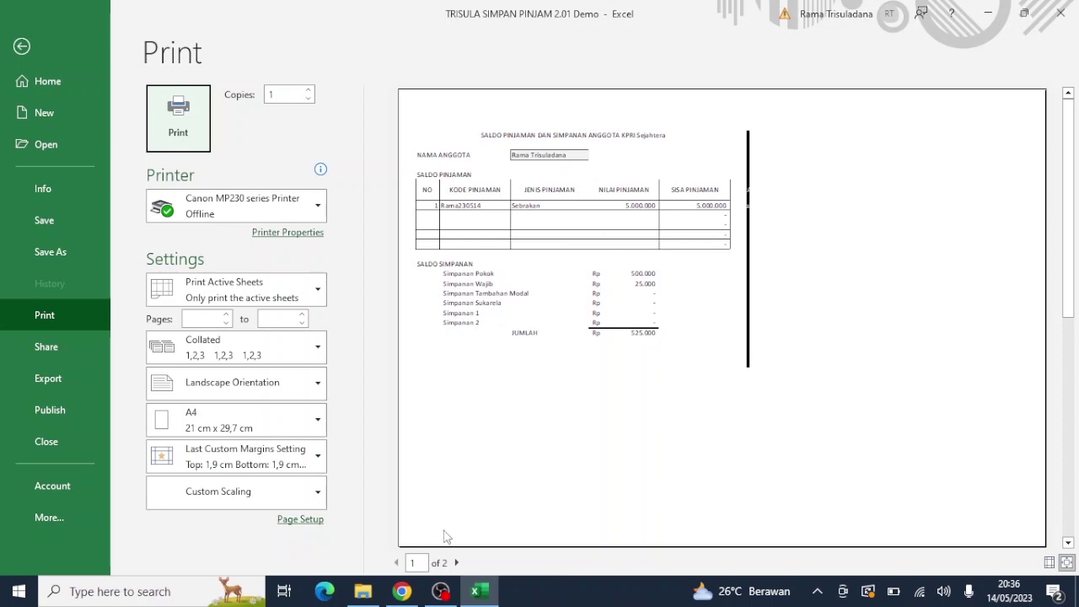
Step: Preview the member recap's second printed page, then exit print preview back to the TRISULA Menu sheet
{"action": "left_click", "coordinate": [458, 563]}
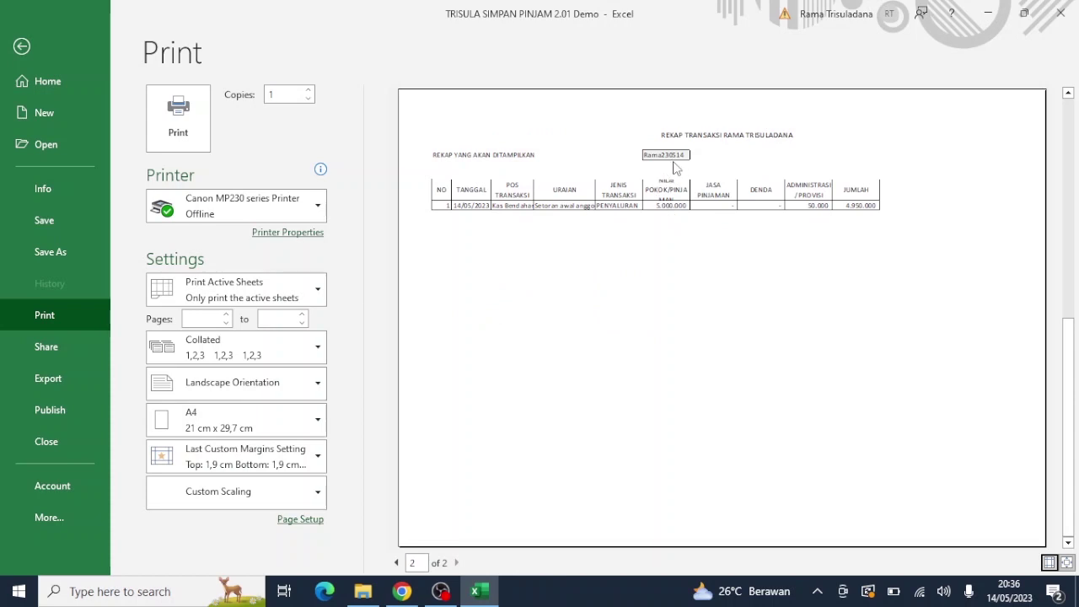
{"action": "left_click", "coordinate": [22, 48]}
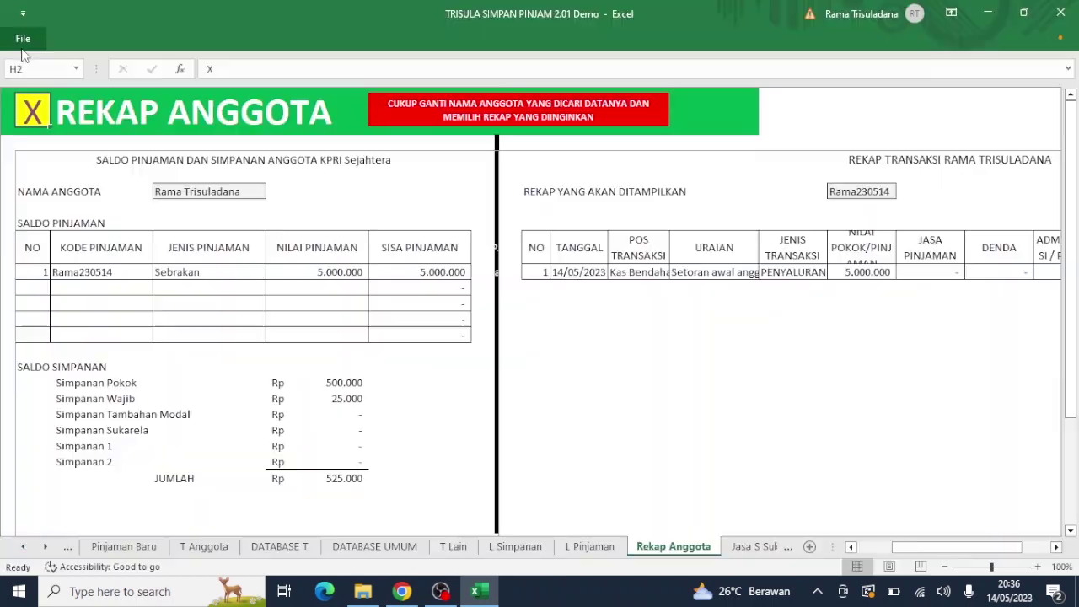
{"action": "left_click", "coordinate": [35, 110]}
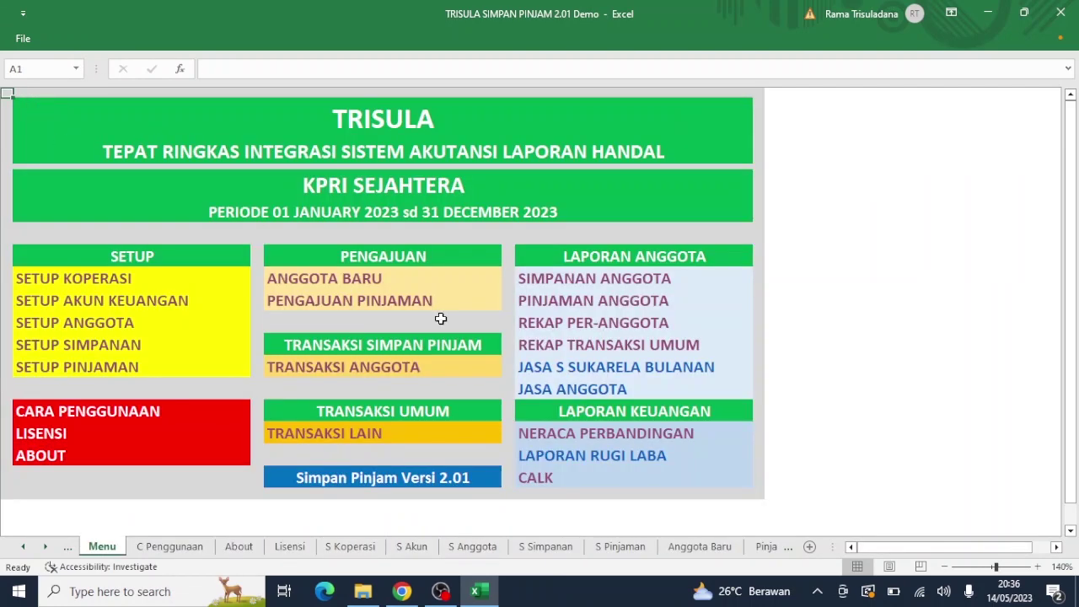
{"action": "left_click", "coordinate": [571, 464]}
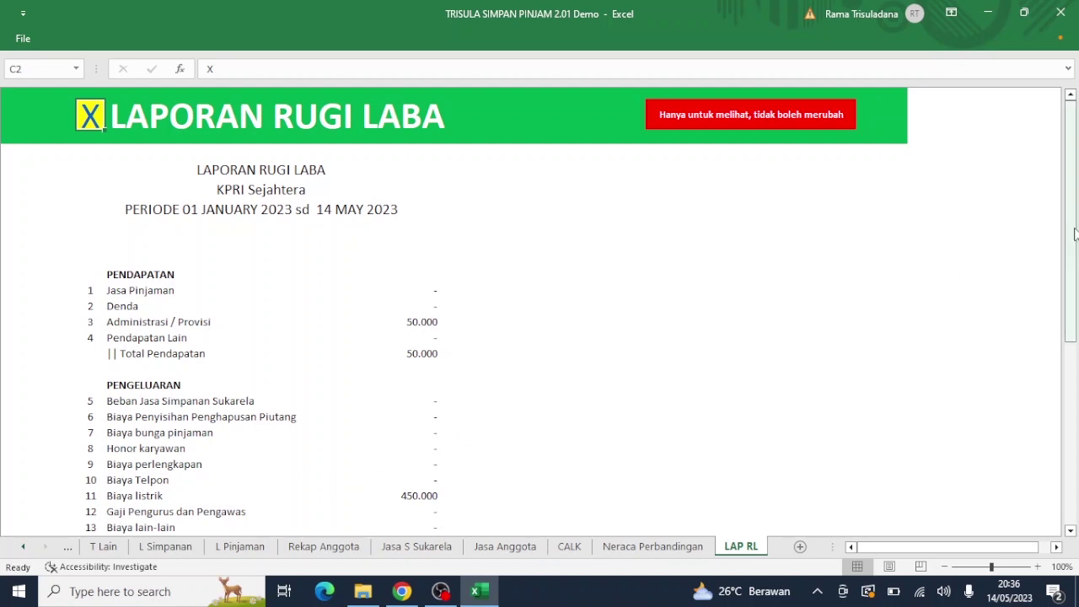
{"action": "left_click_drag", "start_coordinate": [1074, 234], "coordinate": [1031, 488]}
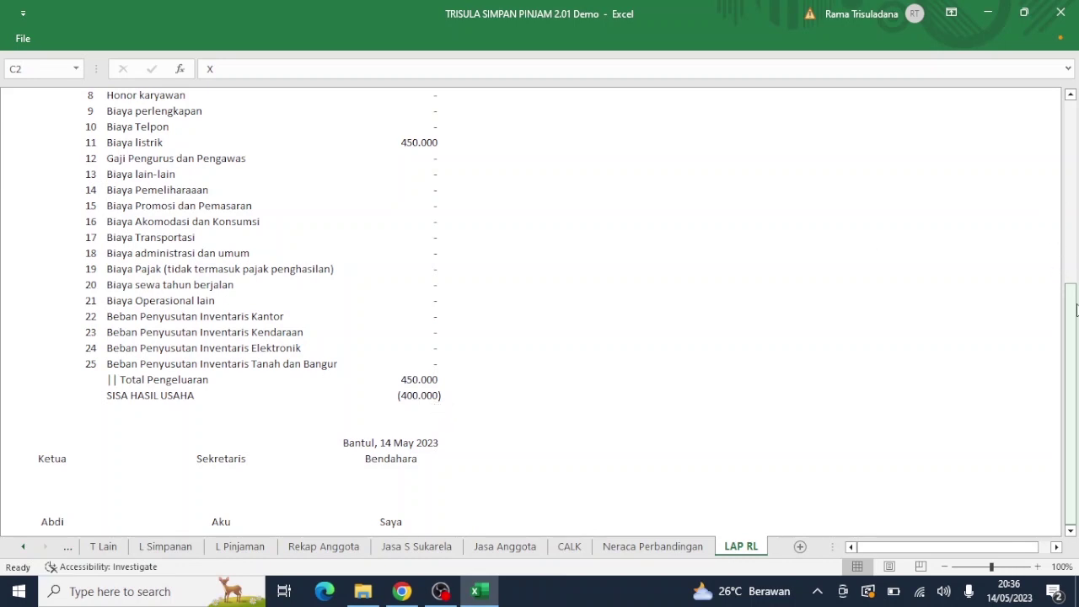
{"action": "key", "text": "ctrl+p"}
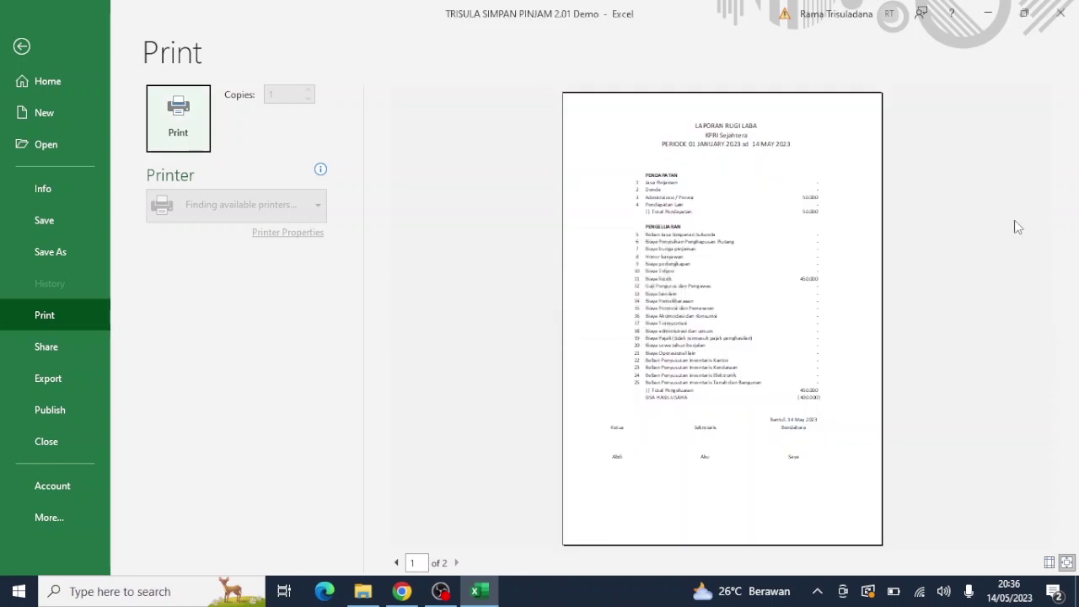
{"action": "left_click", "coordinate": [23, 47]}
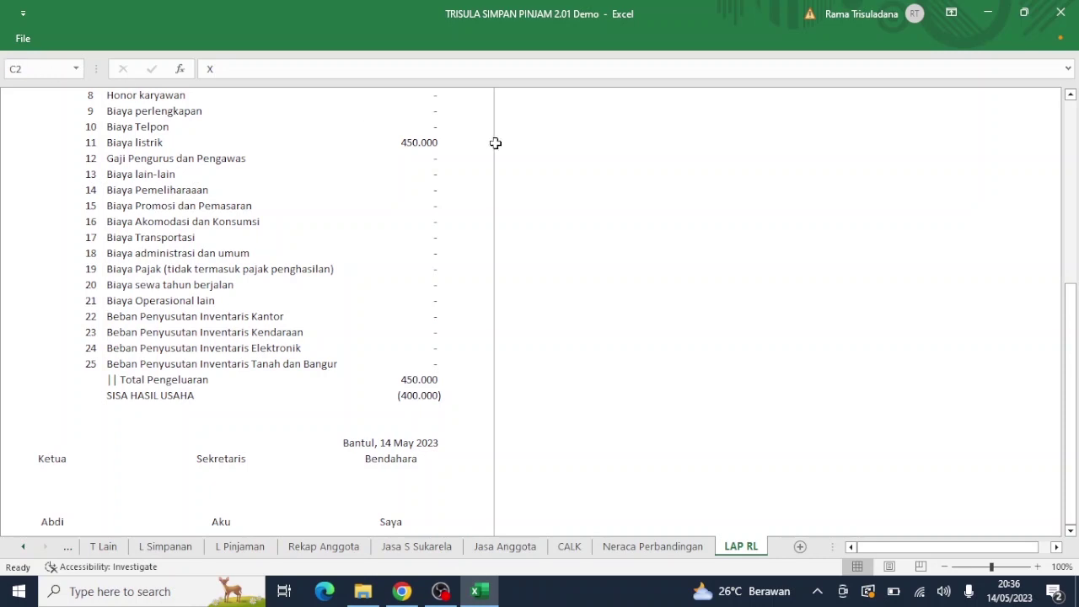
{"action": "left_click", "coordinate": [1072, 127]}
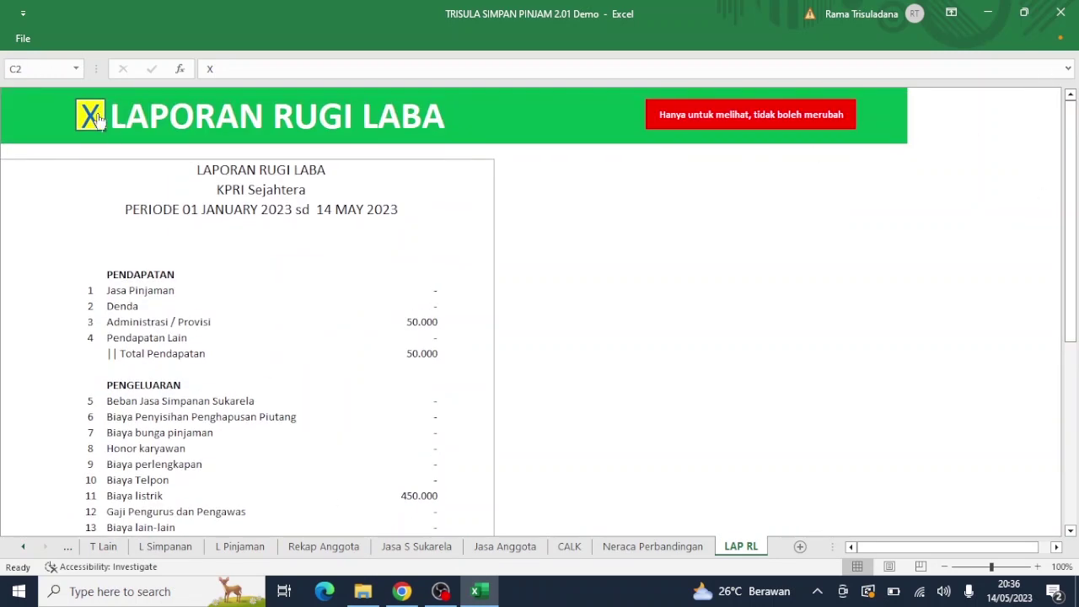
{"action": "left_click", "coordinate": [95, 114]}
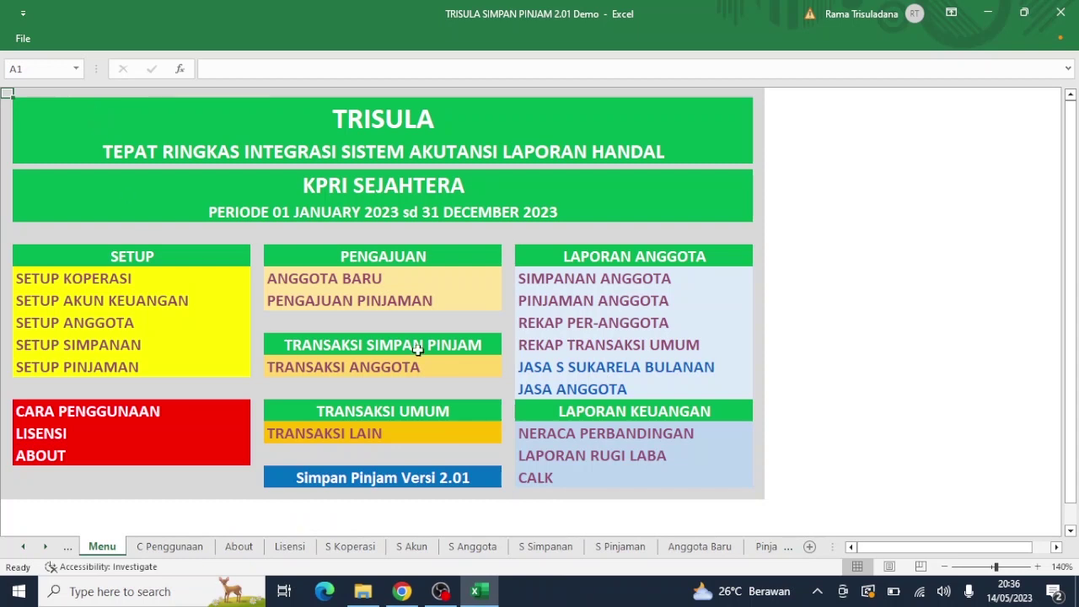
Step: Switch to Sheet1 and follow the 'klik' Google Drive download link in cell D3
{"action": "left_click", "coordinate": [21, 549]}
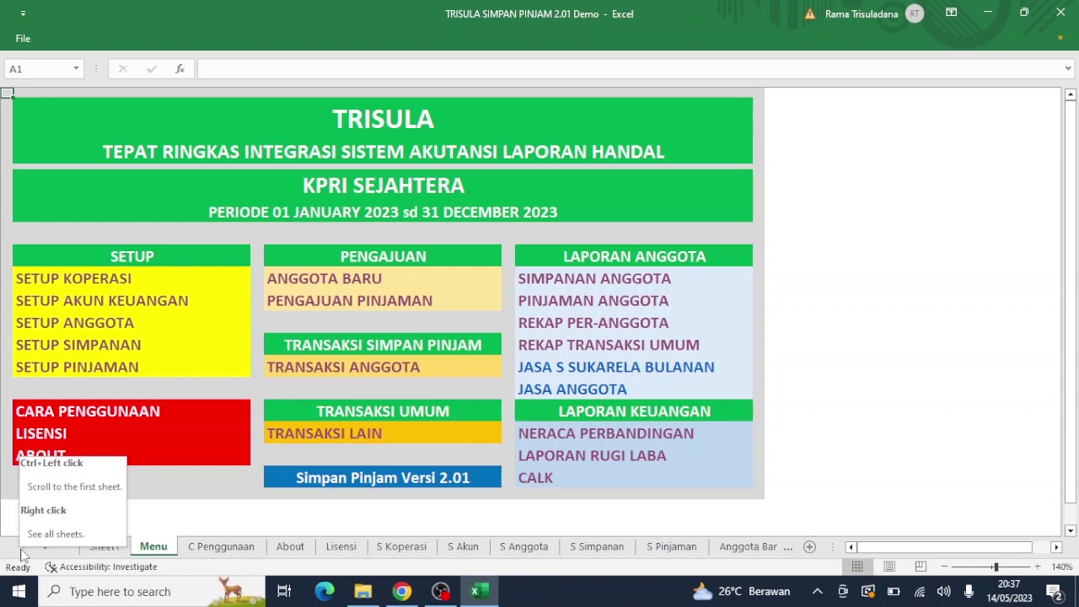
{"action": "left_click", "coordinate": [105, 550]}
{"action": "left_click", "coordinate": [327, 218]}
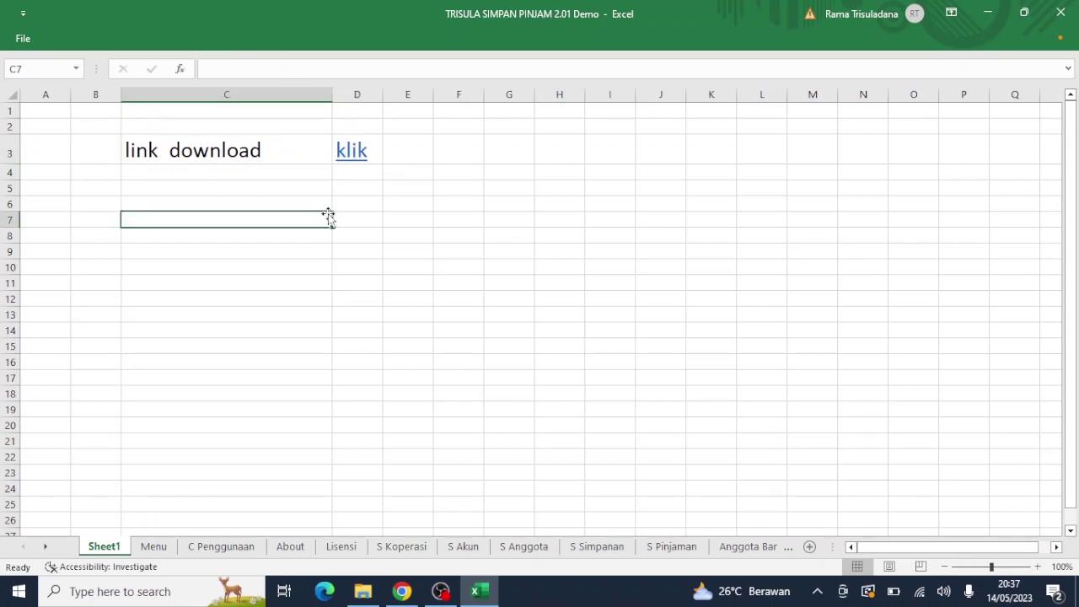
{"action": "left_click", "coordinate": [352, 154]}
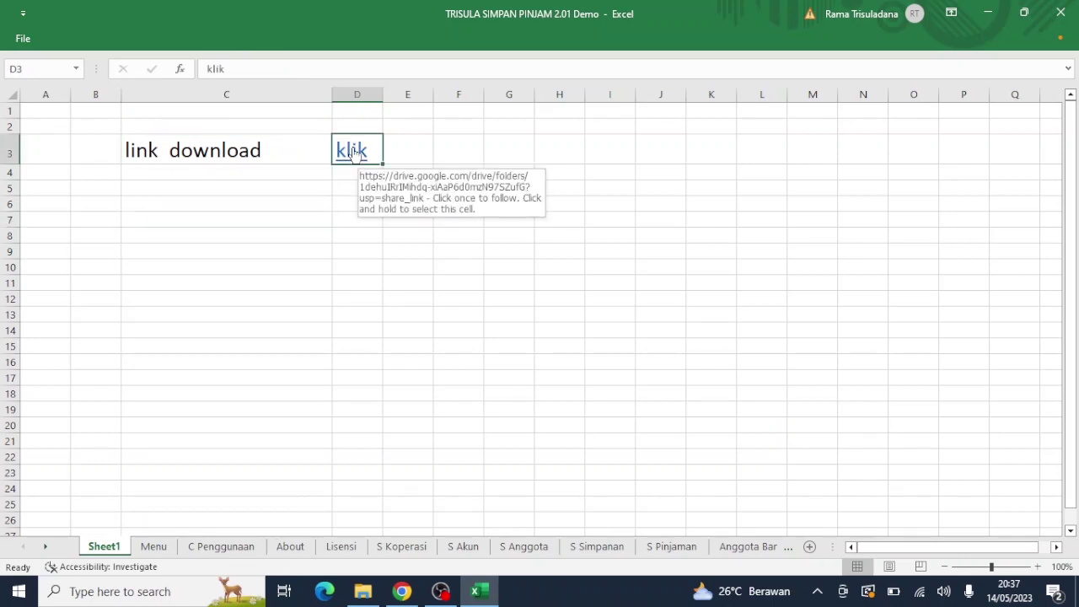
{"action": "left_click", "coordinate": [353, 152]}
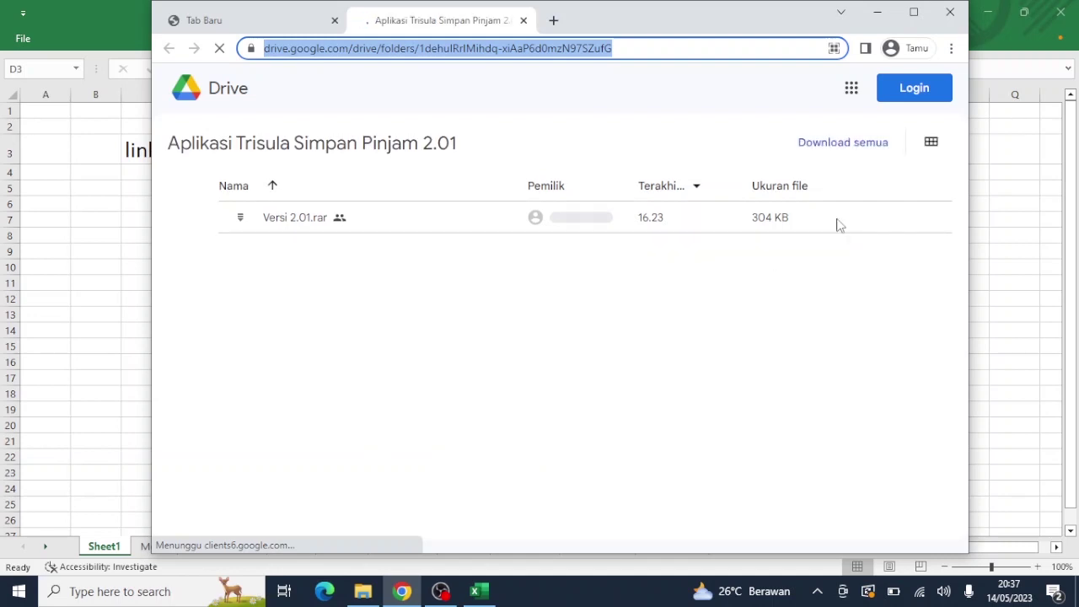
Step: Download Versi 2.01.rar past the virus-scan warning and show it in the Downloads folder
{"action": "mouse_move", "coordinate": [837, 224]}
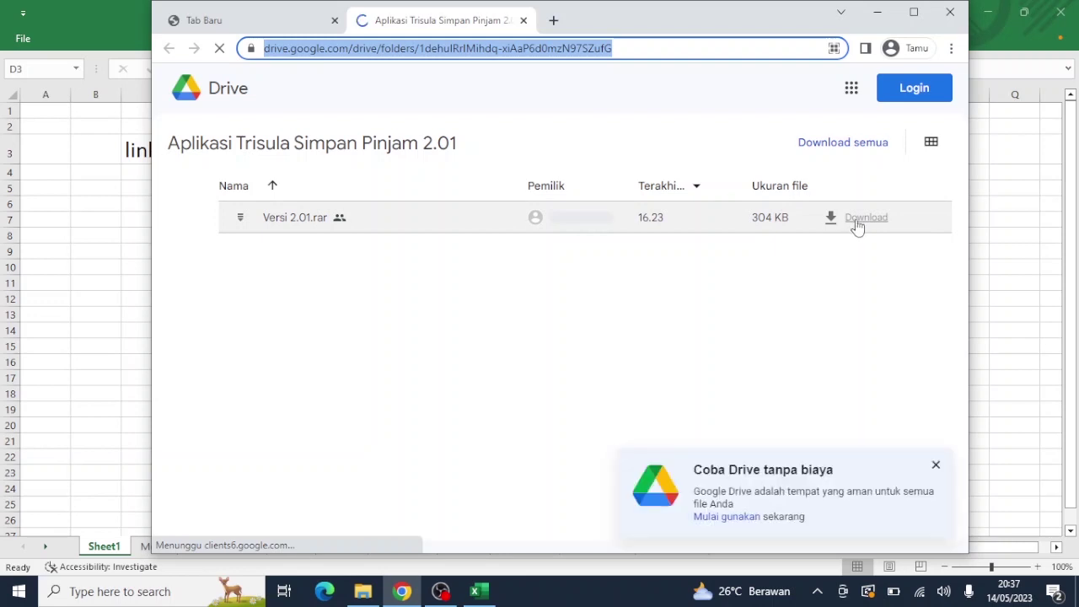
{"action": "left_click", "coordinate": [857, 221]}
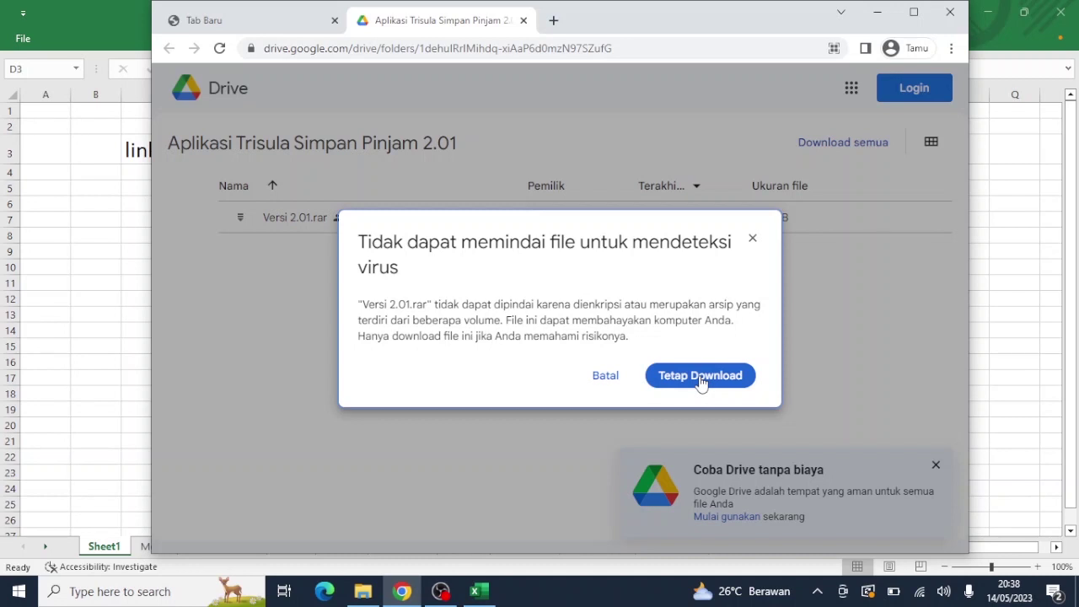
{"action": "left_click", "coordinate": [701, 377]}
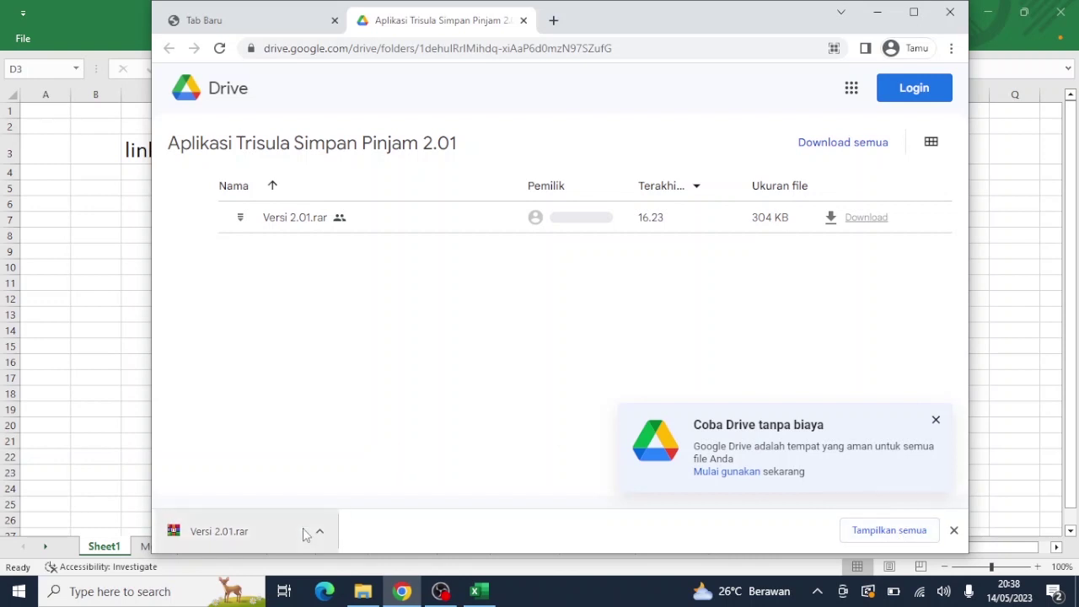
{"action": "left_click", "coordinate": [864, 539]}
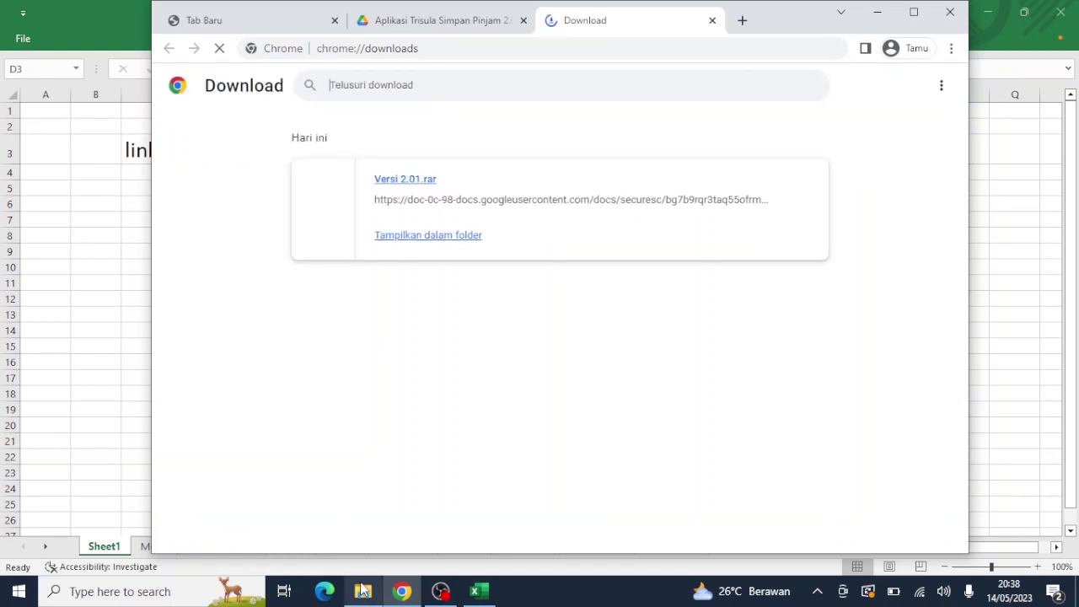
{"action": "left_click", "coordinate": [403, 240]}
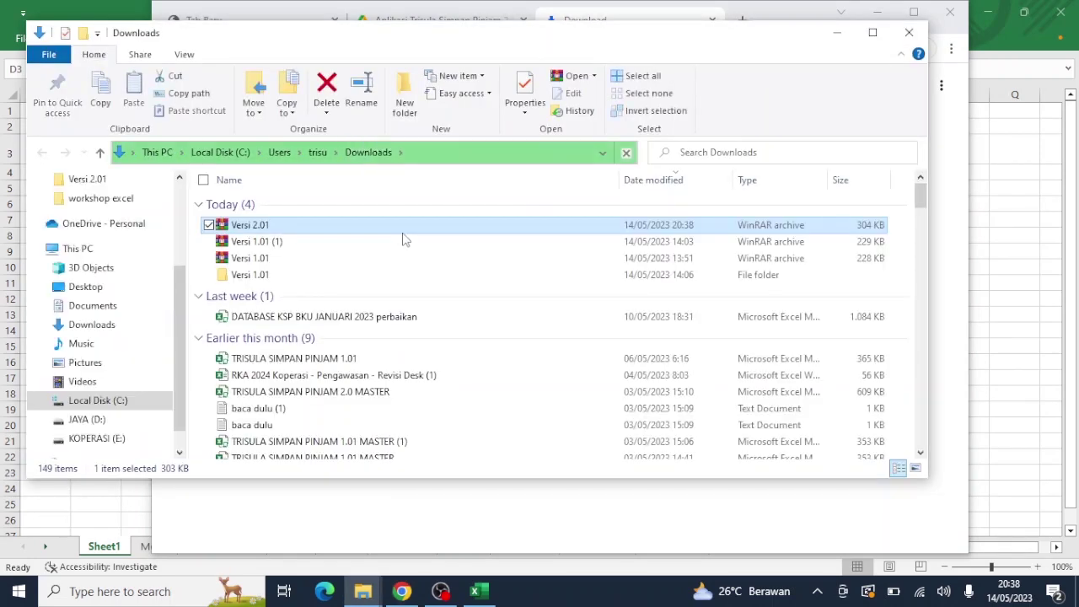
Step: Cut the downloaded Versi 2.01 archive from the Downloads folder for moving
{"action": "double_click", "coordinate": [304, 225]}
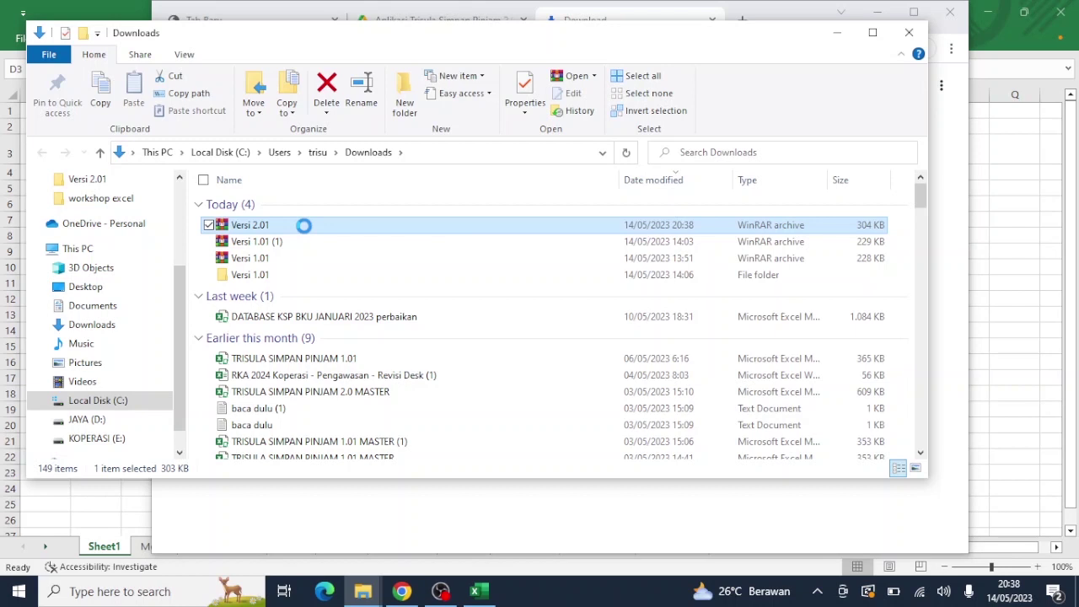
{"action": "right_click", "coordinate": [305, 226]}
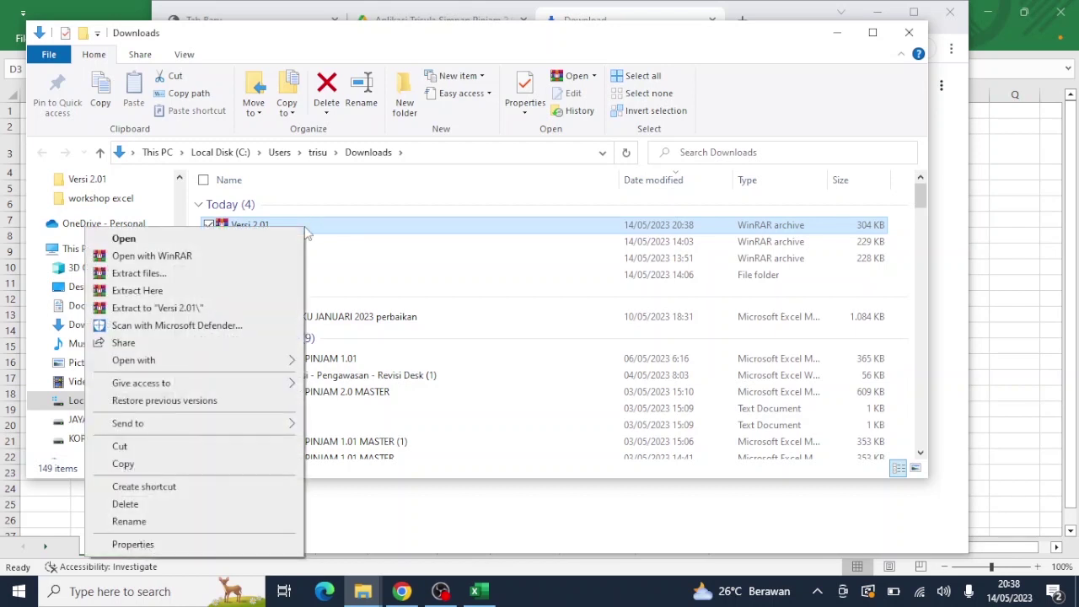
{"action": "left_click", "coordinate": [172, 454]}
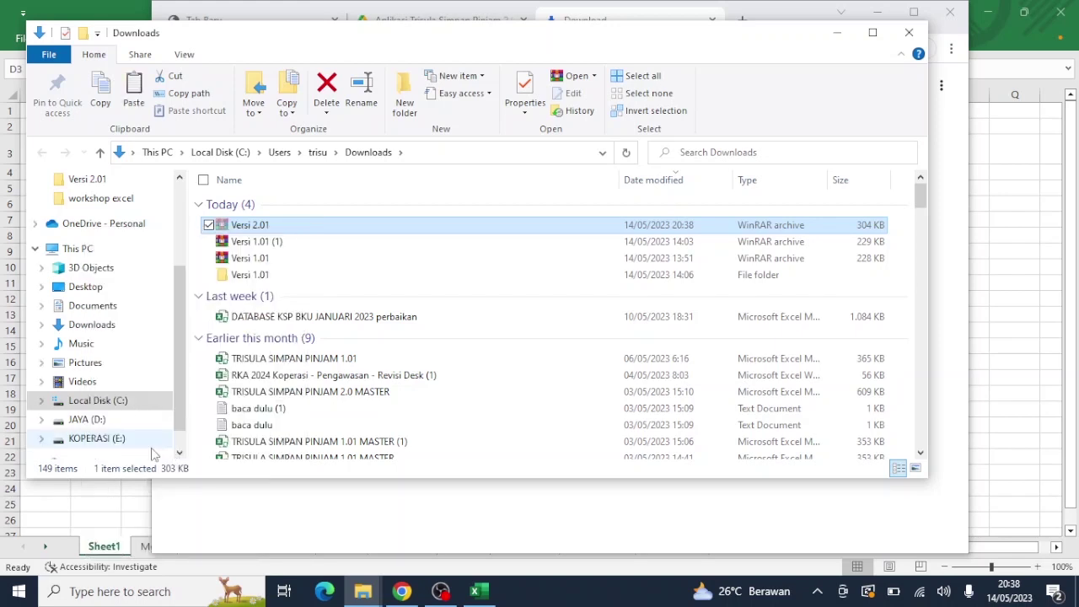
Step: Go to JAYA (D:) > Youtube and select the Demo Trisula Besar 500 folder
{"action": "left_click", "coordinate": [118, 425]}
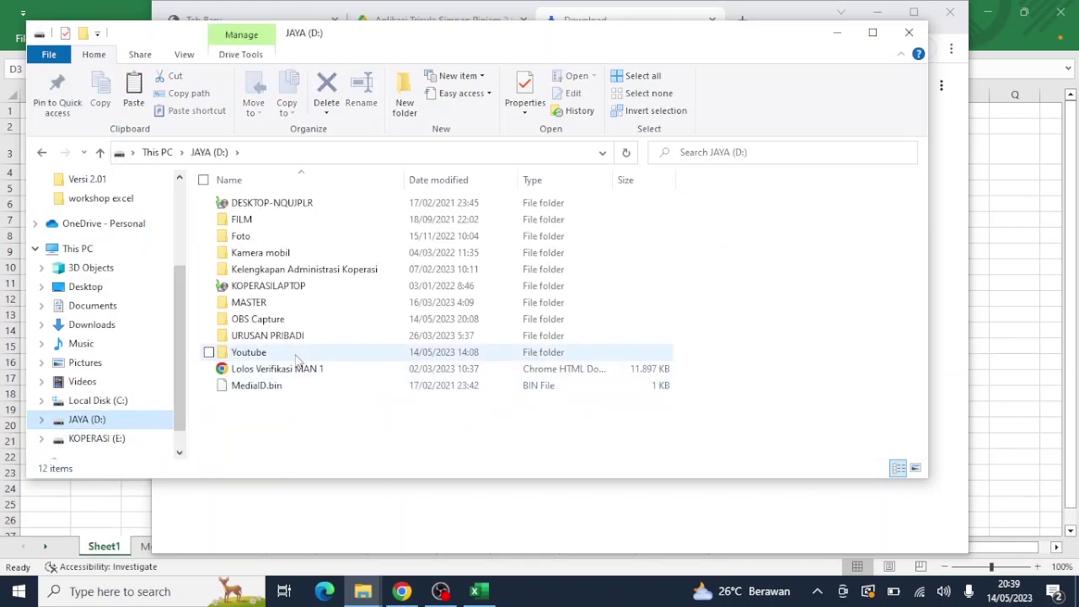
{"action": "double_click", "coordinate": [249, 353]}
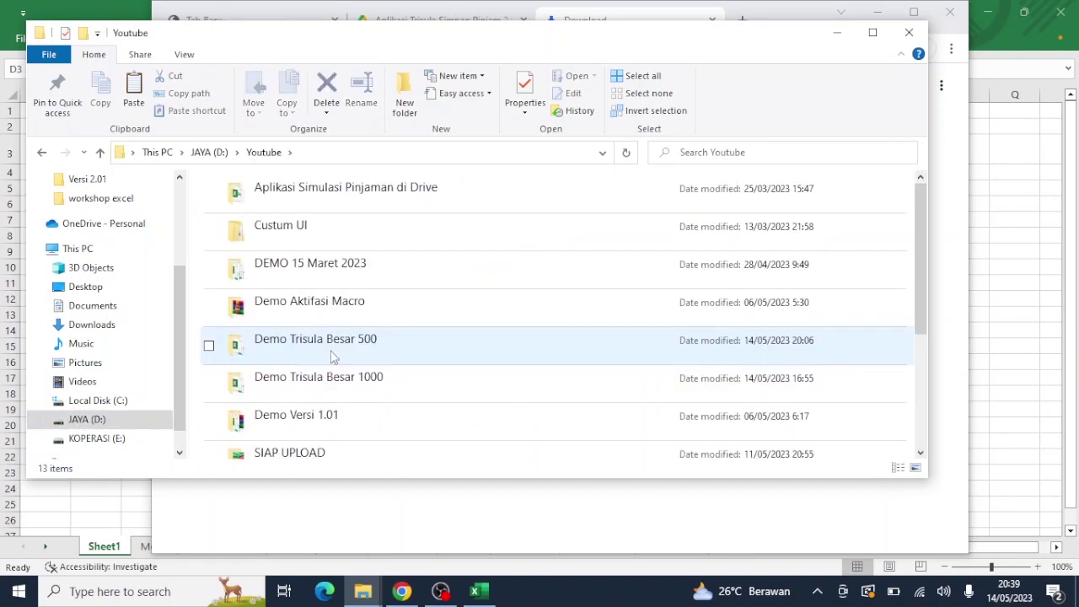
{"action": "left_click", "coordinate": [333, 356]}
Step: Paste the cut Versi 2.01 archive into Demo Trisula Besar 500 and select it there
{"action": "double_click", "coordinate": [333, 356]}
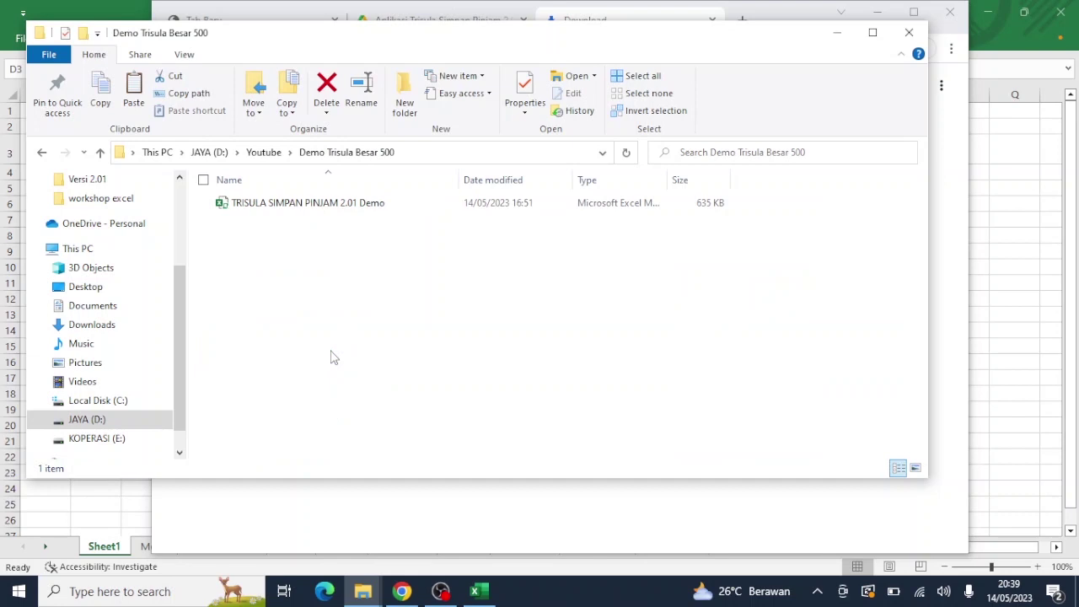
{"action": "right_click", "coordinate": [355, 292]}
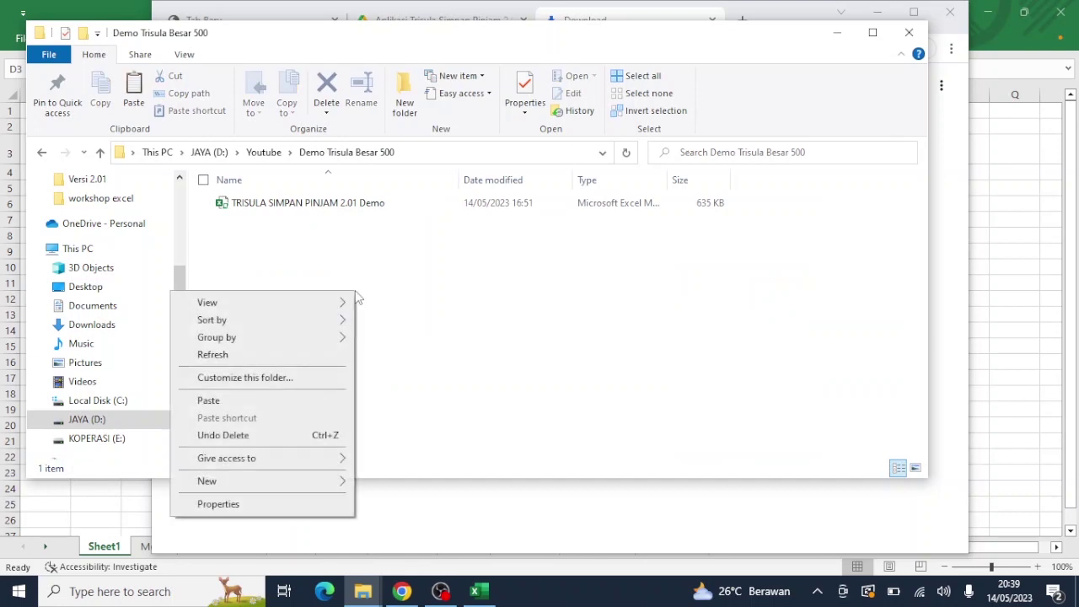
{"action": "left_click", "coordinate": [268, 402]}
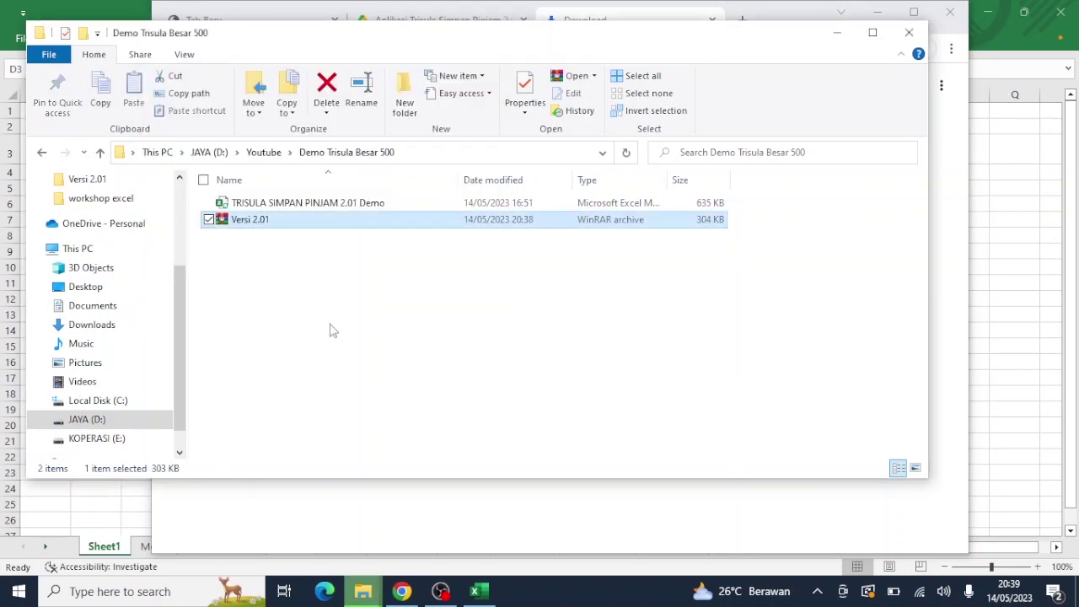
{"action": "left_click", "coordinate": [331, 331]}
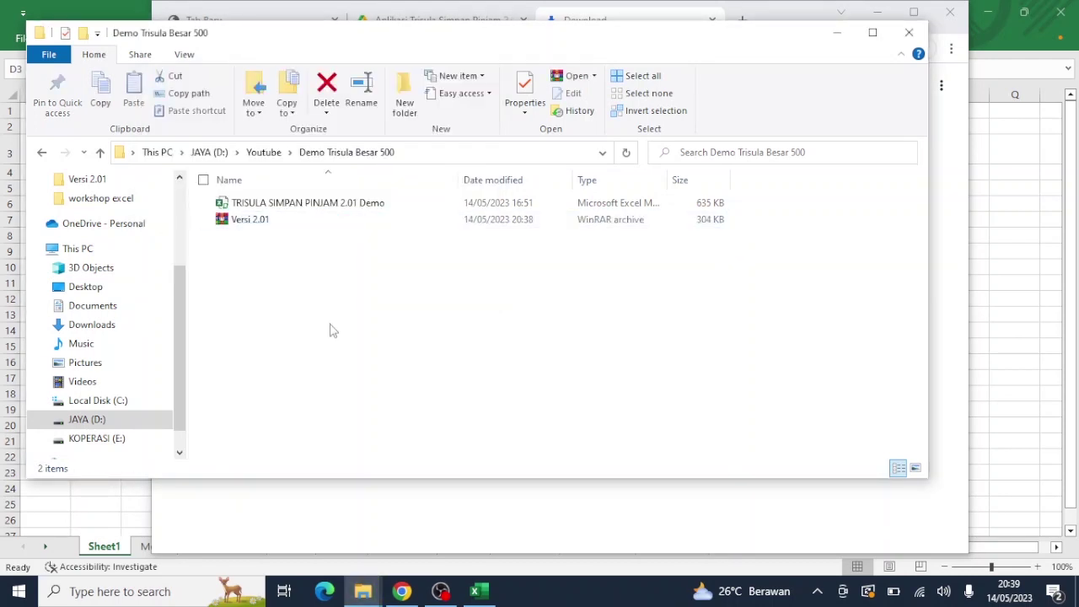
{"action": "left_click", "coordinate": [271, 233]}
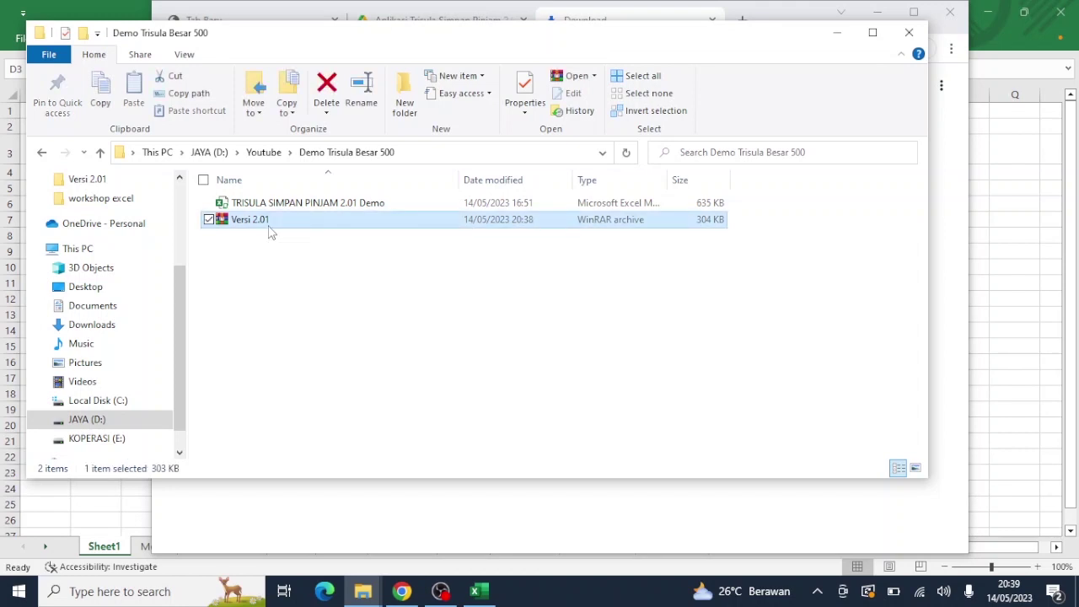
{"action": "right_click", "coordinate": [271, 232]}
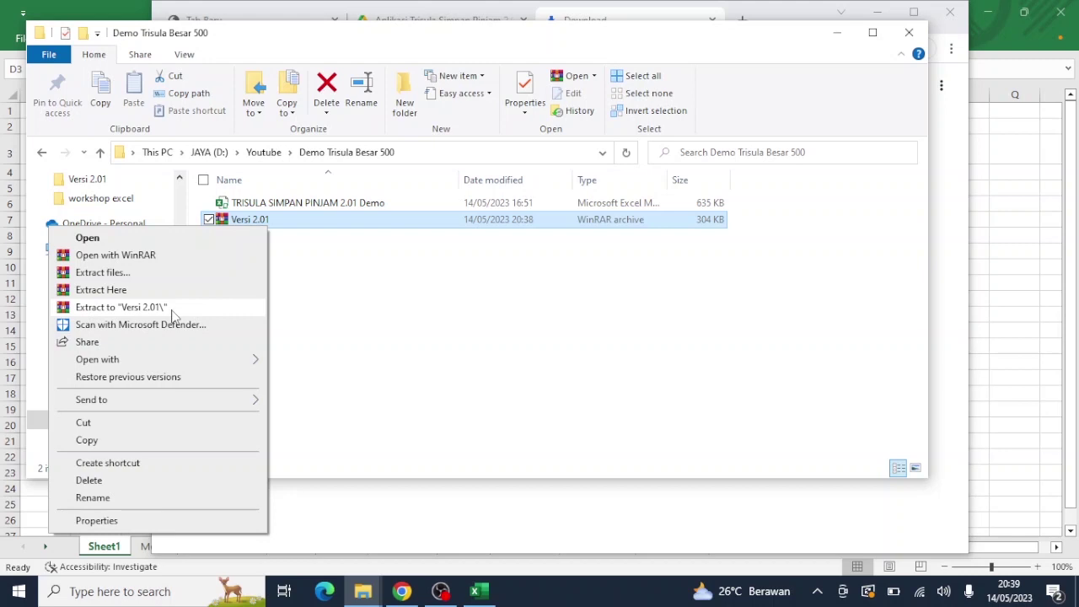
Step: Extract the archive to a 'Versi 2.01' folder with WinRAR, entering the archive password
{"action": "left_click", "coordinate": [172, 310]}
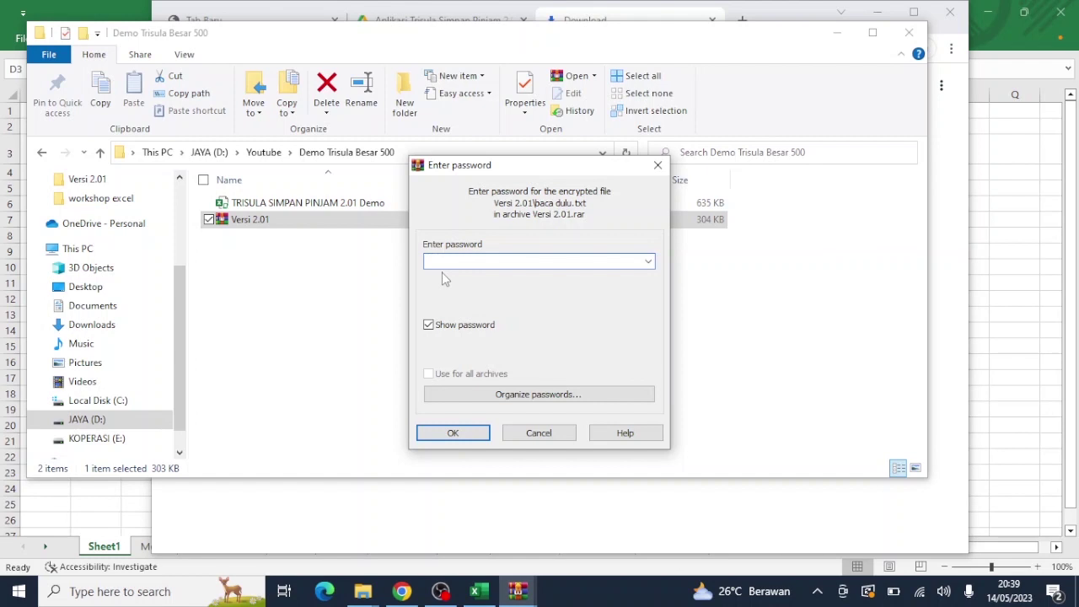
{"action": "type", "text": "2345"}
{"action": "left_click", "coordinate": [453, 434]}
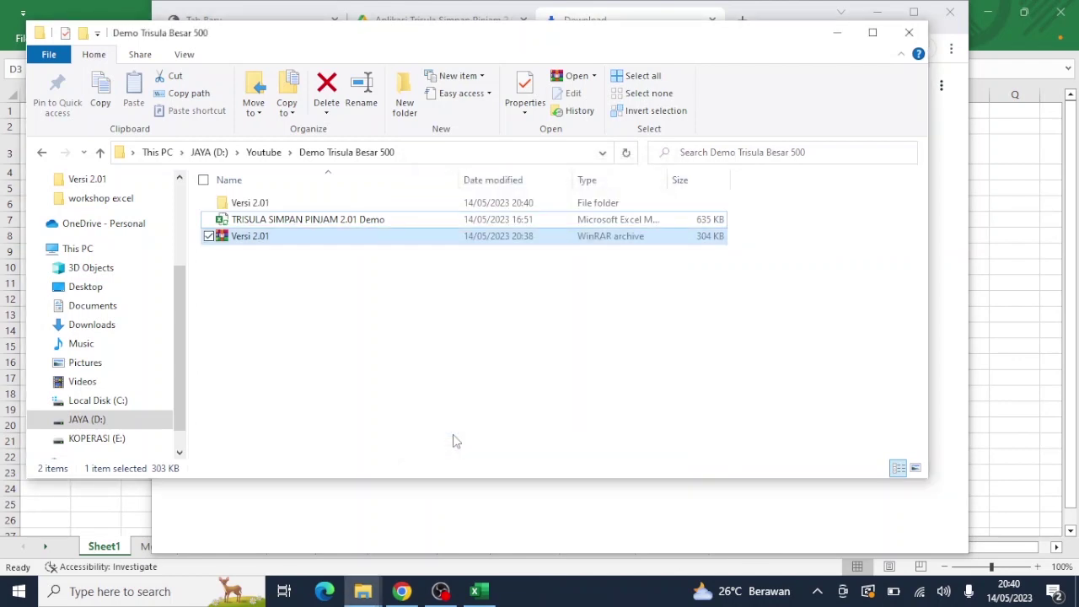
Step: Browse into the extracted Versi 2.01 folders, return to Demo Trisula Besar 500, then switch to Chrome's downloads page
{"action": "left_click", "coordinate": [302, 209]}
{"action": "double_click", "coordinate": [302, 211]}
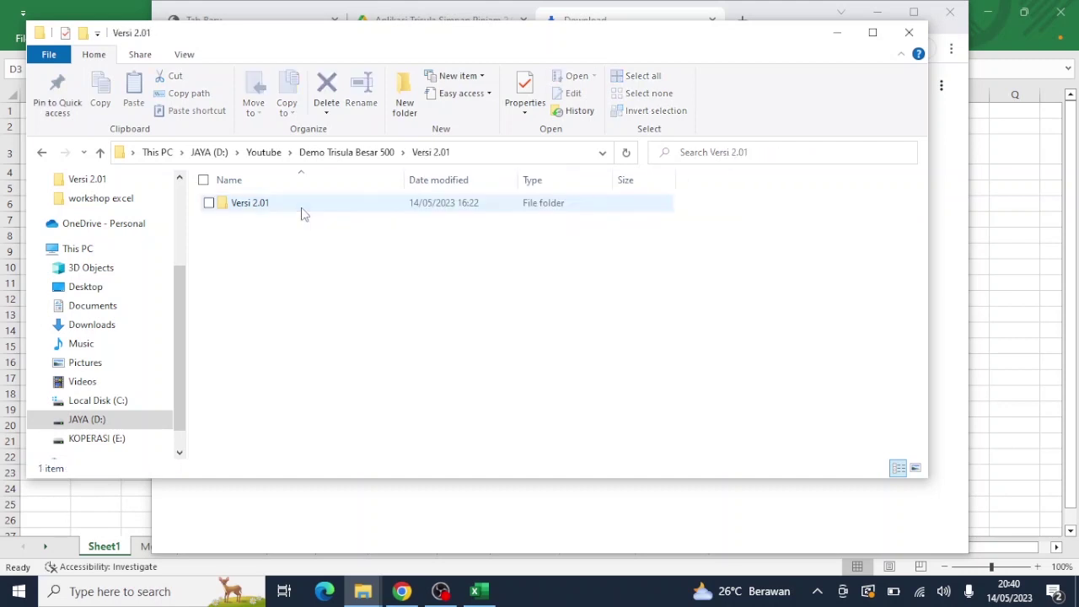
{"action": "double_click", "coordinate": [302, 209]}
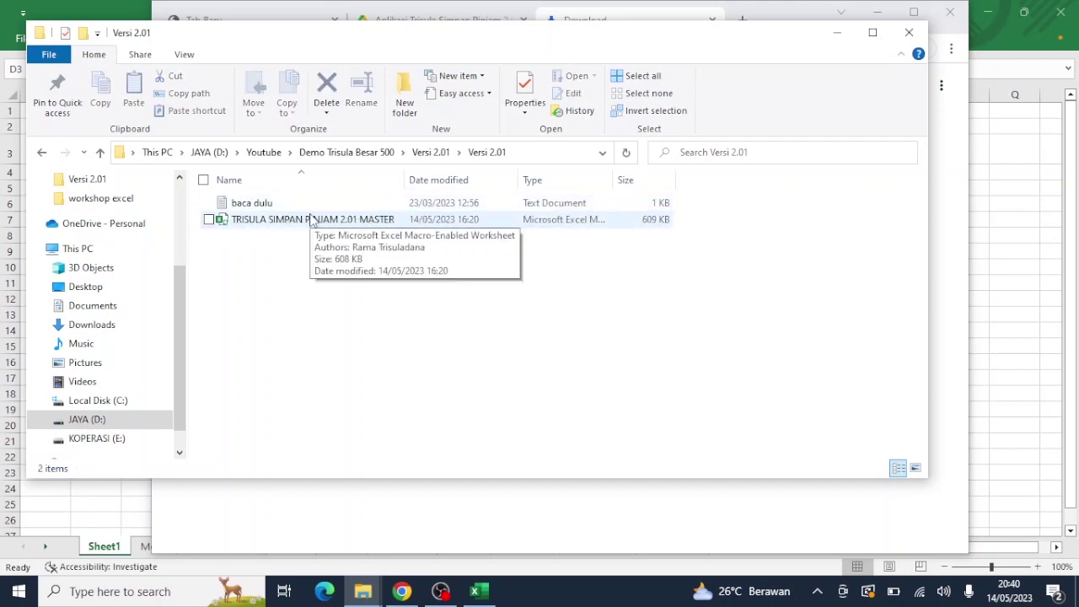
{"action": "left_click", "coordinate": [366, 158]}
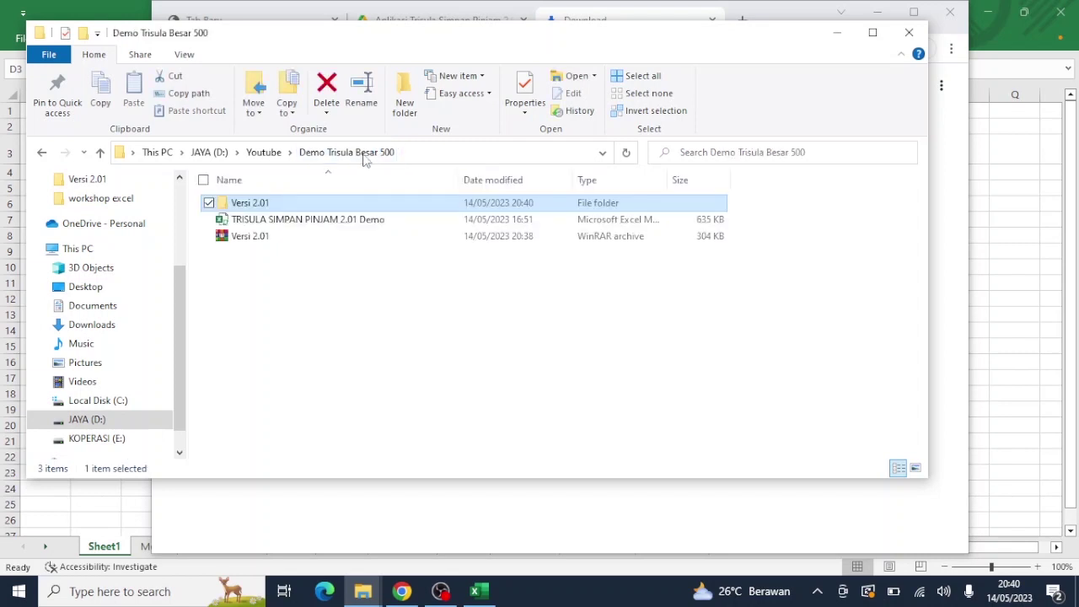
{"action": "left_click", "coordinate": [277, 241]}
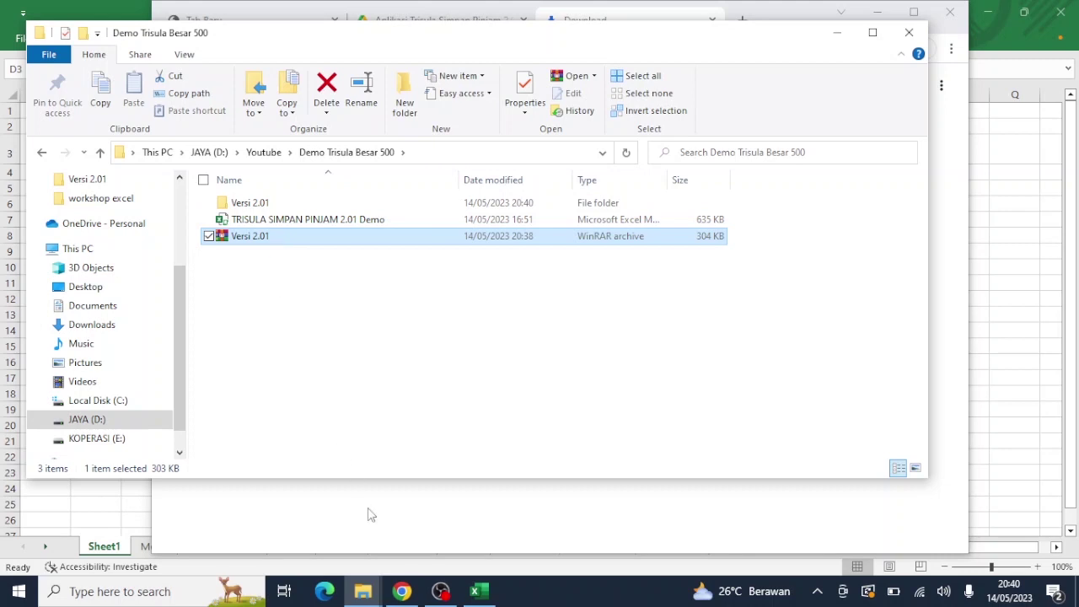
{"action": "mouse_move", "coordinate": [400, 600]}
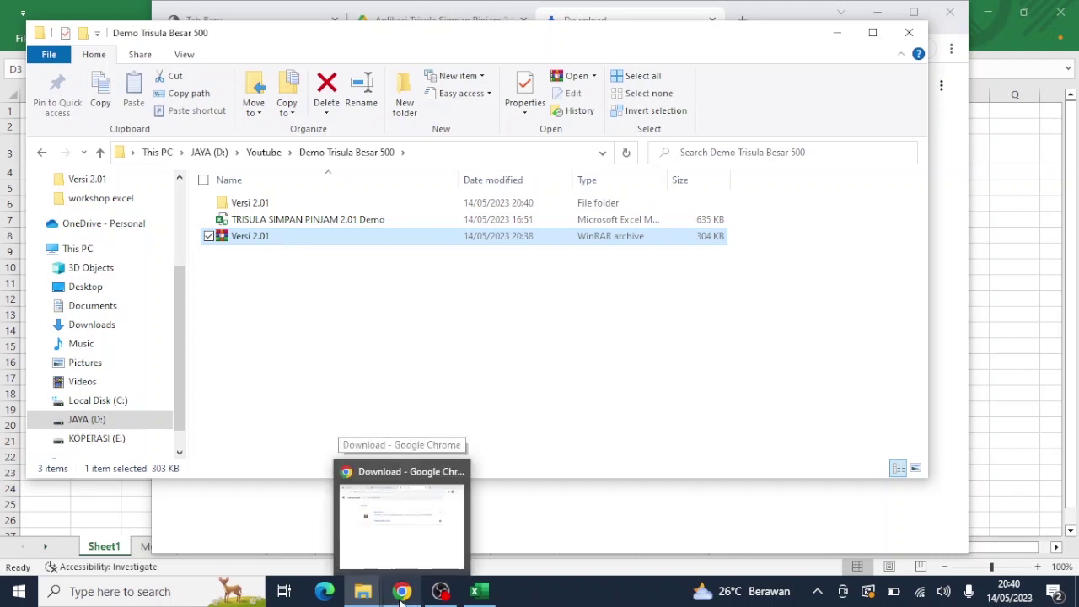
{"action": "left_click", "coordinate": [401, 595]}
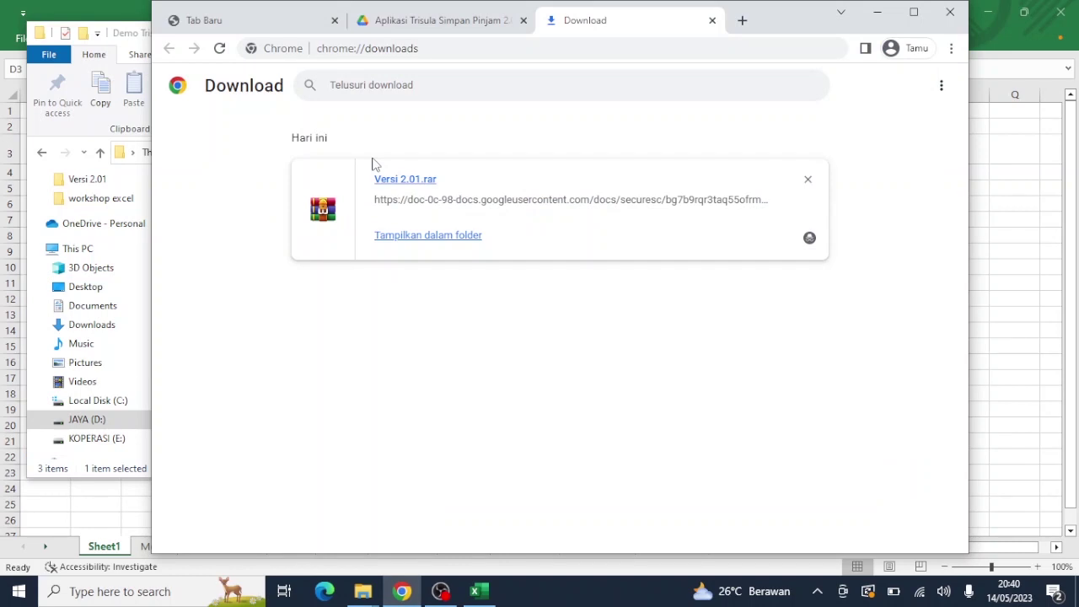
Step: Load extract.me in place of Chrome's downloads page
{"action": "left_click", "coordinate": [464, 46]}
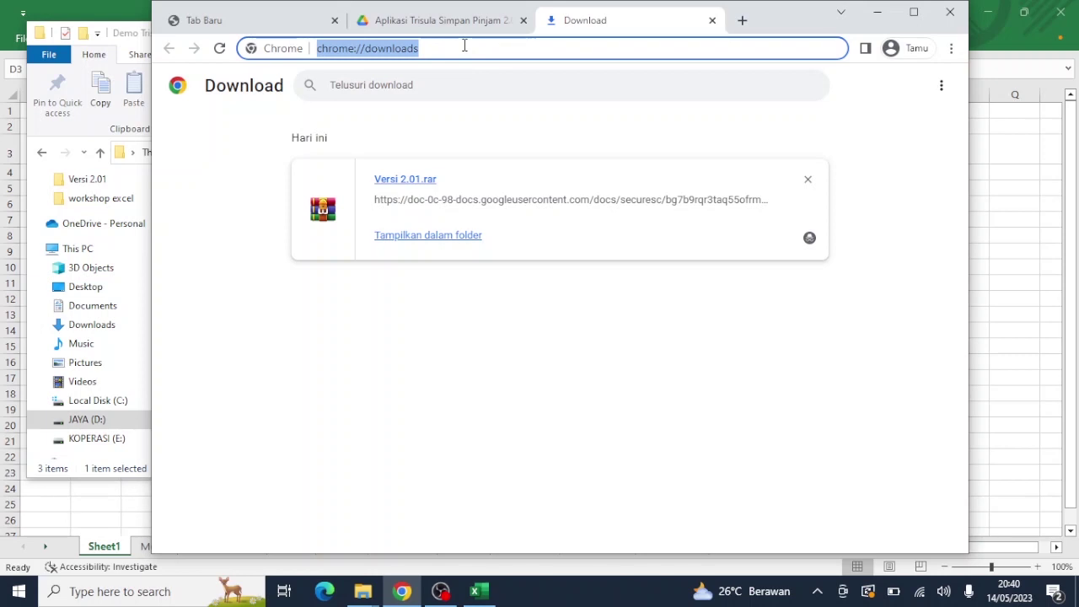
{"action": "type", "text": "e"}
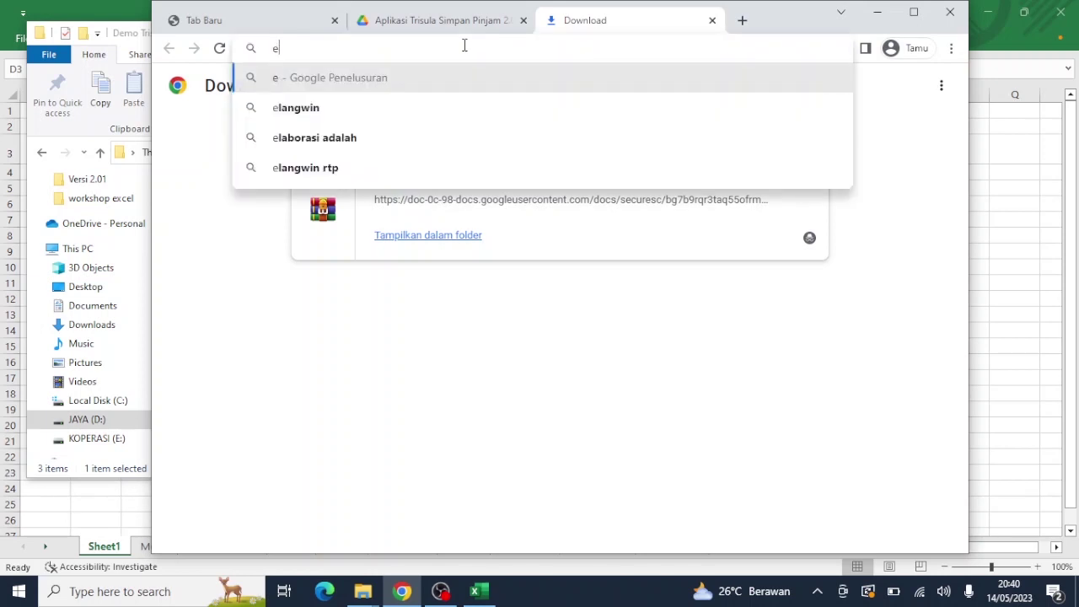
{"action": "type", "text": "xtra"}
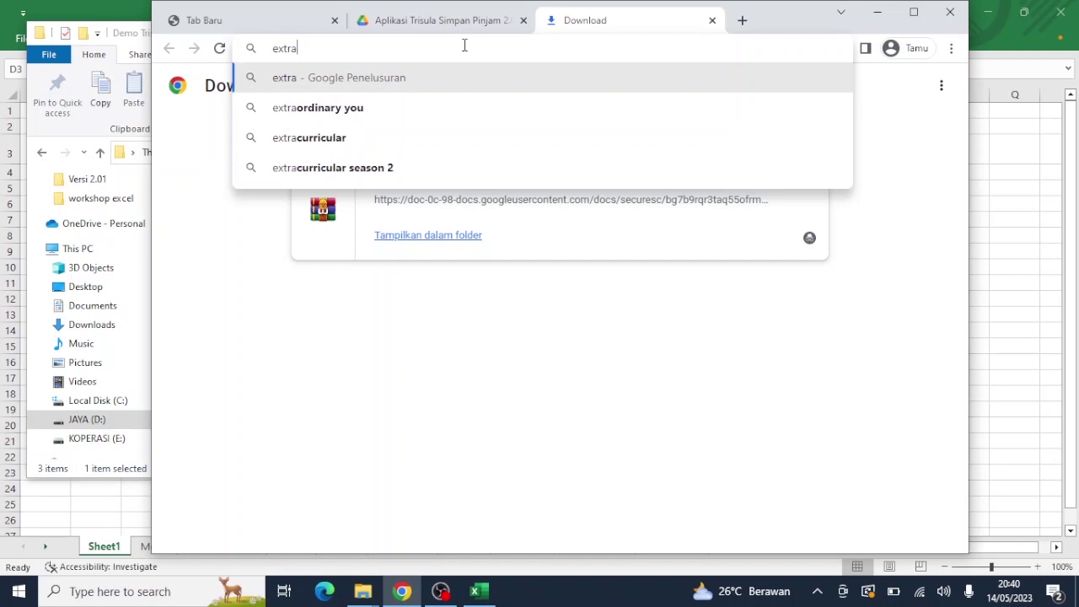
{"action": "type", "text": "ct"}
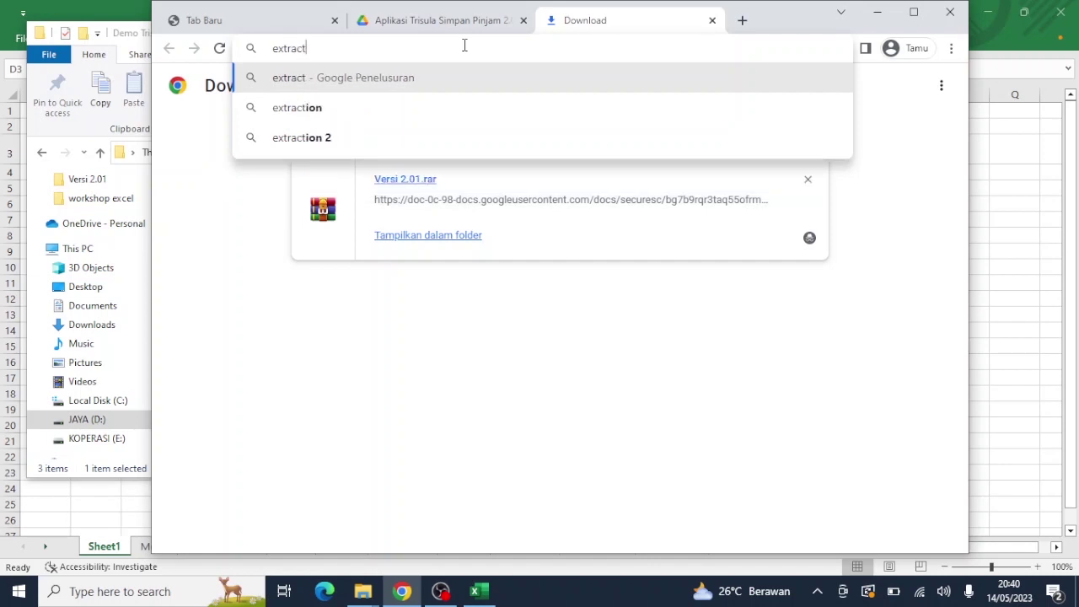
{"action": "type", "text": ".me"}
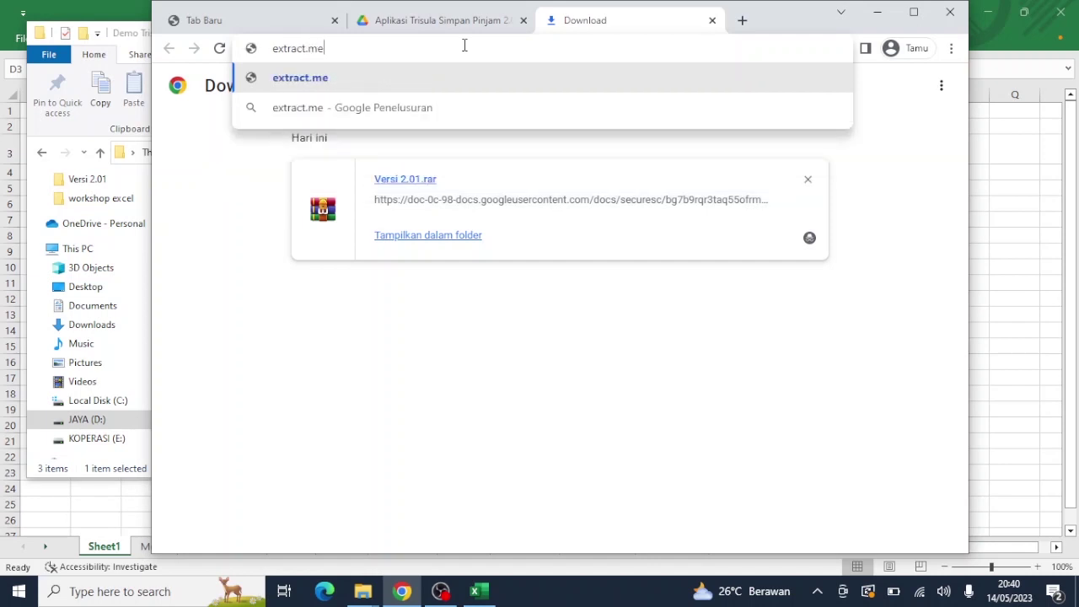
{"action": "key", "text": "Return"}
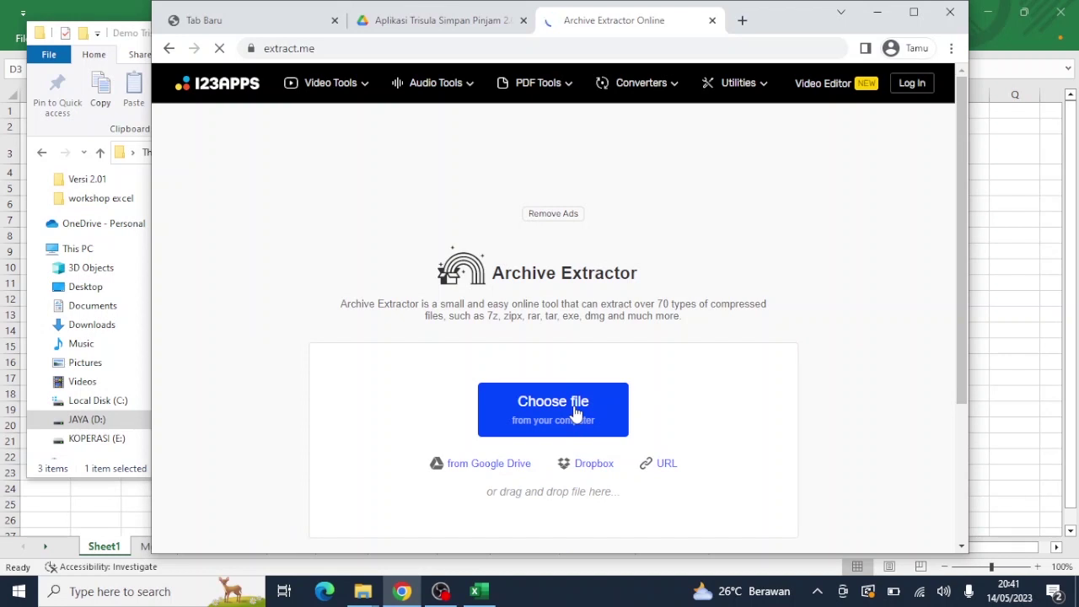
Step: Upload the Versi 2.01 archive from Demo Trisula Besar 500 to extract.me
{"action": "left_click", "coordinate": [576, 413]}
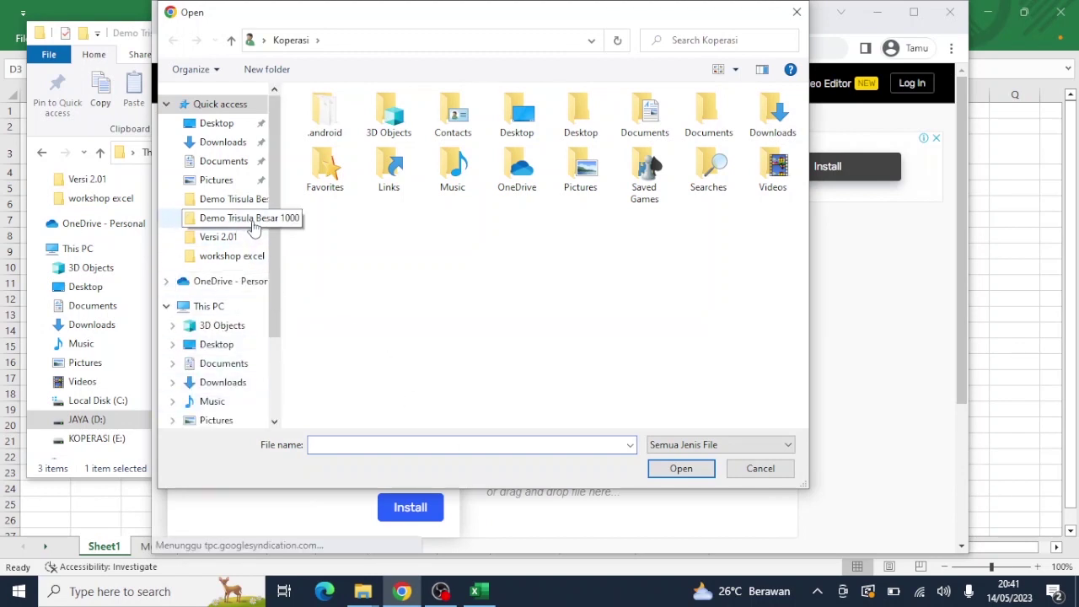
{"action": "left_click", "coordinate": [246, 203]}
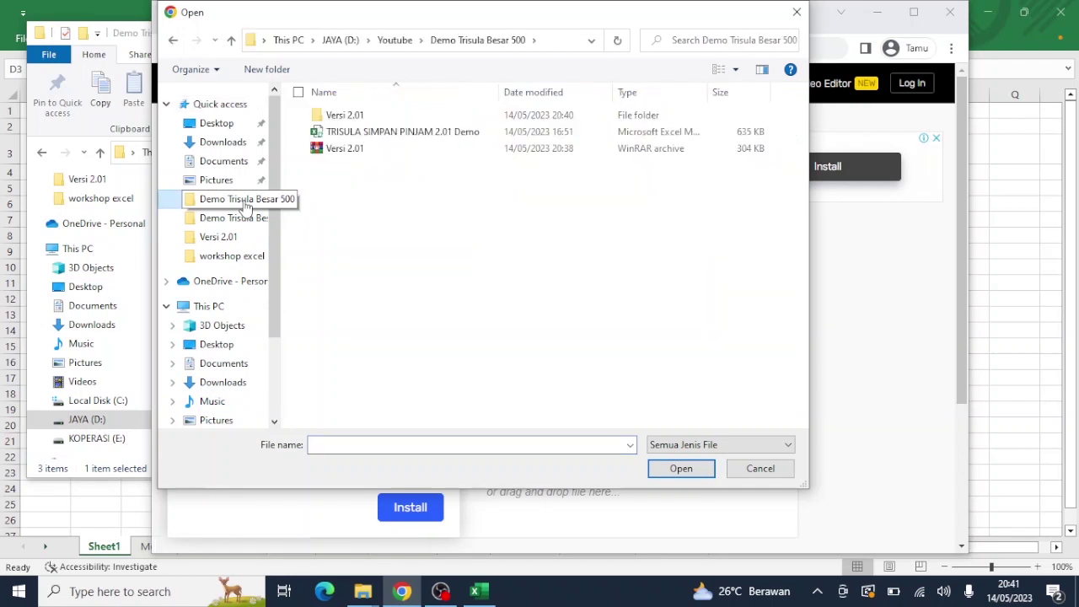
{"action": "left_click", "coordinate": [336, 154]}
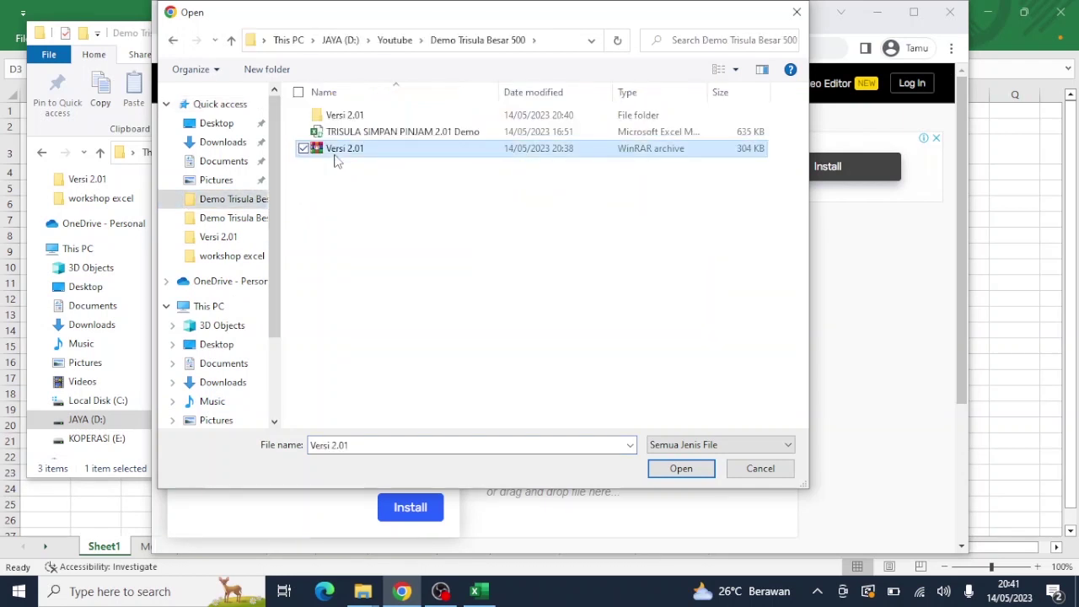
{"action": "left_click", "coordinate": [679, 470]}
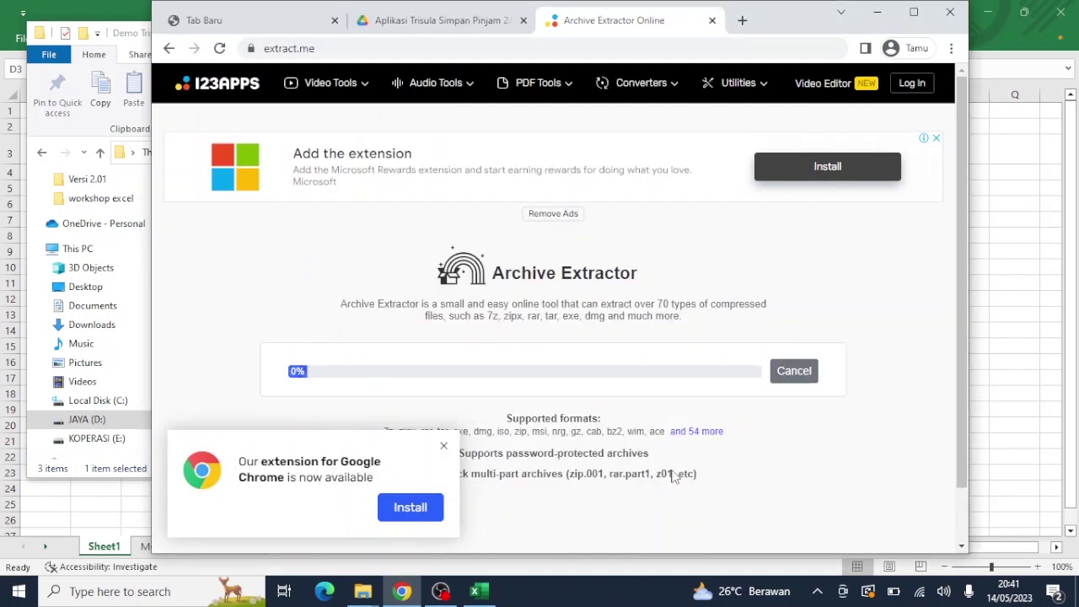
Step: Dismiss the Chrome extension offer and submit the archive password to unpack it
{"action": "left_click", "coordinate": [443, 448]}
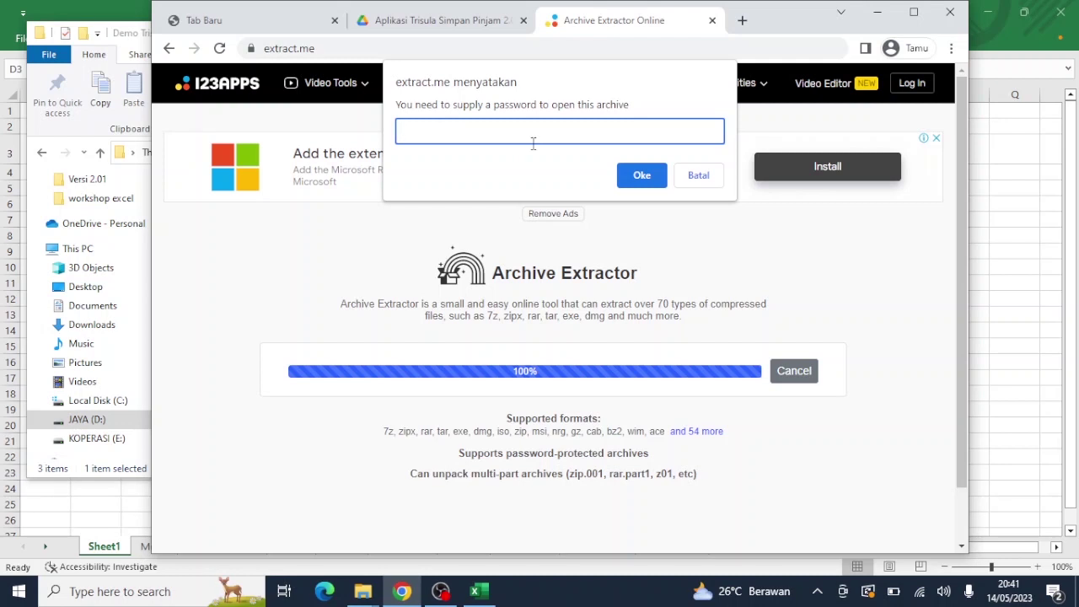
{"action": "type", "text": "2345"}
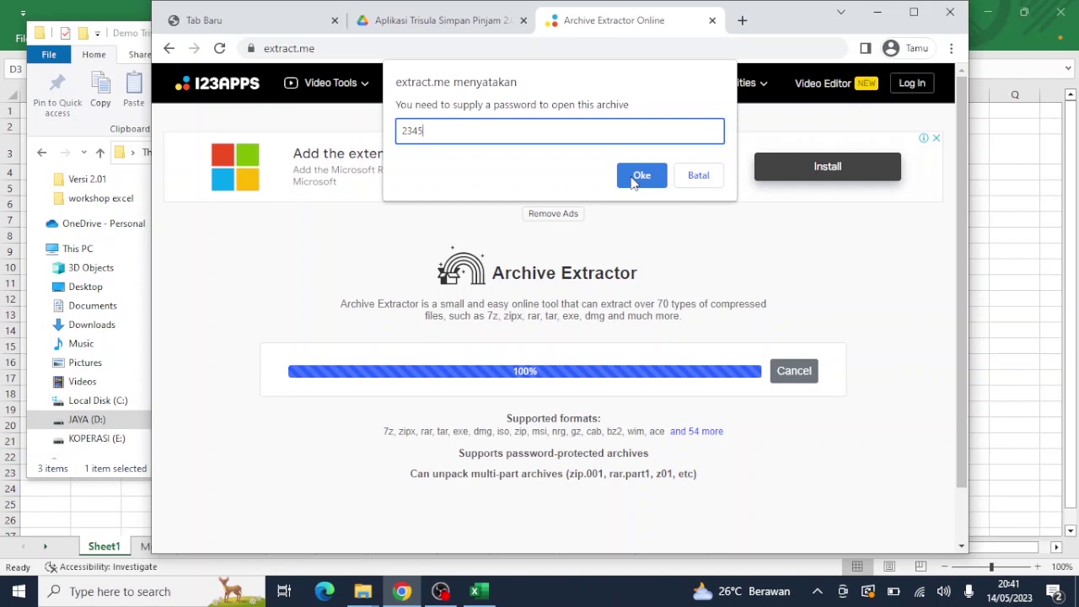
{"action": "left_click", "coordinate": [635, 177]}
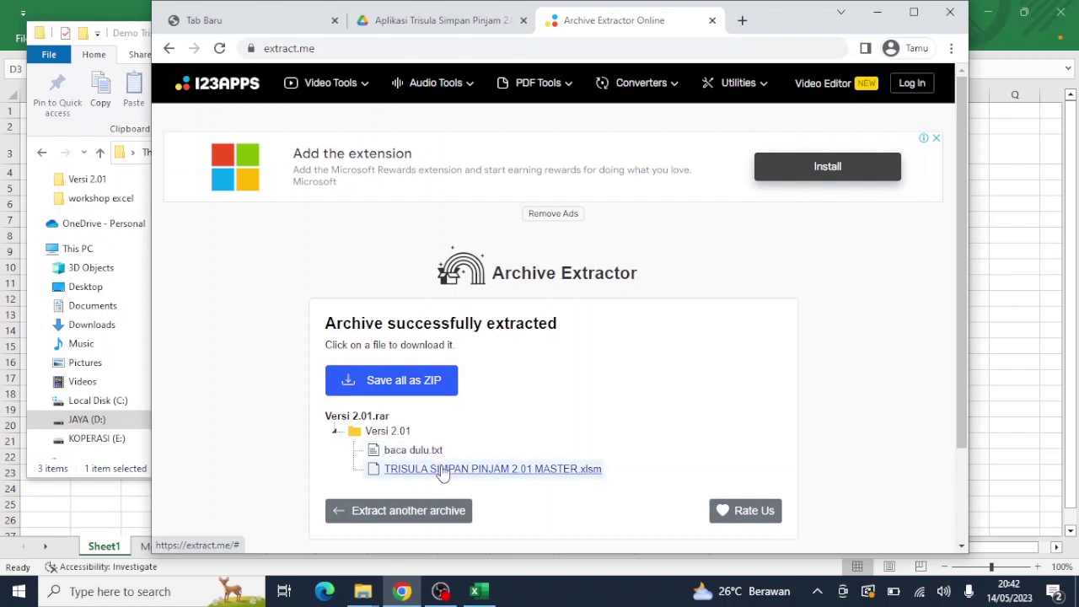
Step: Download TRISULA SIMPAN PINJAM 2.01 MASTER.xlsm (609 KB) and show it in the Downloads folder
{"action": "left_click", "coordinate": [443, 471]}
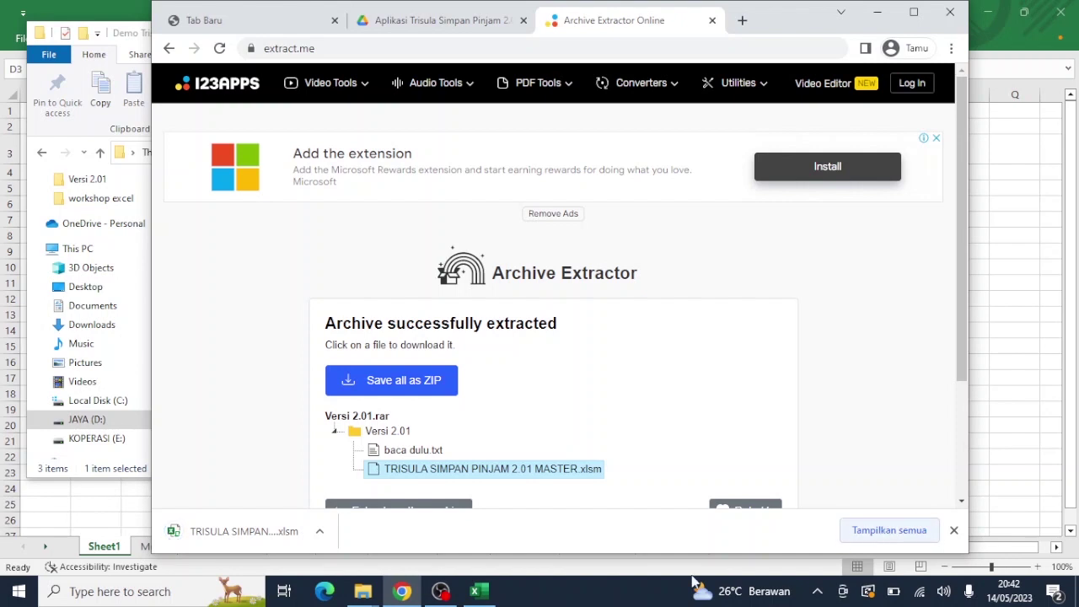
{"action": "left_click", "coordinate": [901, 532]}
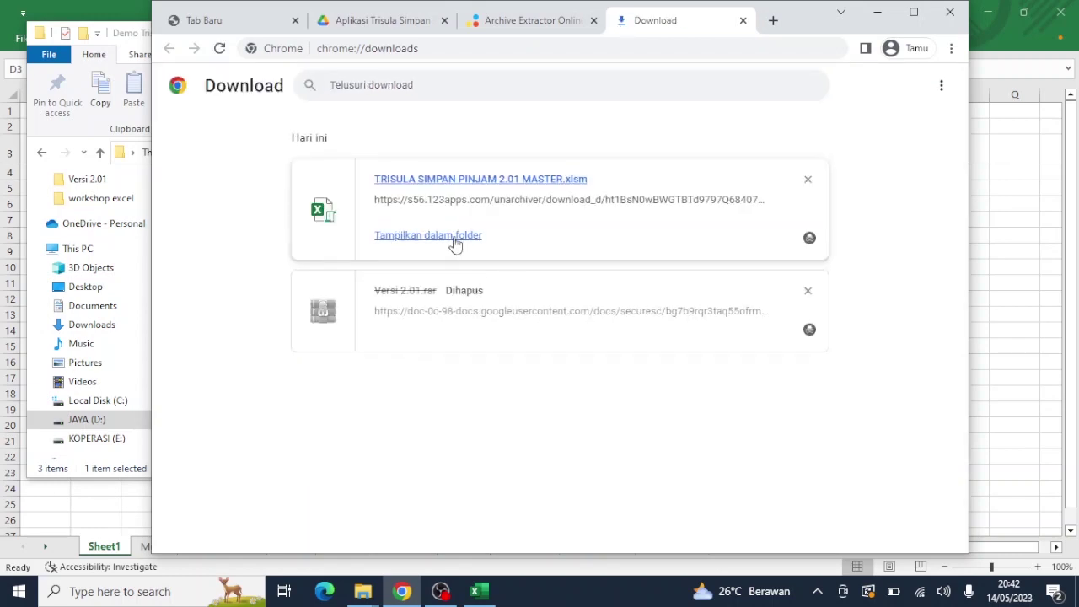
{"action": "left_click", "coordinate": [453, 242]}
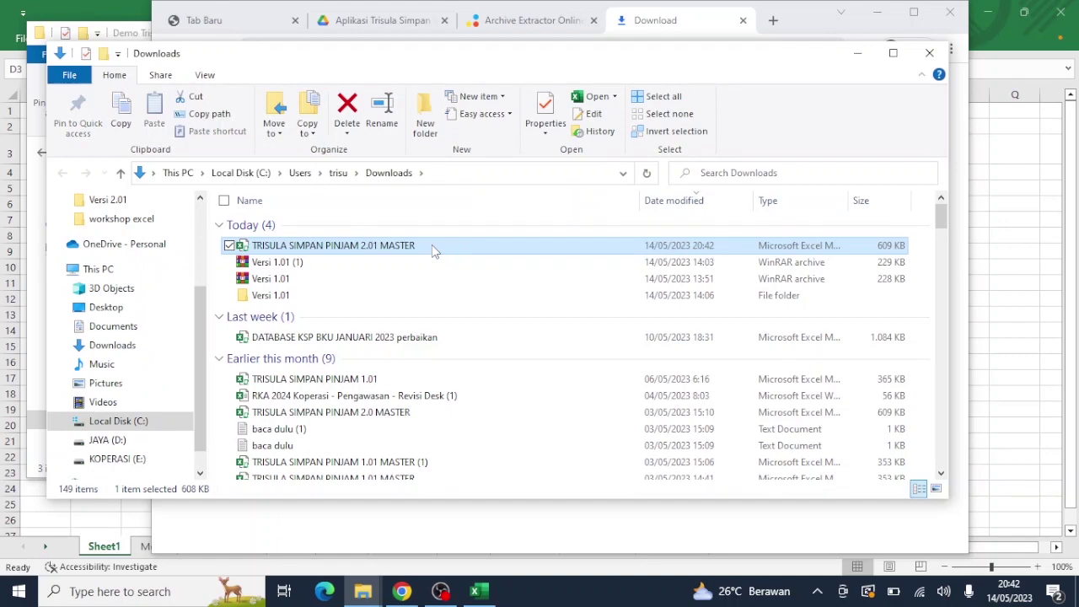
Step: Move the TRISULA SIMPAN PINJAM 2.01 MASTER file from Downloads into JAYA (D:) > Youtube > Demo Trisula Besar 500
{"action": "double_click", "coordinate": [430, 246]}
{"action": "right_click", "coordinate": [431, 245]}
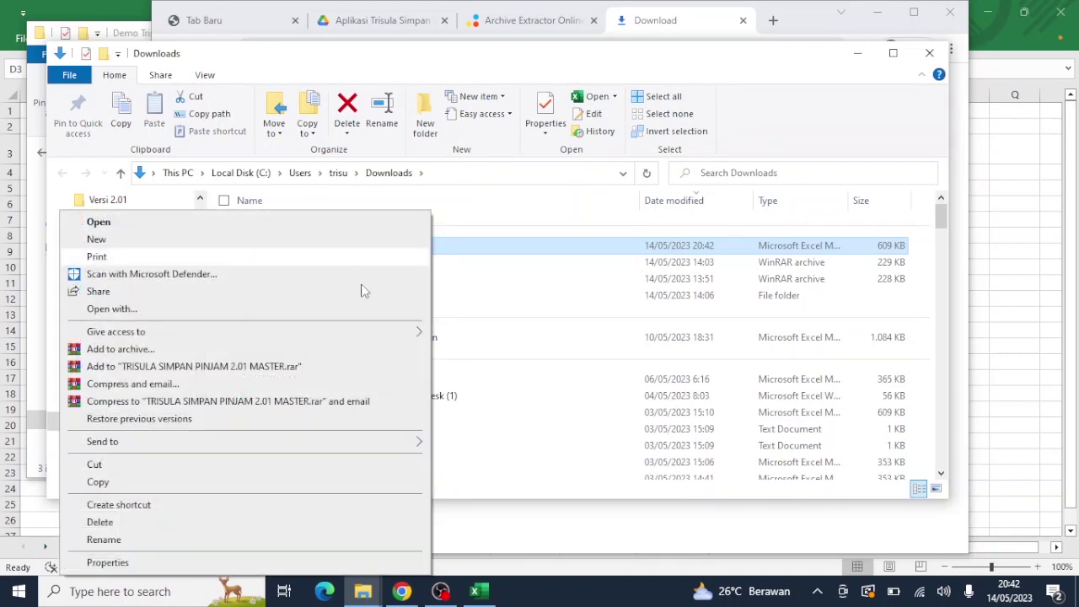
{"action": "left_click", "coordinate": [155, 469]}
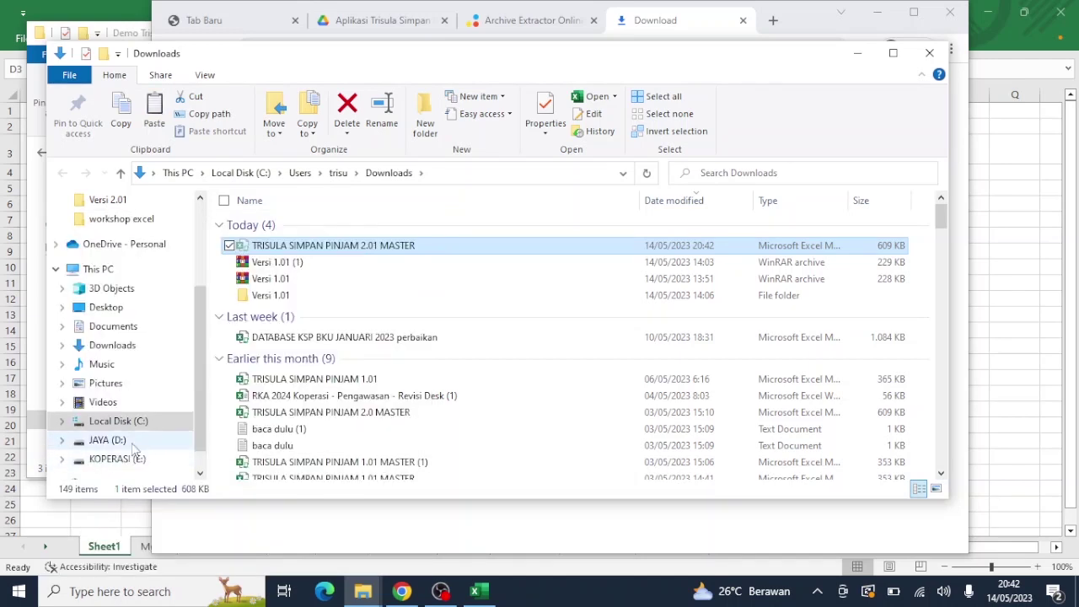
{"action": "left_click", "coordinate": [126, 443]}
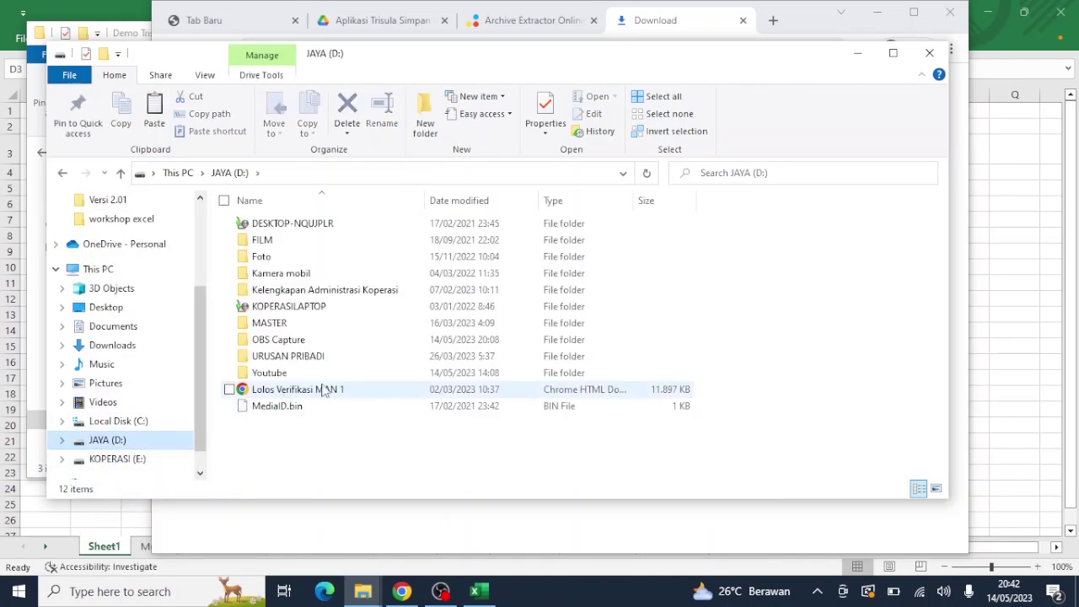
{"action": "double_click", "coordinate": [320, 375]}
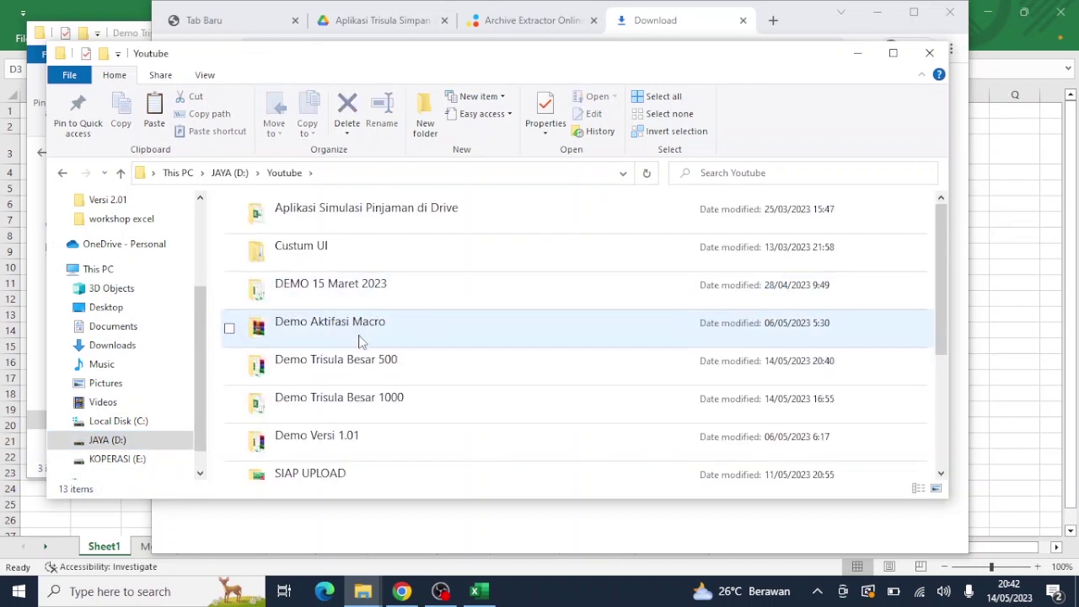
{"action": "left_click", "coordinate": [363, 365]}
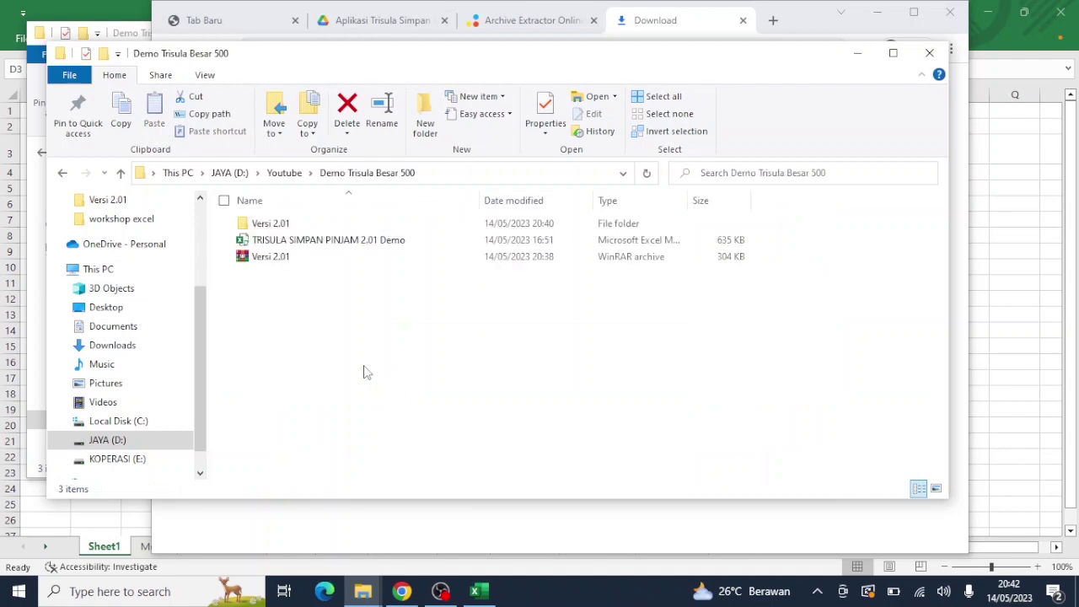
{"action": "right_click", "coordinate": [388, 361]}
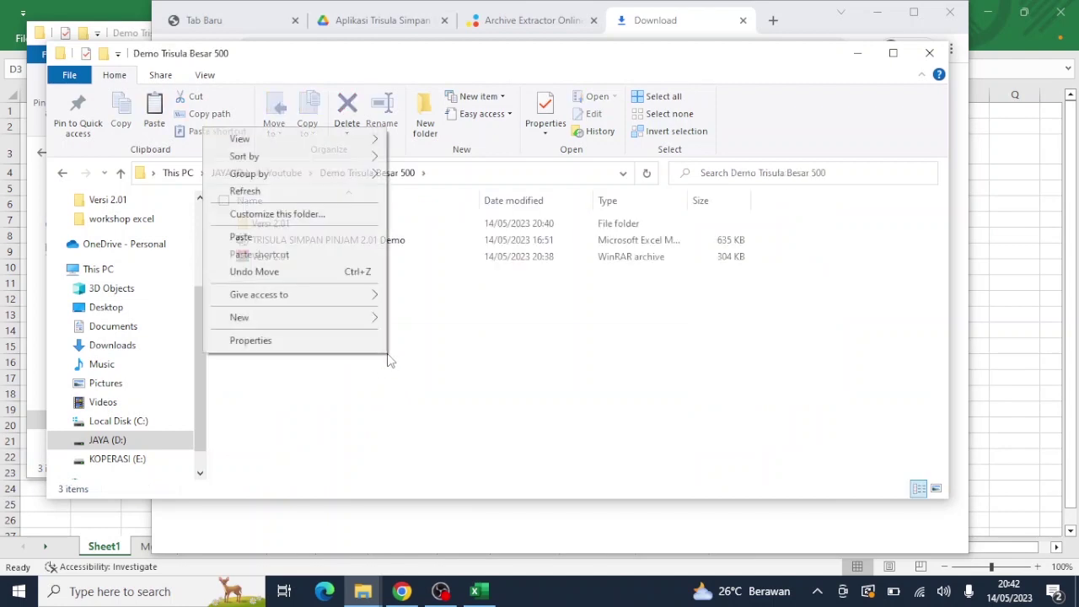
{"action": "left_click", "coordinate": [309, 245]}
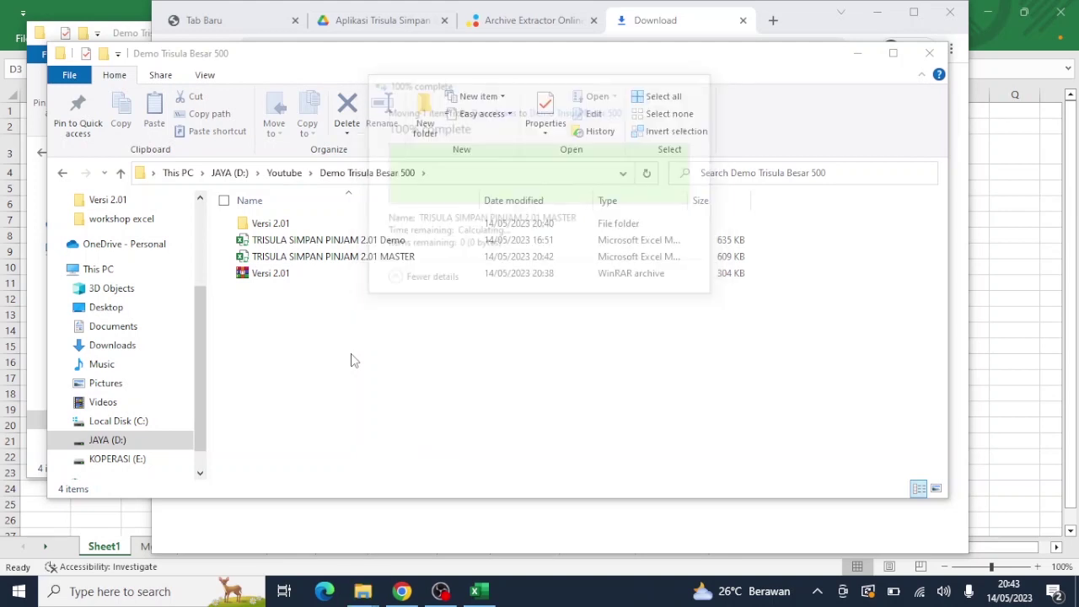
Step: Deselect the moved file and close the folder window and Chrome
{"action": "left_click", "coordinate": [396, 349]}
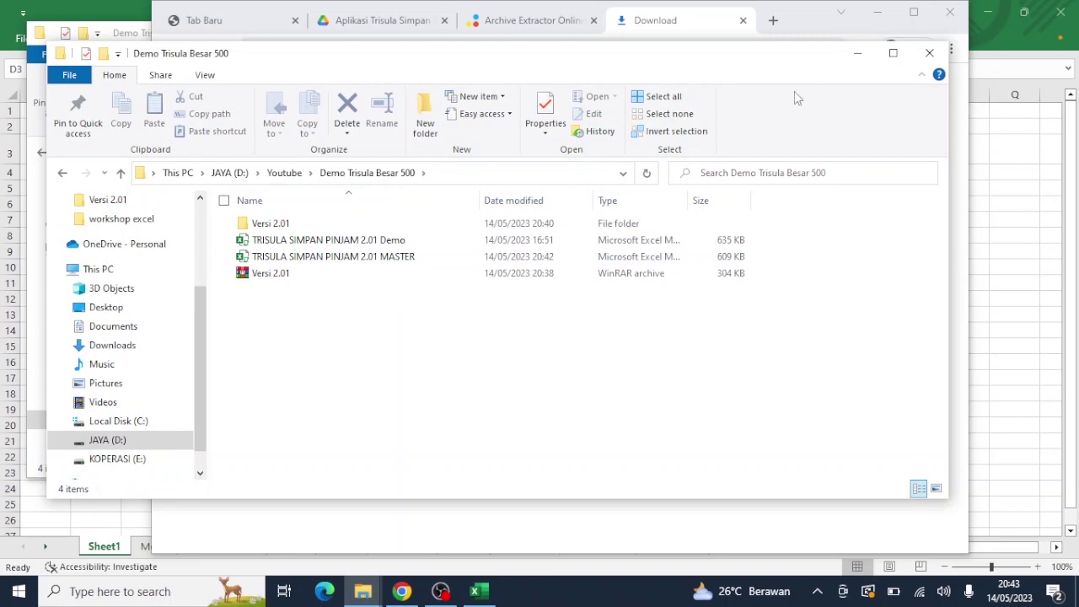
{"action": "left_click", "coordinate": [930, 56]}
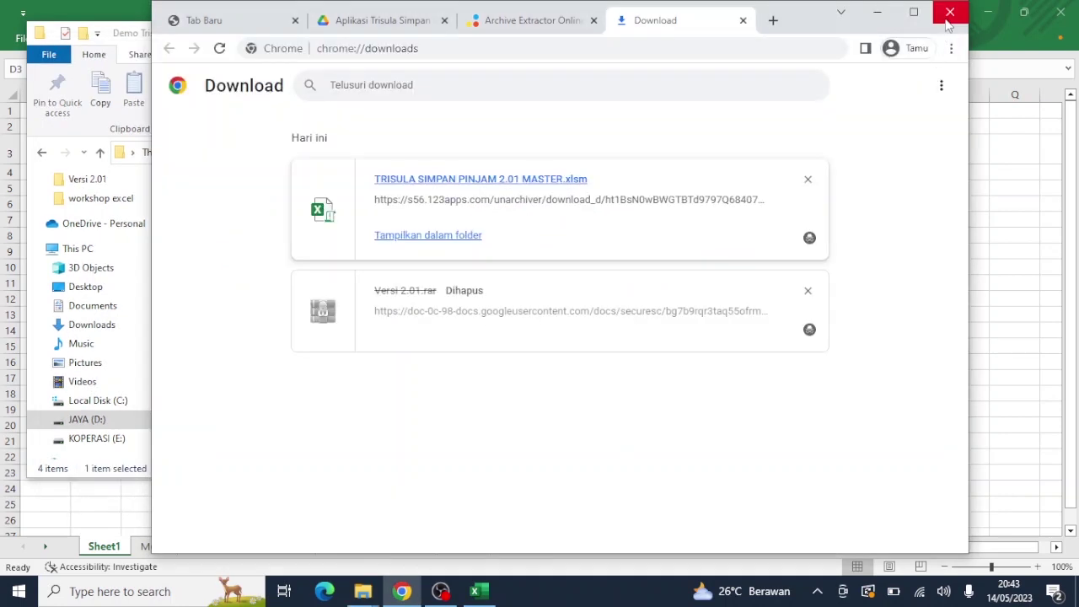
{"action": "left_click", "coordinate": [947, 20]}
Step: Go to the TRISULA Menu sheet, view the CARA PENGGUNAAN usage guide, then return to Menu
{"action": "left_click", "coordinate": [900, 34]}
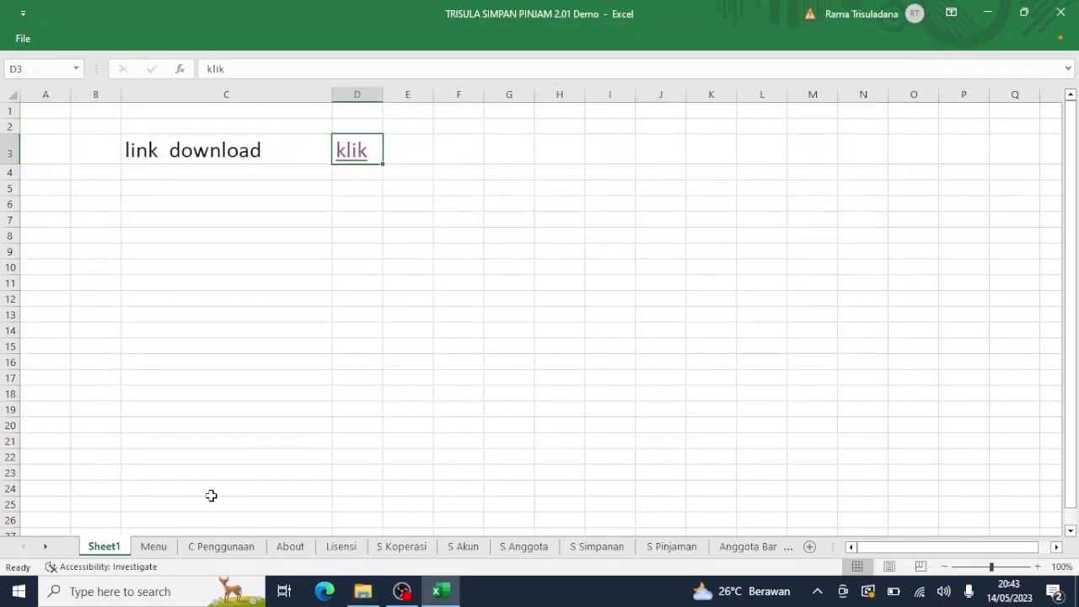
{"action": "left_click", "coordinate": [154, 547]}
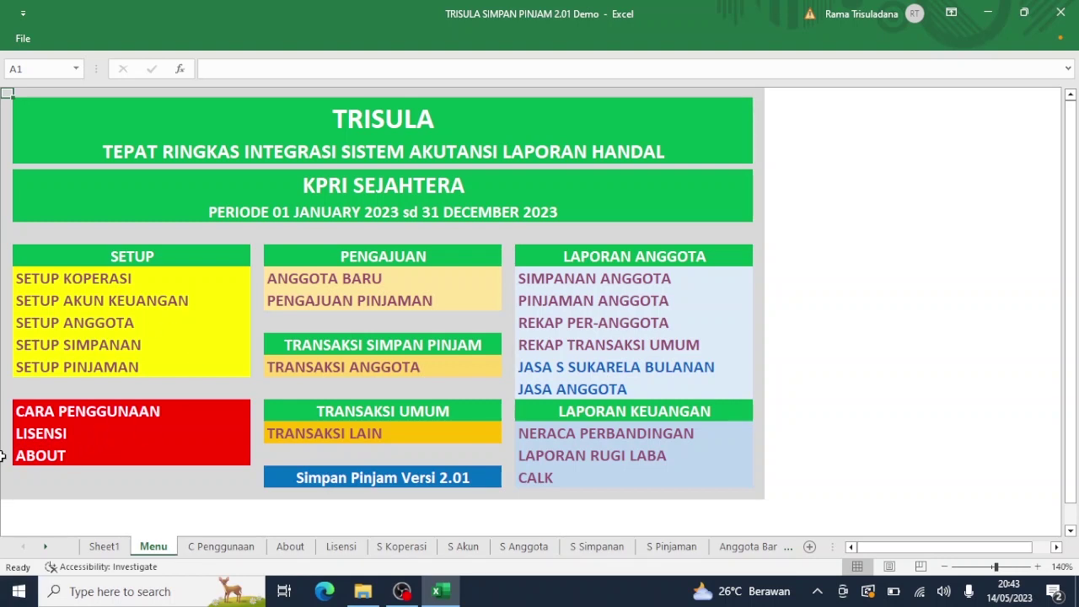
{"action": "left_click", "coordinate": [71, 413]}
{"action": "left_click", "coordinate": [72, 413]}
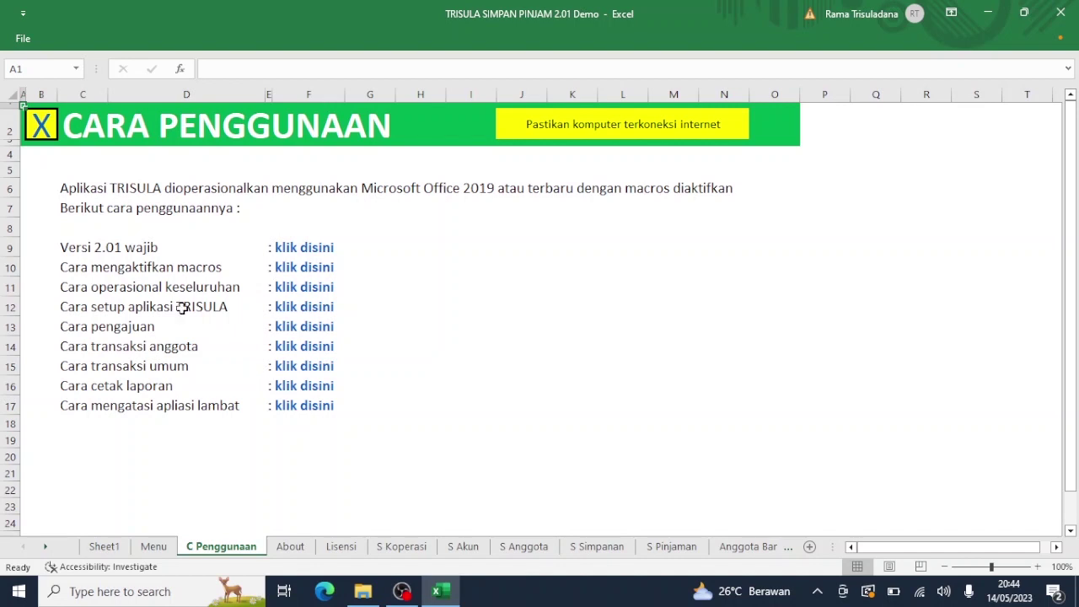
{"action": "left_click", "coordinate": [40, 126]}
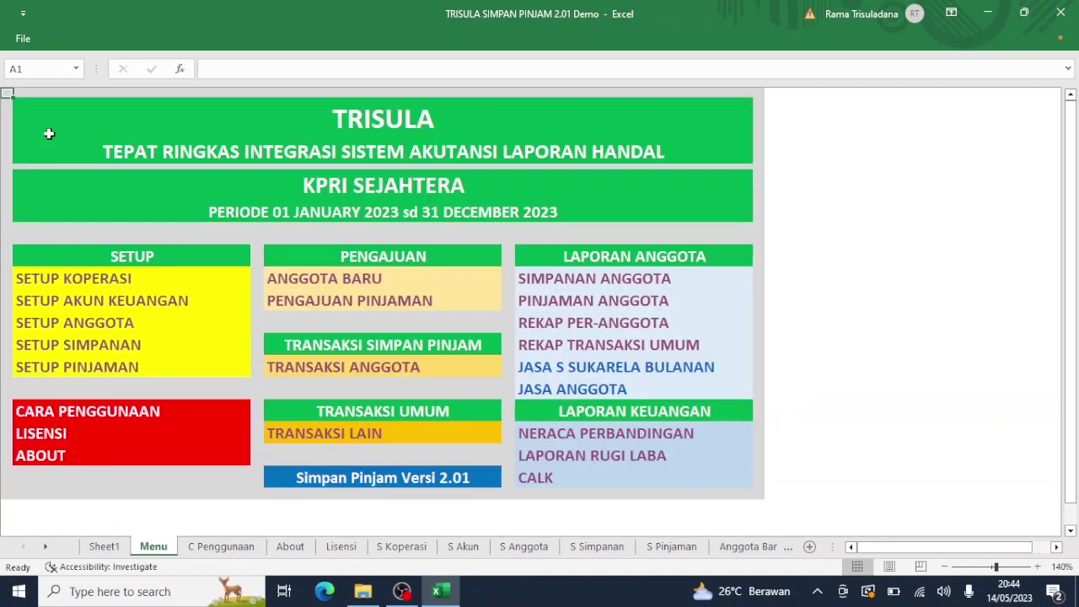
{"action": "left_click", "coordinate": [45, 462]}
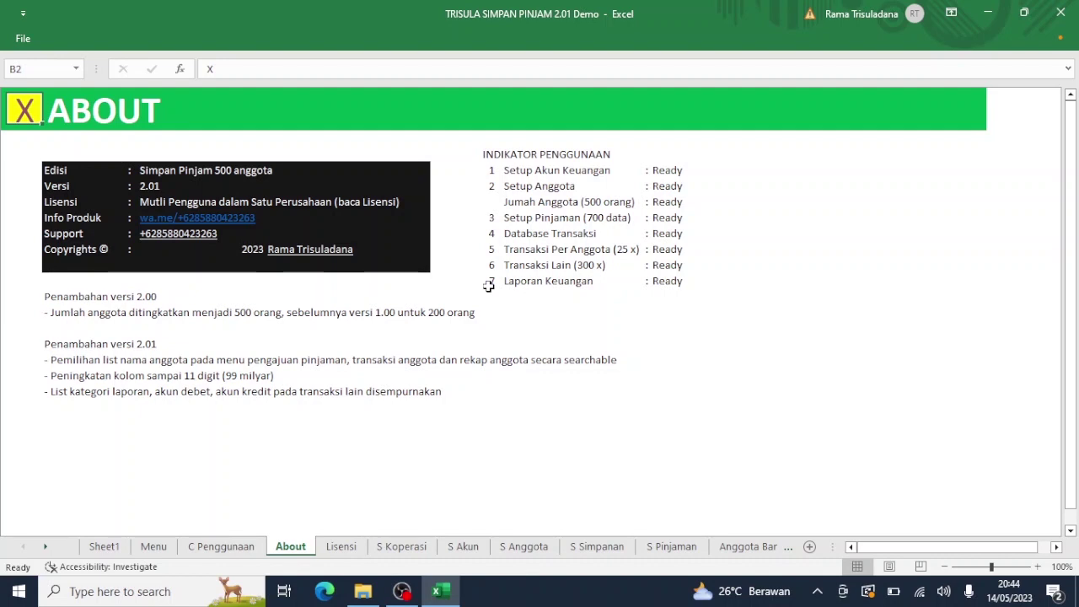
{"action": "left_click", "coordinate": [27, 112]}
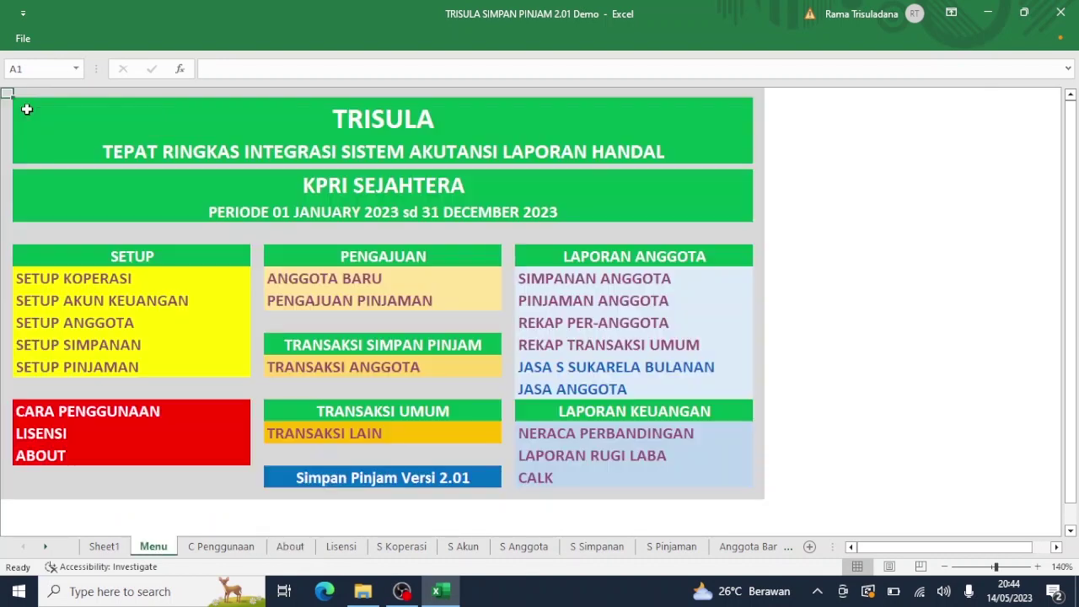